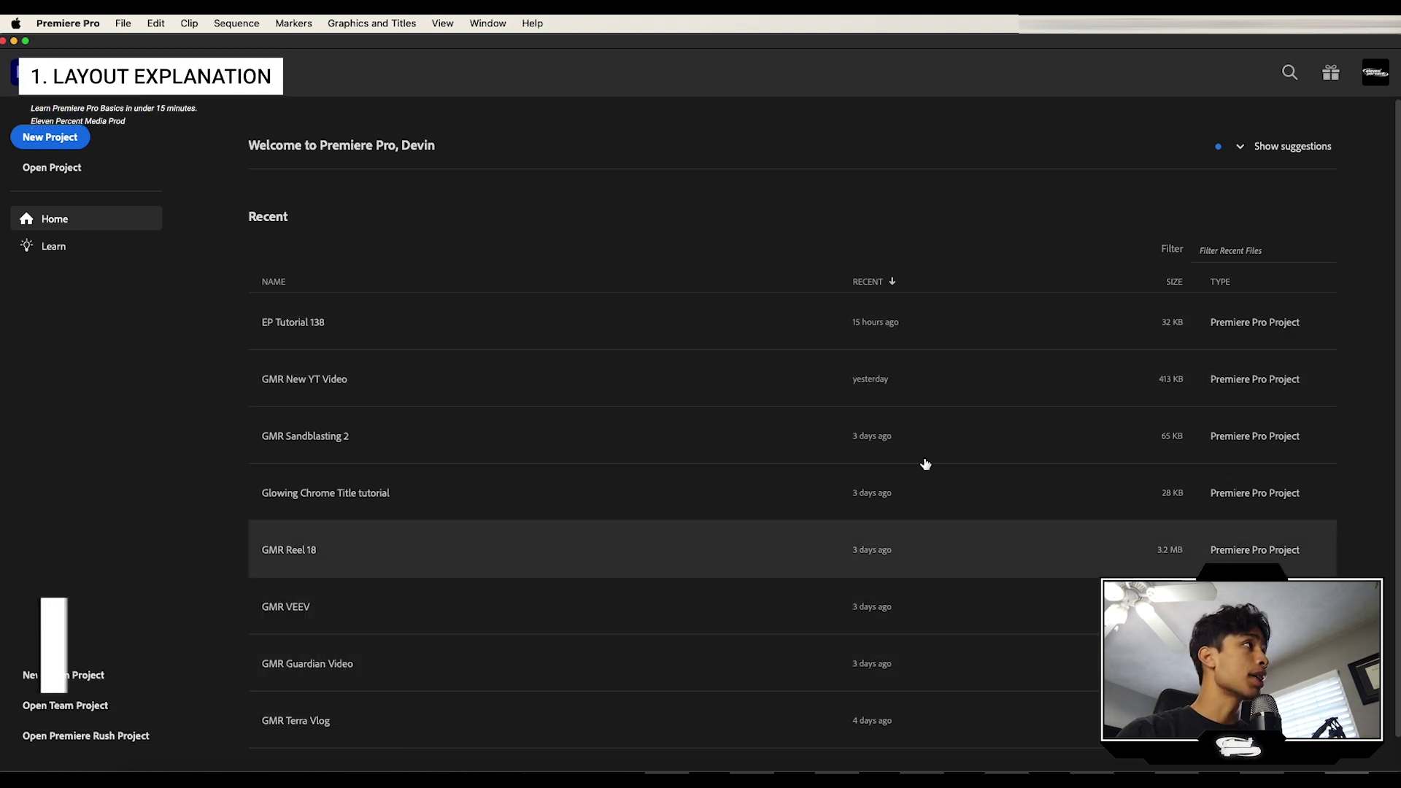
# Step: Create a project named 'New Edit' and skip the import step to start editing
pyautogui.click(100, 345)
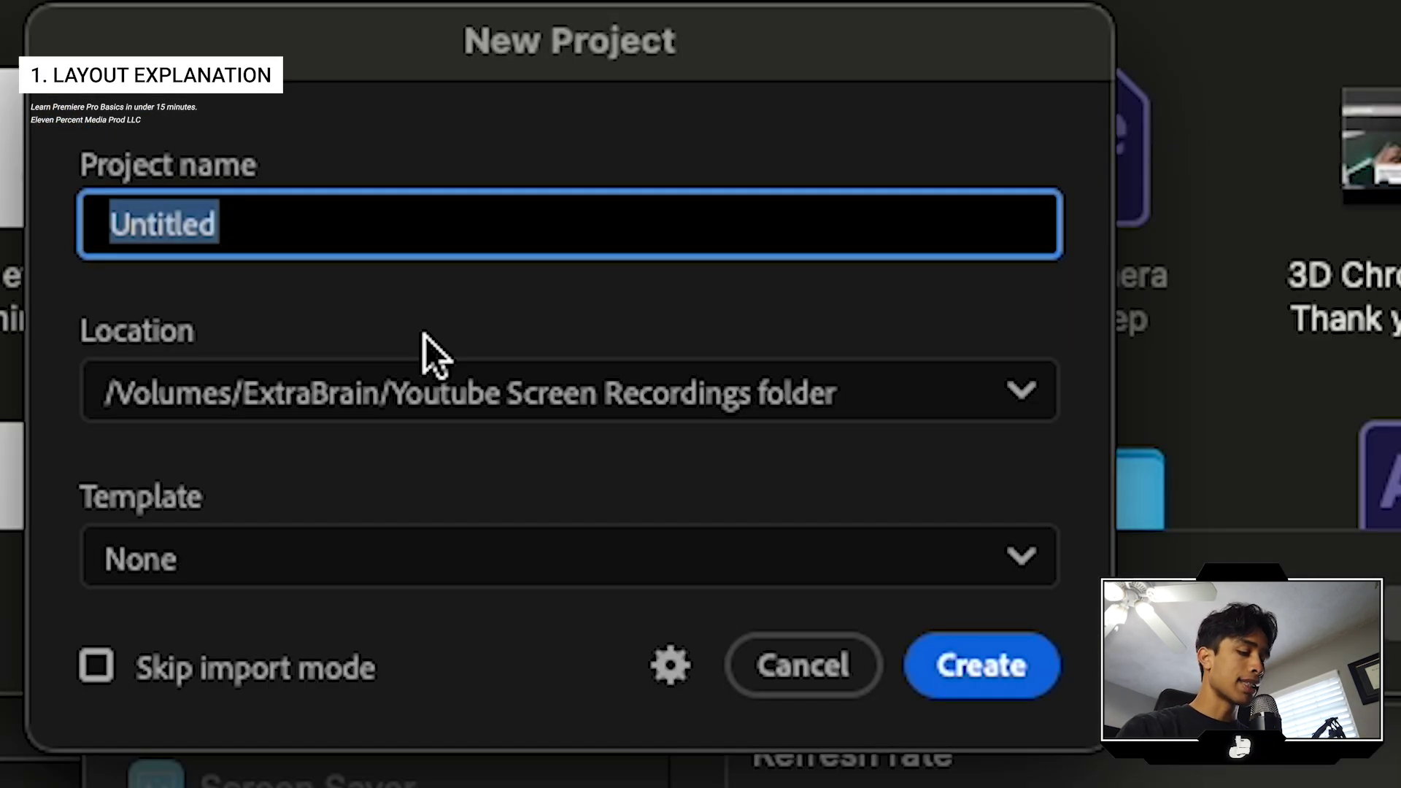
pyautogui.write('New ')
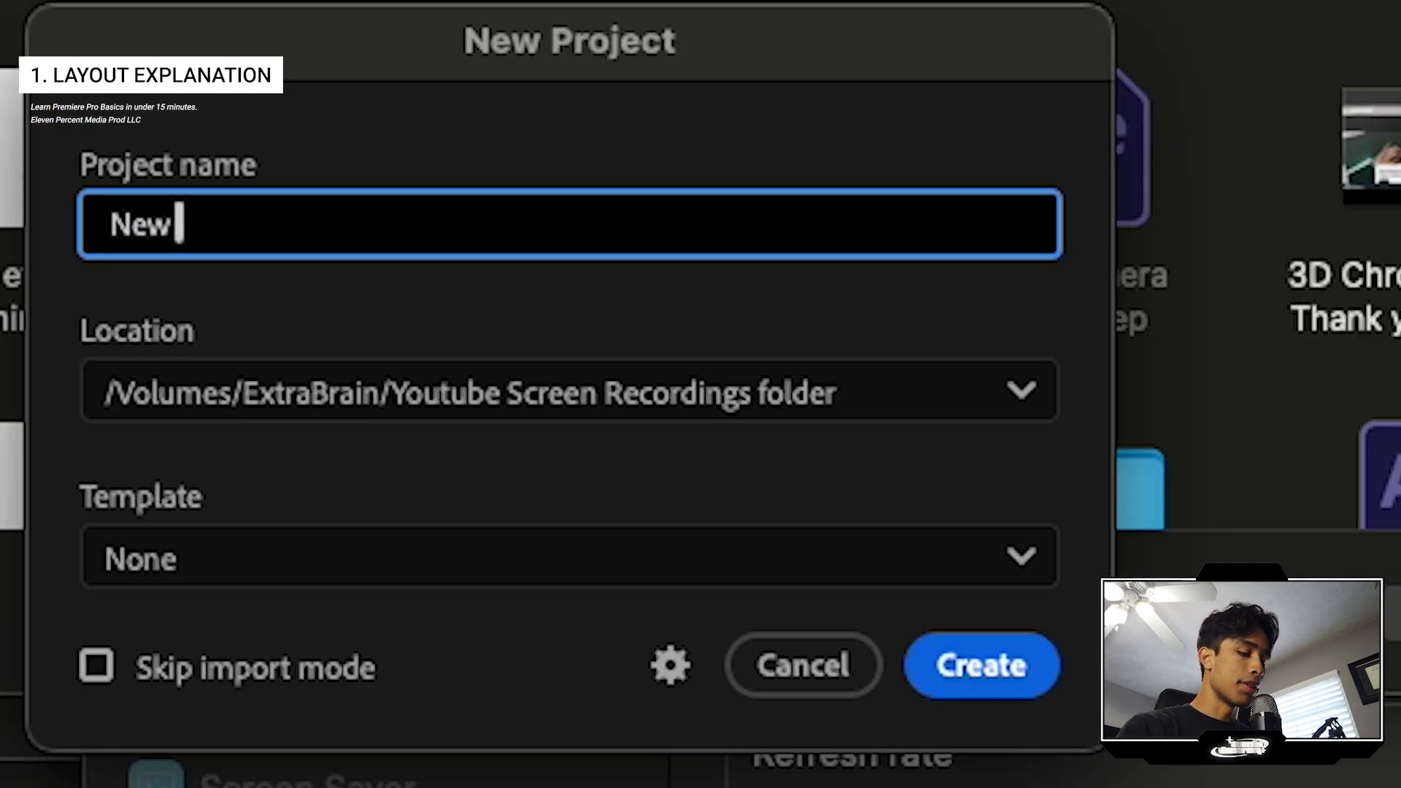
pyautogui.write('Edit')
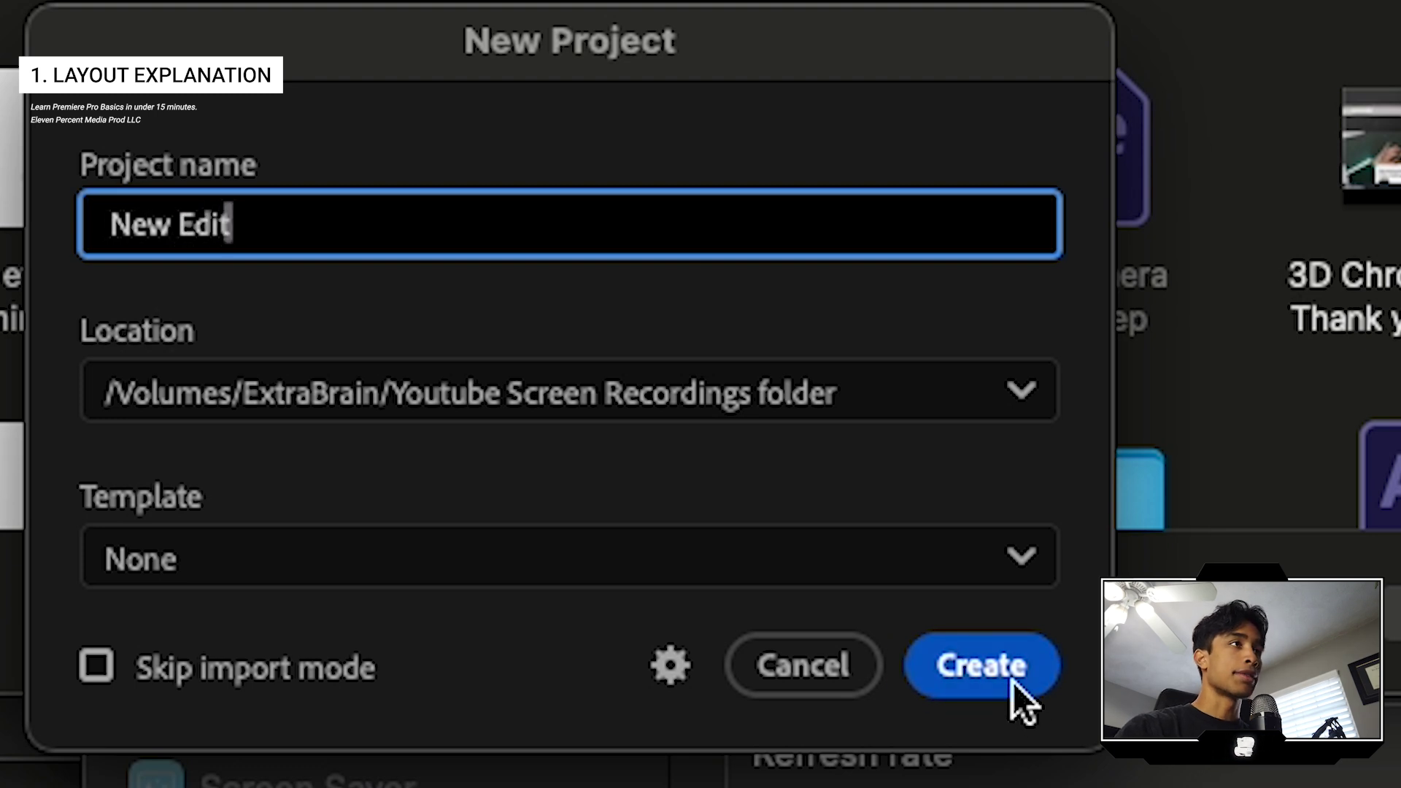
pyautogui.click(1011, 683)
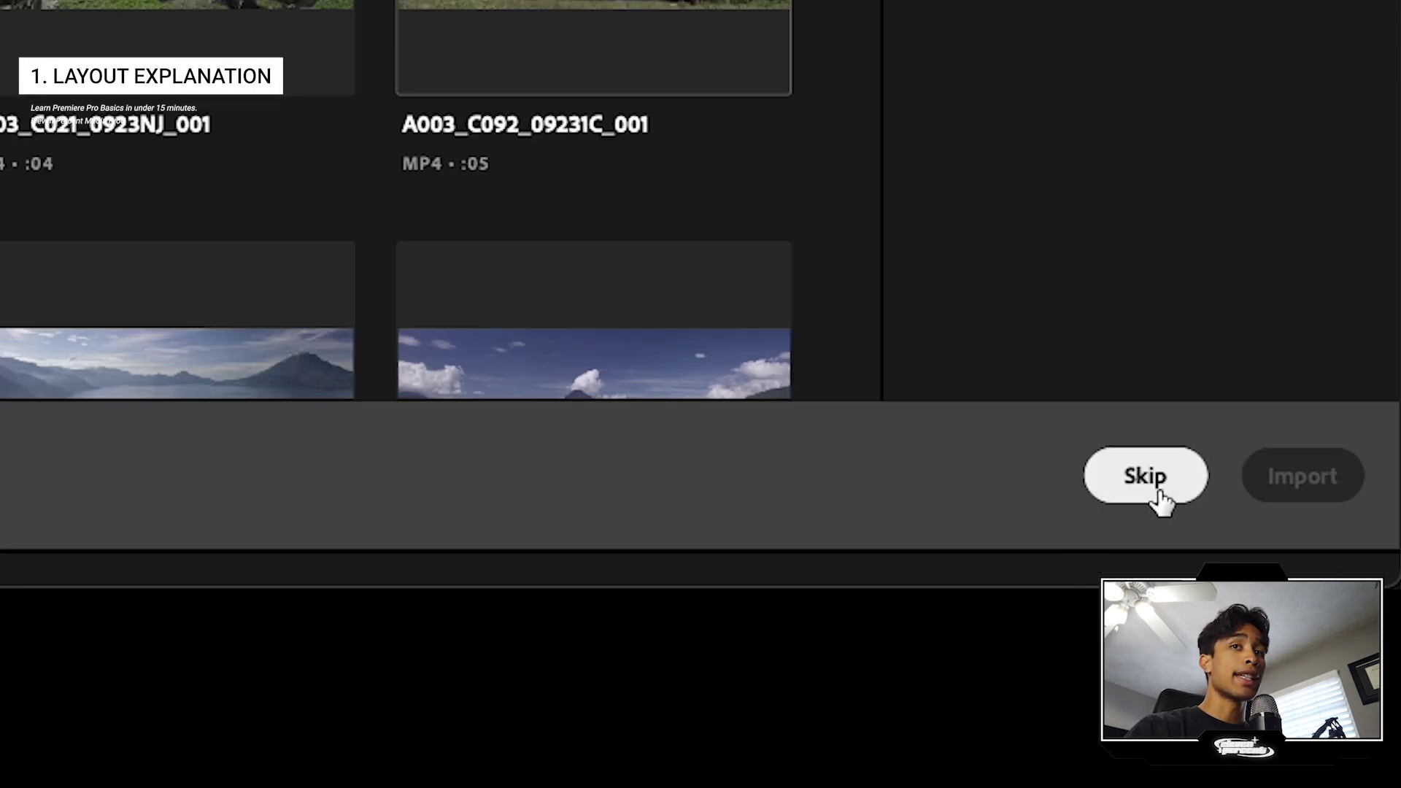
pyautogui.click(1336, 724)
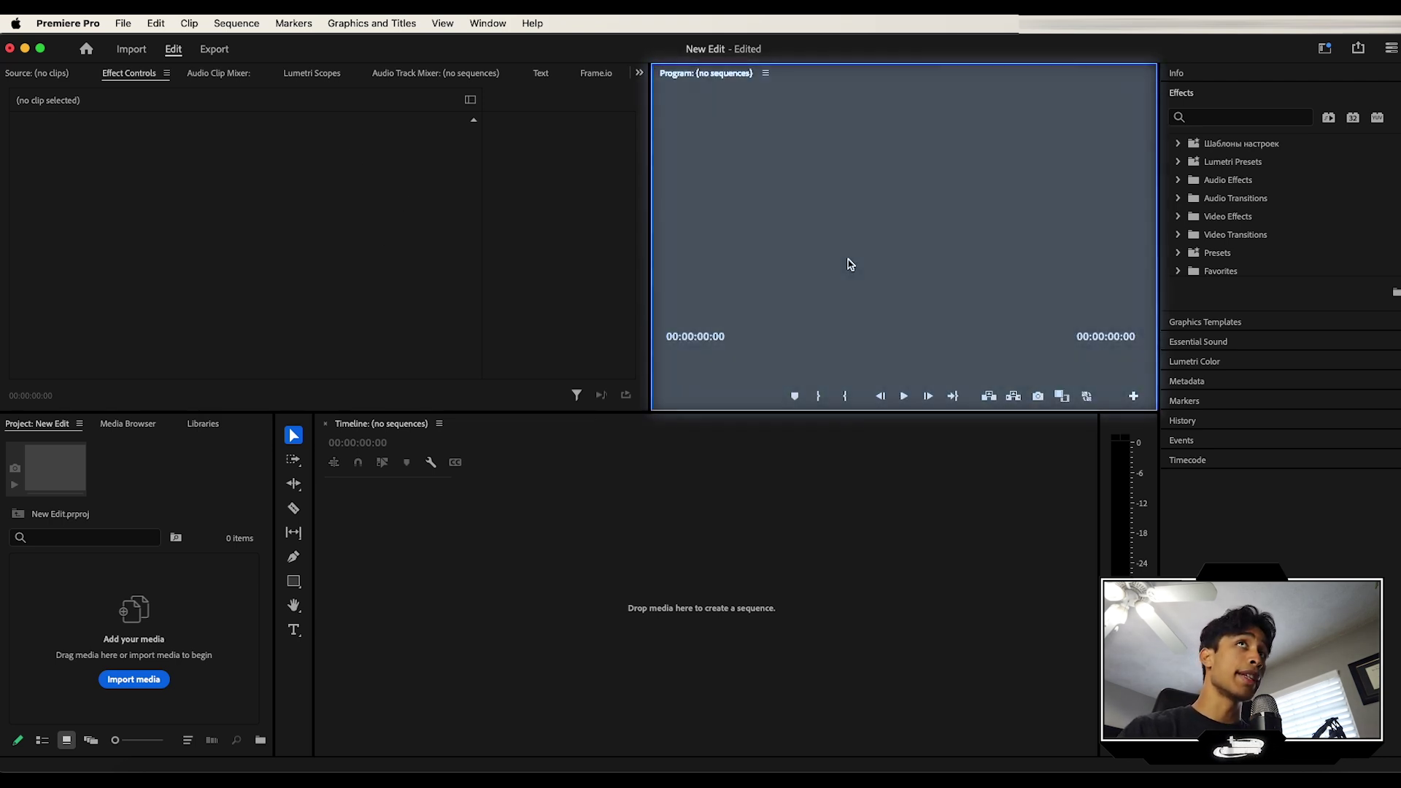
# Step: Collapse and re-expand the Effects panel to show its effect folders
pyautogui.click(1202, 95)
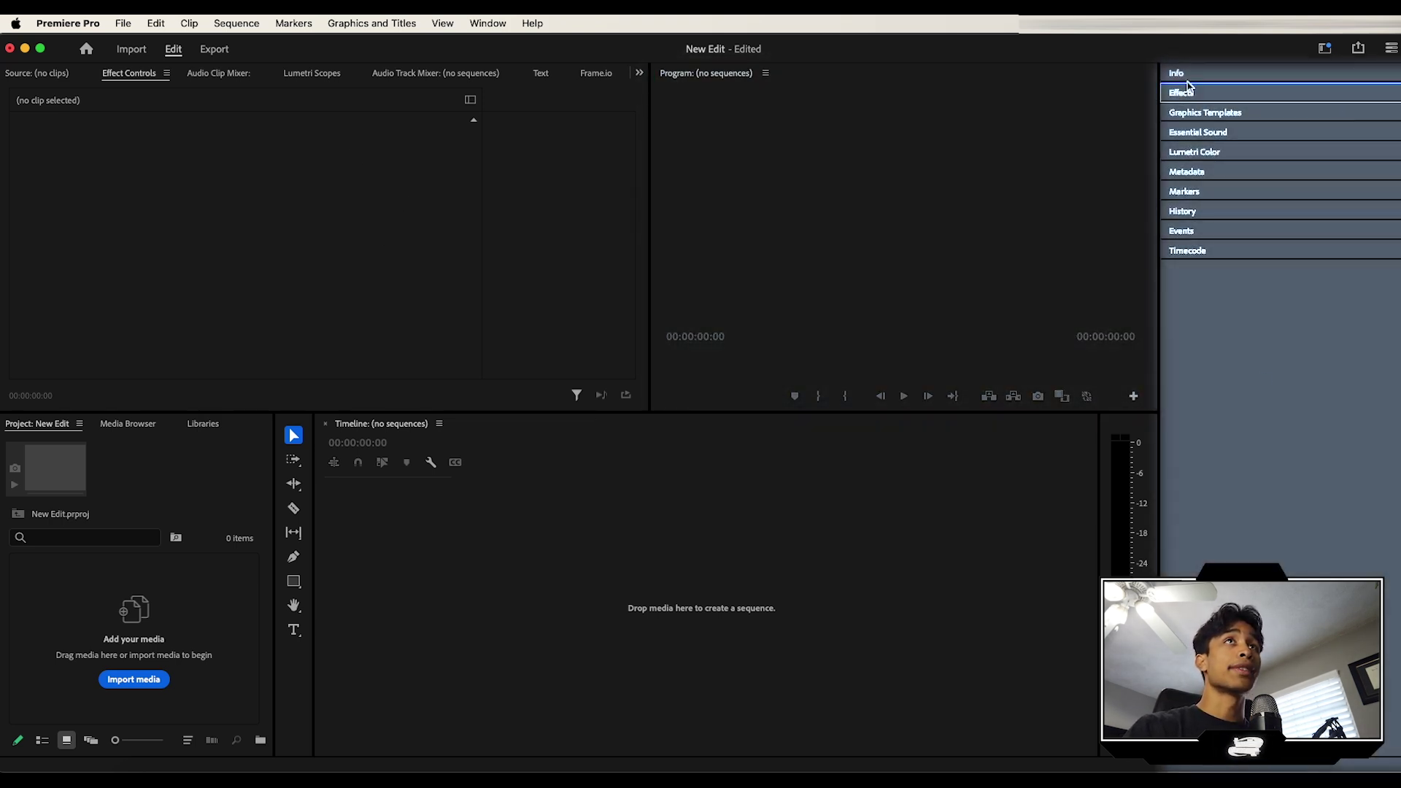
pyautogui.click(1189, 95)
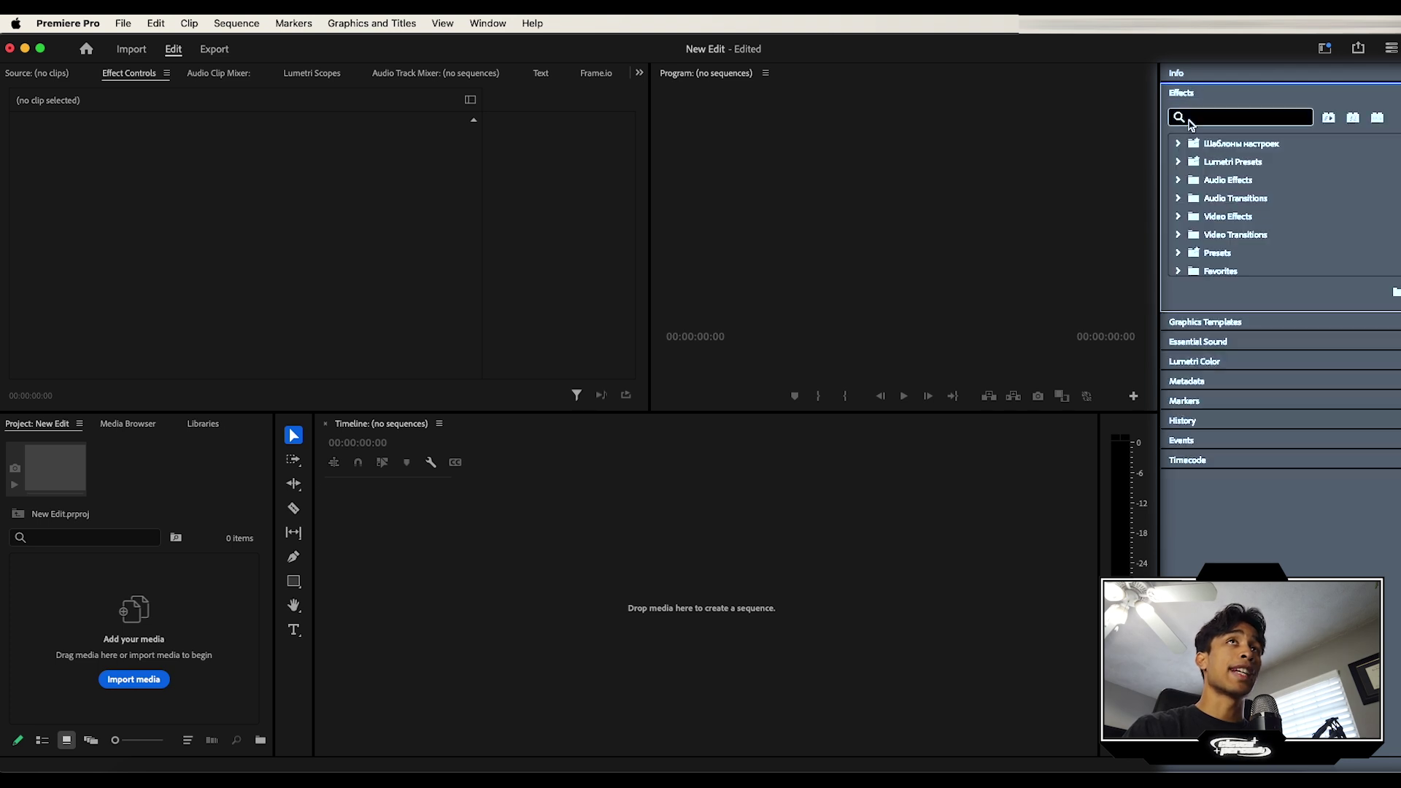
pyautogui.click(1211, 123)
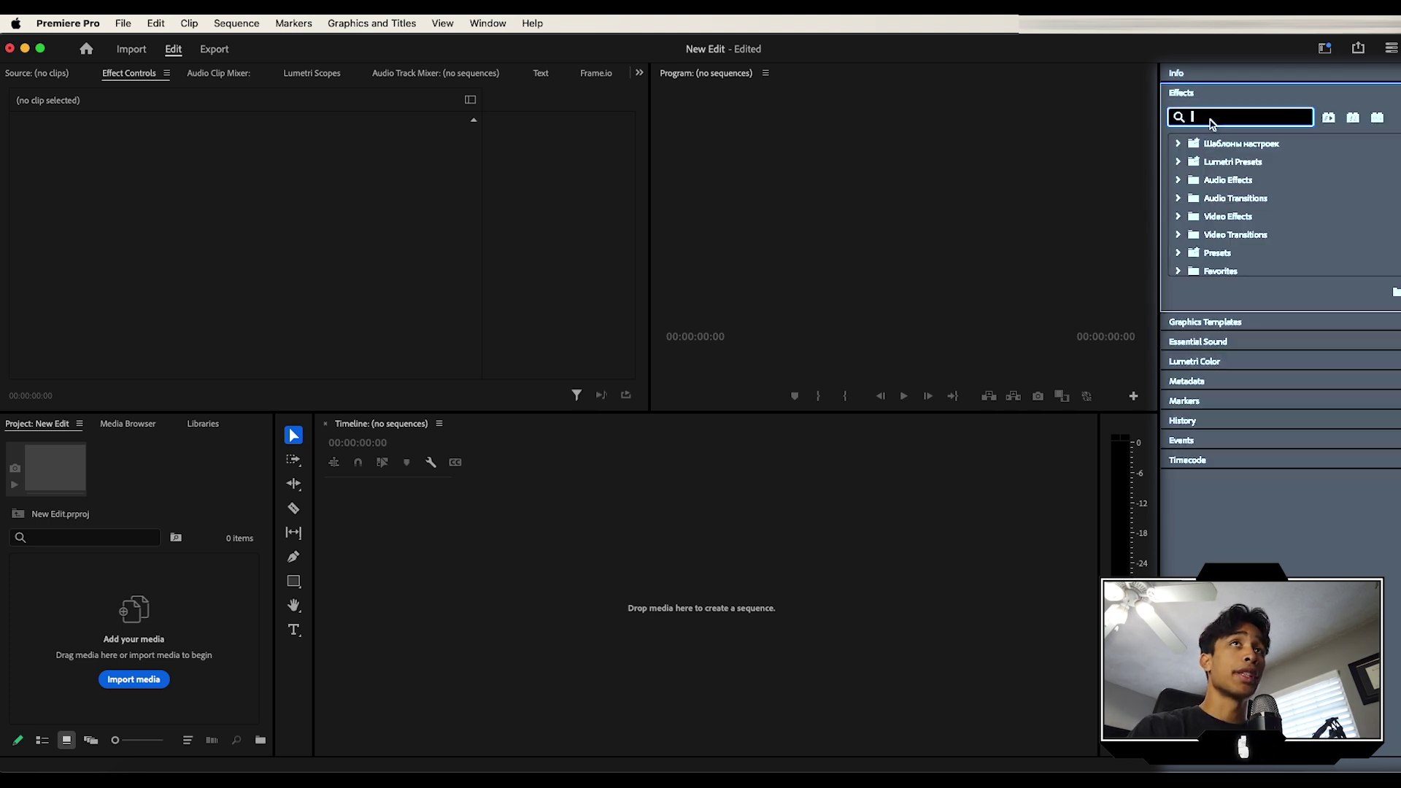
# Step: Show the Essential Sound panel and preview its docking zones over the meters, timeline, tools and project areas
pyautogui.click(1198, 340)
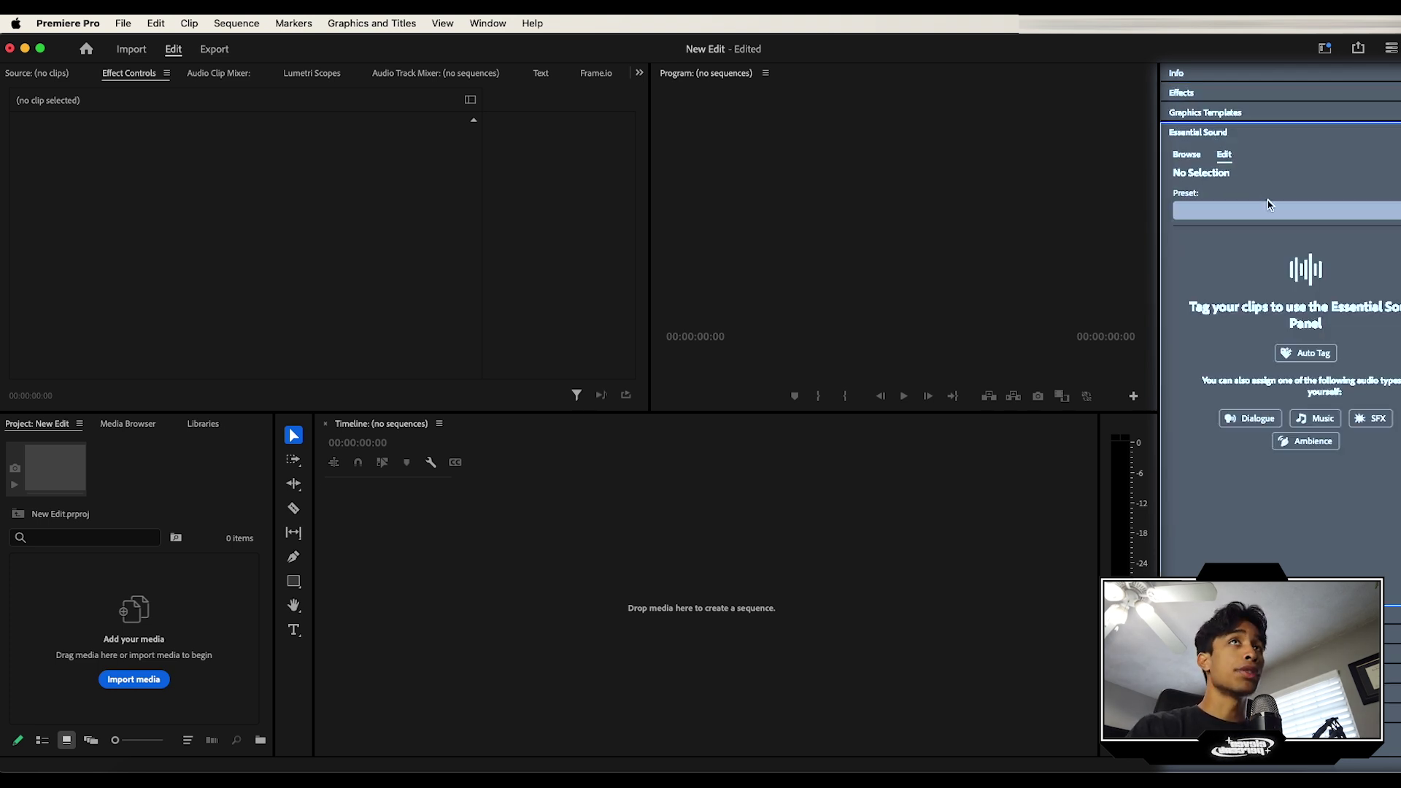
pyautogui.moveTo(1198, 132); pyautogui.dragTo(803, 471)
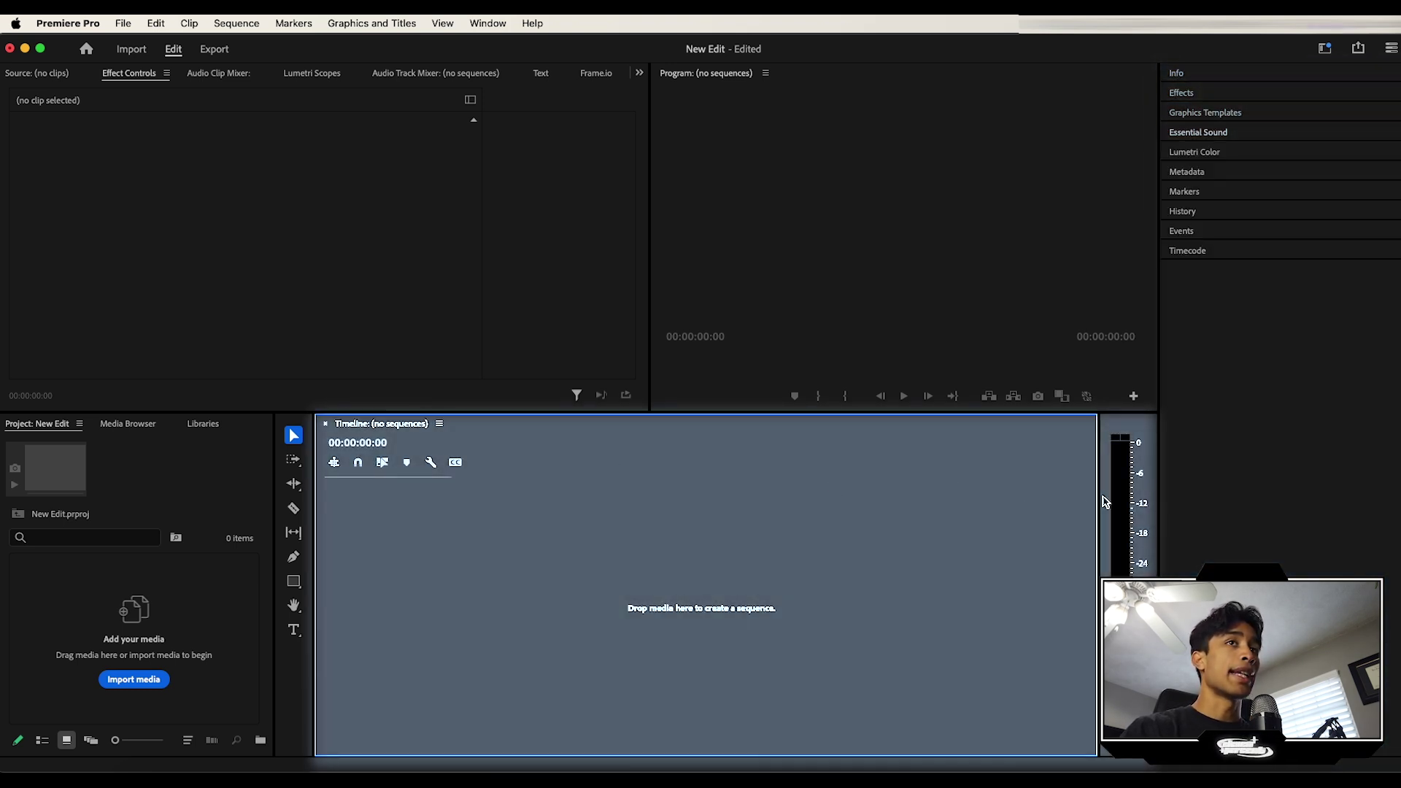
pyautogui.moveTo(1145, 449); pyautogui.dragTo(1131, 620)
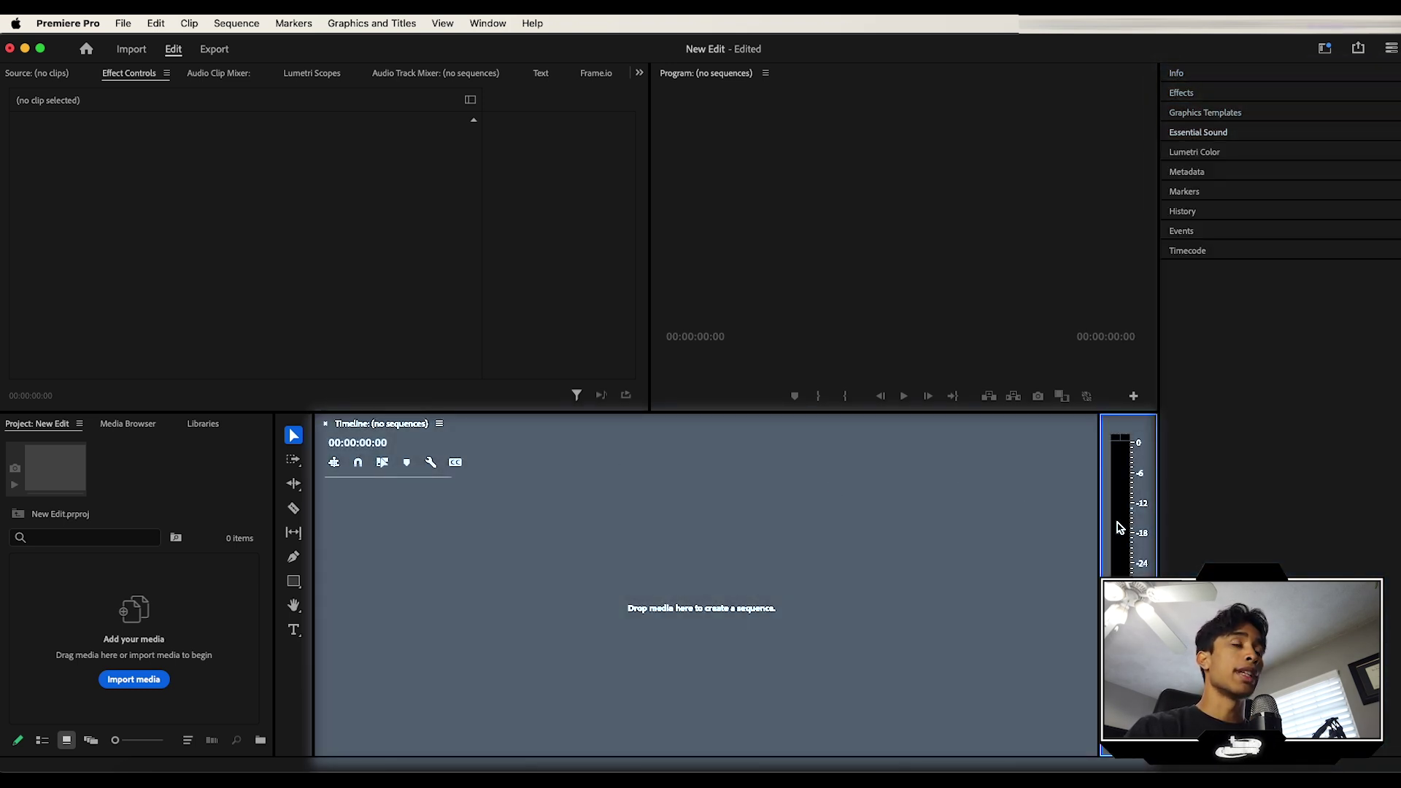
pyautogui.moveTo(686, 432); pyautogui.dragTo(516, 628)
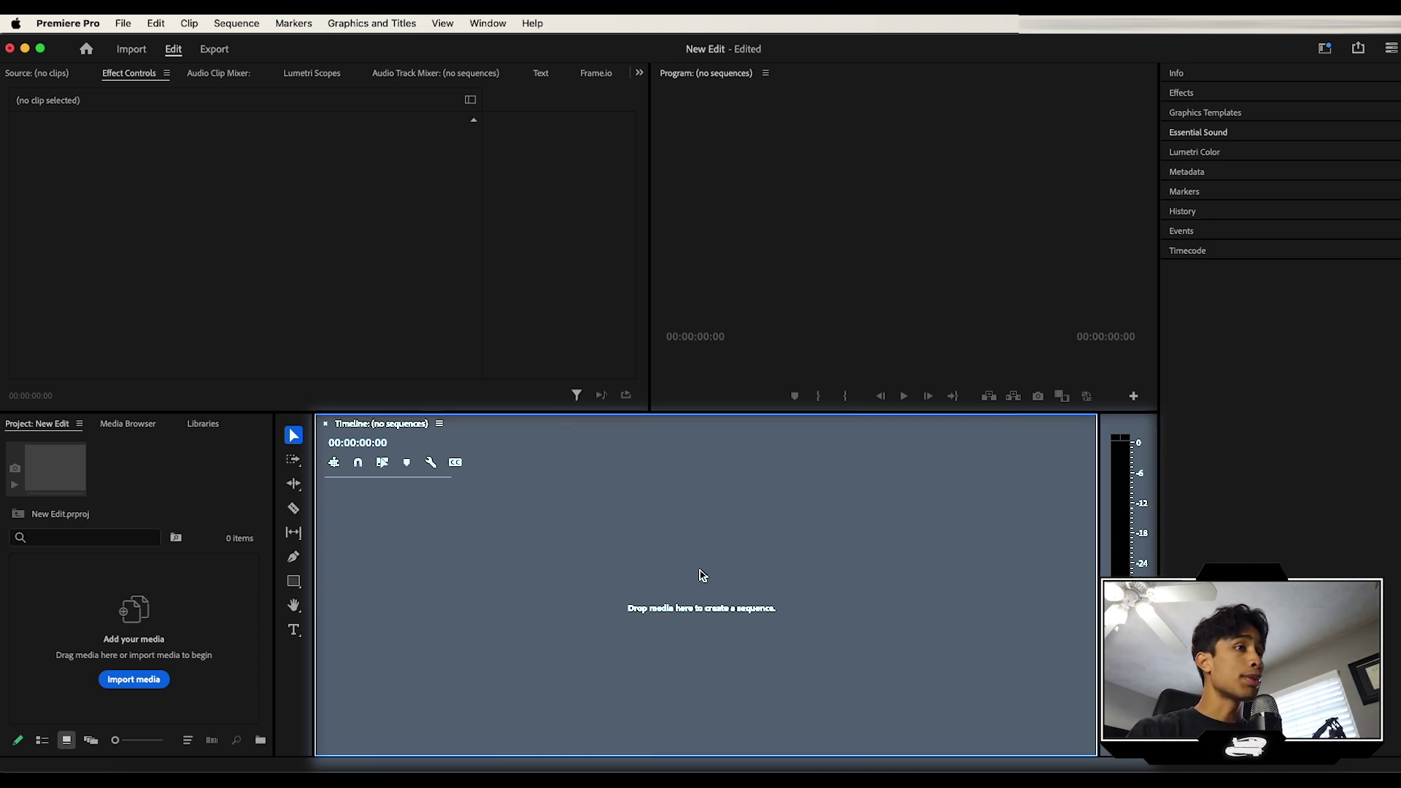
pyautogui.moveTo(699, 576); pyautogui.dragTo(304, 428)
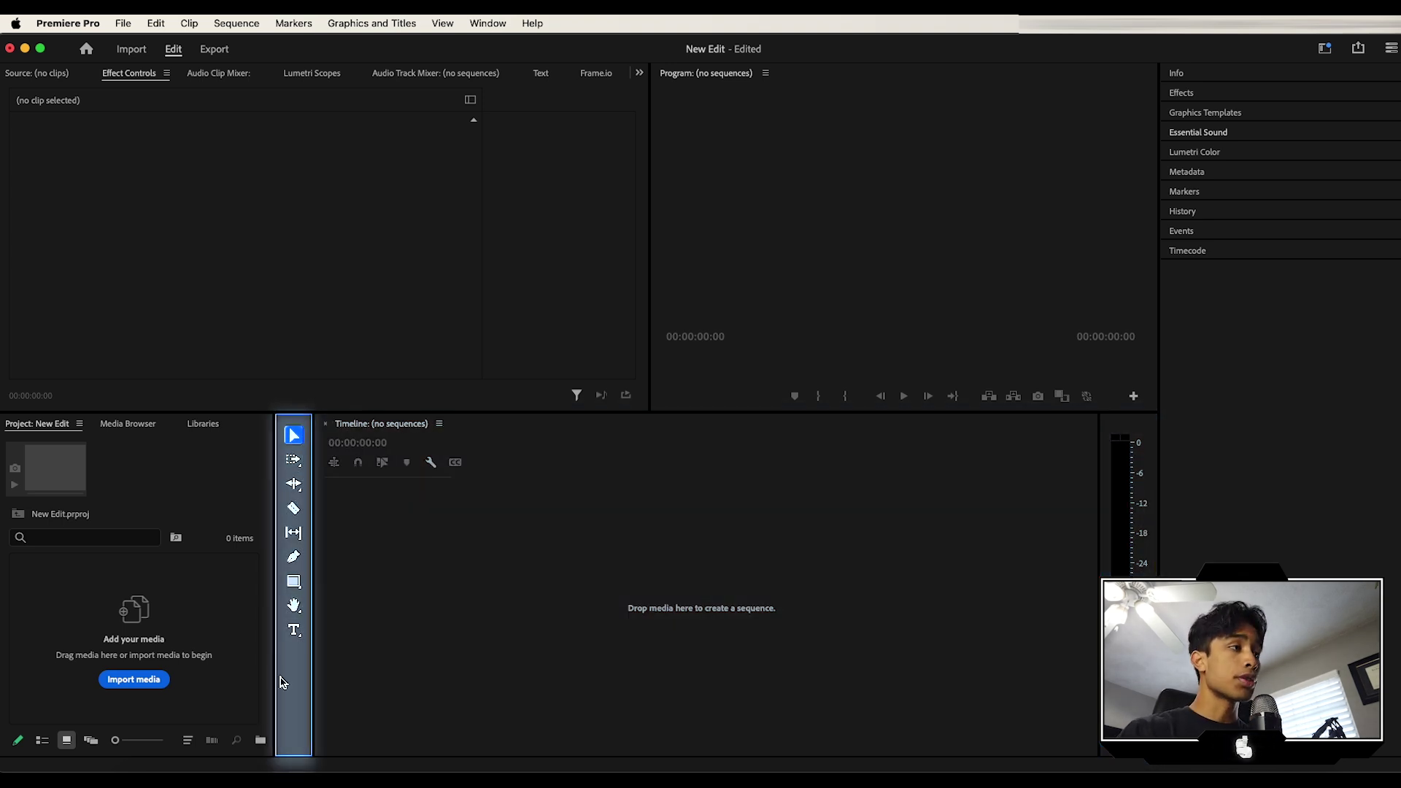
pyautogui.moveTo(310, 662); pyautogui.dragTo(283, 578)
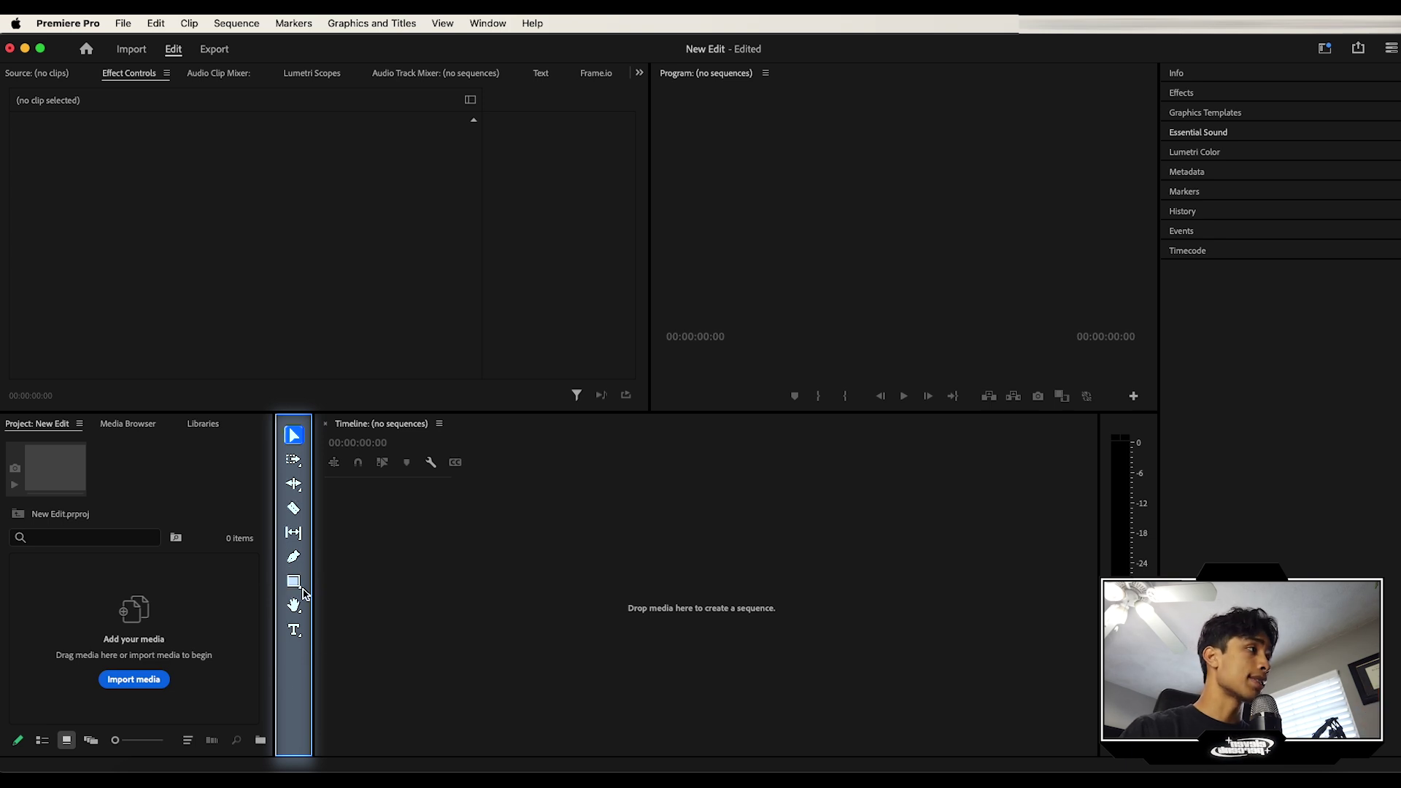
pyautogui.moveTo(275, 437); pyautogui.dragTo(188, 599)
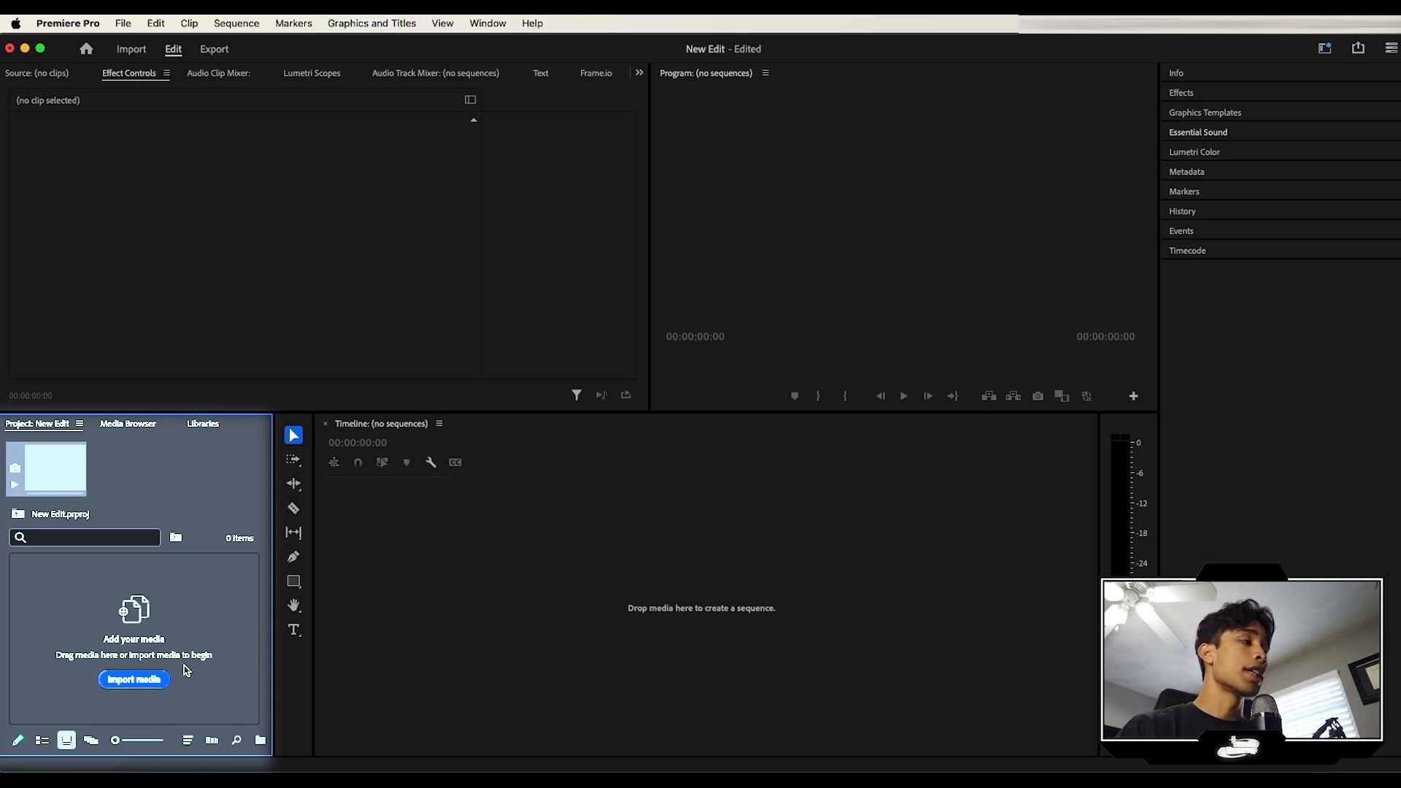
pyautogui.moveTo(186, 669); pyautogui.dragTo(142, 772)
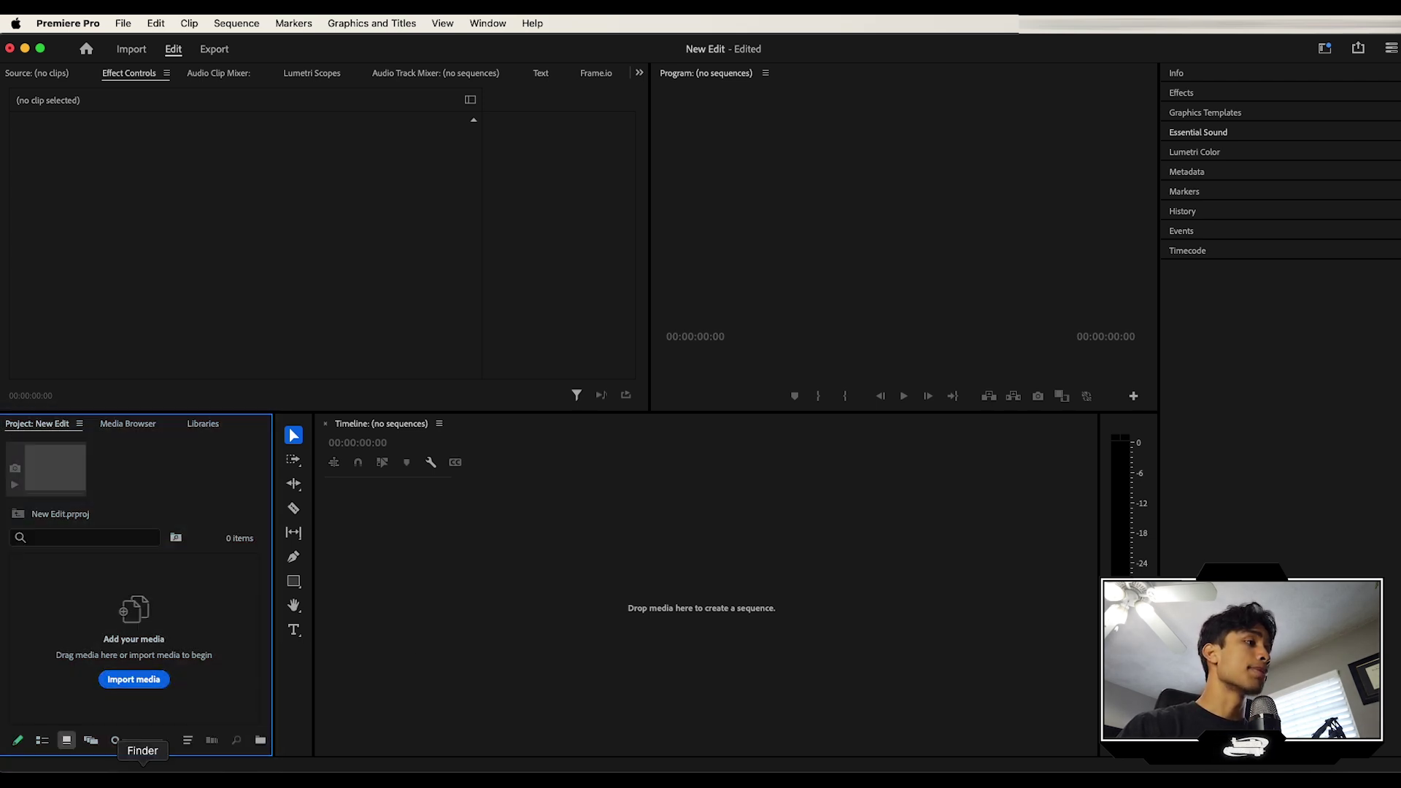
# Step: Select all ten MP4s in Finder's TDE Christmas Show folder and drag them into the Project panel
pyautogui.click(142, 772)
pyautogui.click(767, 123)
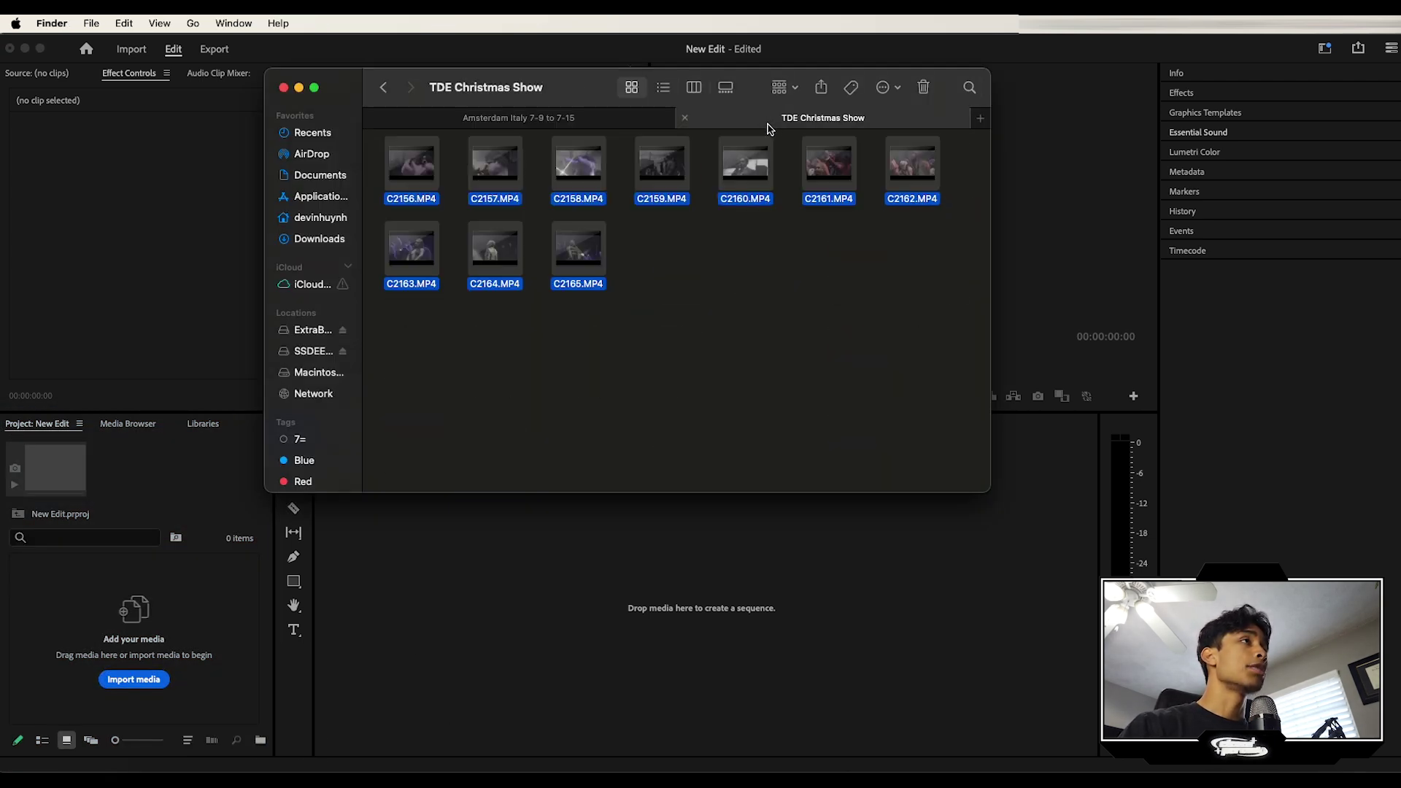
pyautogui.moveTo(943, 269); pyautogui.dragTo(381, 159)
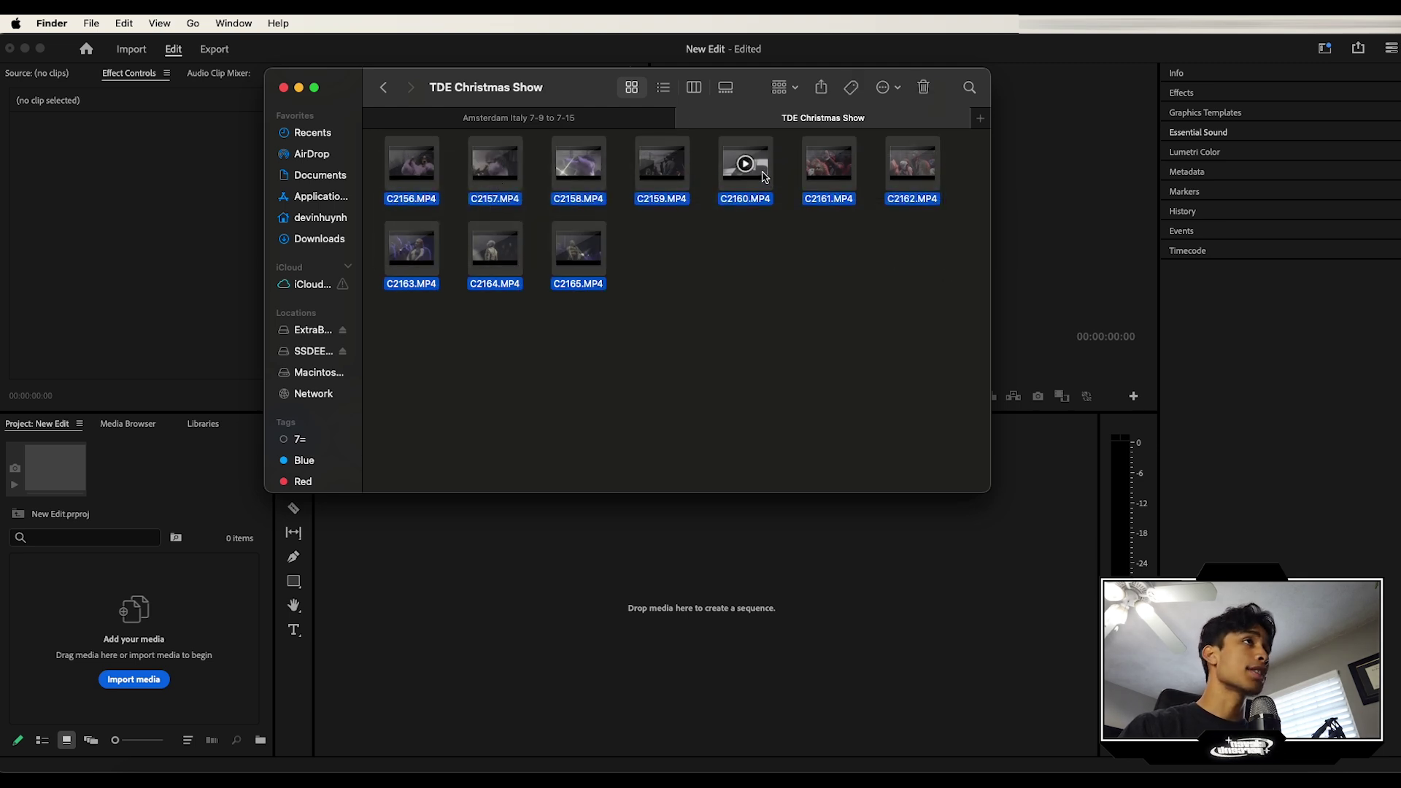
pyautogui.moveTo(763, 175); pyautogui.dragTo(169, 652)
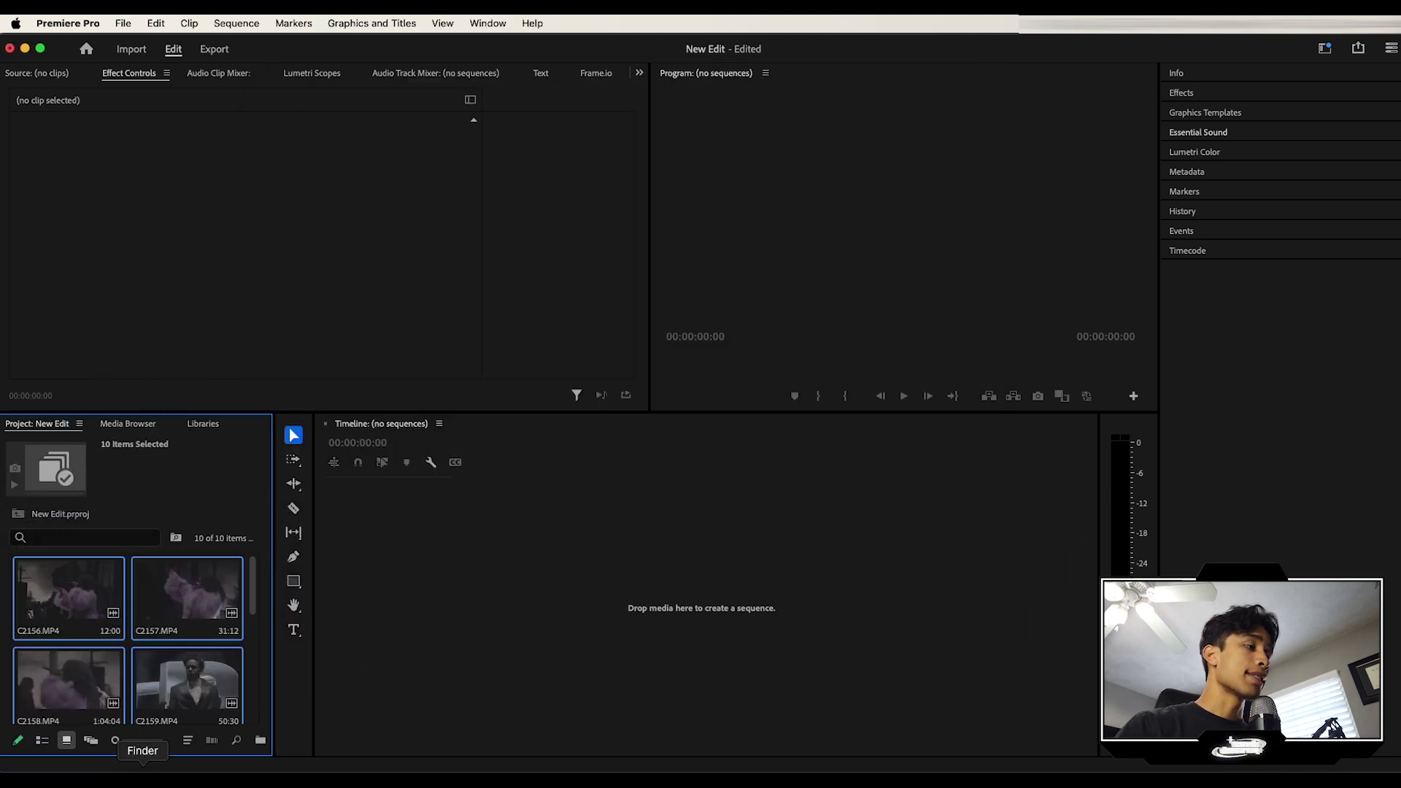
# Step: Import C2737.MP4 and build sequence C2165 from all eleven clips, C2156 through the last
pyautogui.click(142, 775)
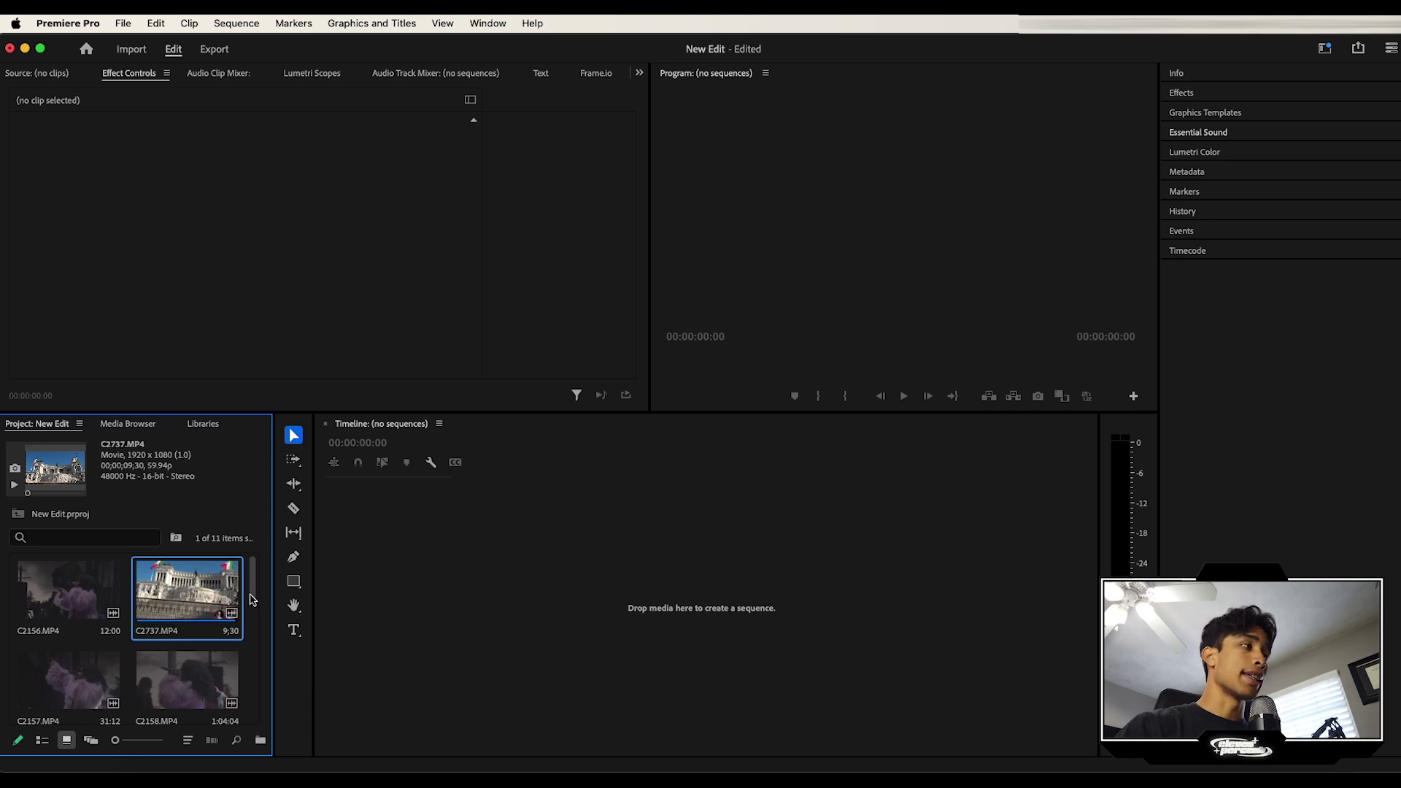
pyautogui.click(69, 606)
pyautogui.scroll(-5, 69, 605)
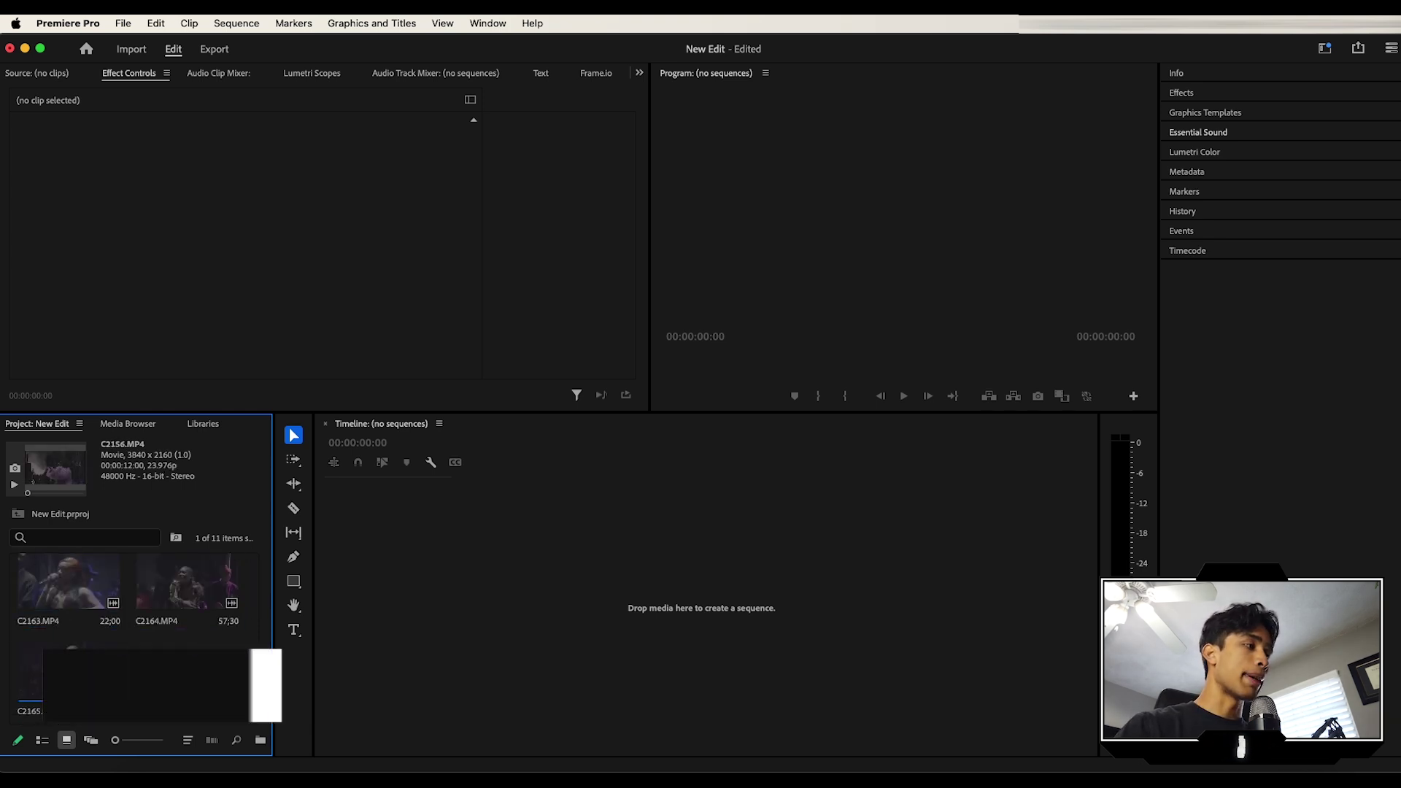
pyautogui.keyDown('shift'); pyautogui.click(69, 671); pyautogui.keyUp('shift')
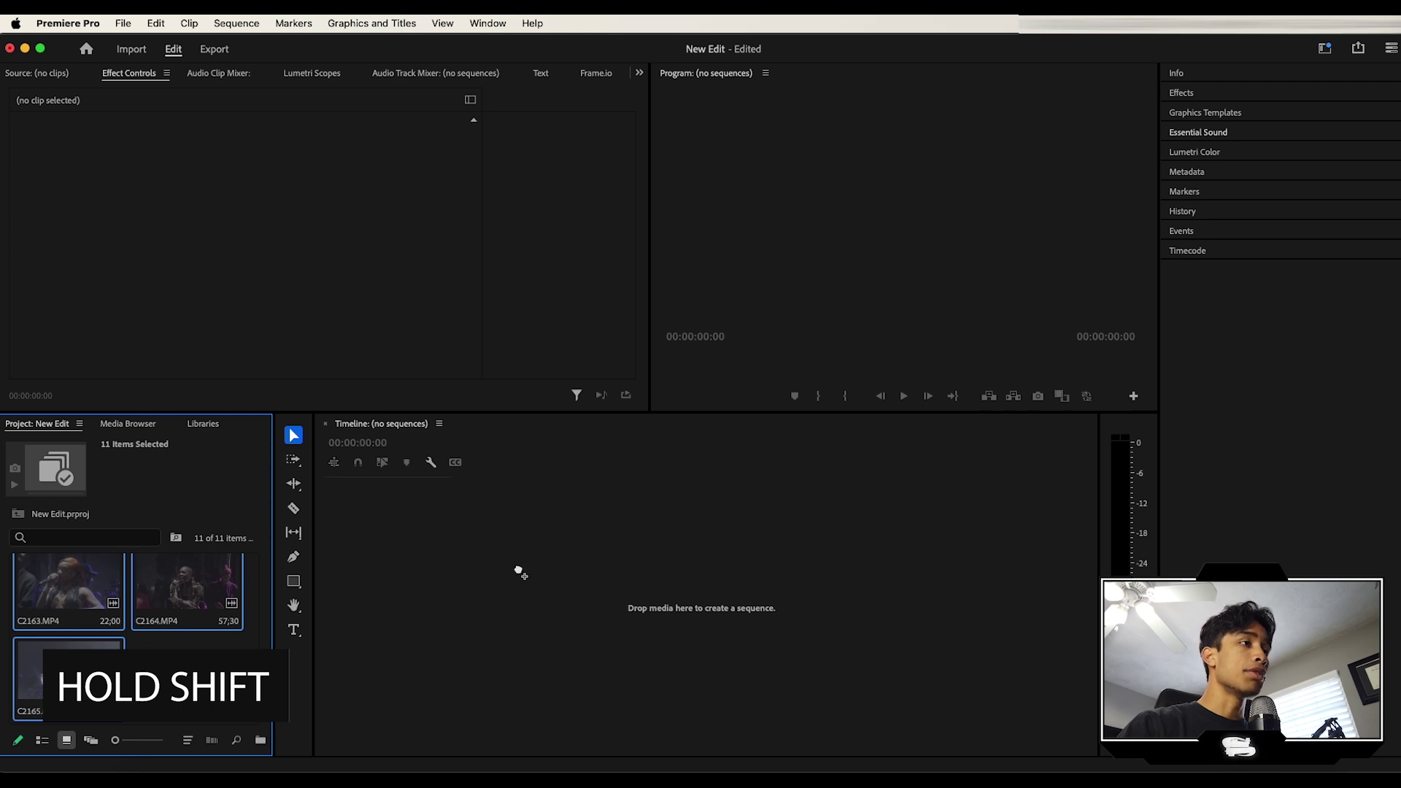
pyautogui.moveTo(521, 573); pyautogui.dragTo(523, 573)
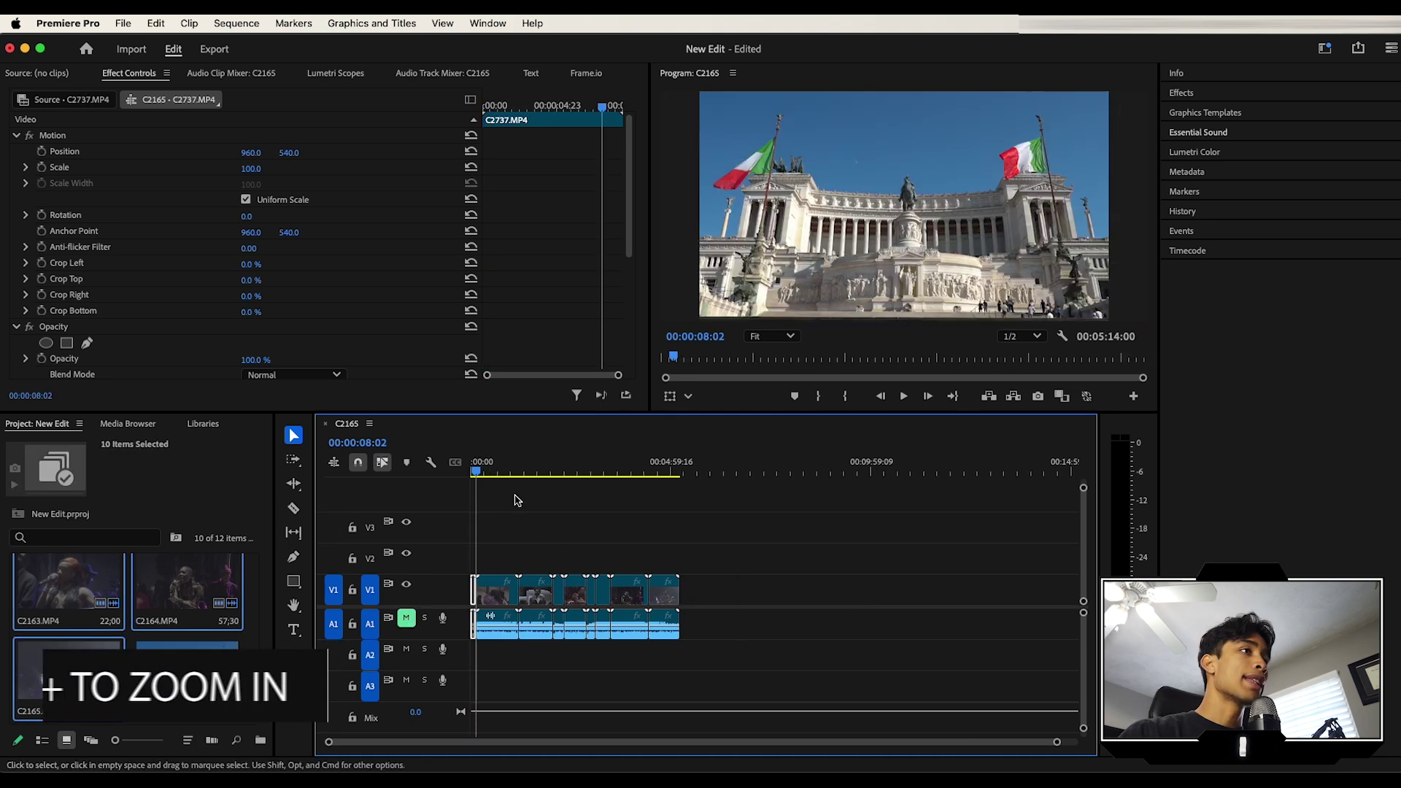
# Step: Zoom the C2165 timeline in and out and scrub through the footage to review it
pyautogui.press('=')
pyautogui.press('=')
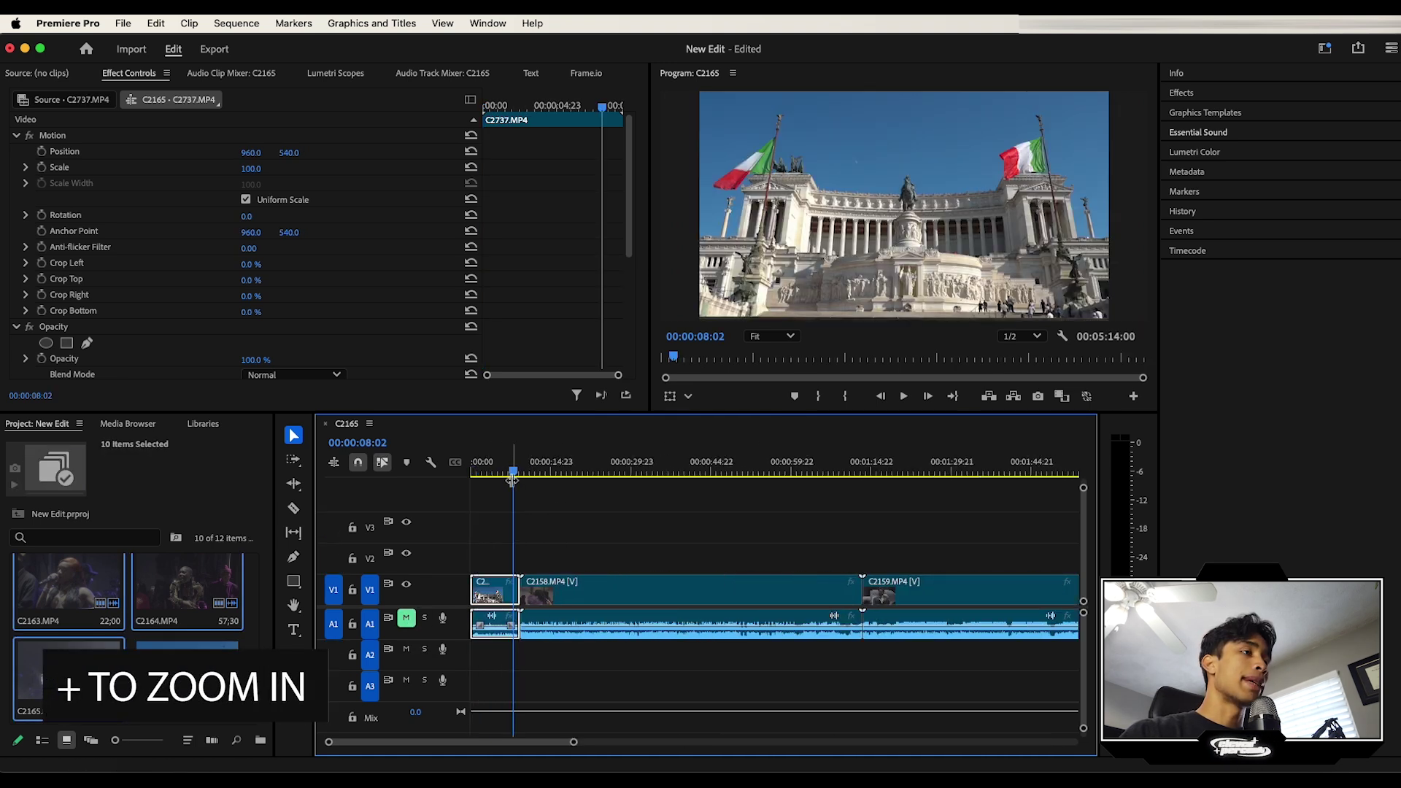
pyautogui.press('-')
pyautogui.moveTo(514, 481); pyautogui.dragTo(779, 465)
pyautogui.press('-')
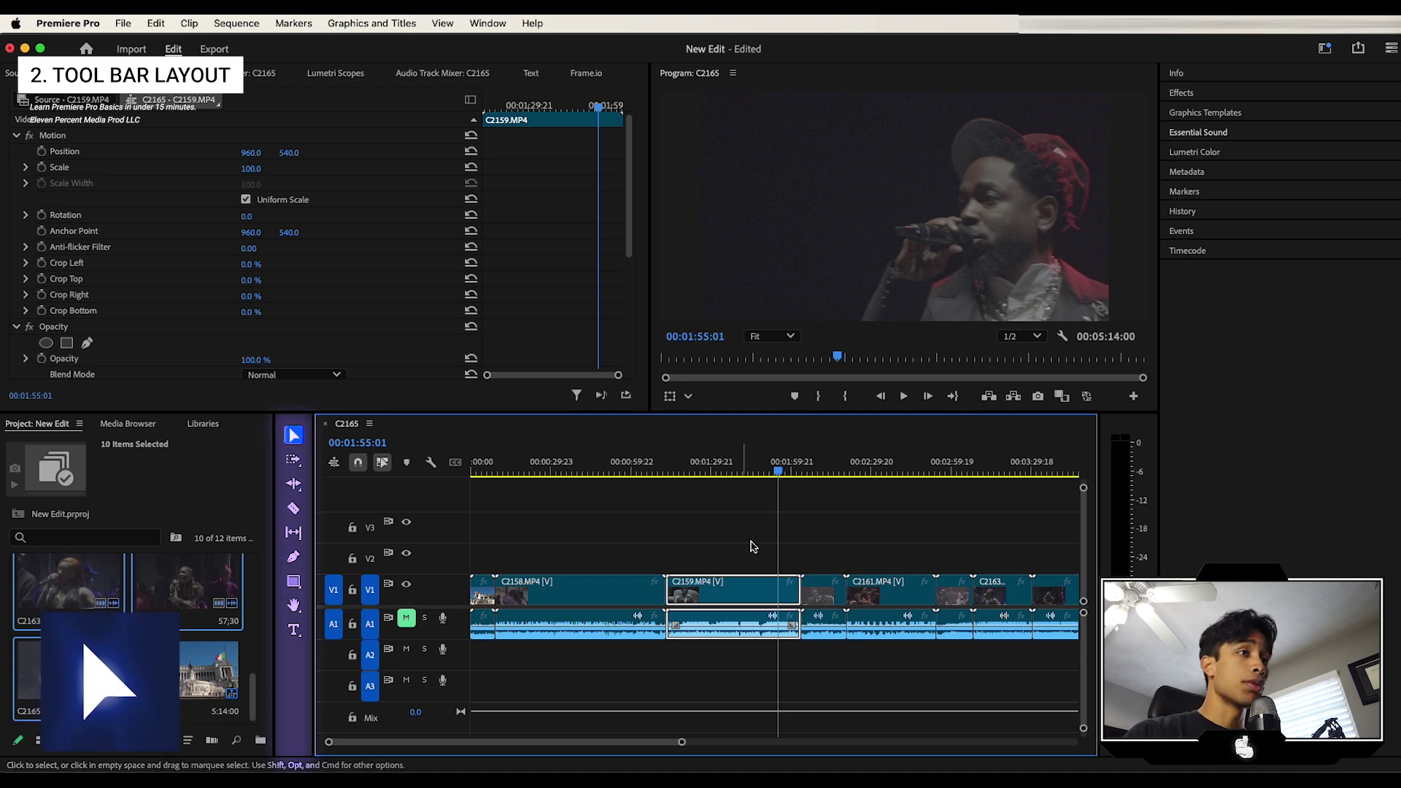
# Step: Trim clip C2159 to end at the current frame and rework C2160's start edge
pyautogui.moveTo(762, 595); pyautogui.dragTo(692, 573)
pyautogui.press('super+z')
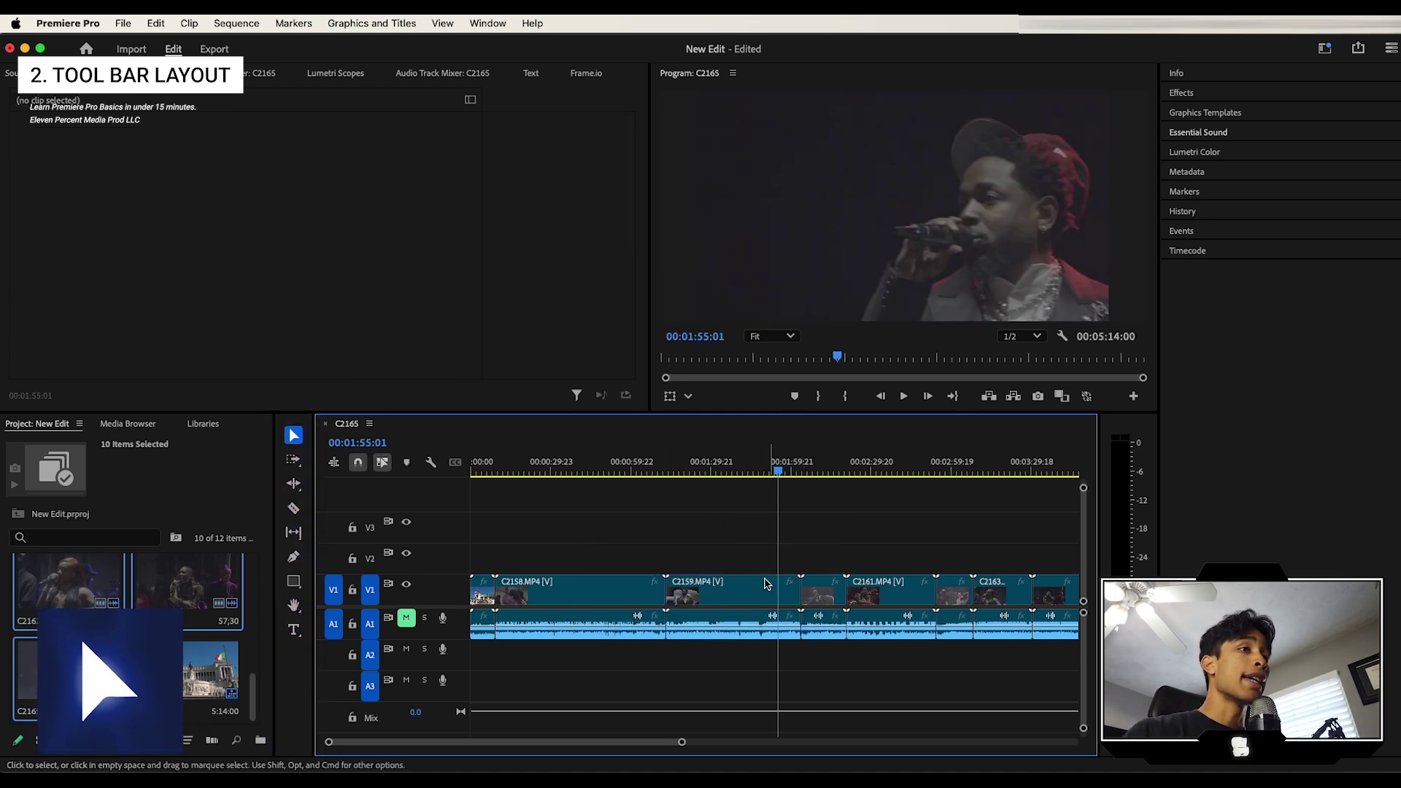
pyautogui.press('=')
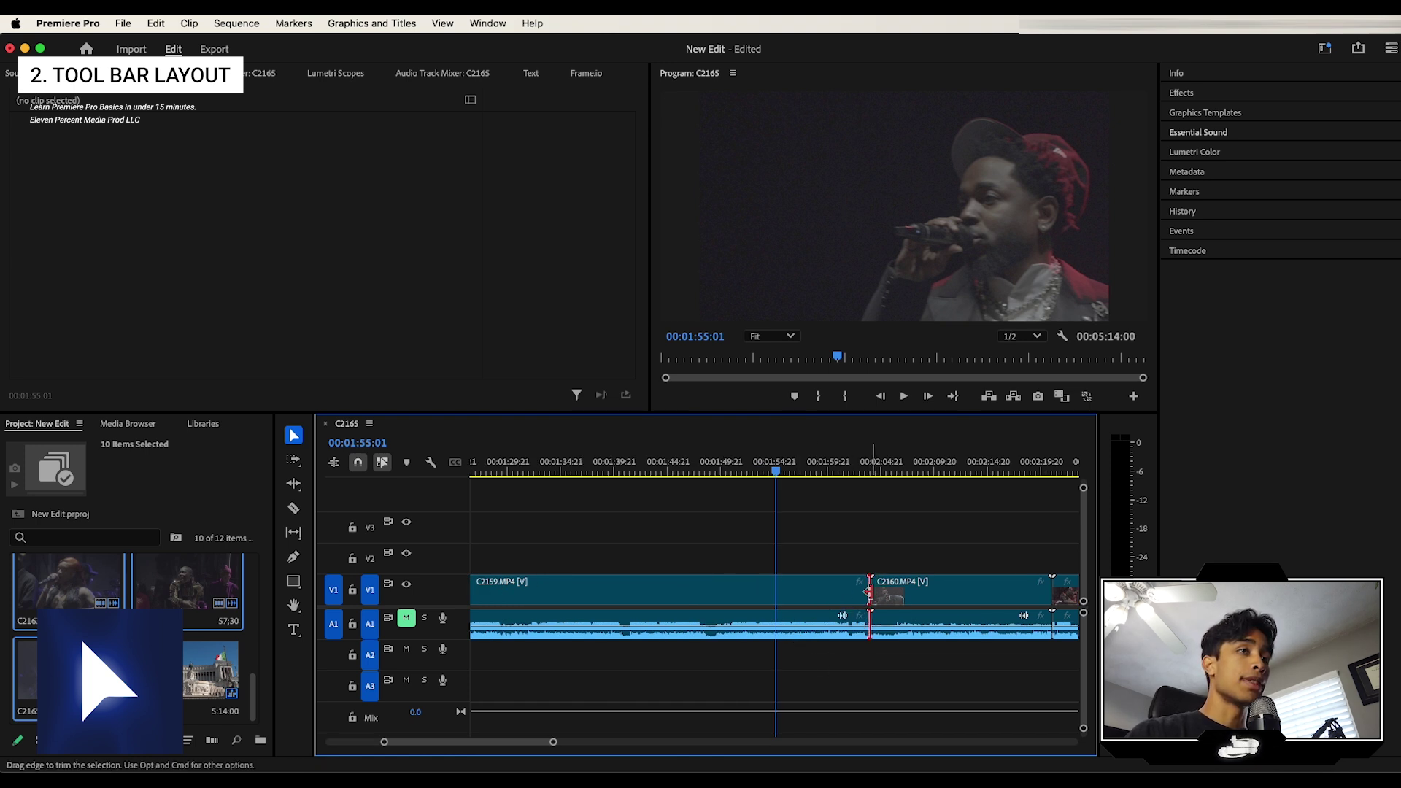
pyautogui.moveTo(869, 591); pyautogui.dragTo(776, 595)
pyautogui.click(766, 593)
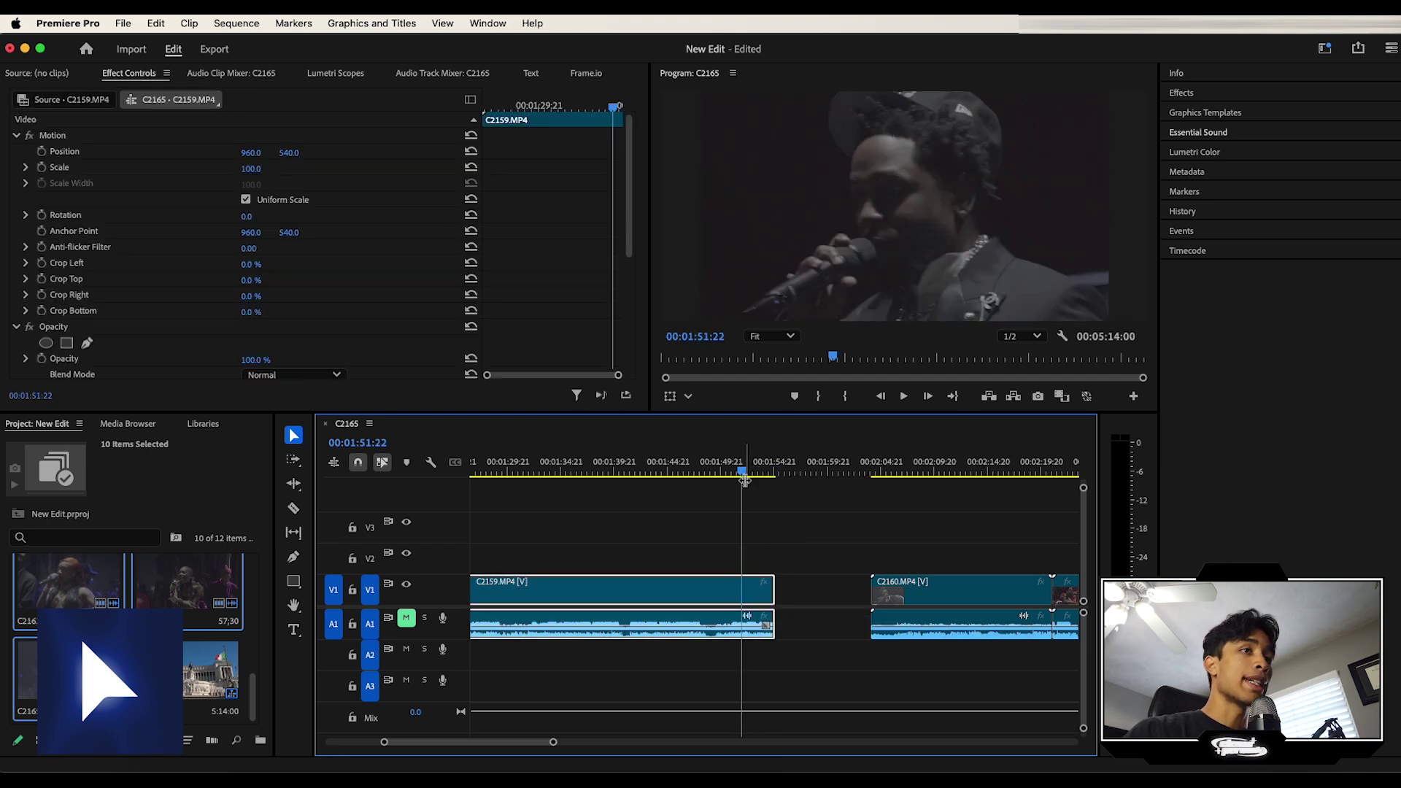
pyautogui.moveTo(872, 592); pyautogui.dragTo(775, 594)
pyautogui.press('super+z')
pyautogui.click(701, 532)
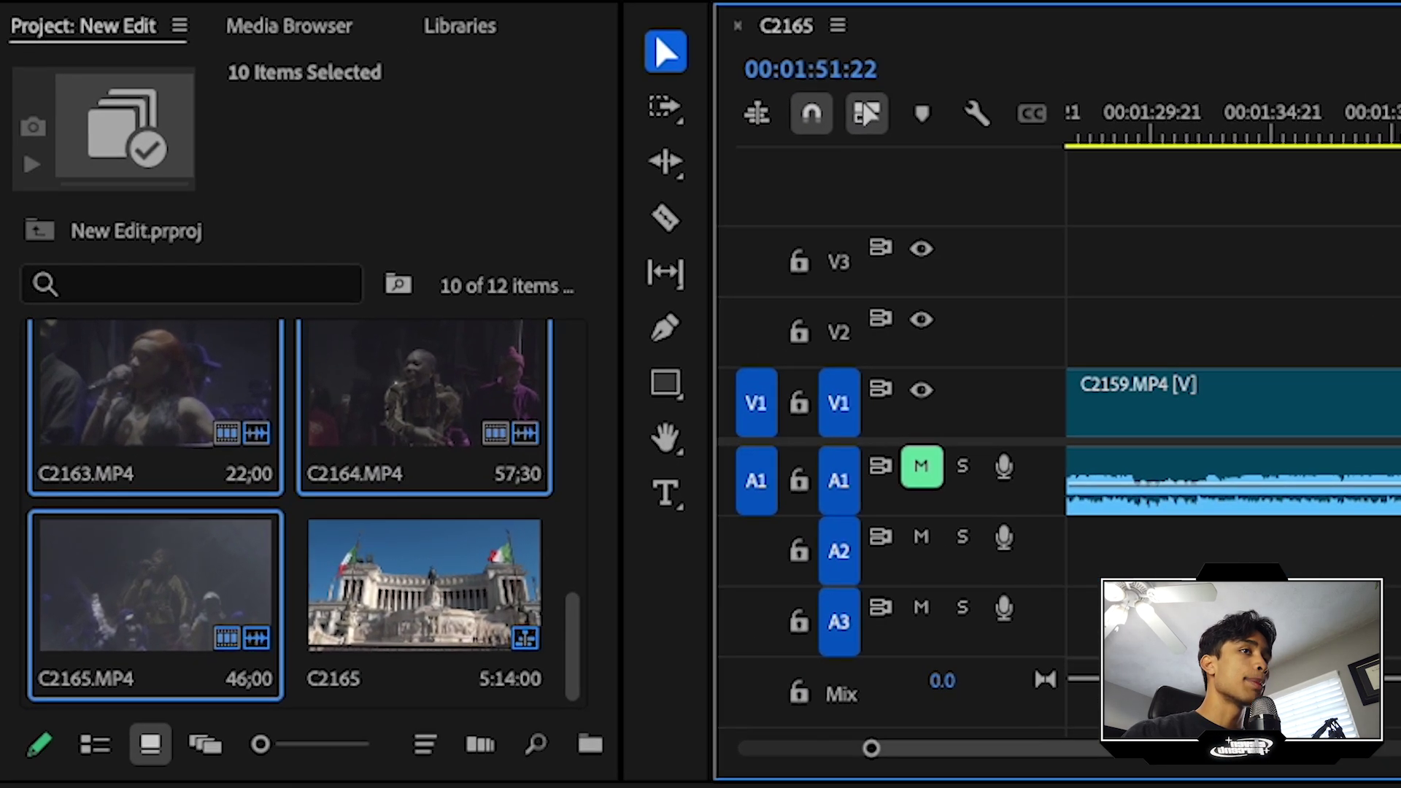
# Step: Reposition C2160 with snapping off, then re-enable snapping and snap it to the playhead
pyautogui.click(812, 117)
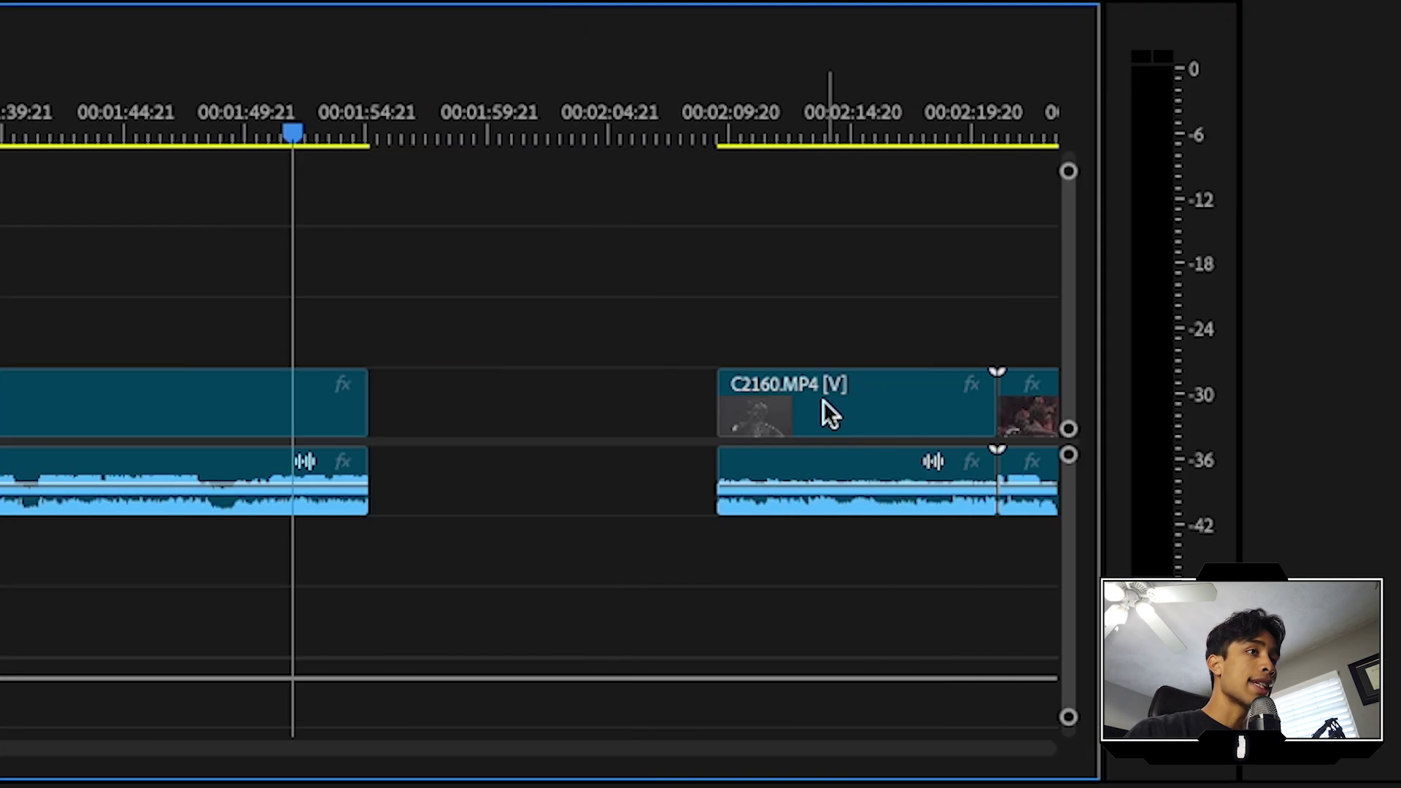
pyautogui.moveTo(822, 400); pyautogui.dragTo(402, 403)
pyautogui.moveTo(519, 409); pyautogui.dragTo(617, 423)
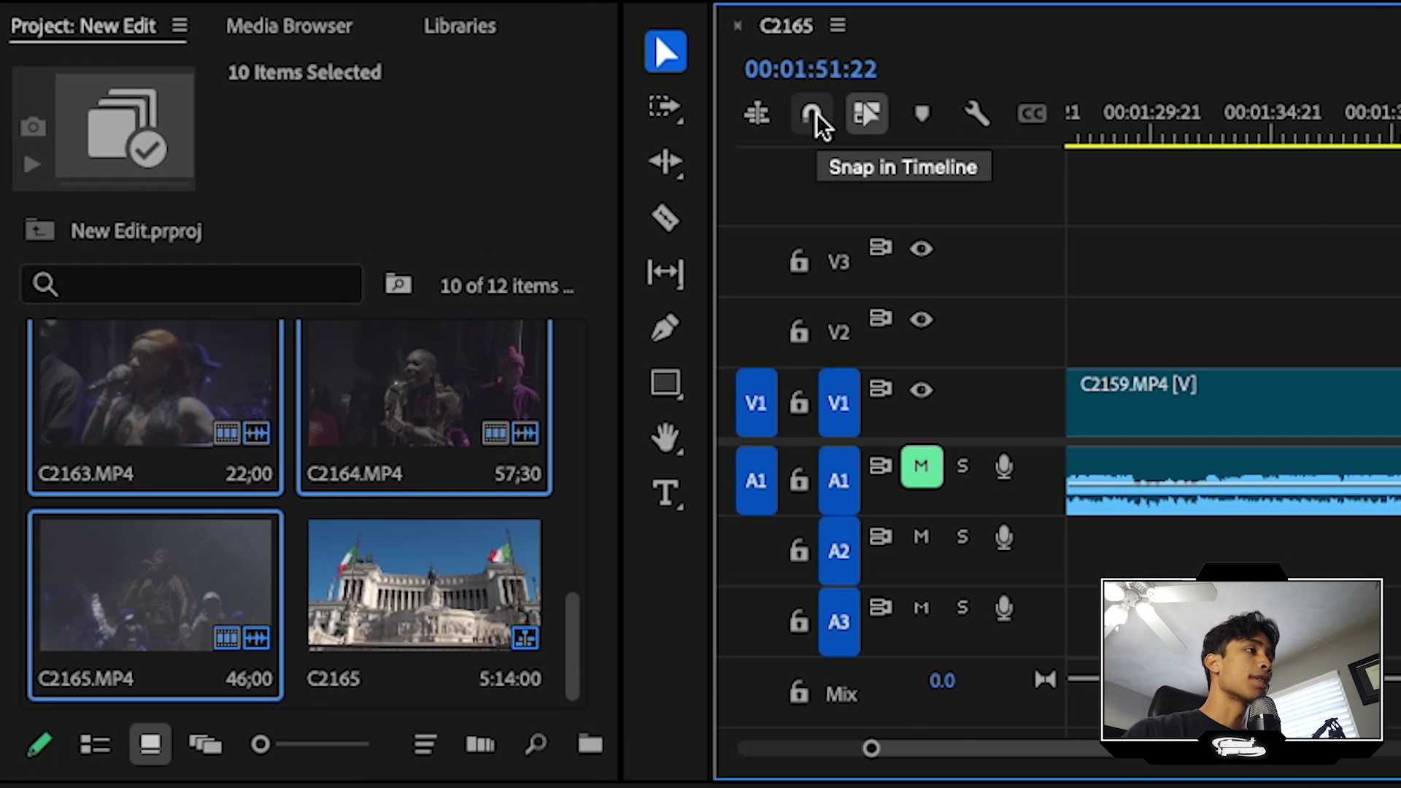
pyautogui.click(813, 117)
pyautogui.moveTo(1233, 438); pyautogui.dragTo(1022, 410)
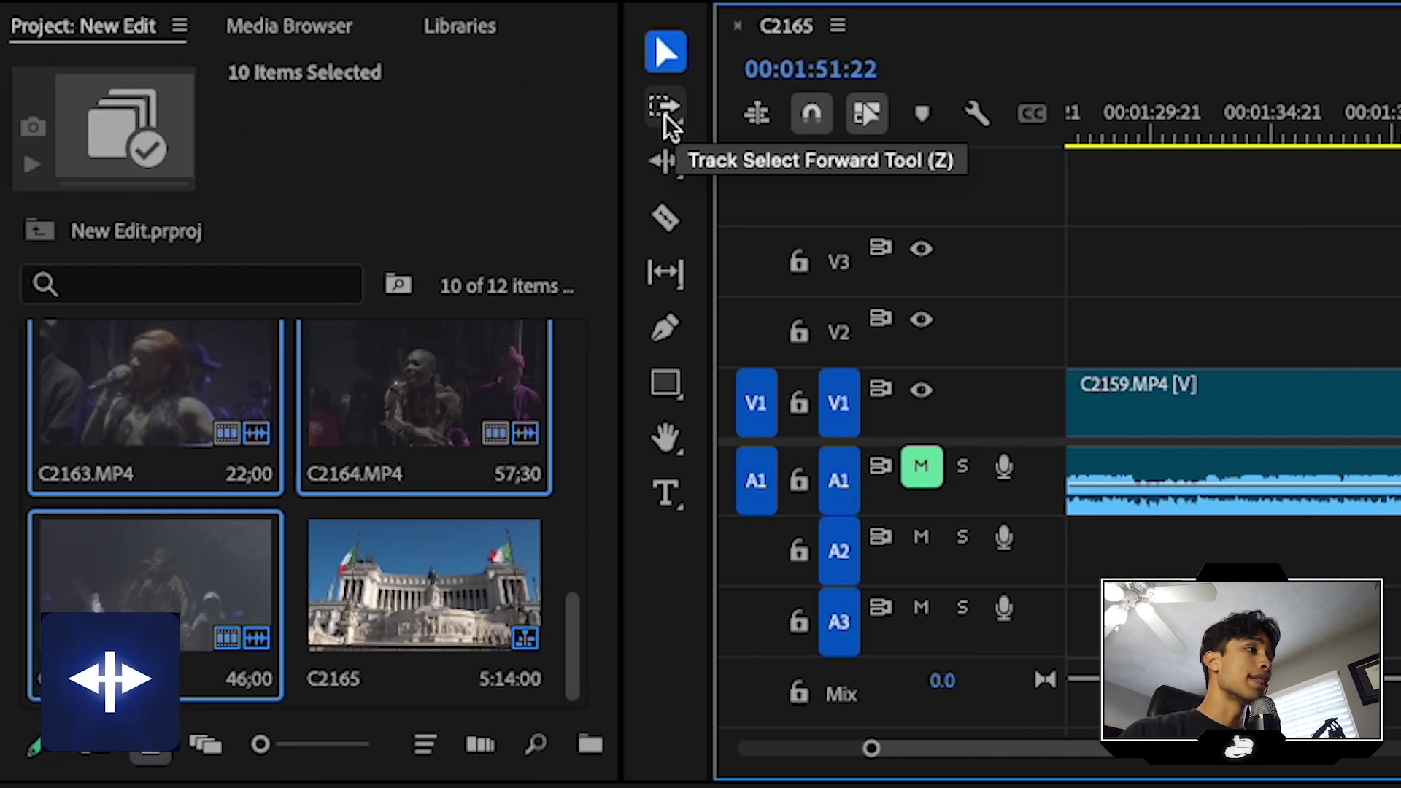
# Step: Ripple-trim the start of C2160 by three seconds, then shorten it by two more
pyautogui.click(667, 165)
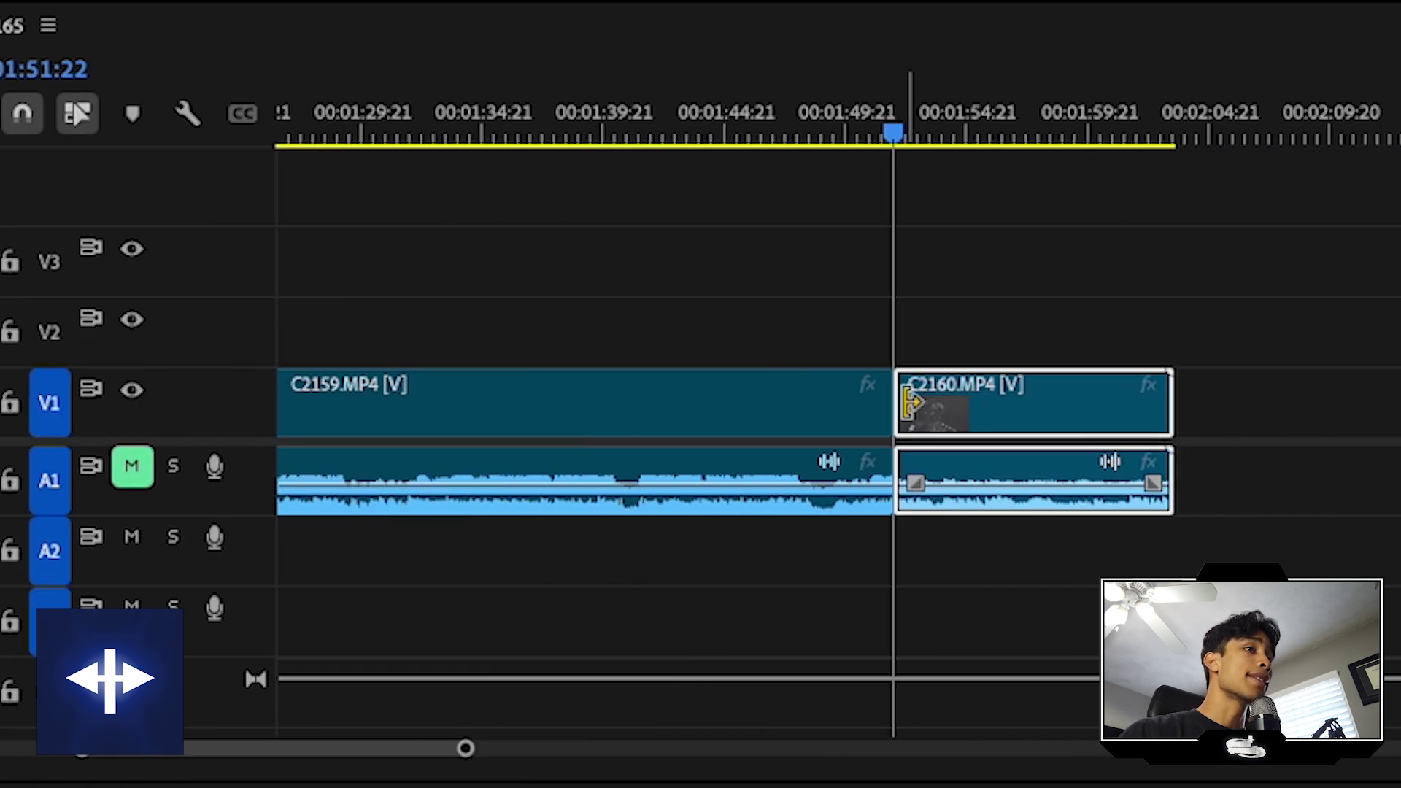
pyautogui.moveTo(912, 405); pyautogui.dragTo(982, 391)
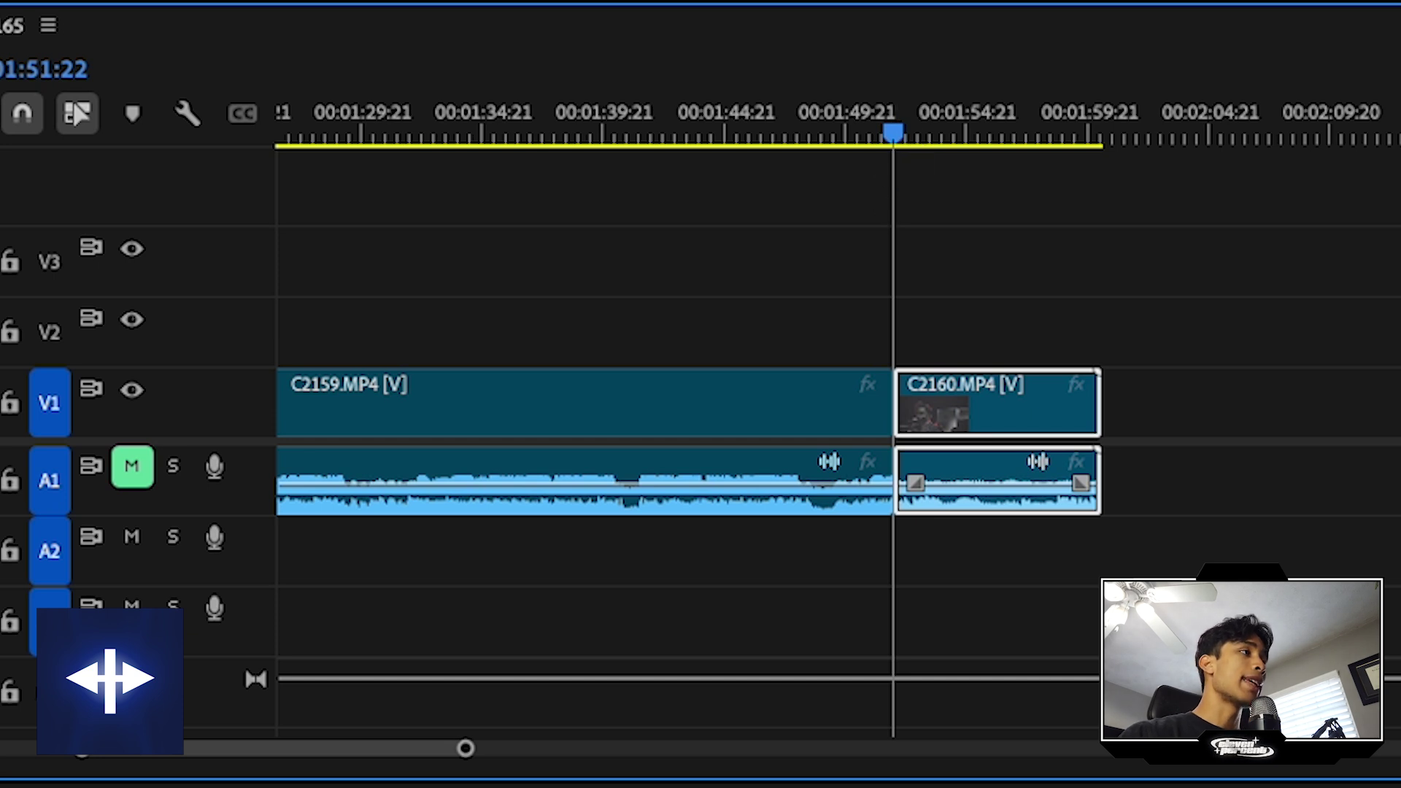
pyautogui.moveTo(949, 441); pyautogui.dragTo(974, 419)
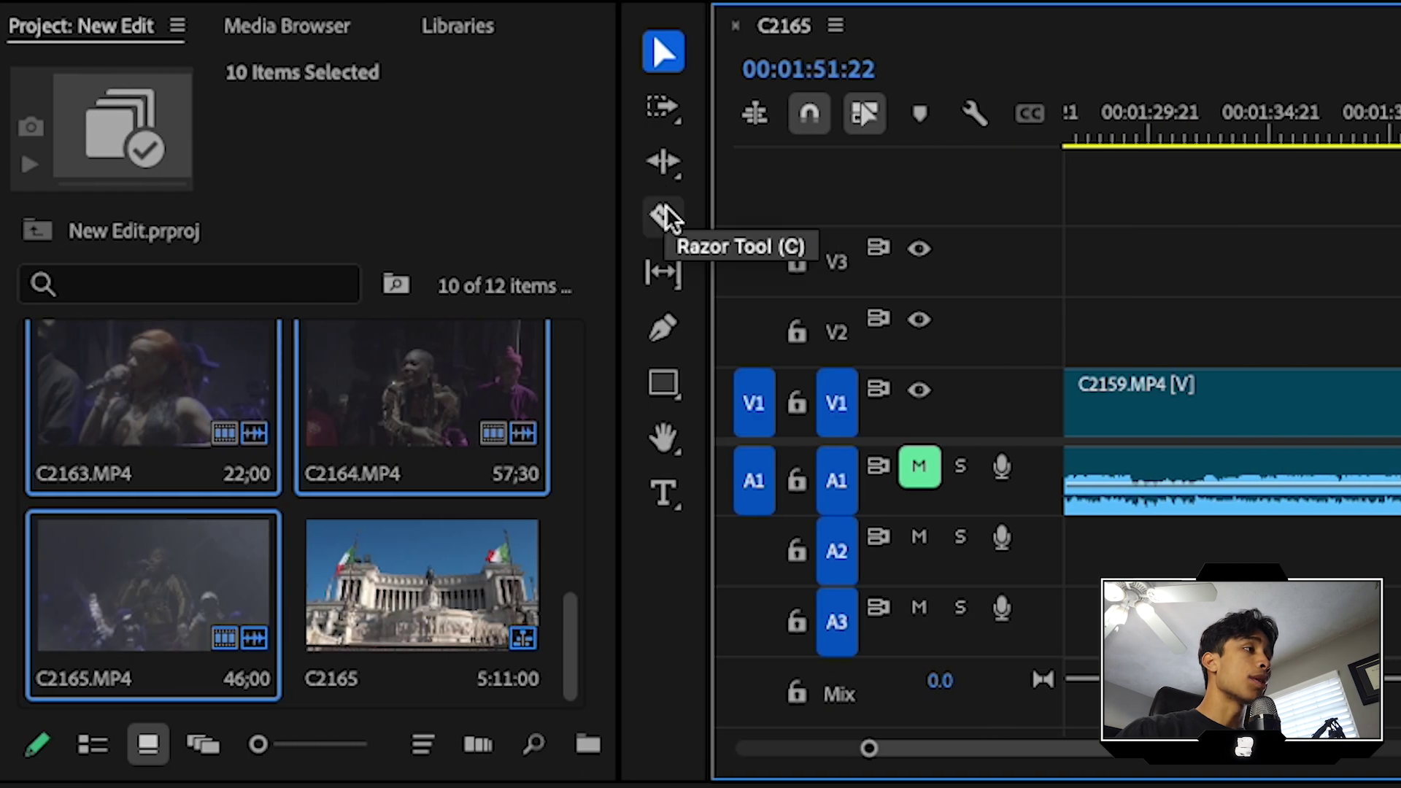
# Step: Razor C2159 into pieces and cut C2160 further, then return to the Selection tool
pyautogui.click(664, 217)
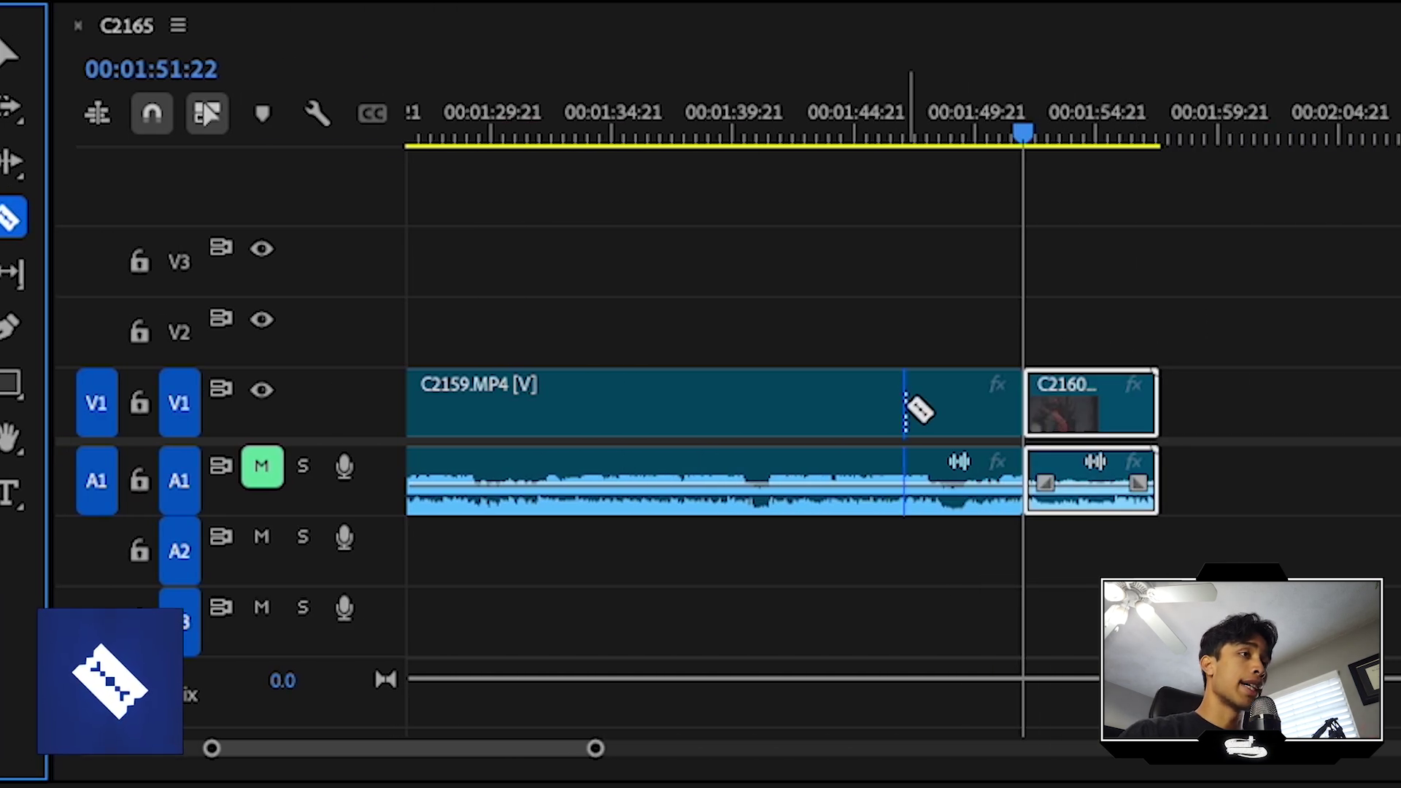
pyautogui.click(905, 406)
pyautogui.click(694, 413)
pyautogui.click(1078, 409)
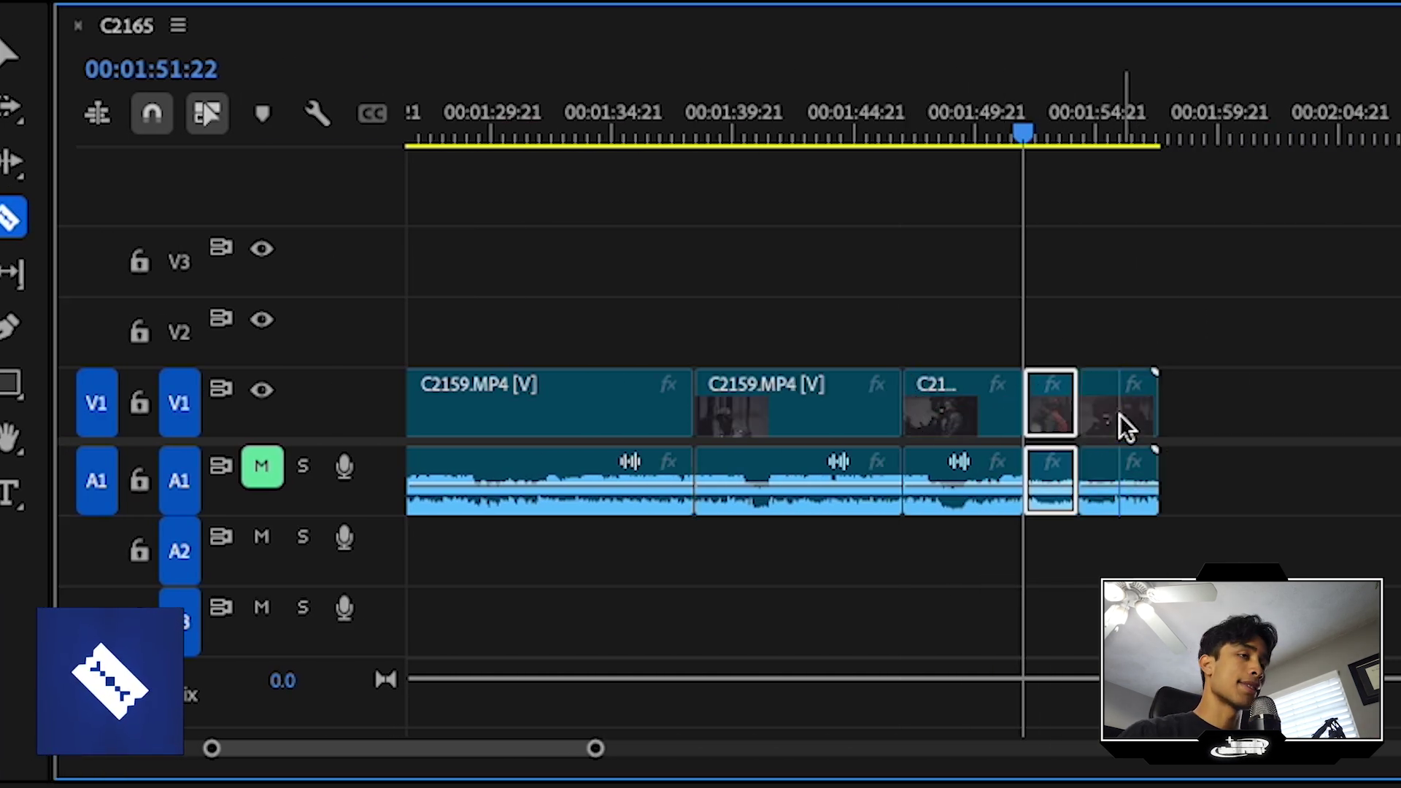
pyautogui.press('v')
# Step: Test deleting and moving a C2159 piece at 00:01:44:01, undoing both changes
pyautogui.moveTo(1045, 130); pyautogui.dragTo(837, 203)
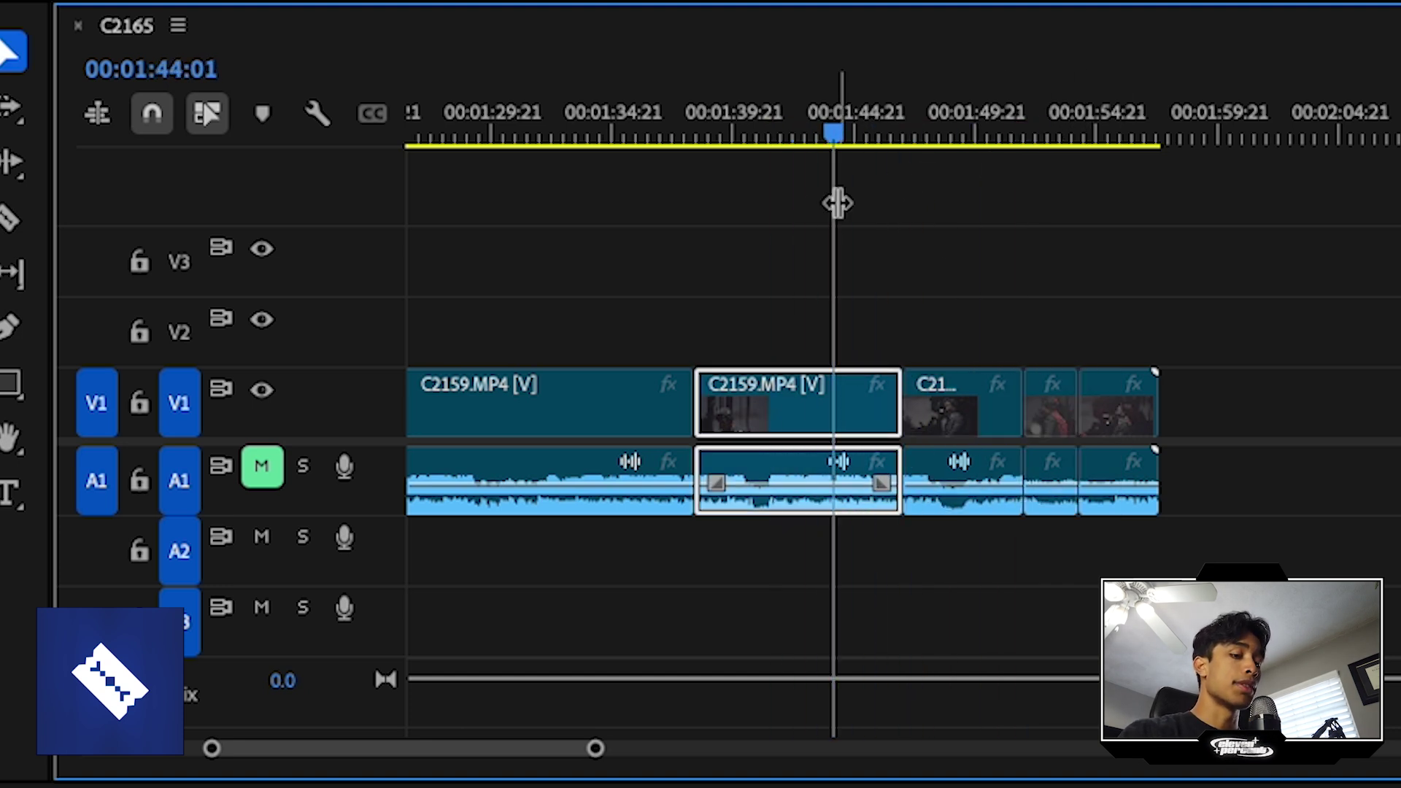
pyautogui.press('Delete')
pyautogui.press('-')
pyautogui.hotkey('ctrl', 'z')
pyautogui.moveTo(985, 392); pyautogui.dragTo(1226, 384)
pyautogui.hotkey('ctrl', 'z')
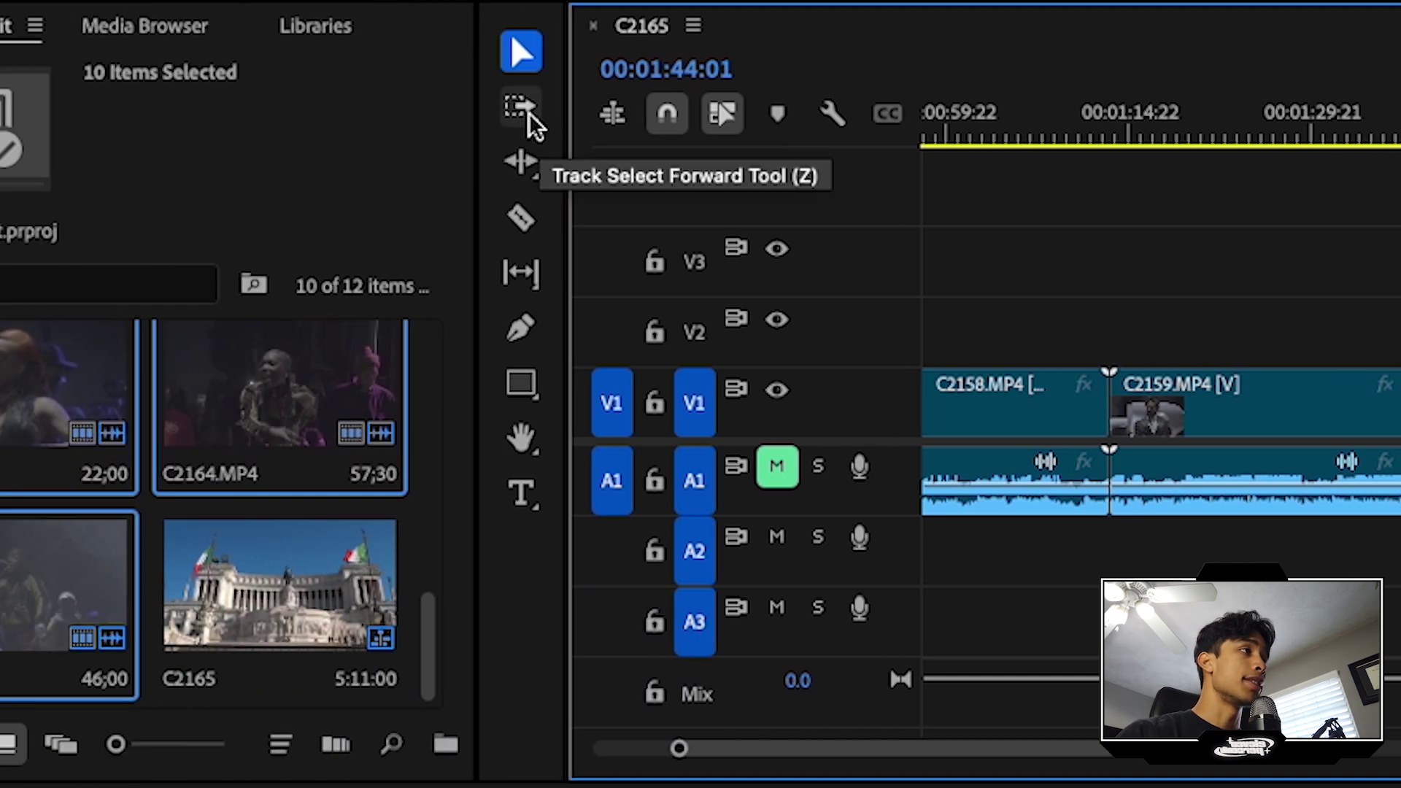
# Step: Try the forward and backward track selection tools on C2159 and C2158
pyautogui.click(531, 124)
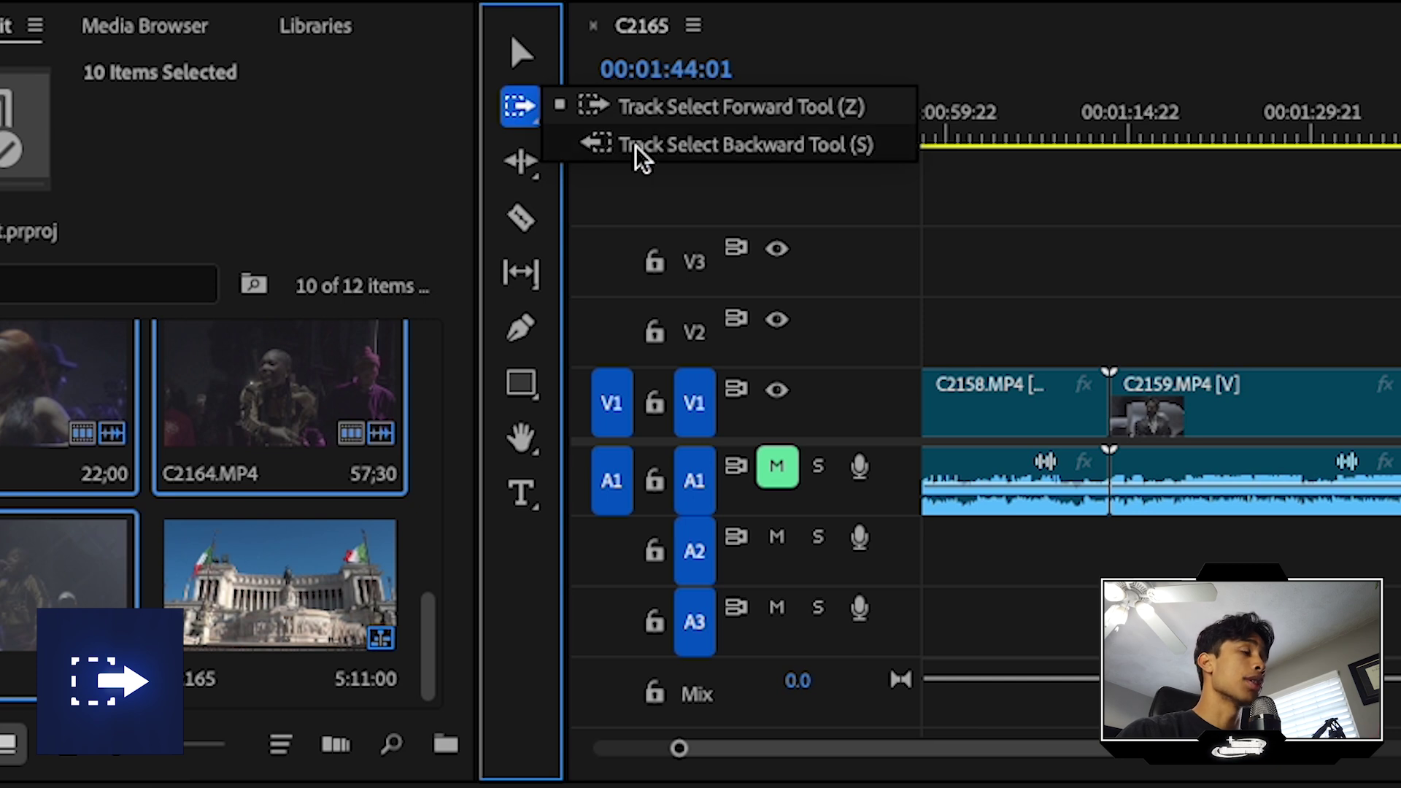
pyautogui.scroll(5, 1314, 387)
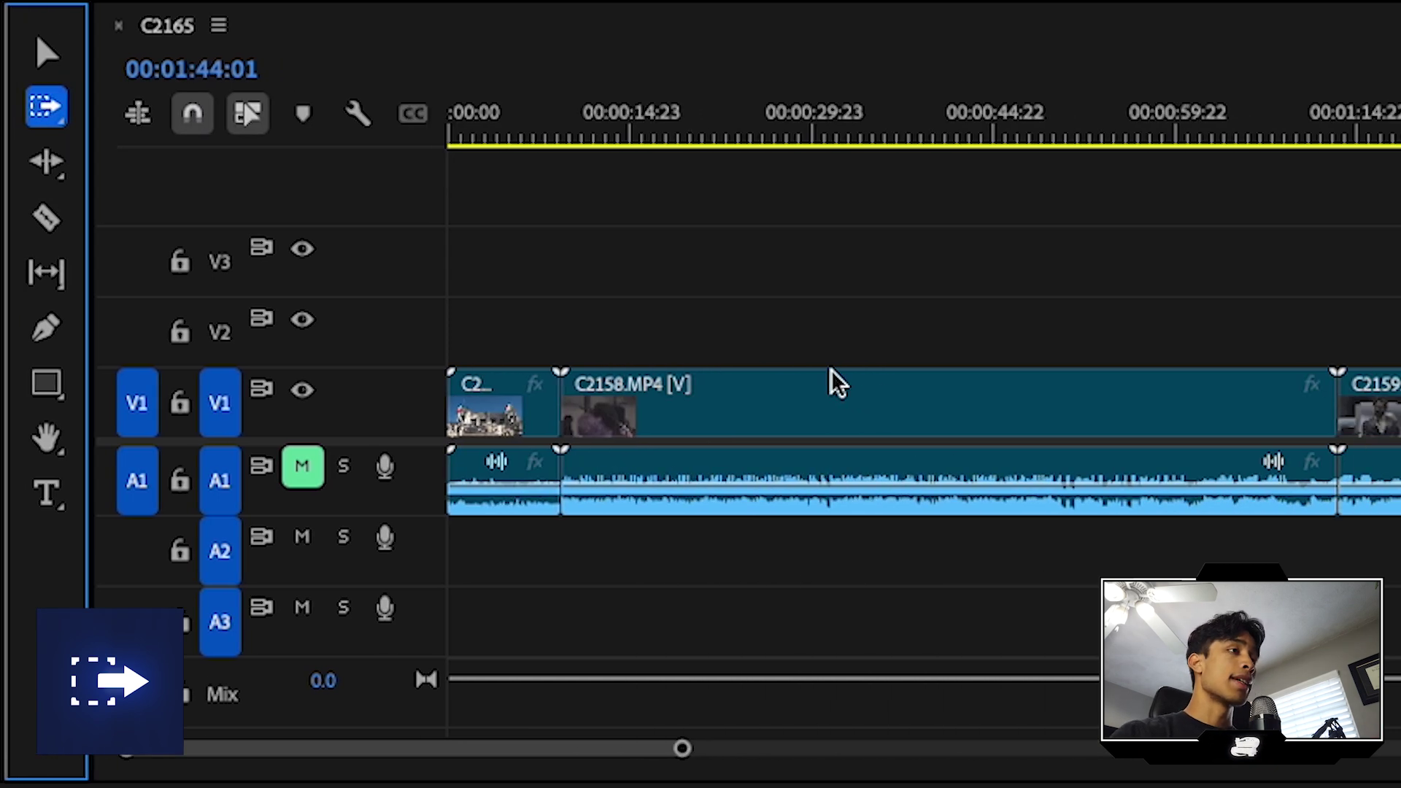
pyautogui.press('-')
pyautogui.click(956, 400)
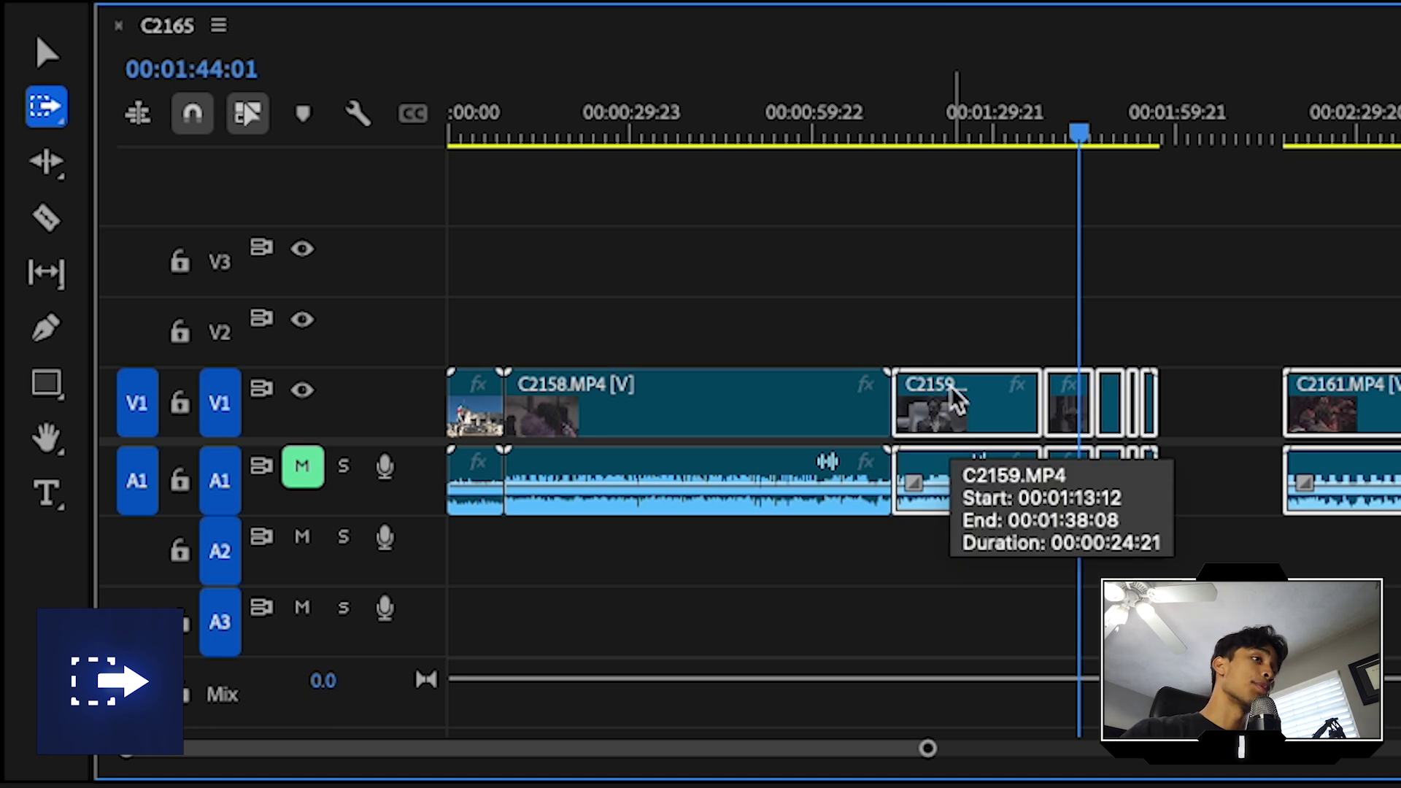
pyautogui.click(42, 109)
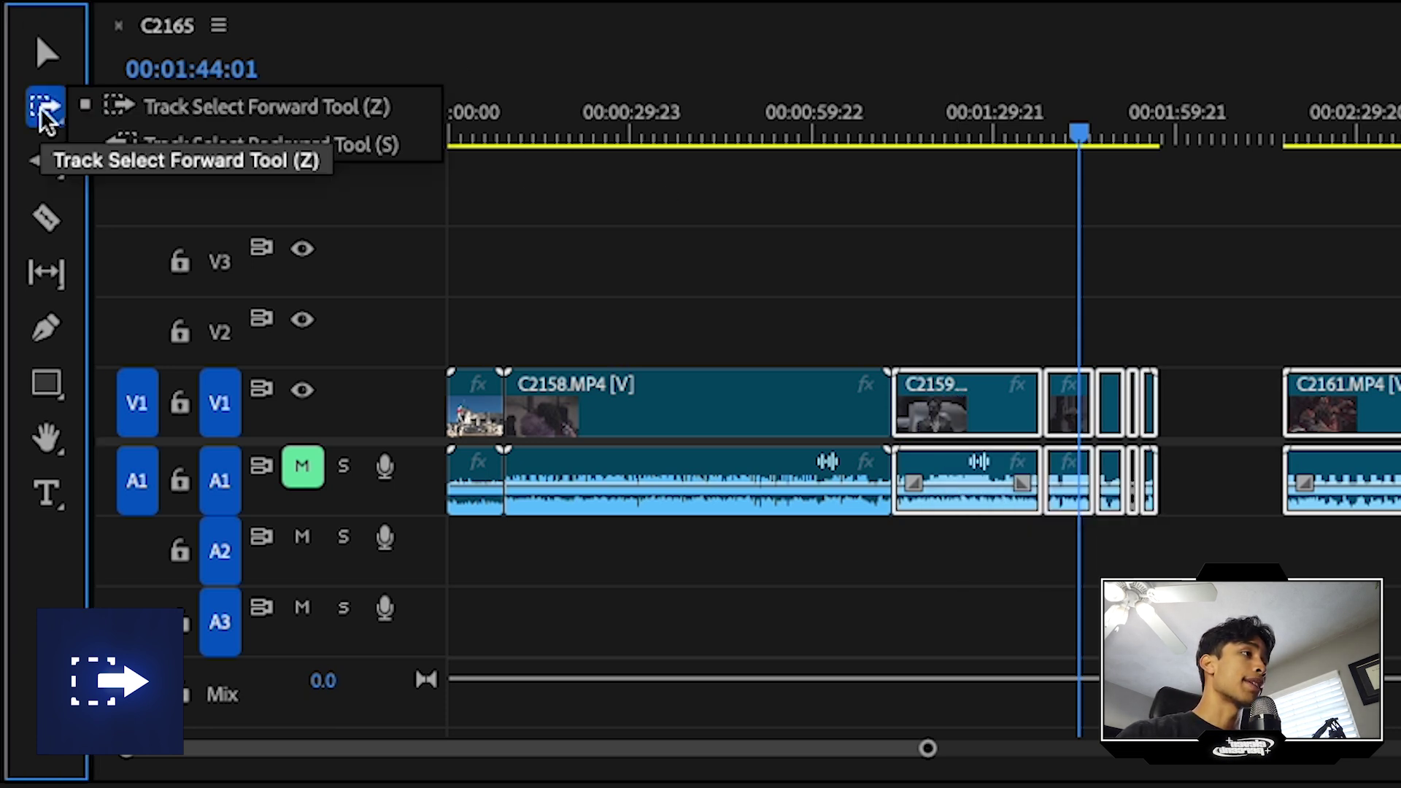
pyautogui.click(151, 144)
pyautogui.click(992, 328)
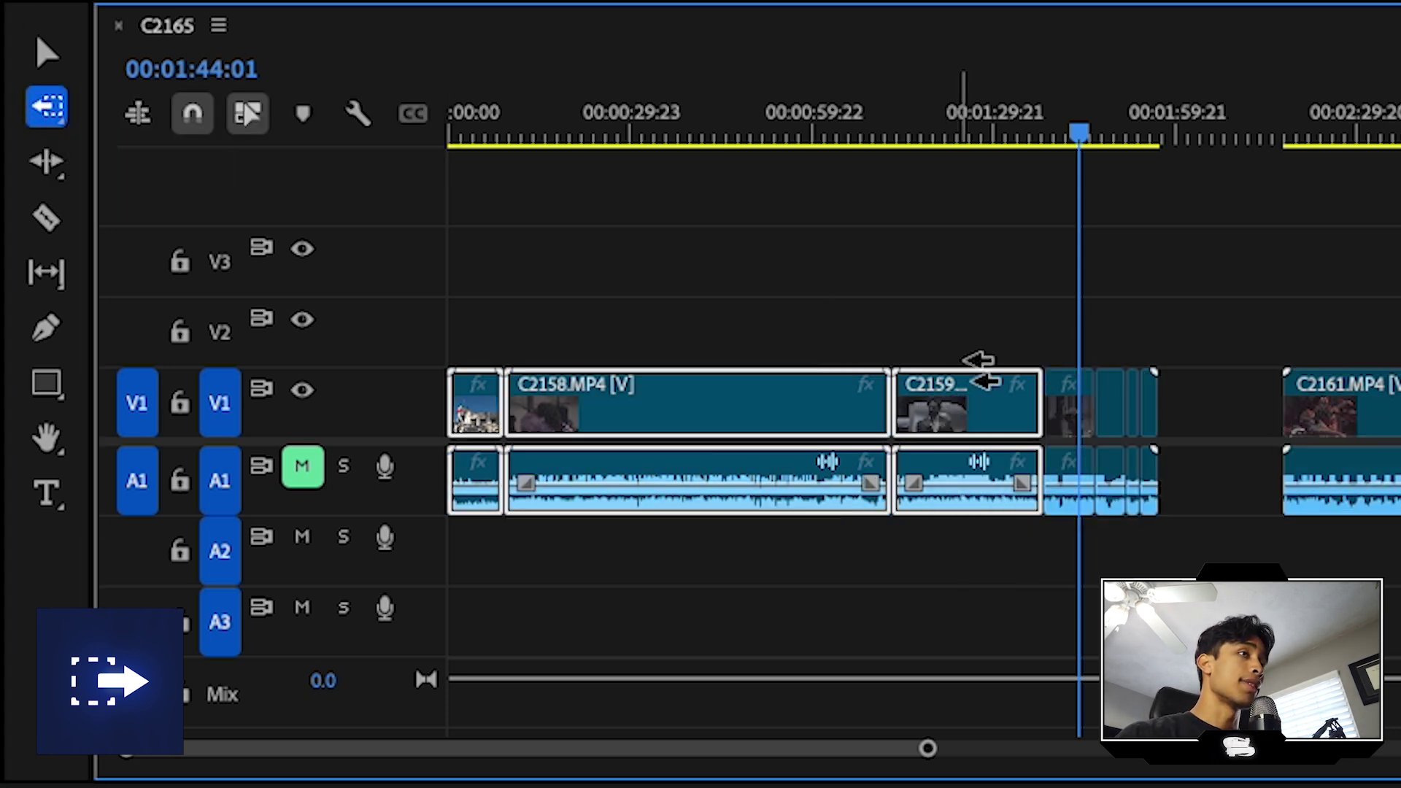
# Step: Select C2158 and all following clips forward and drag them about 4 seconds later
pyautogui.click(51, 111)
pyautogui.click(187, 106)
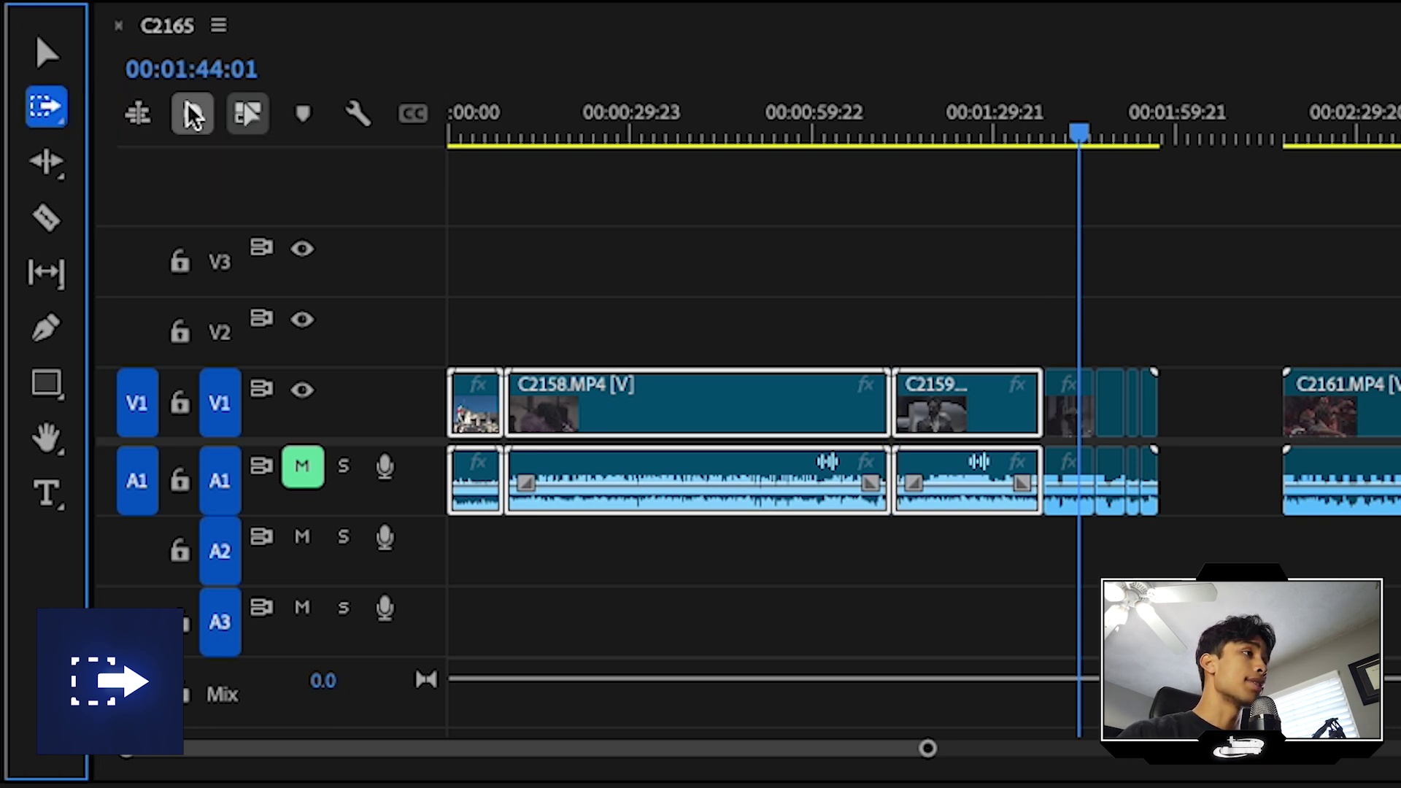
pyautogui.moveTo(521, 135); pyautogui.dragTo(496, 234)
pyautogui.click(613, 390)
pyautogui.moveTo(601, 404); pyautogui.dragTo(867, 400)
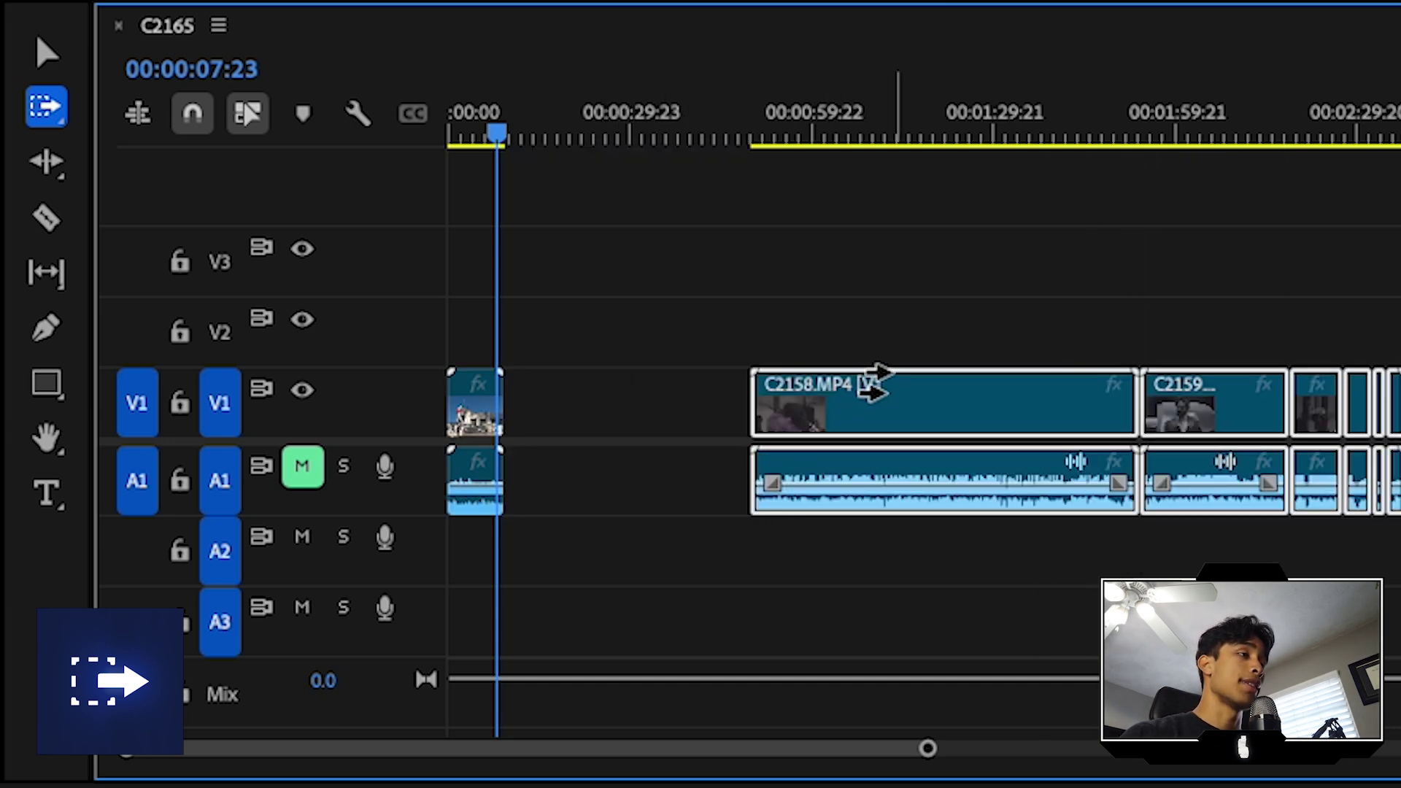
# Step: Slip the C2159 clip at 00:02:23:10 by -00:00:03:23 with the Slip tool
pyautogui.press('v')
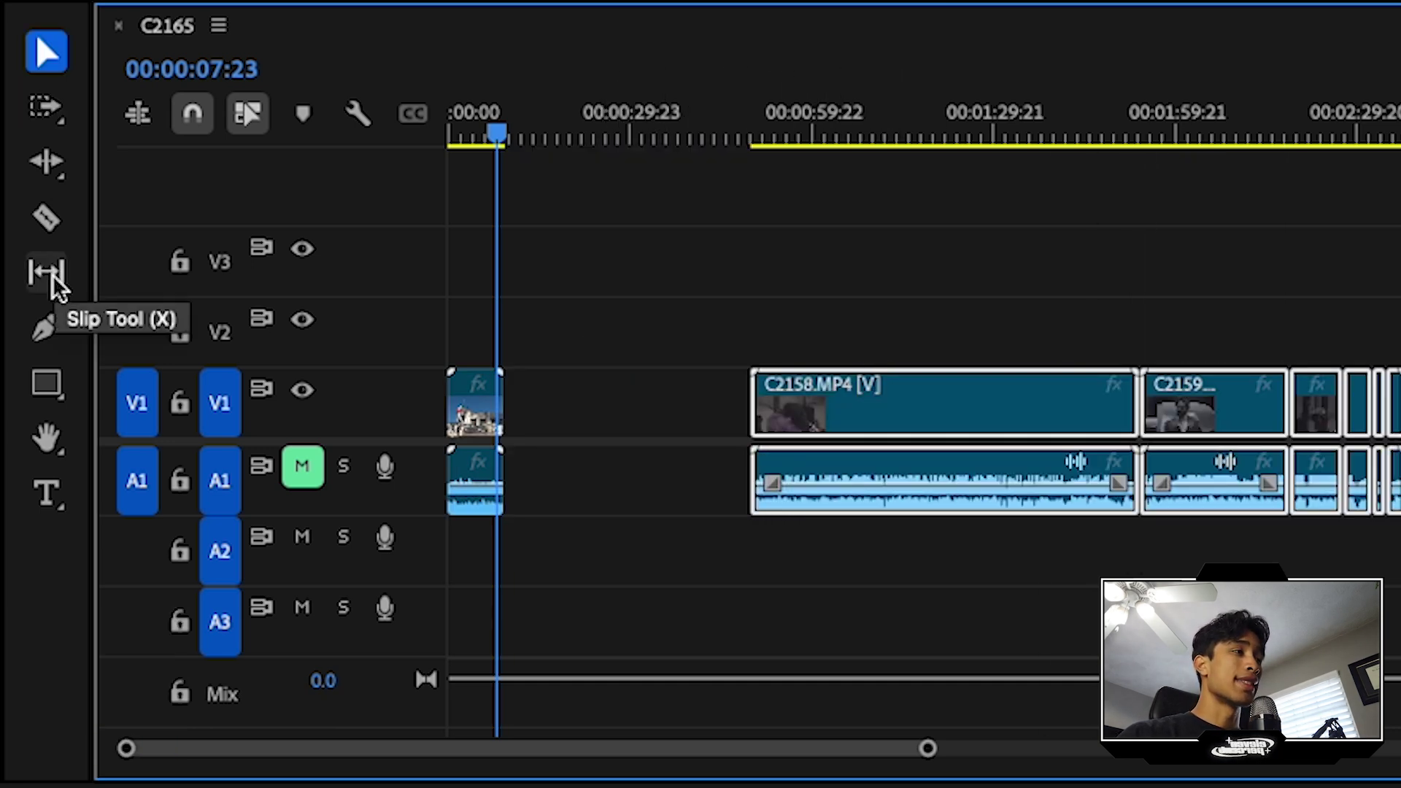
pyautogui.click(50, 274)
pyautogui.click(831, 133)
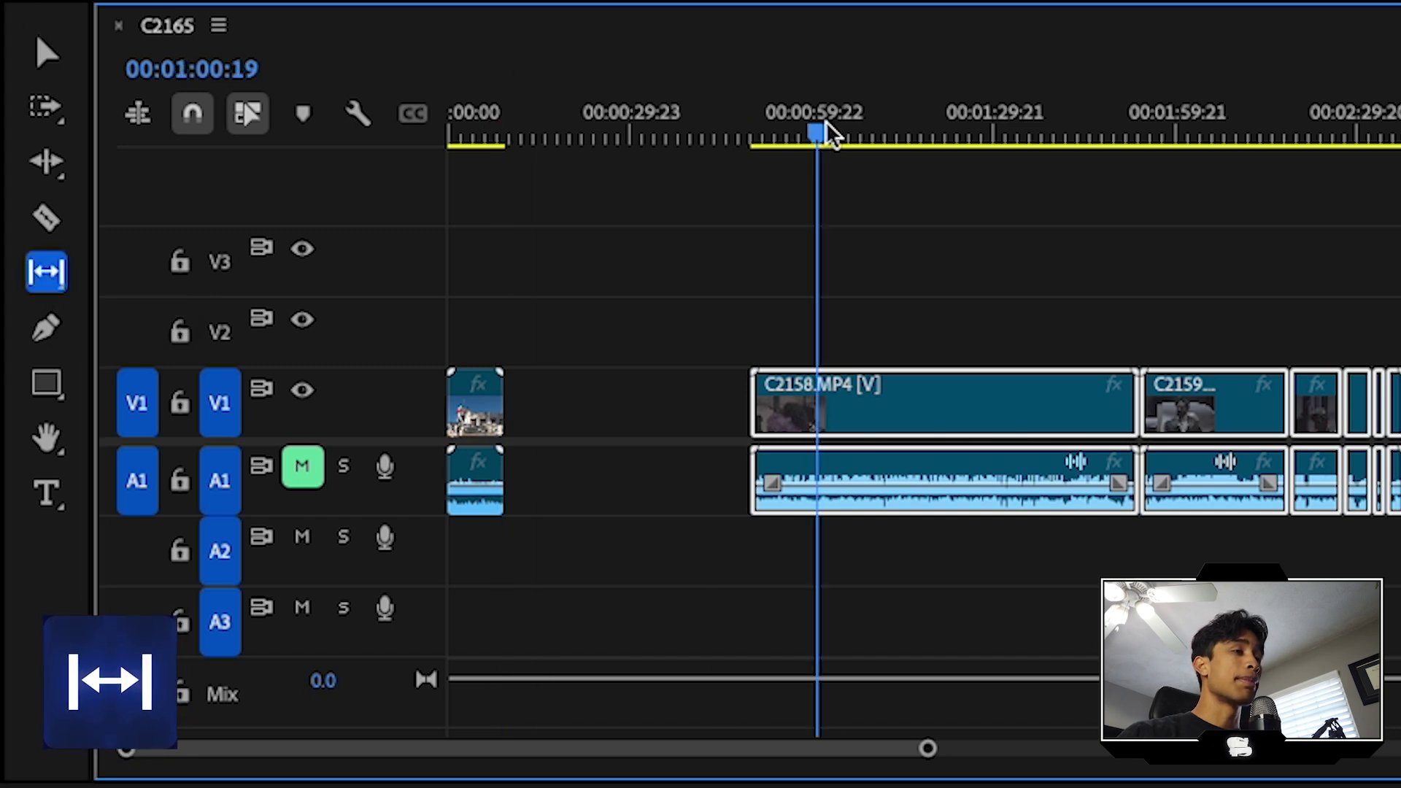
pyautogui.moveTo(797, 116); pyautogui.dragTo(1328, 227)
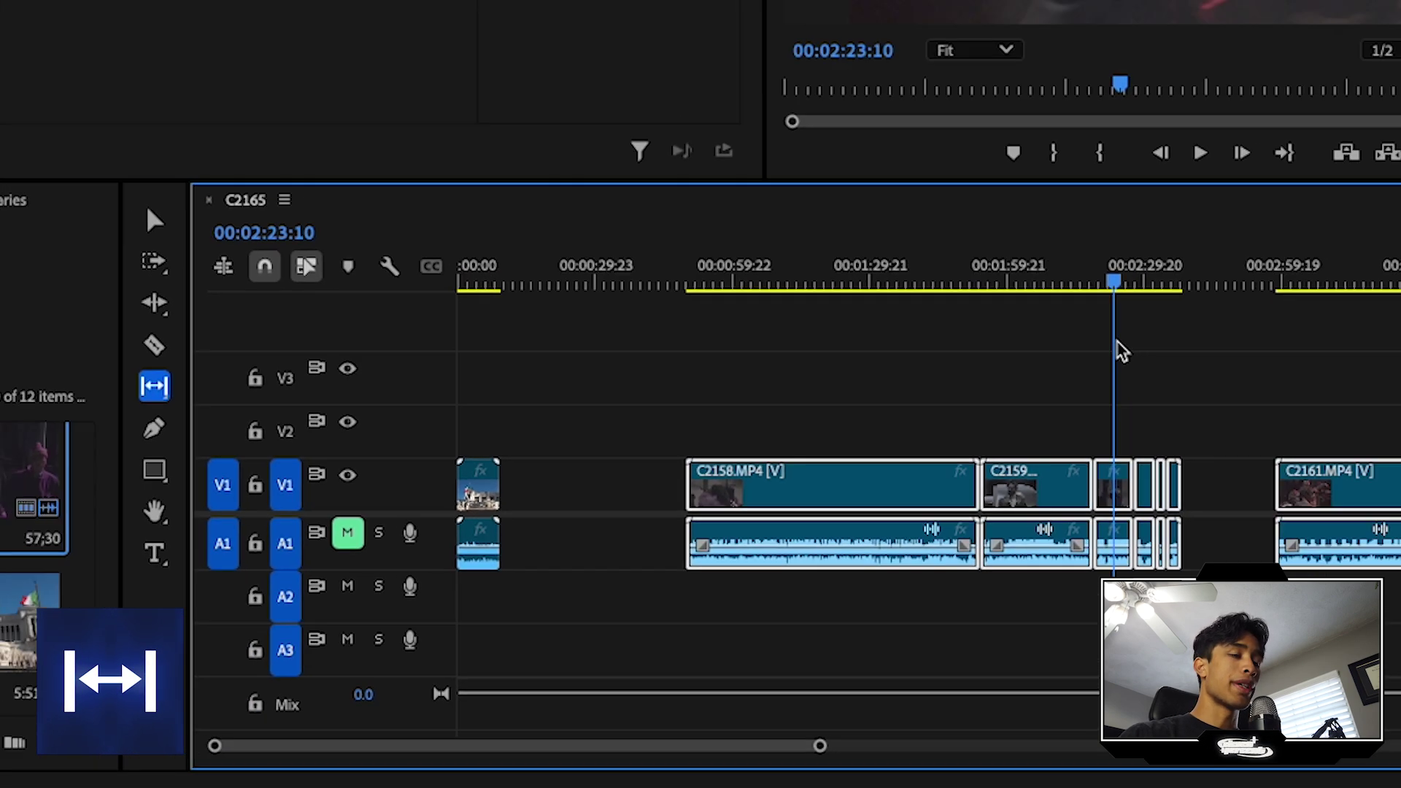
pyautogui.press('=')
pyautogui.click(1028, 482)
pyautogui.moveTo(801, 587); pyautogui.dragTo(756, 593)
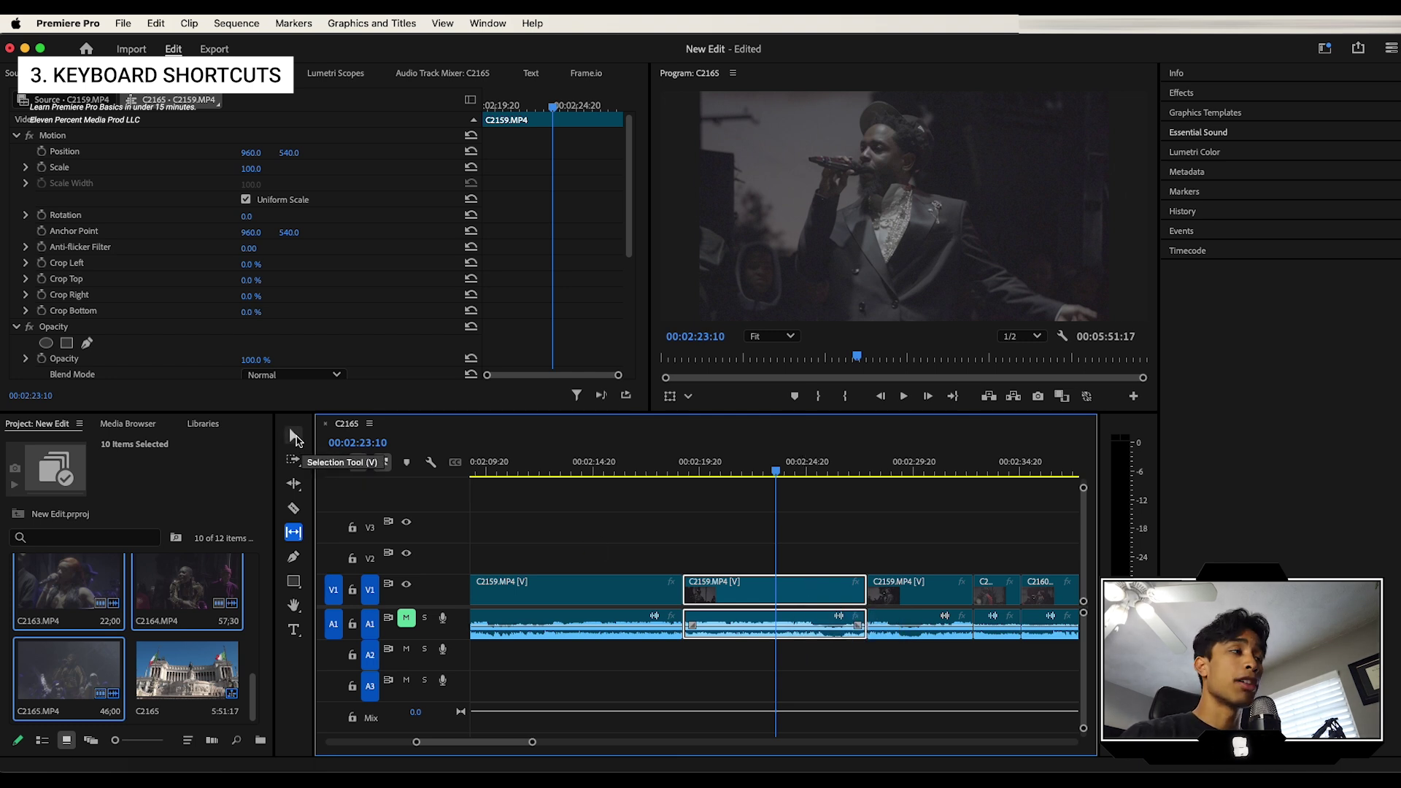
# Step: Return to the Selection tool, zoom the timeline out, and open the help menu
pyautogui.click(295, 438)
pyautogui.press('-')
pyautogui.press('-')
pyautogui.press('-')
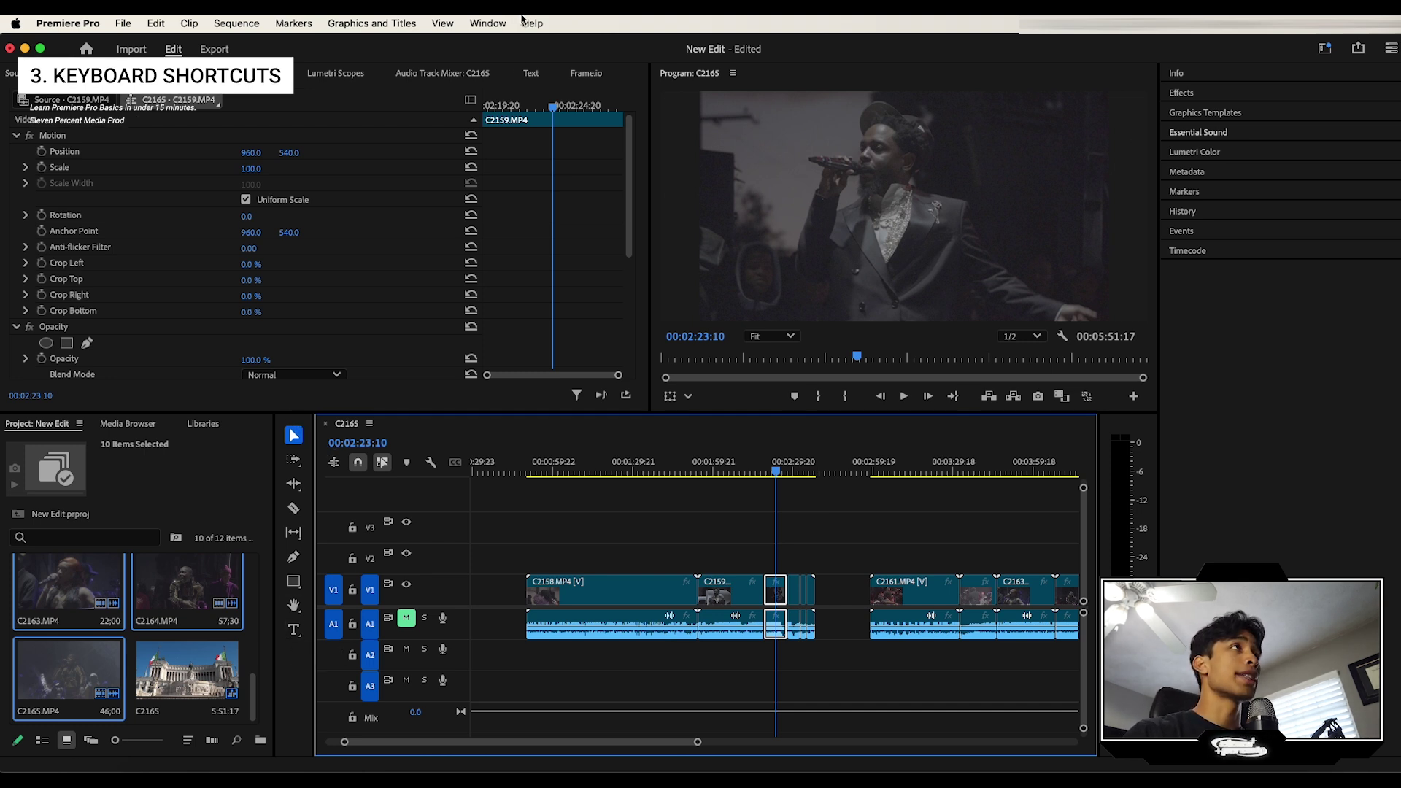
pyautogui.click(523, 19)
pyautogui.click(523, 19)
pyautogui.click(183, 28)
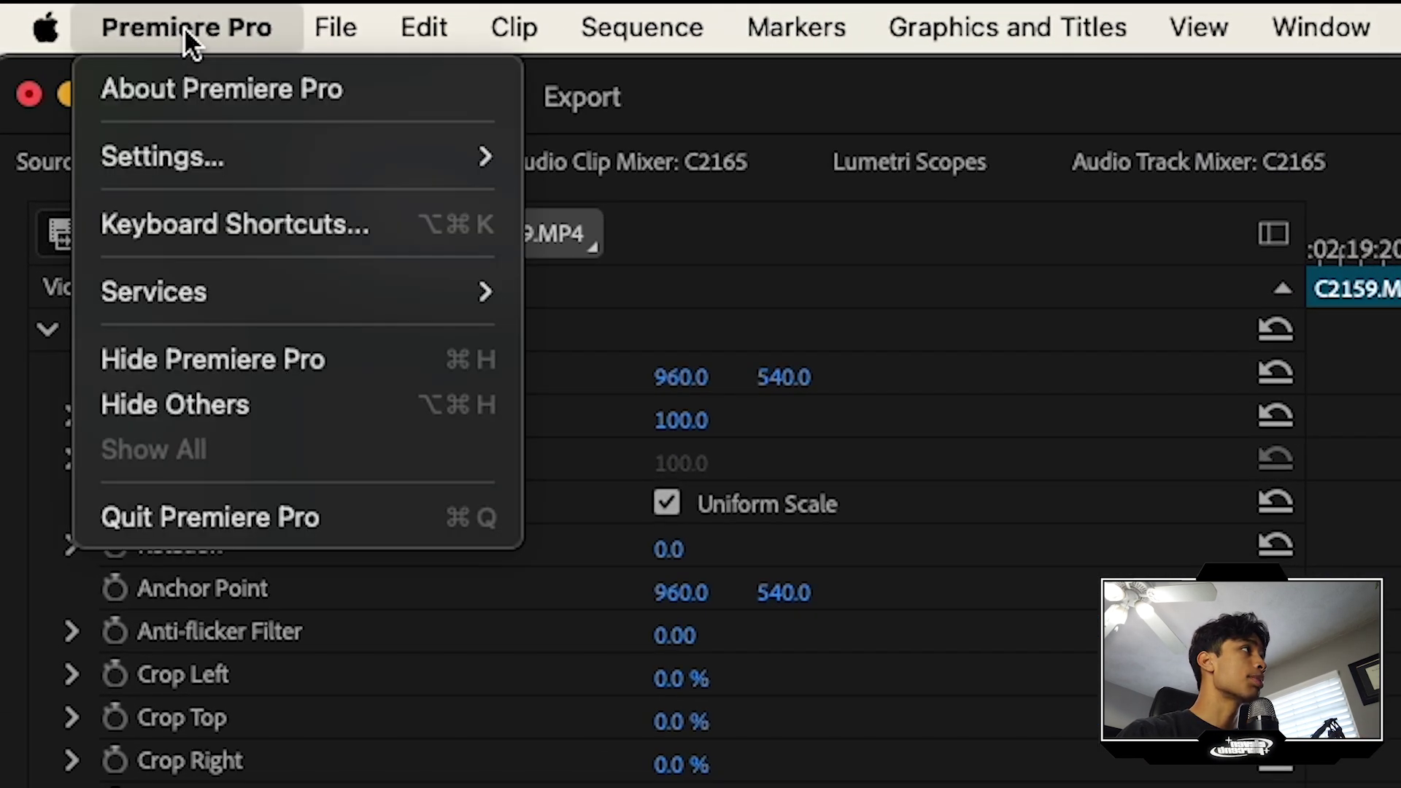
pyautogui.moveTo(204, 149)
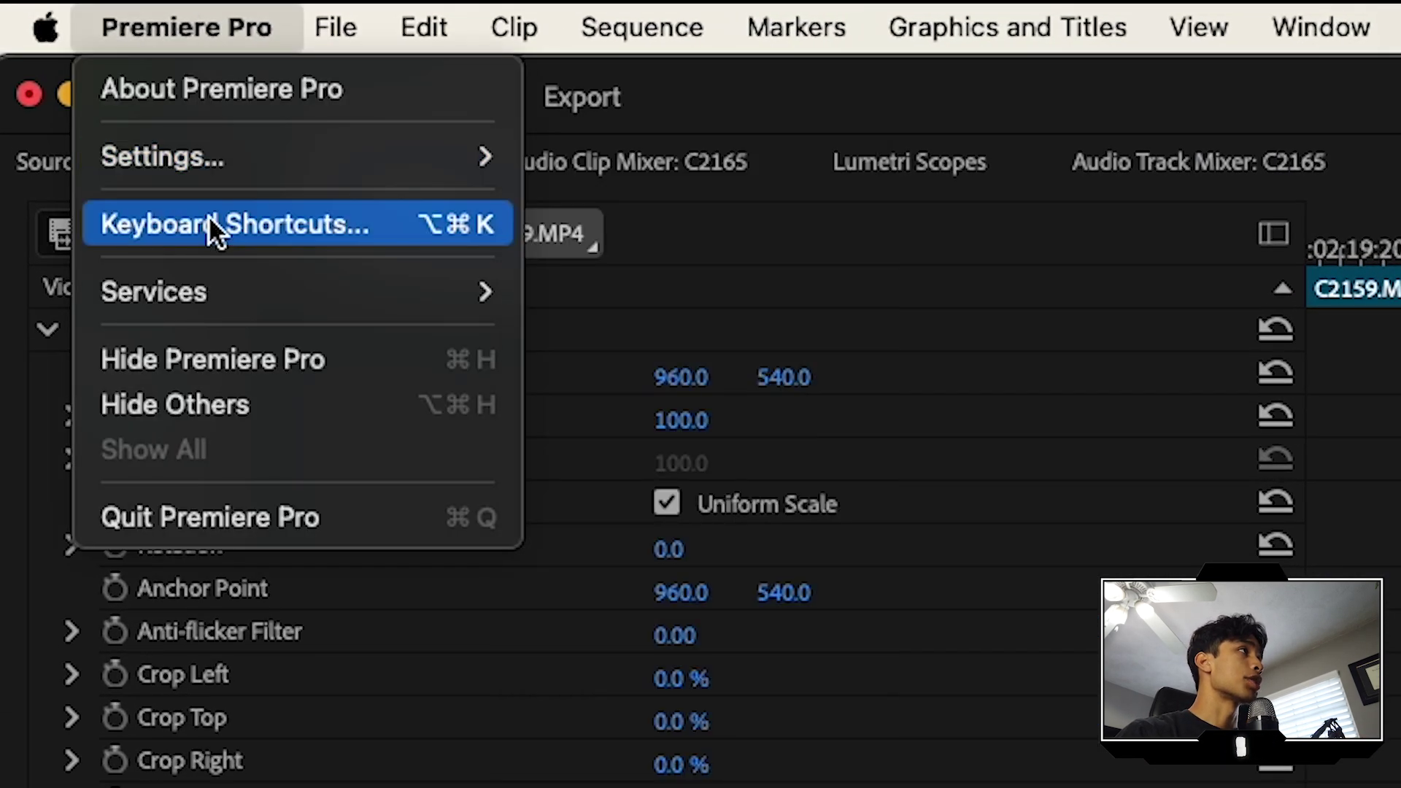
pyautogui.click(223, 207)
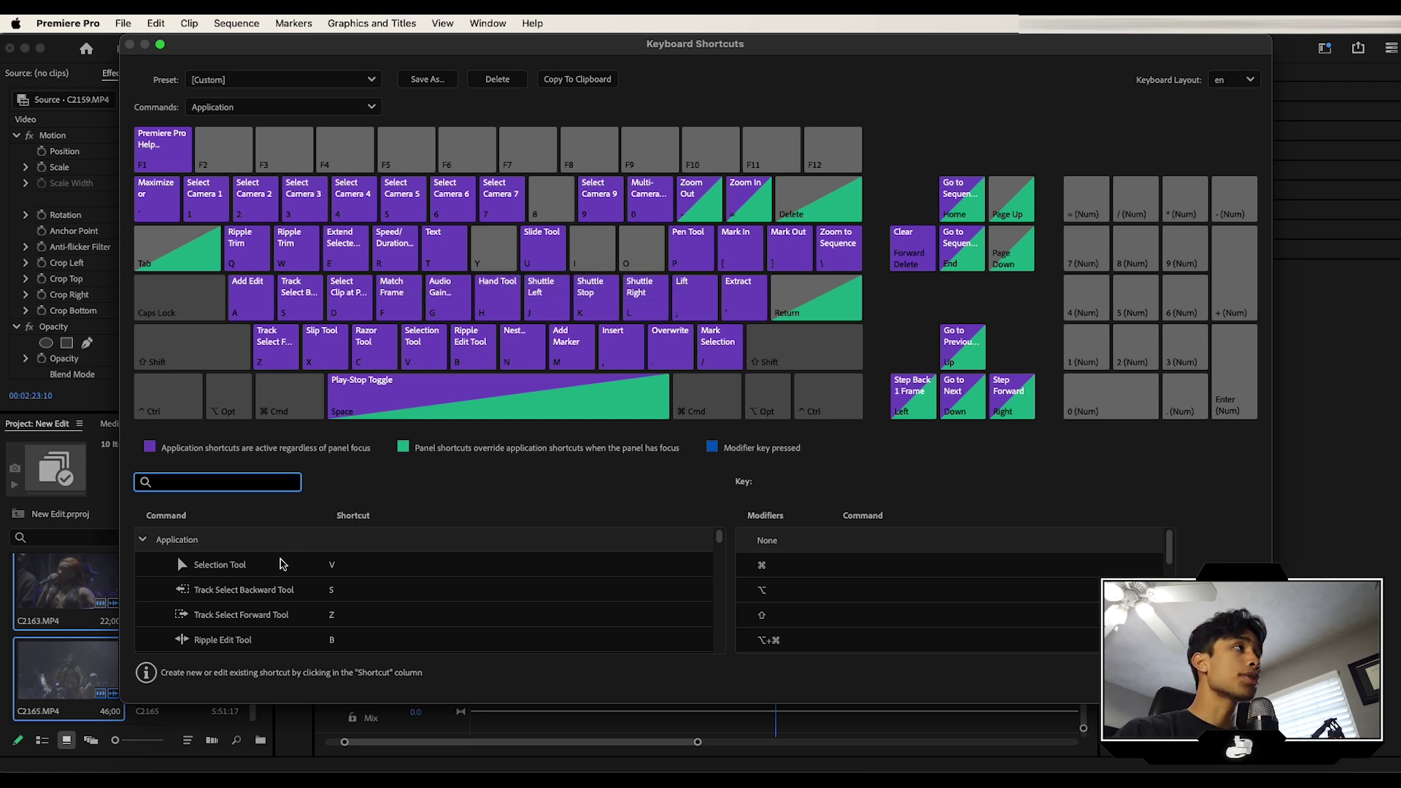
pyautogui.moveTo(307, 38); pyautogui.dragTo(495, 41)
pyautogui.write('ripp')
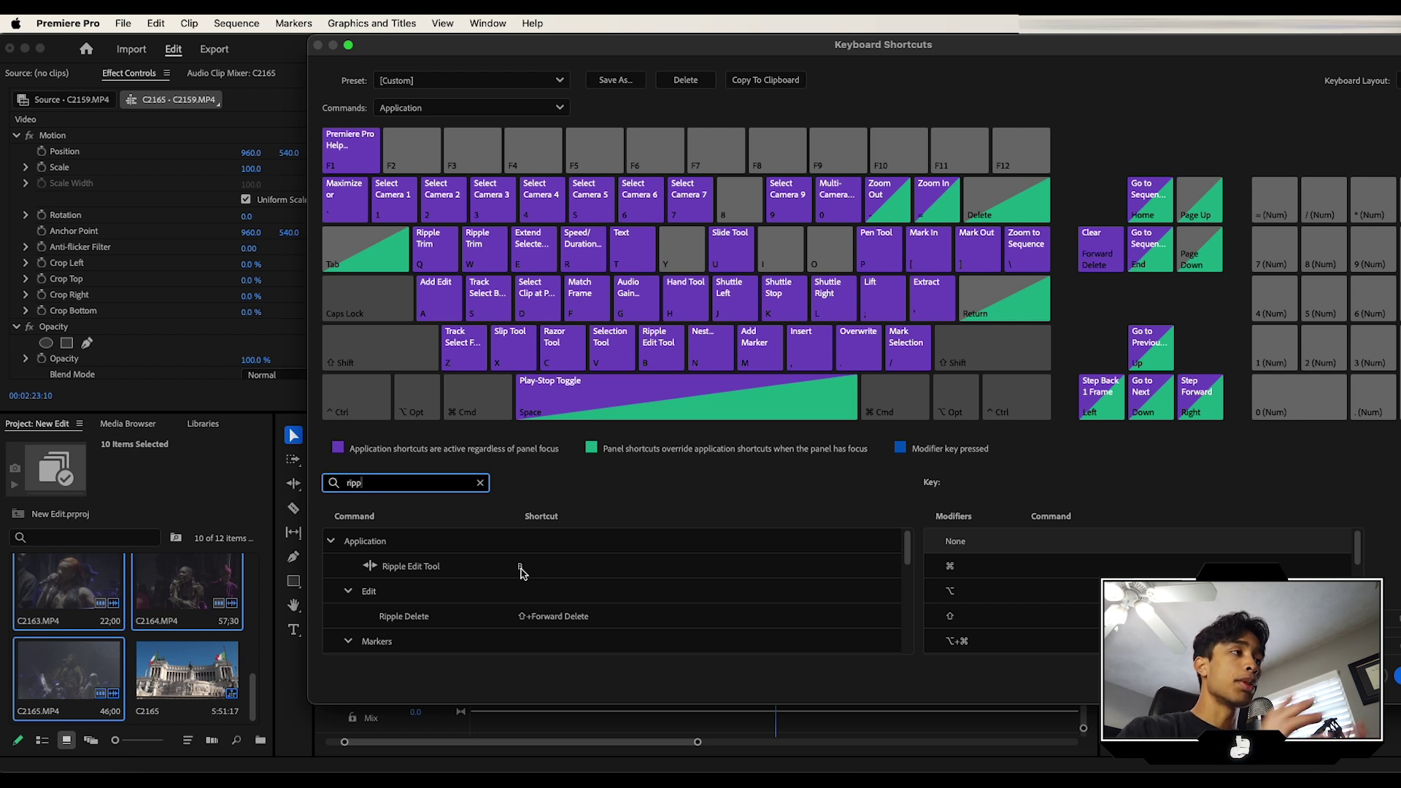
pyautogui.scroll(-5, 431, 594)
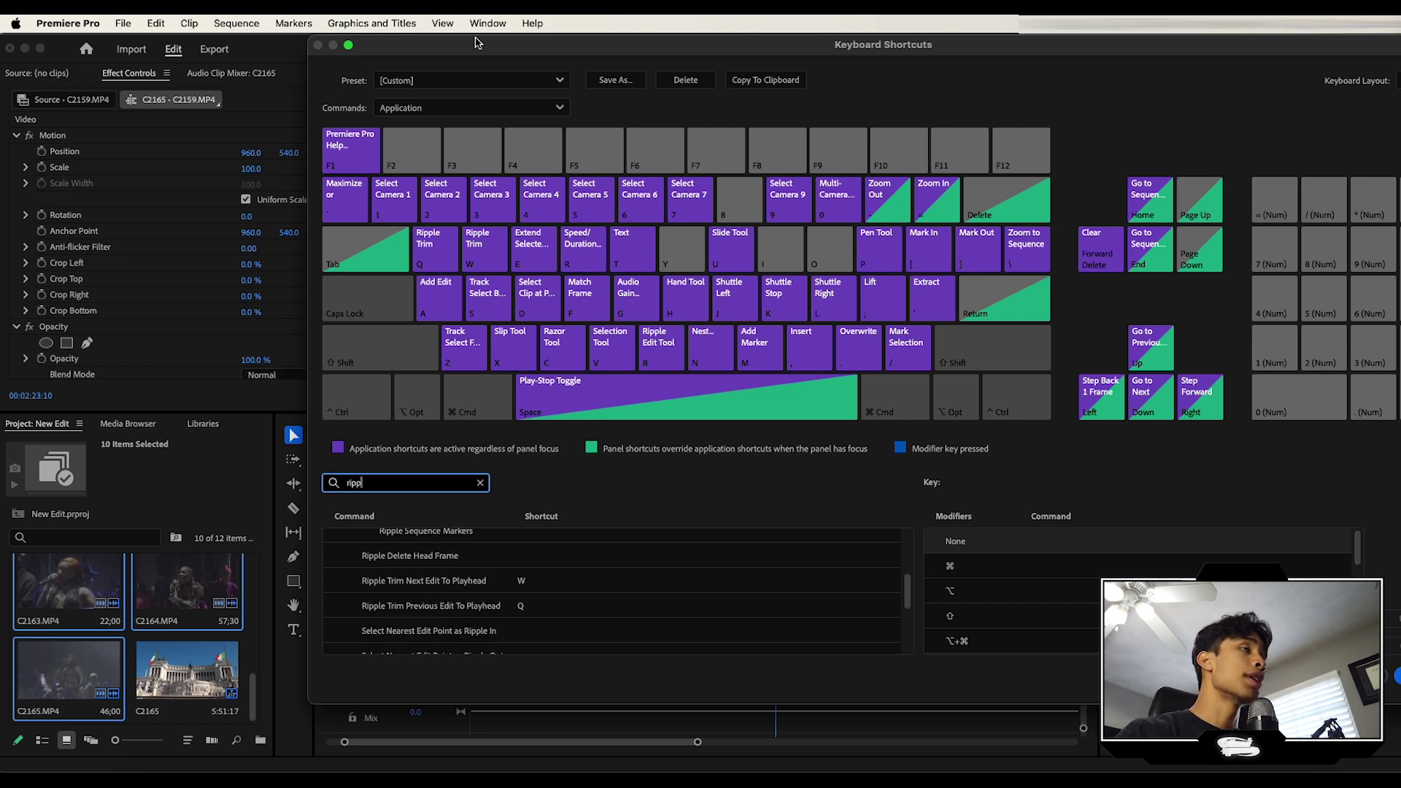
pyautogui.moveTo(479, 43); pyautogui.dragTo(524, 42)
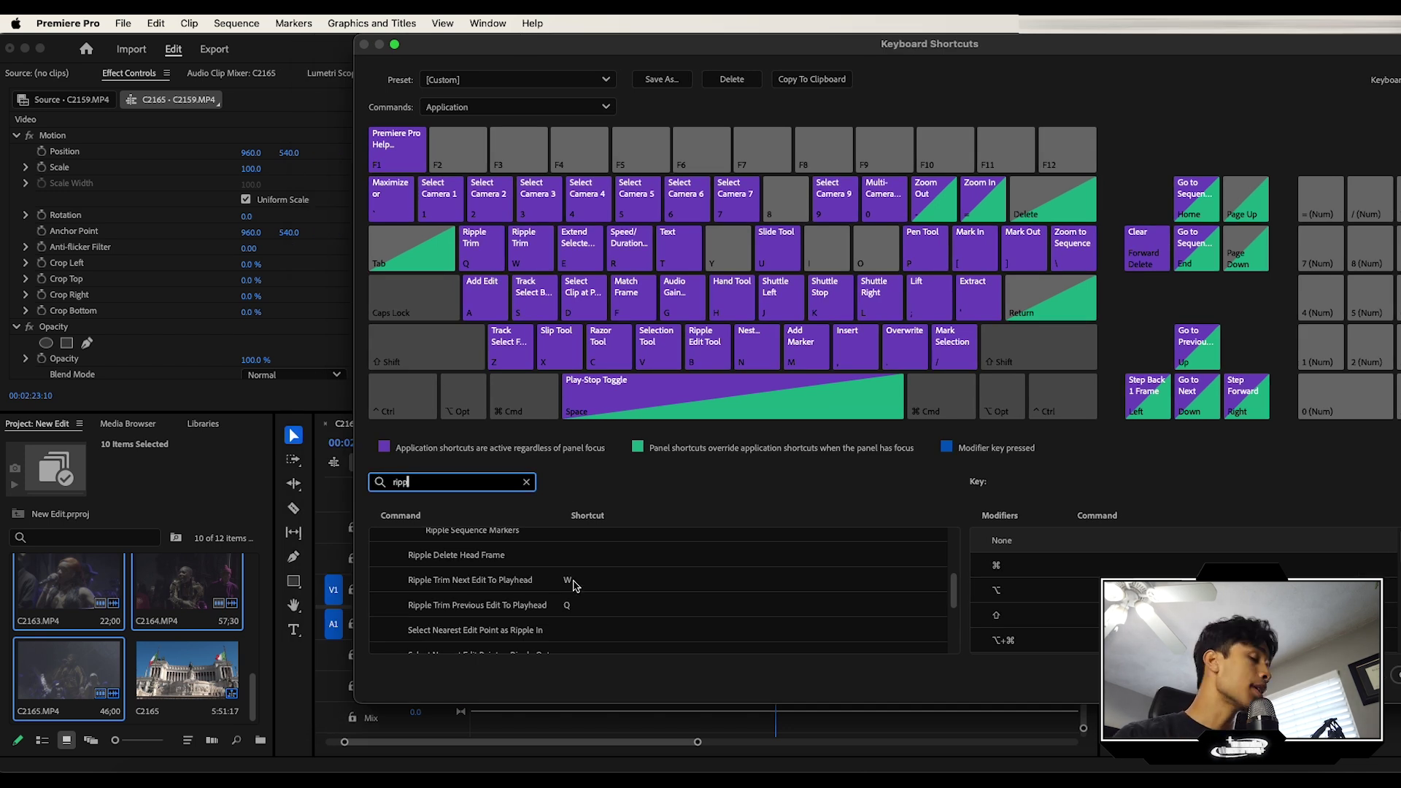
pyautogui.click(574, 582)
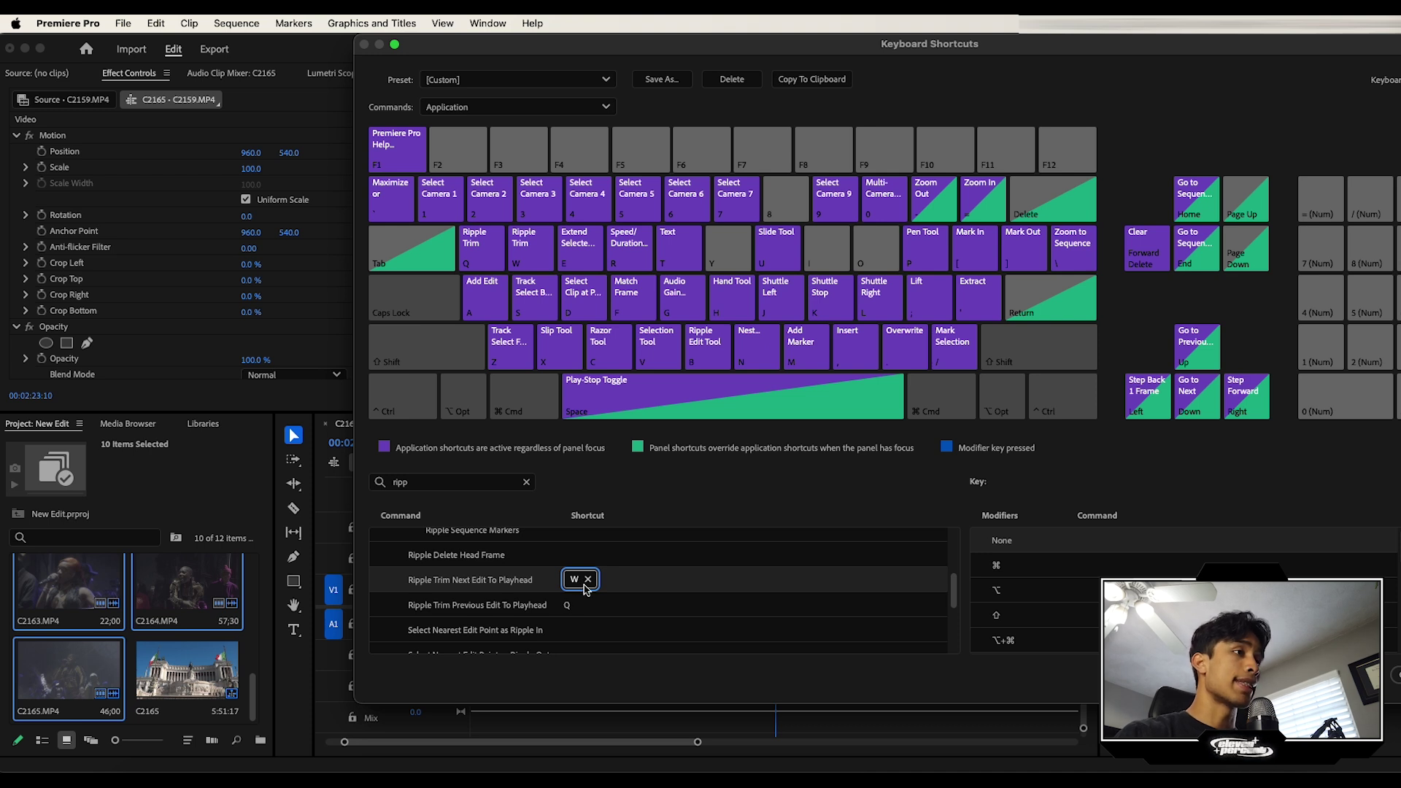
pyautogui.click(479, 606)
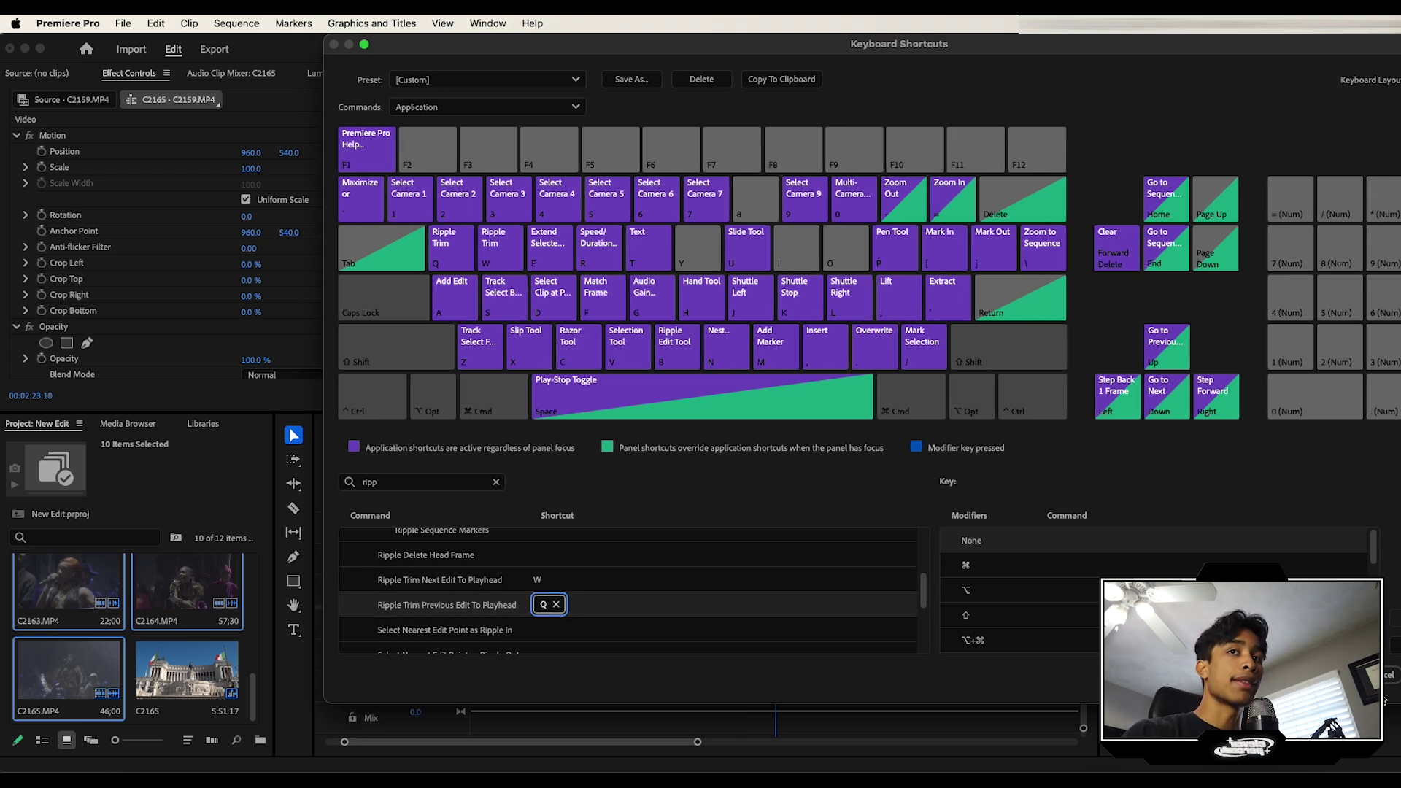
pyautogui.click(1386, 677)
# Step: Ripple-trim clip ends to the playhead at 00:02:12:15 and 00:01:57:02, and trim the small clip's start
pyautogui.click(748, 464)
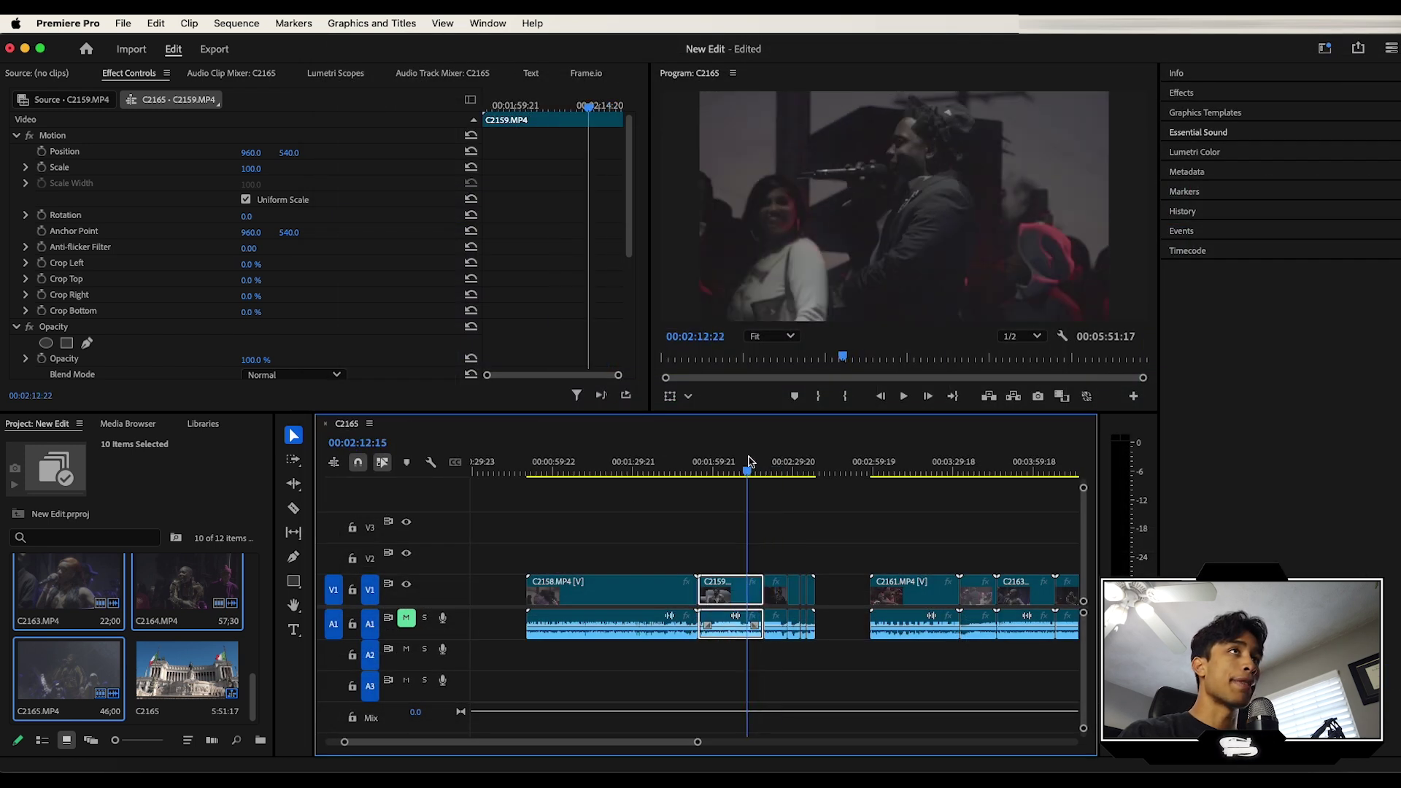
pyautogui.press('=')
pyautogui.press('w')
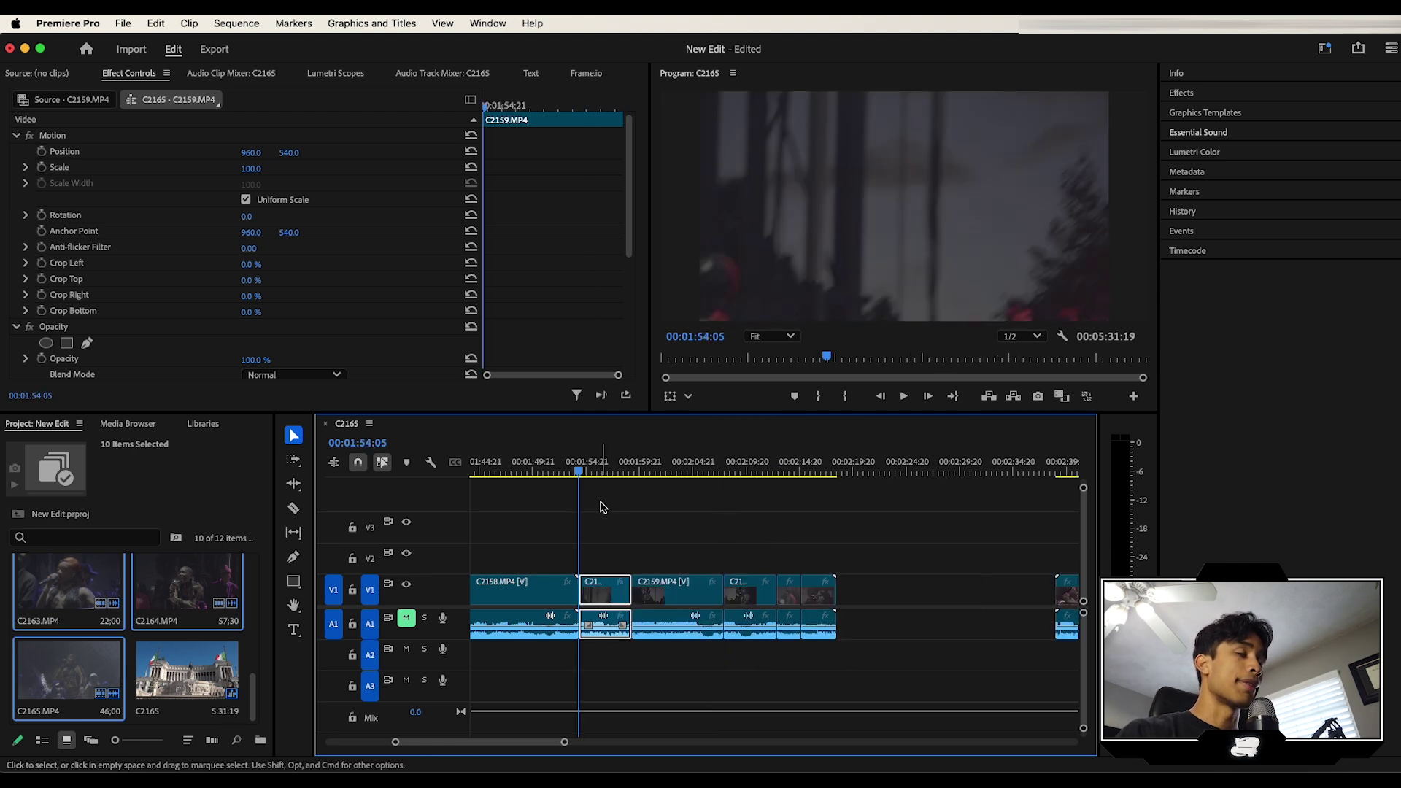
pyautogui.moveTo(591, 474); pyautogui.dragTo(610, 471)
pyautogui.press('w')
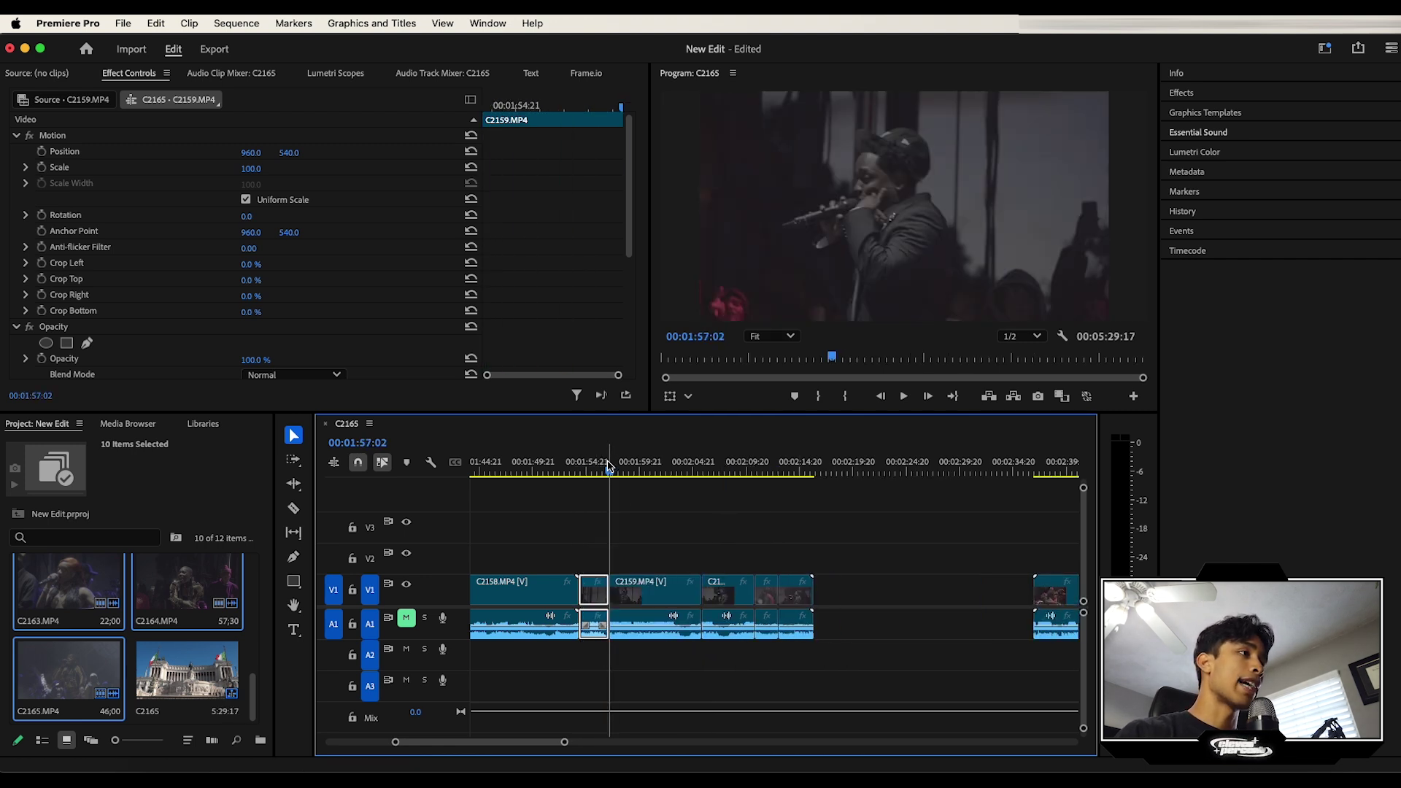
pyautogui.click(294, 484)
pyautogui.moveTo(586, 593); pyautogui.dragTo(594, 597)
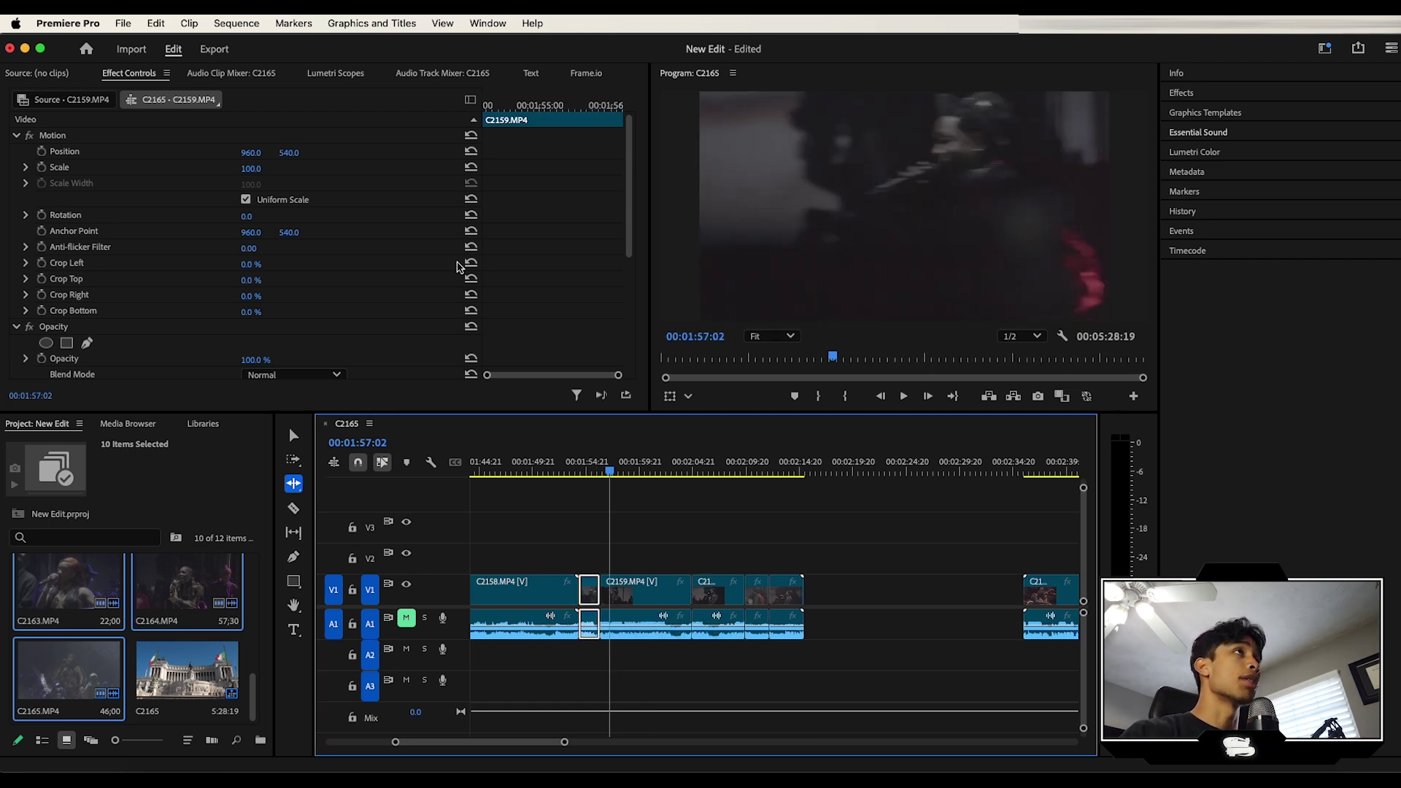
# Step: Glance at the Keyboard Shortcuts menu, press V, and park the playhead at 00:02:01:23
pyautogui.click(66, 26)
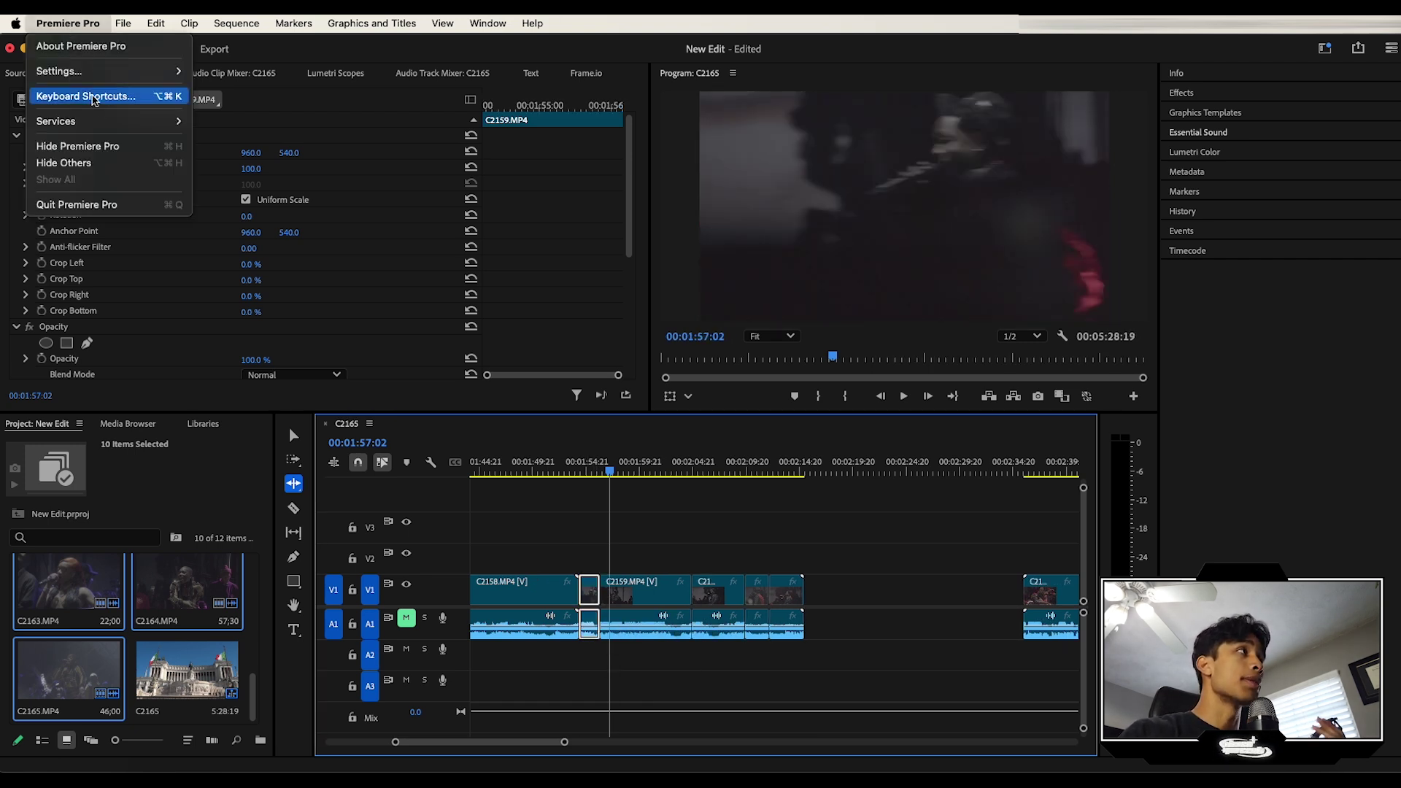
pyautogui.press('Escape')
pyautogui.press('v')
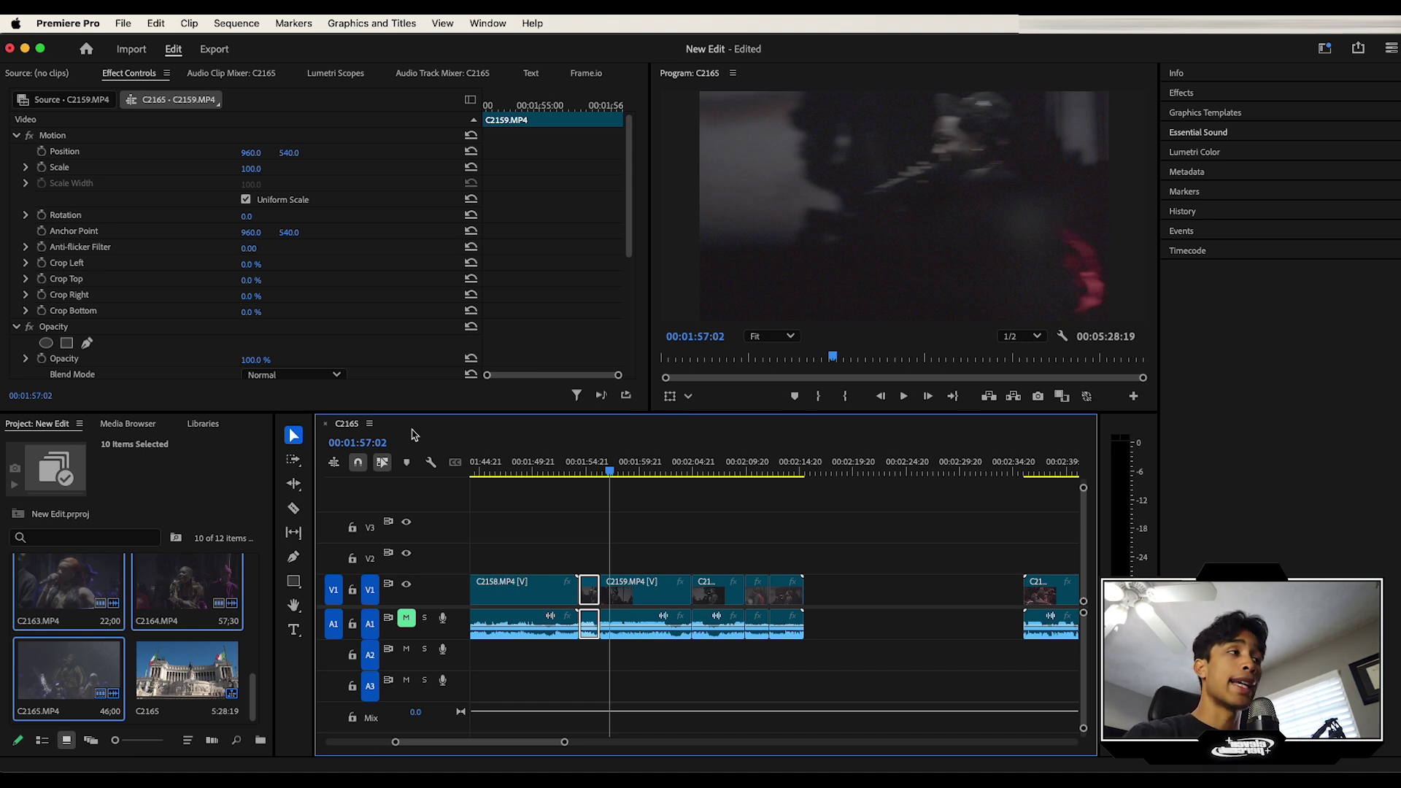
pyautogui.moveTo(616, 470); pyautogui.dragTo(661, 471)
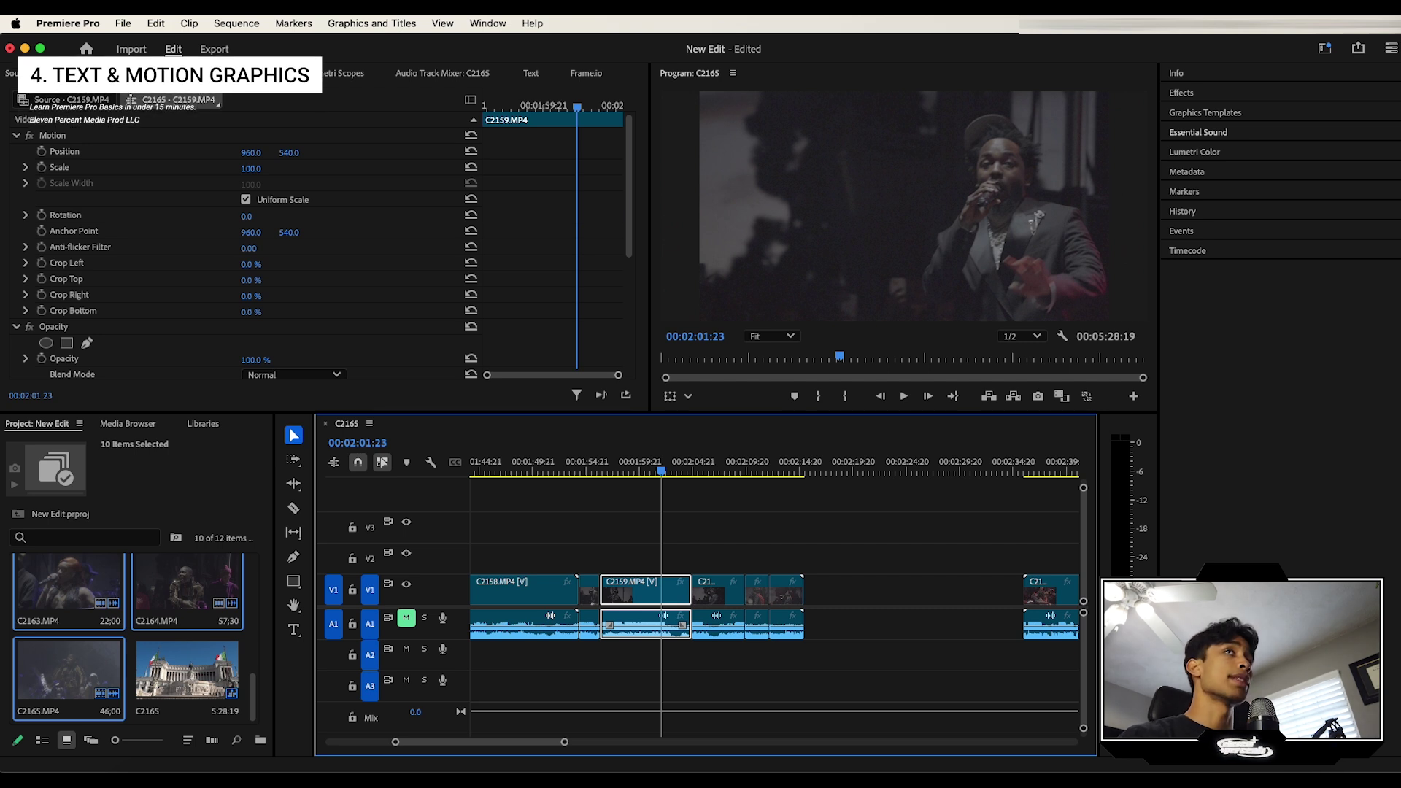
# Step: Type the title 'DEVIN :)' on the Program Monitor at 00:02:01:23 and select the whole line
pyautogui.click(294, 631)
pyautogui.click(295, 632)
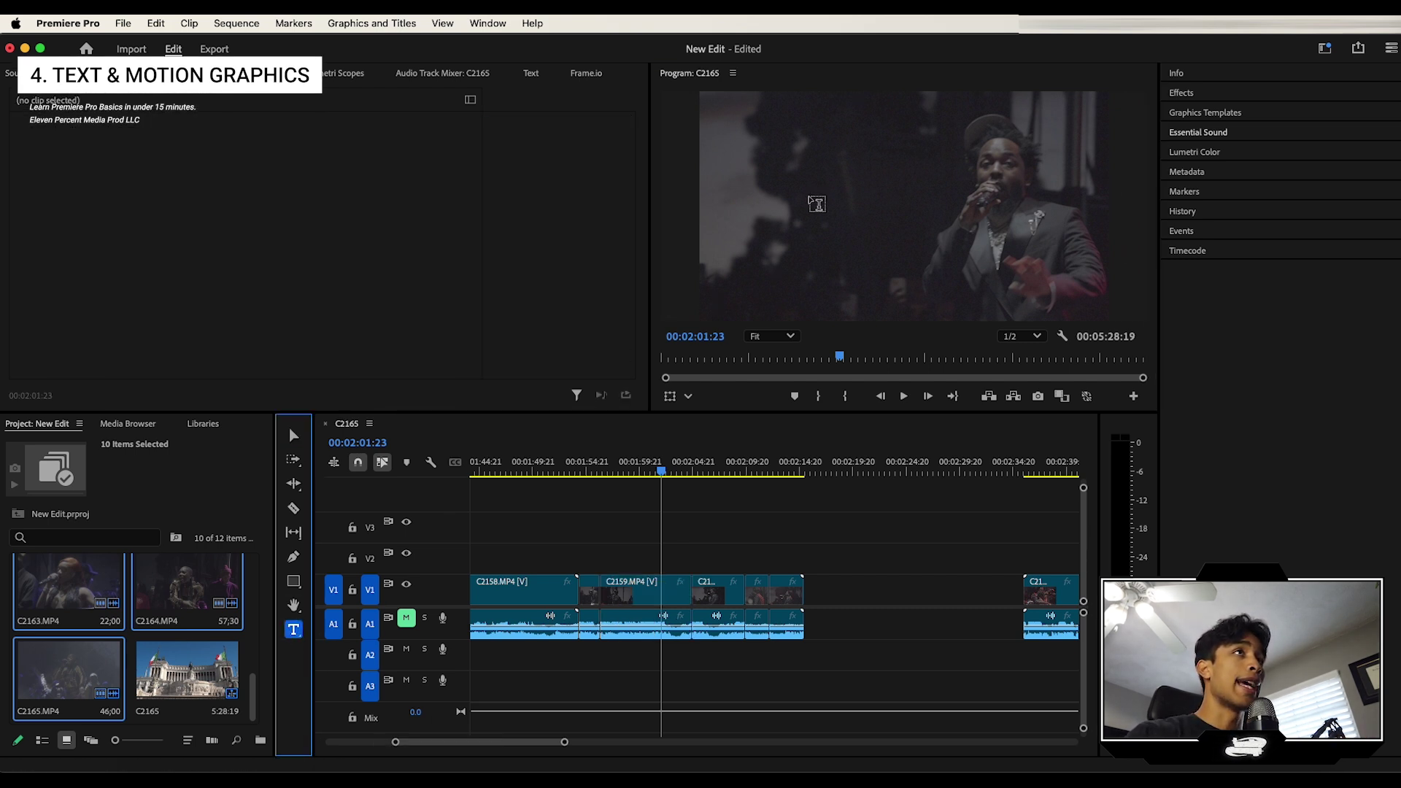
pyautogui.click(802, 183)
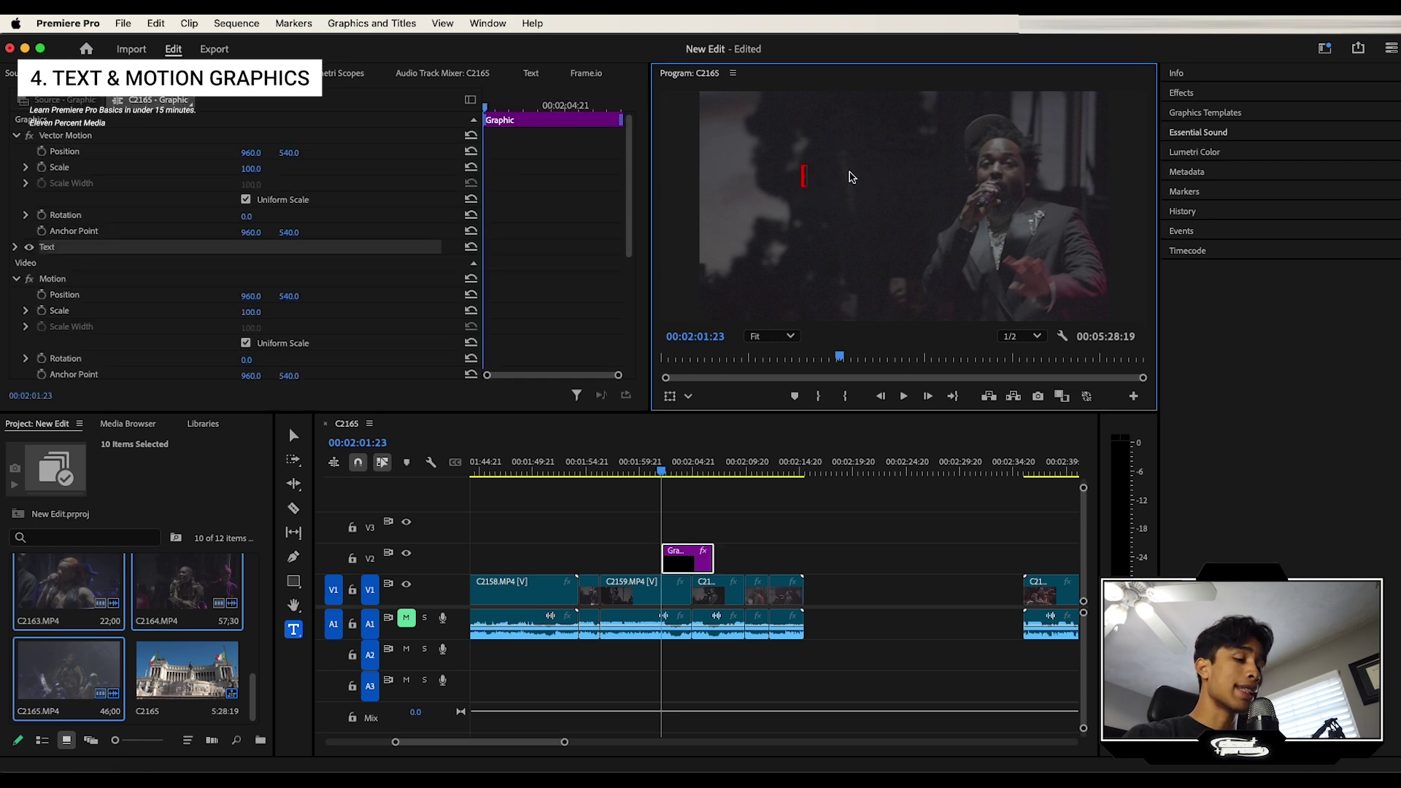
pyautogui.write('DEVIN :)')
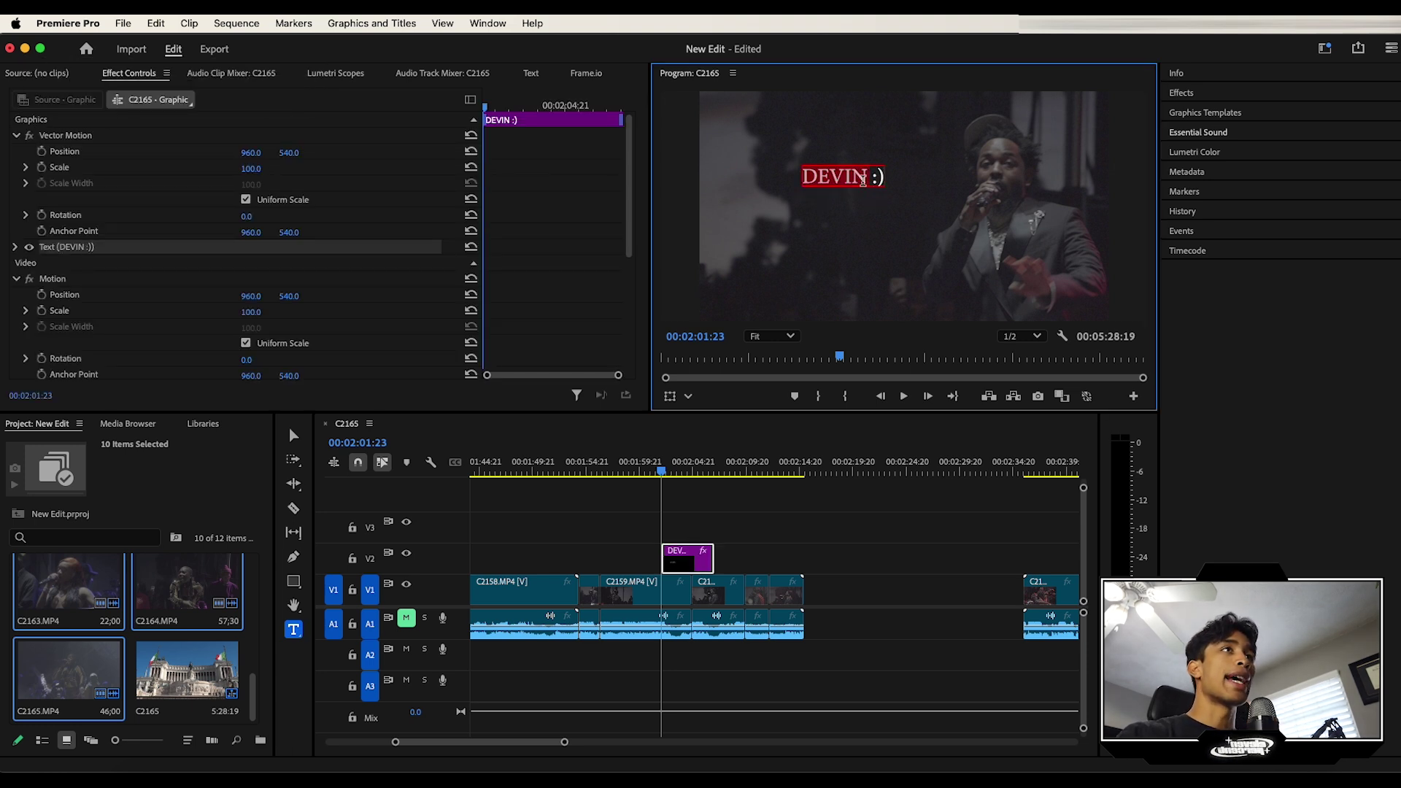
pyautogui.doubleClick(861, 181)
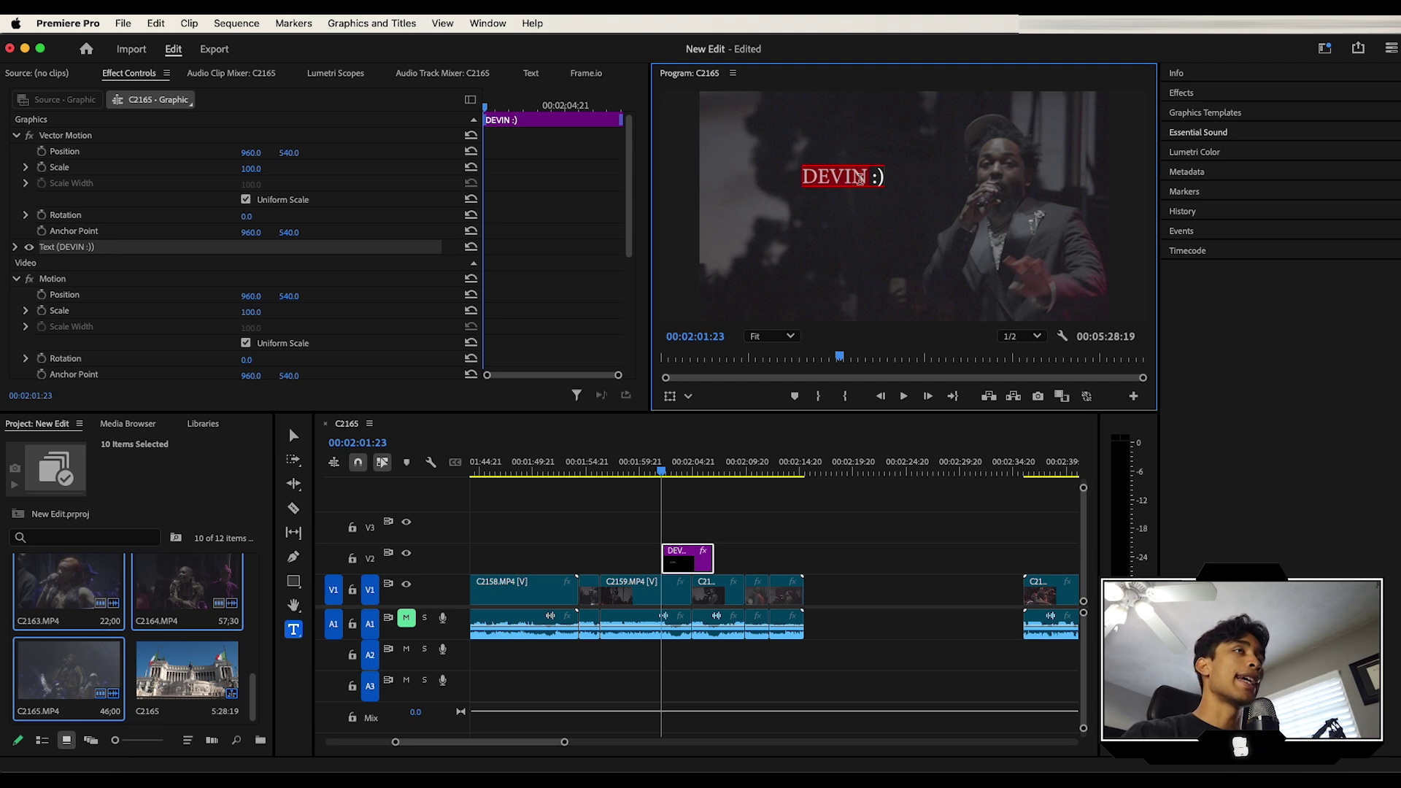
pyautogui.tripleClick(861, 181)
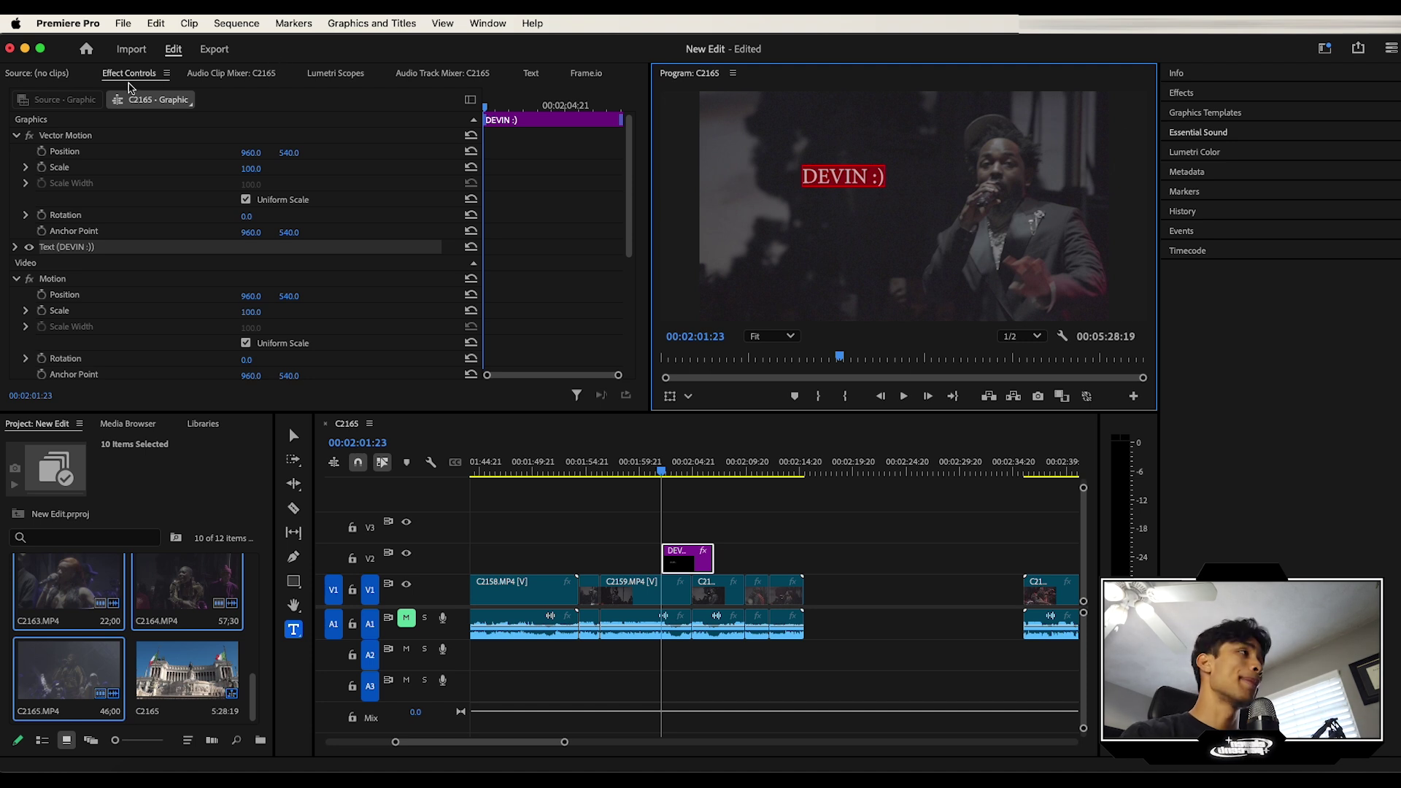
pyautogui.click(33, 247)
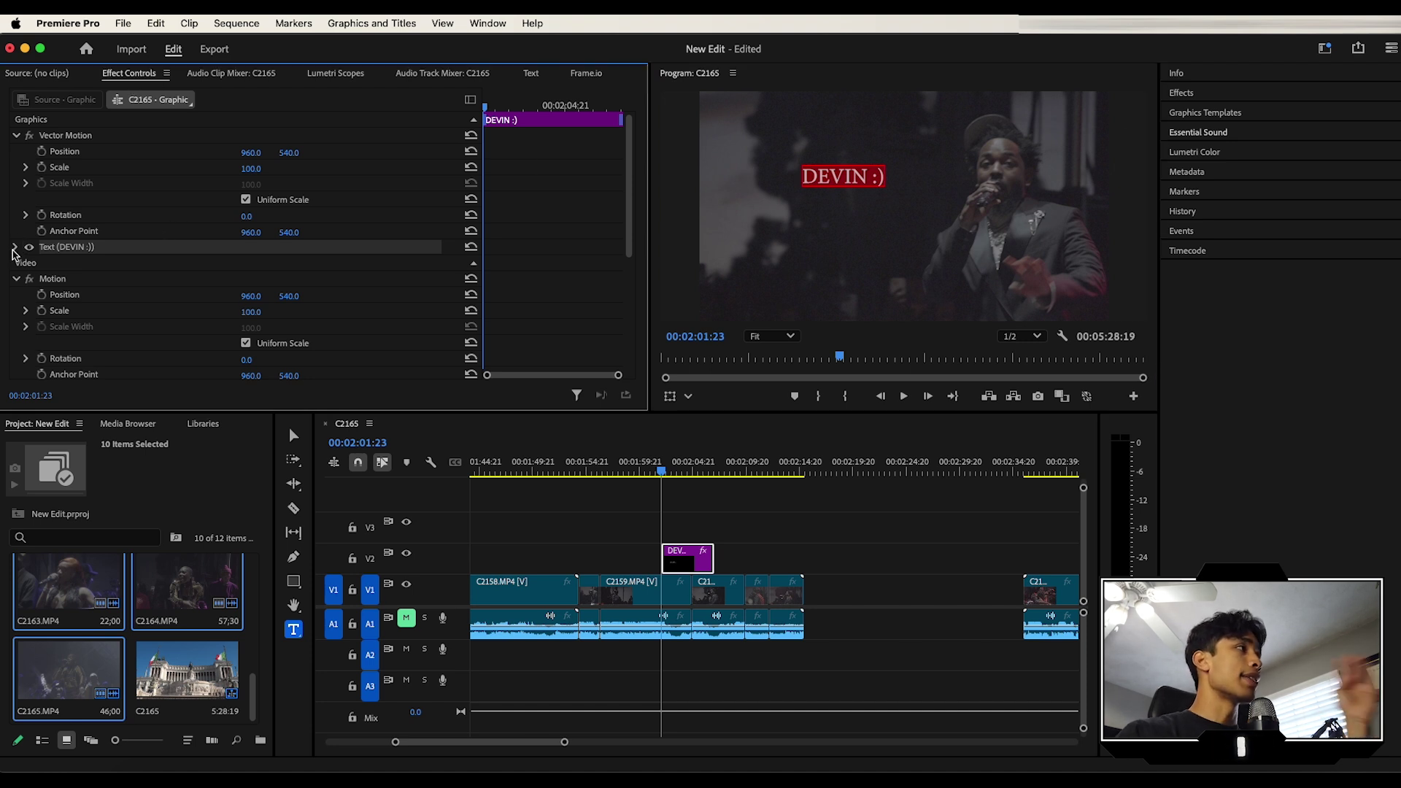
# Step: Switch the title to the Minecraft font at size 250, without italic or bold
pyautogui.click(14, 248)
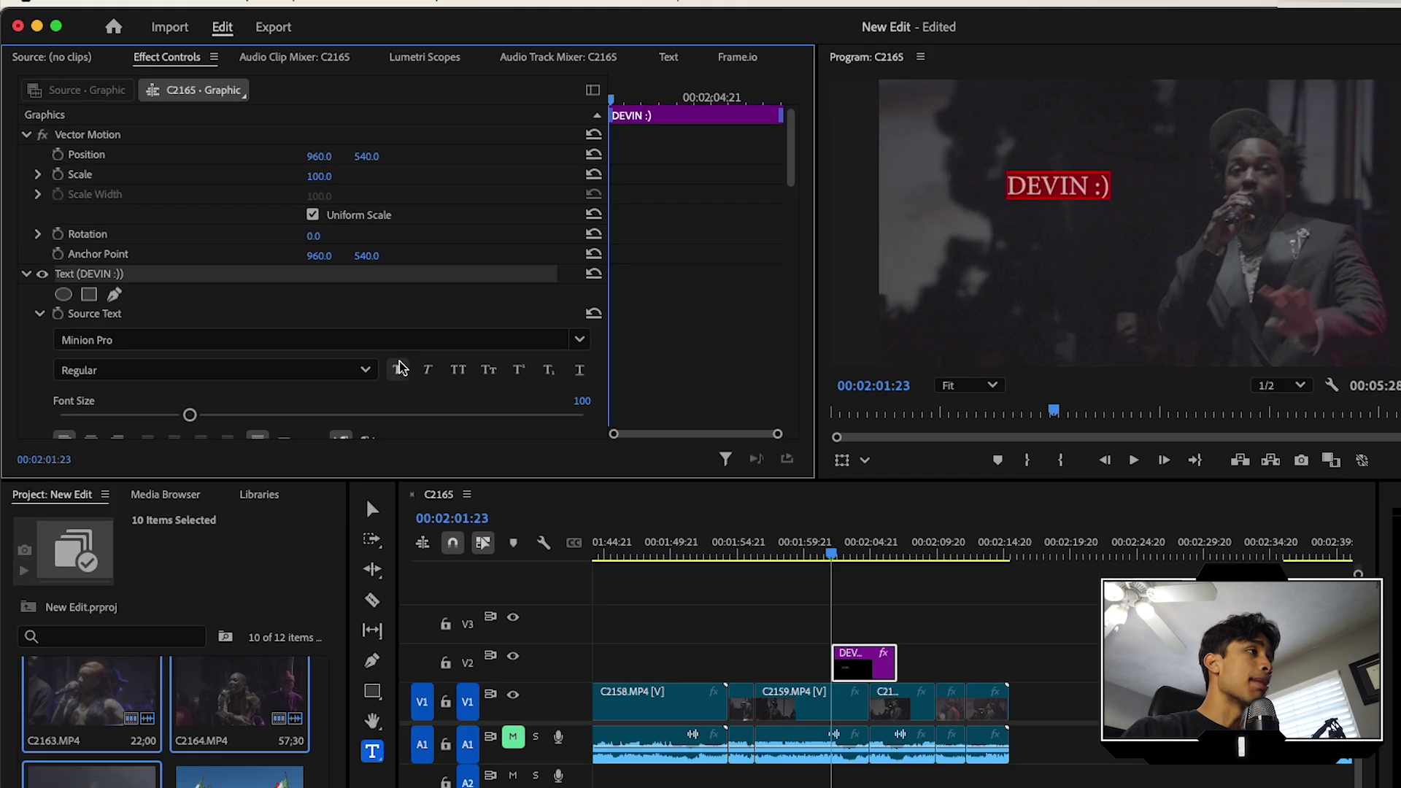
pyautogui.click(427, 370)
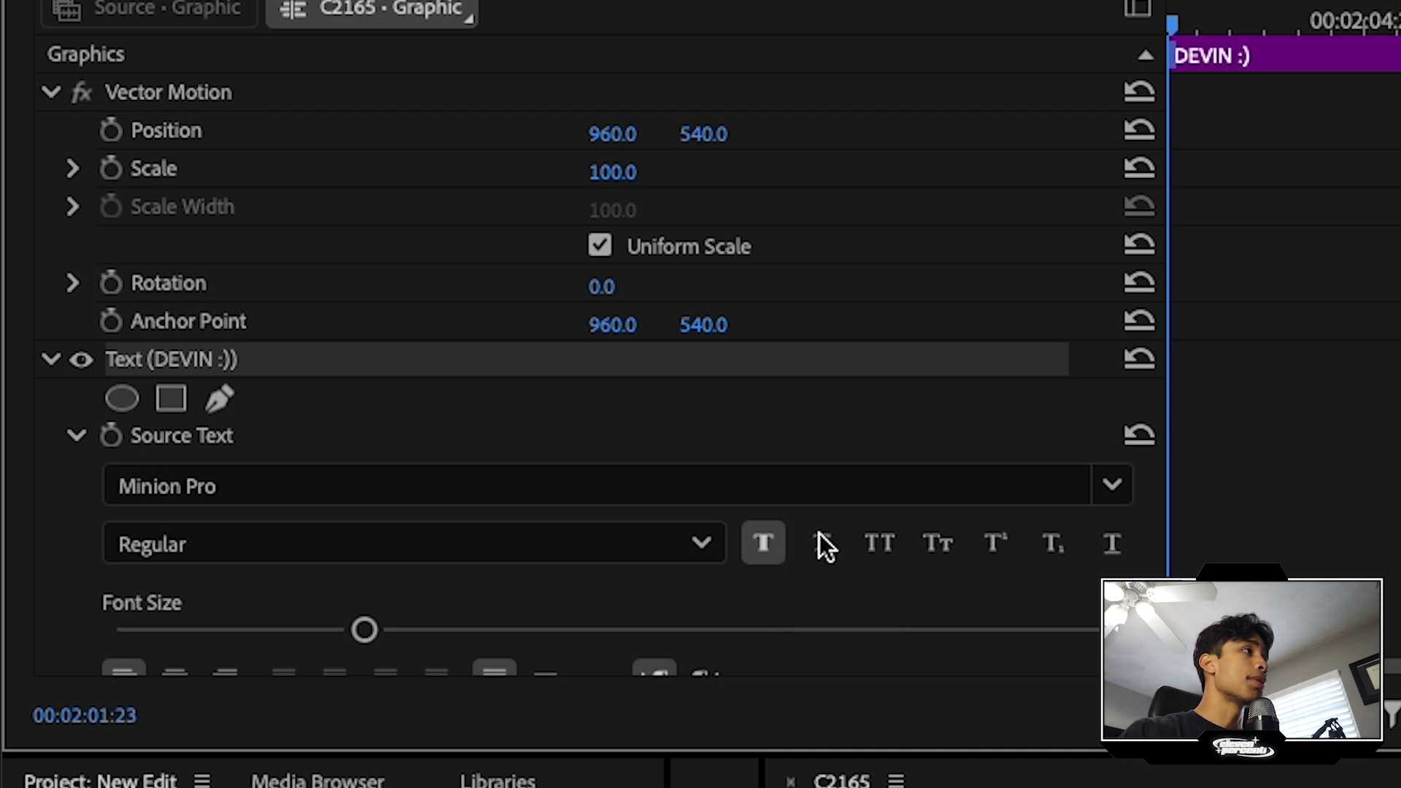
pyautogui.click(820, 544)
pyautogui.click(768, 543)
pyautogui.moveTo(369, 632); pyautogui.dragTo(671, 631)
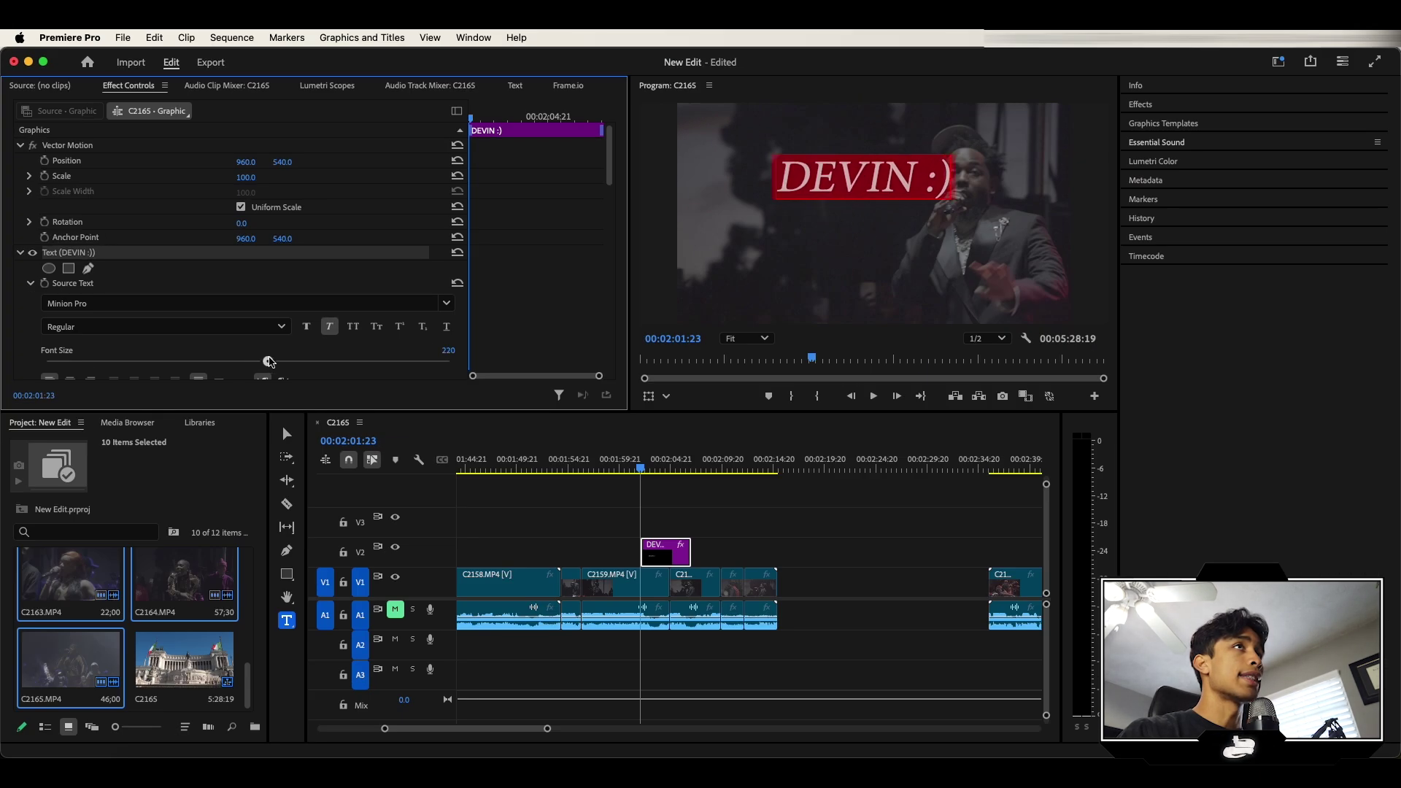
pyautogui.moveTo(269, 362); pyautogui.dragTo(271, 362)
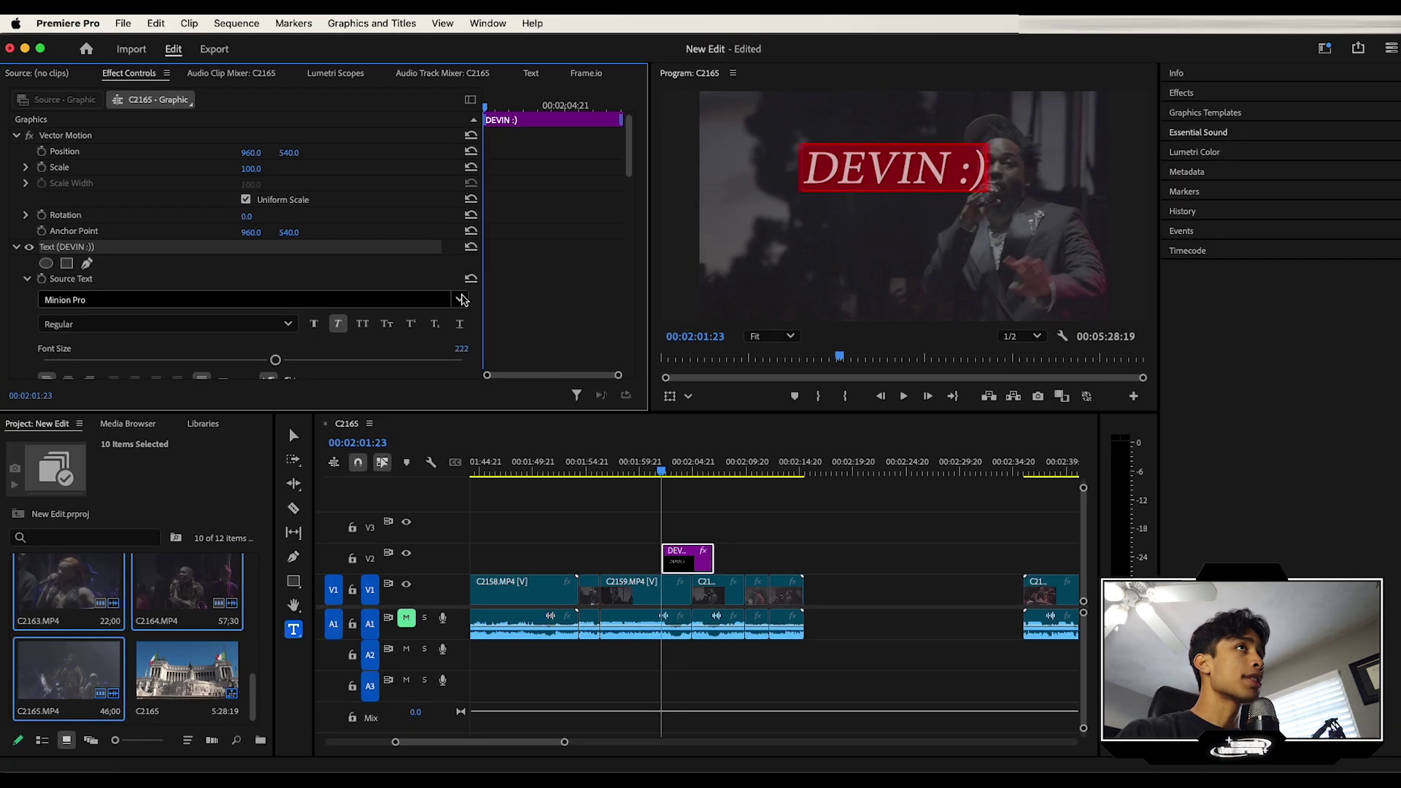
pyautogui.click(446, 302)
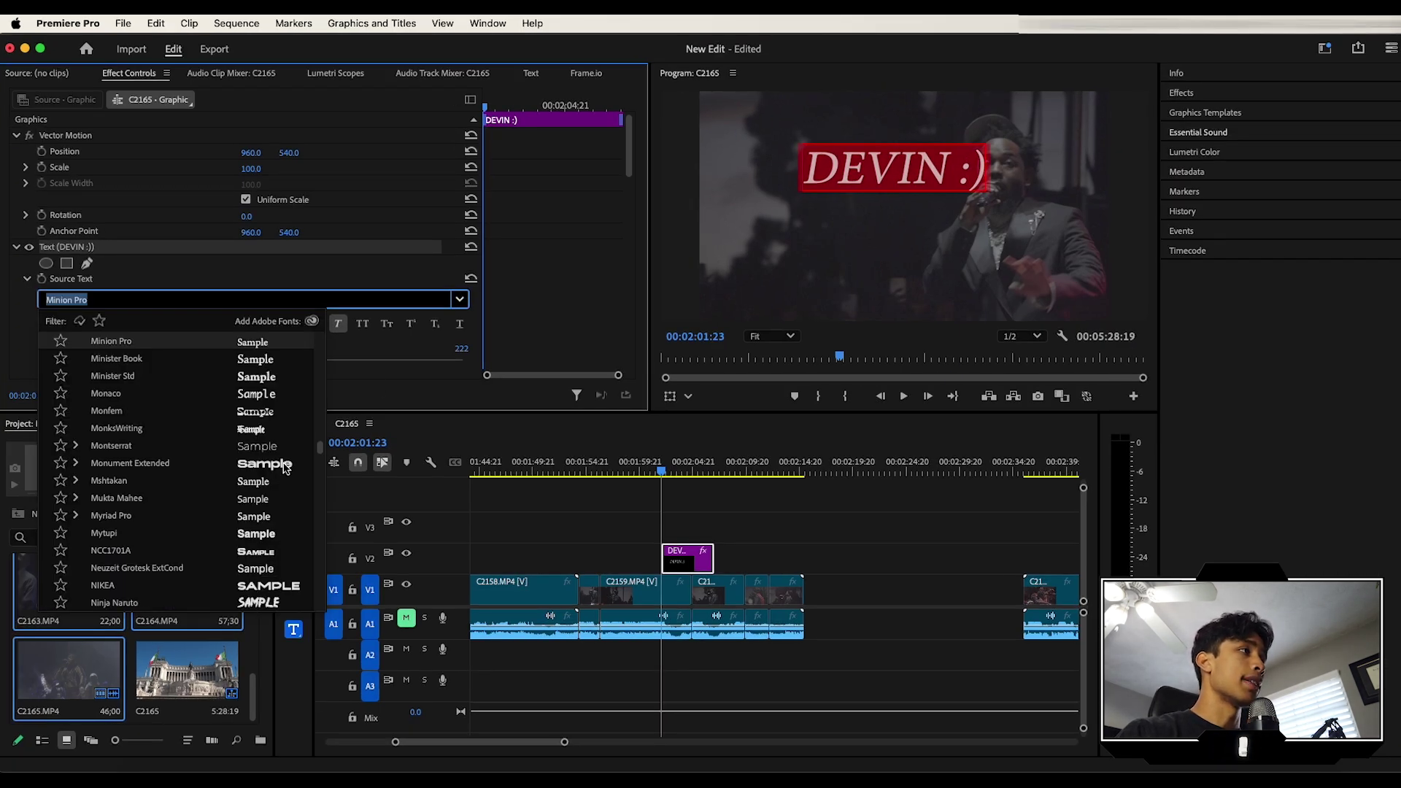
pyautogui.scroll(2, 257, 400)
pyautogui.click(257, 400)
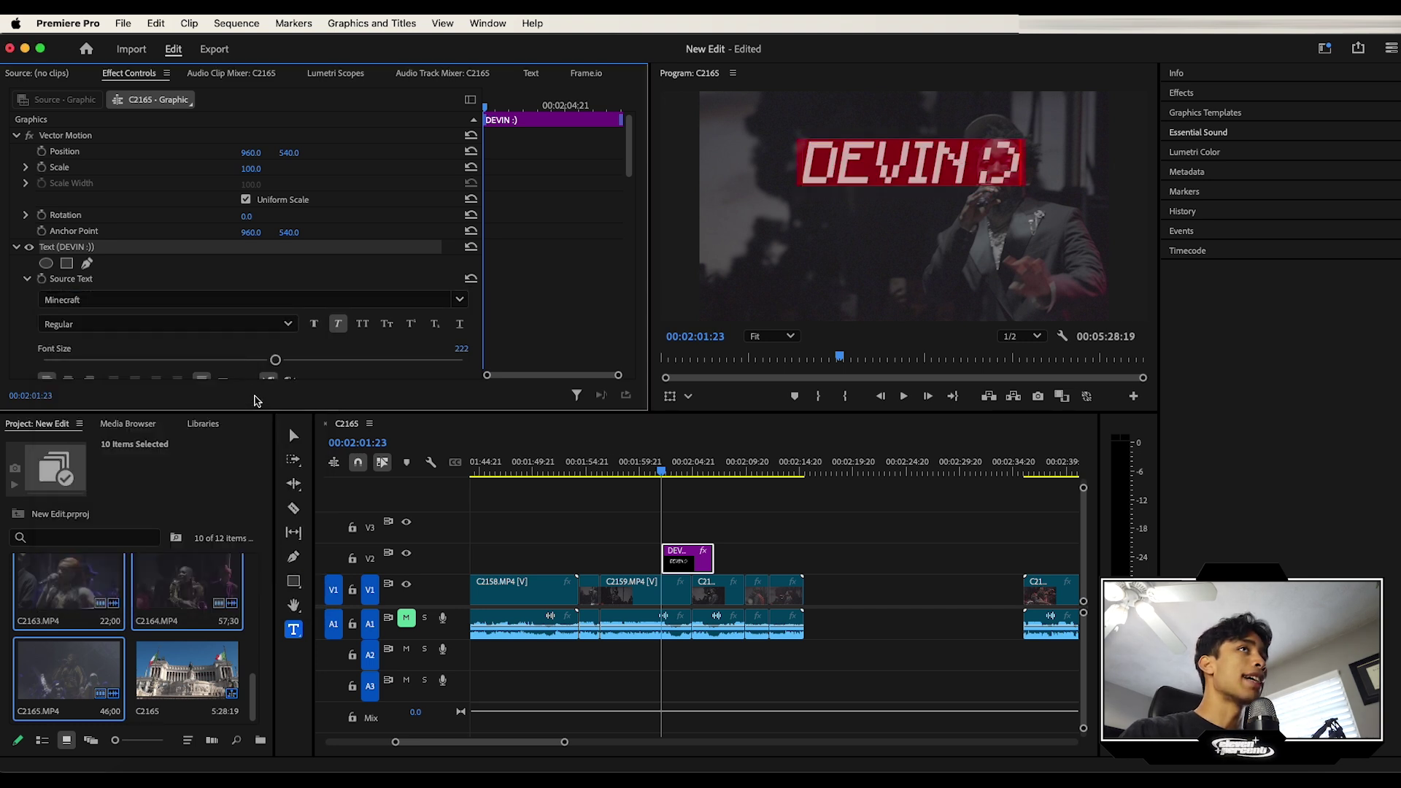
pyautogui.click(338, 324)
pyautogui.moveTo(275, 360); pyautogui.dragTo(307, 334)
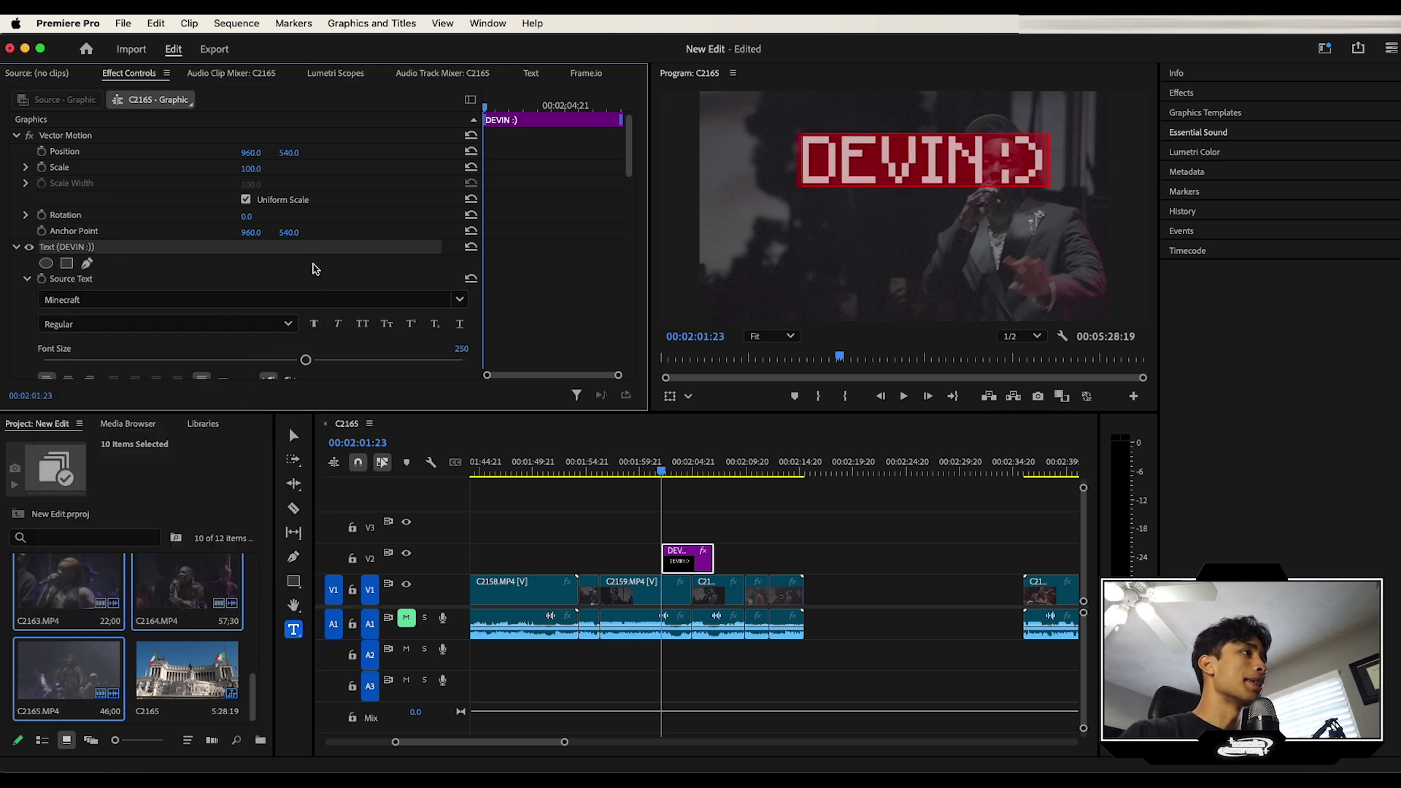
pyautogui.scroll(-5, 313, 269)
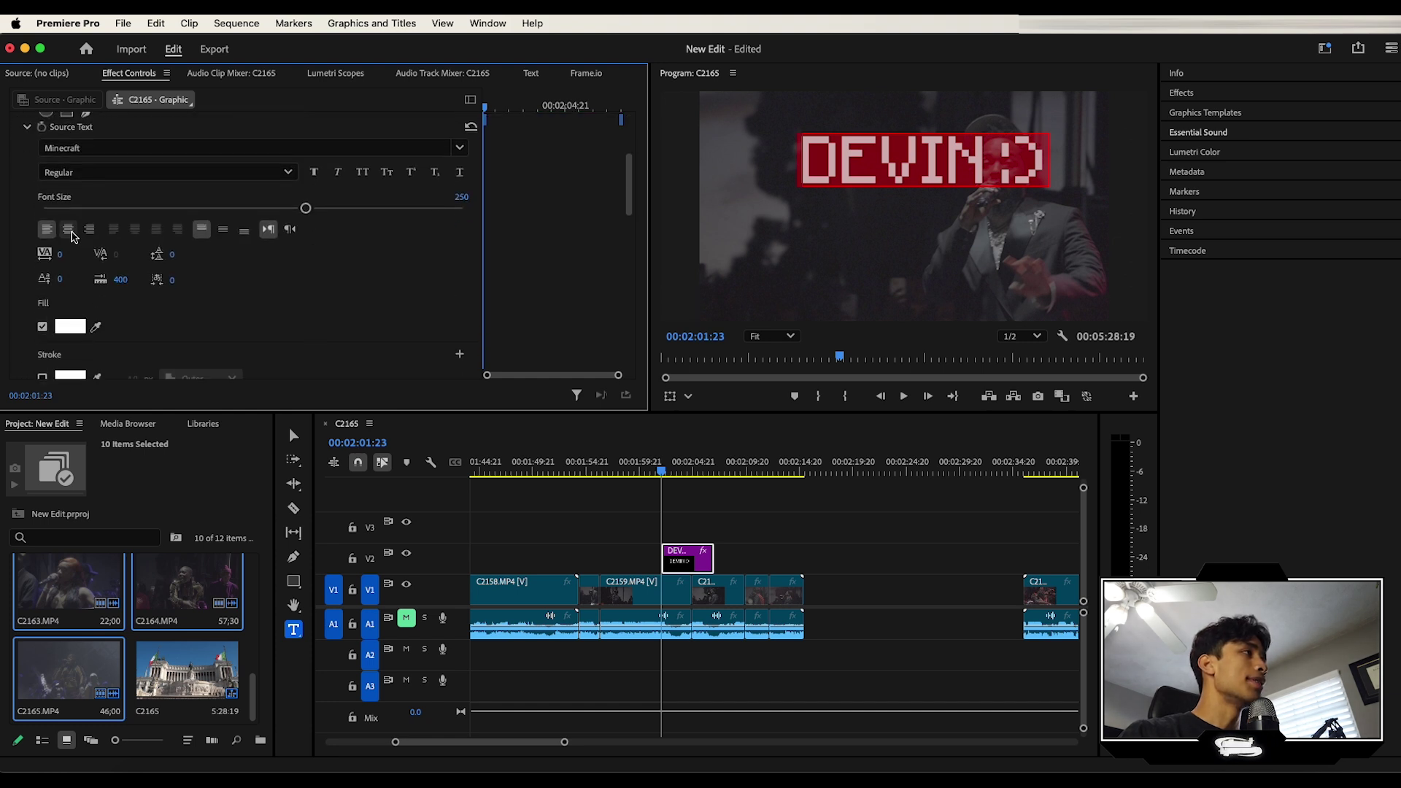
# Step: Centre-align the title text and give its fill a light blue colour
pyautogui.click(69, 230)
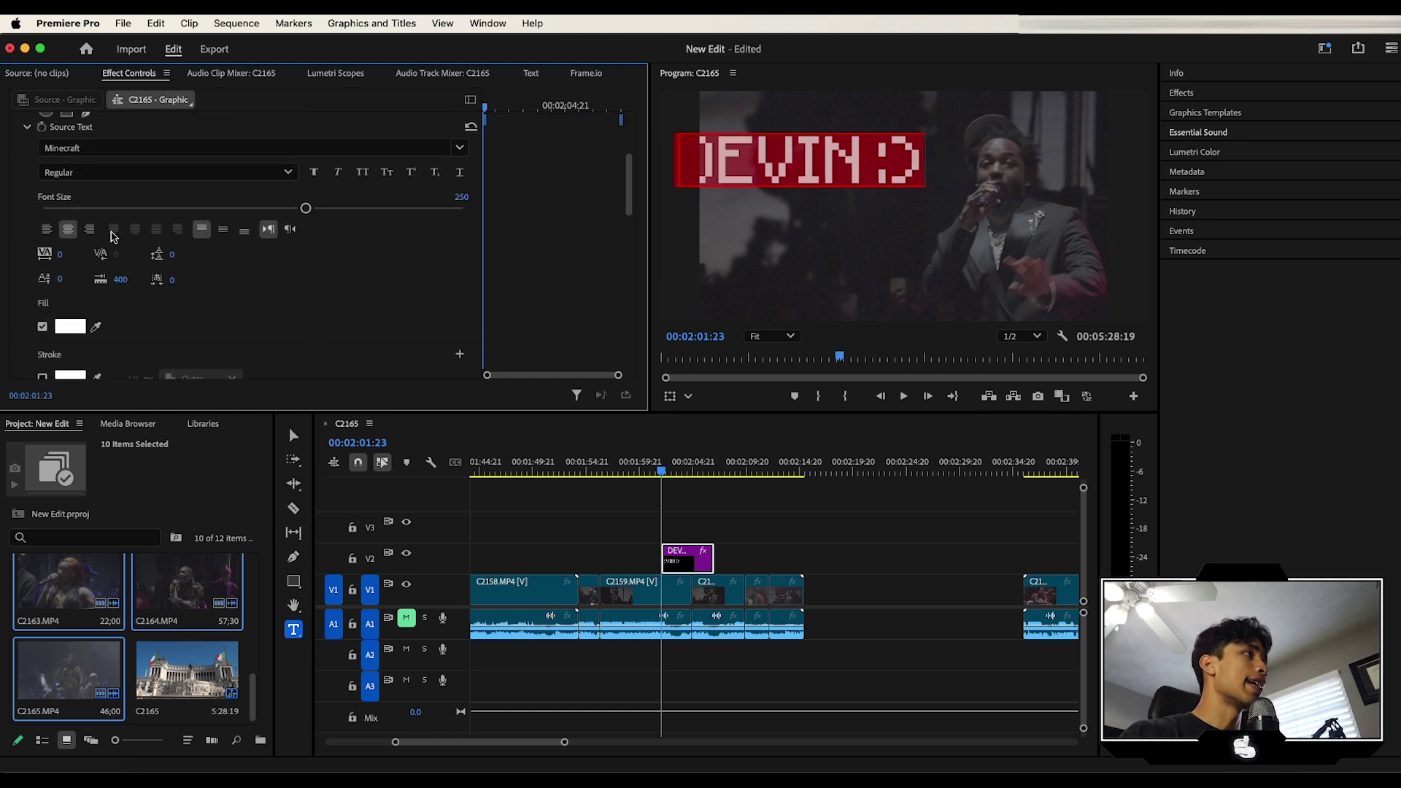
pyautogui.scroll(-2, 347, 273)
pyautogui.scroll(-1, 350, 277)
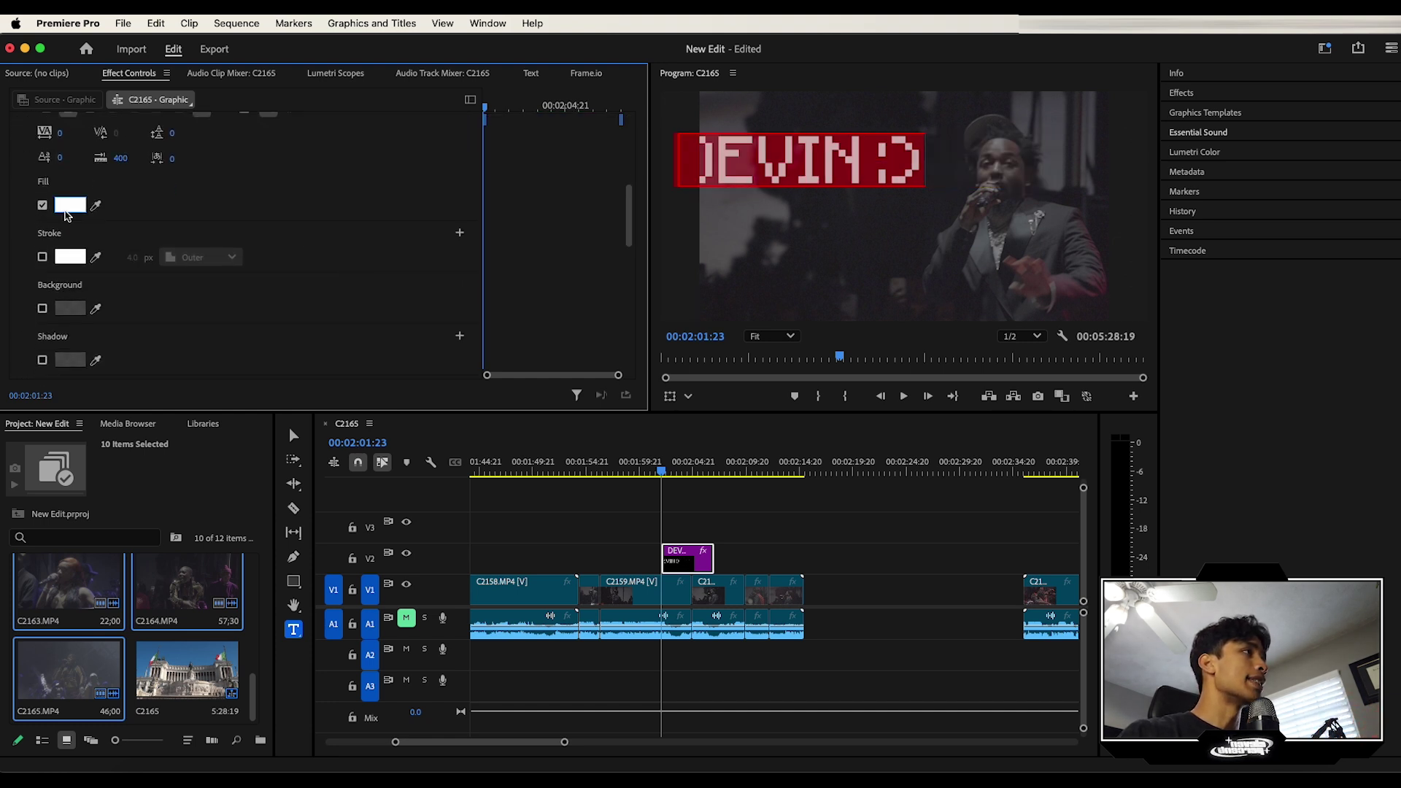
pyautogui.click(70, 205)
pyautogui.click(757, 379)
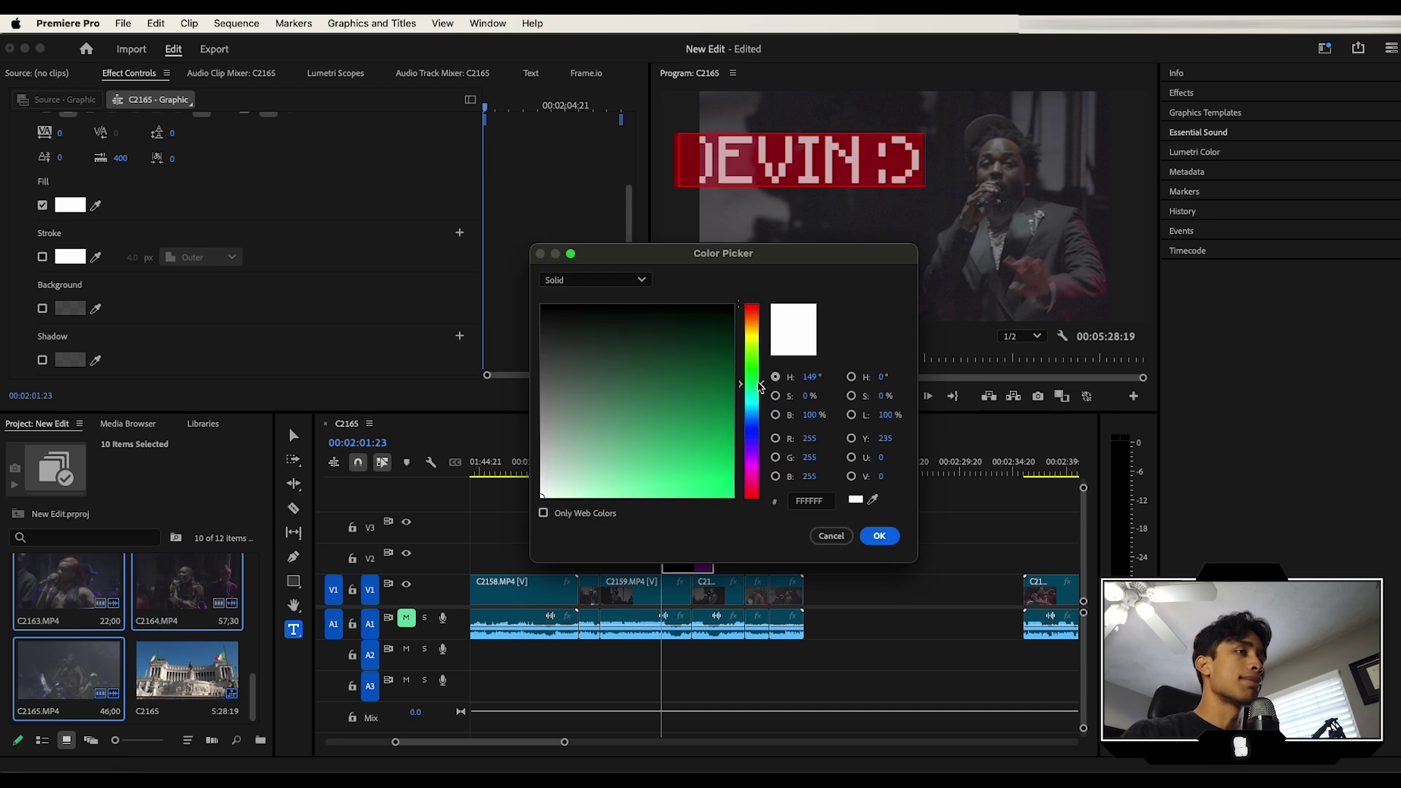
pyautogui.click(756, 416)
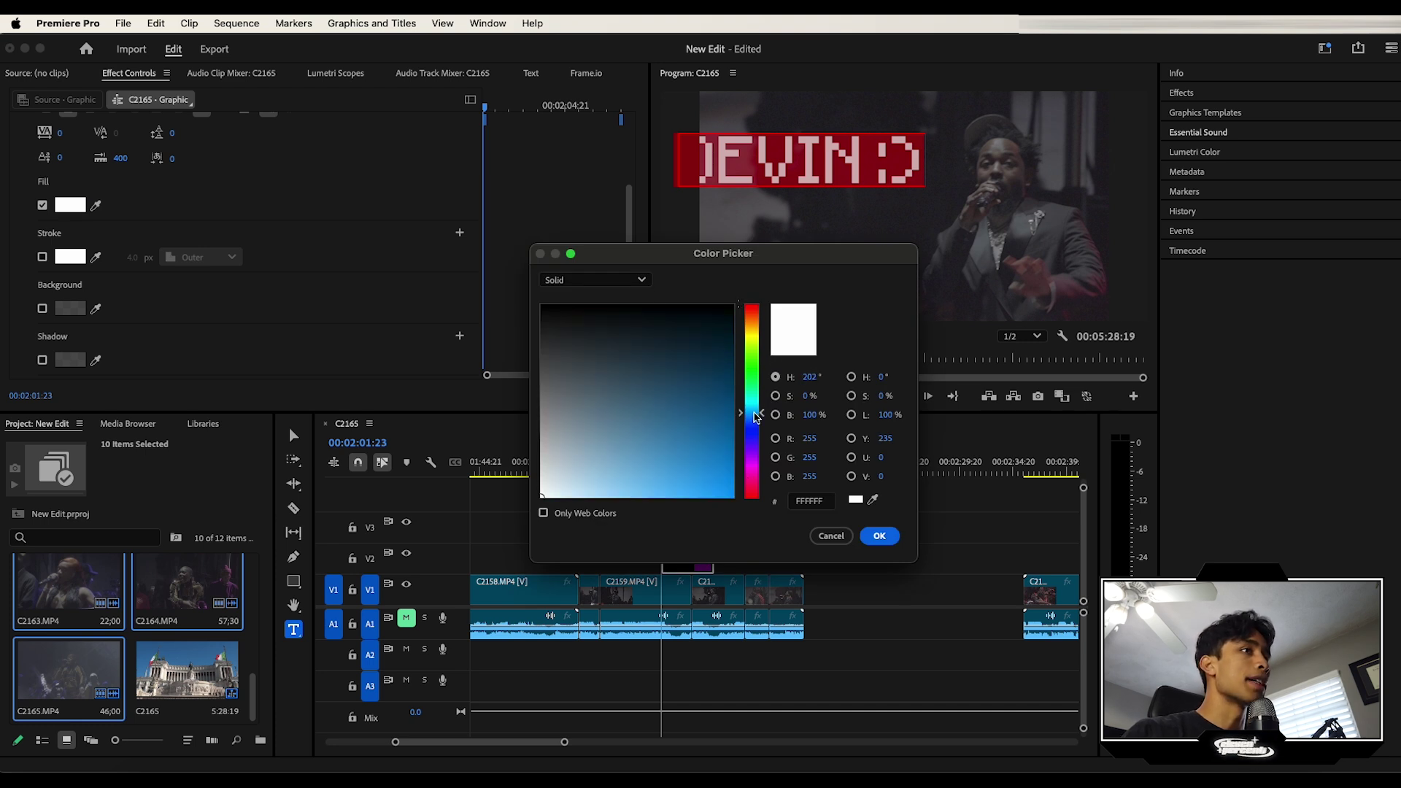
pyautogui.click(657, 492)
pyautogui.click(879, 535)
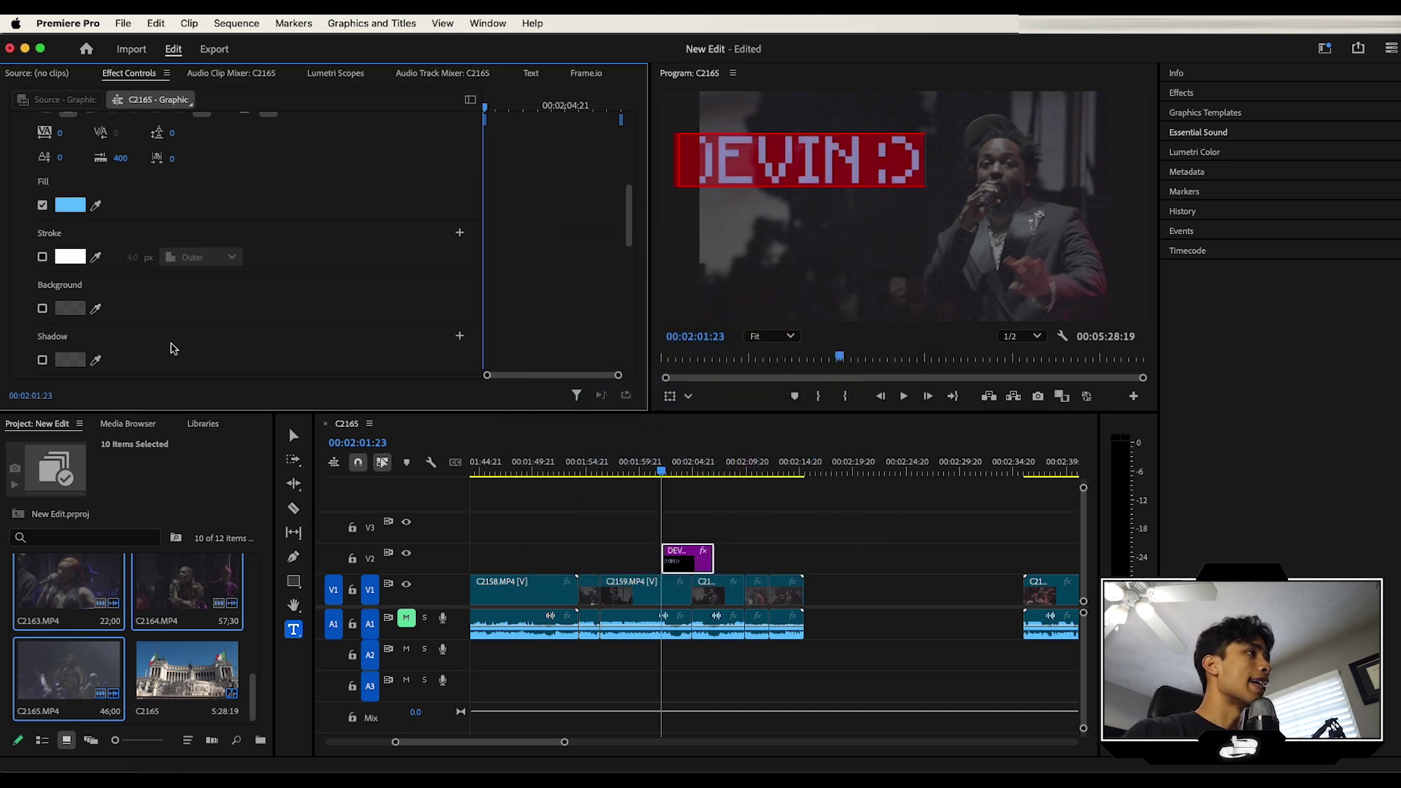
# Step: Move the title right to Position X 1062.9 and play the sequence to preview it
pyautogui.scroll(-5, 172, 348)
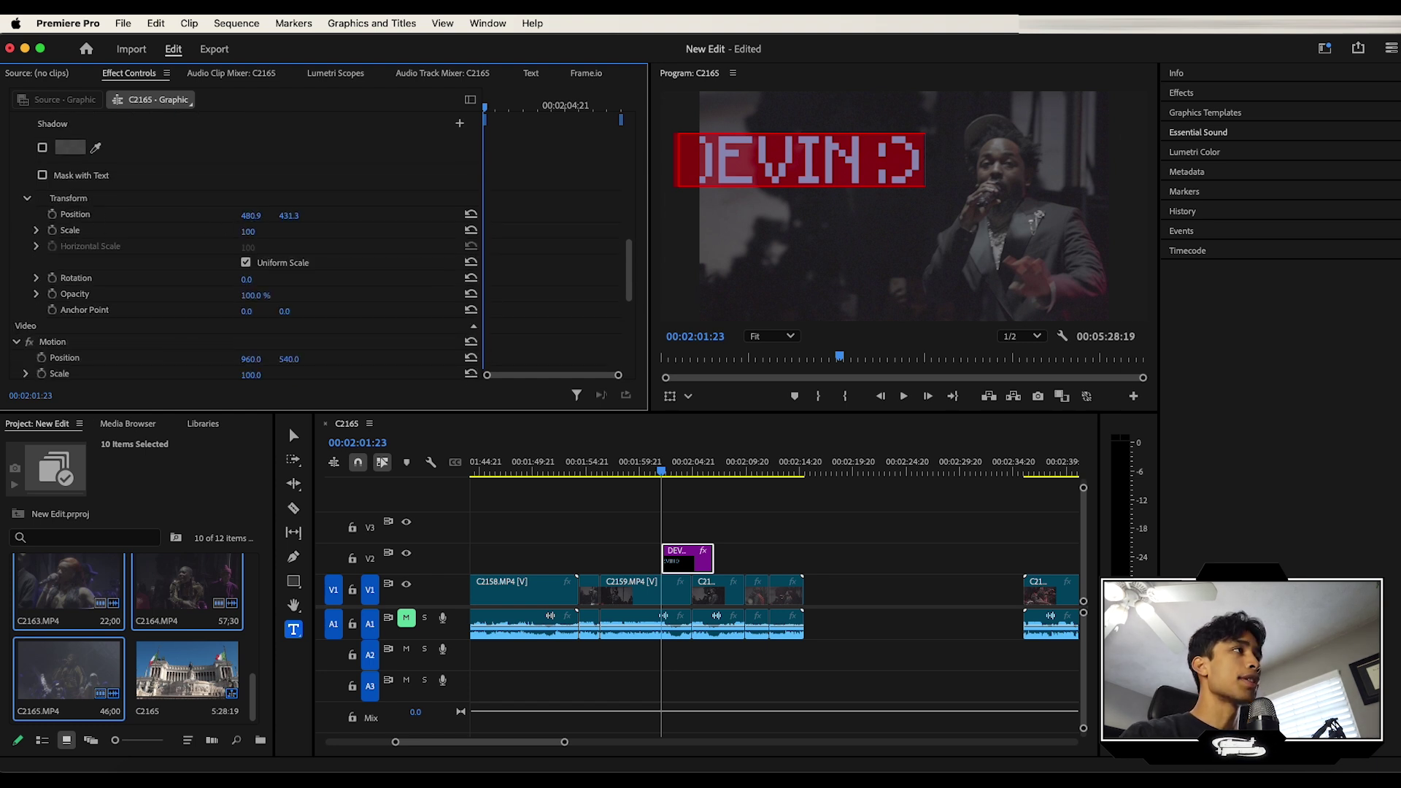
pyautogui.moveTo(256, 216); pyautogui.dragTo(490, 216)
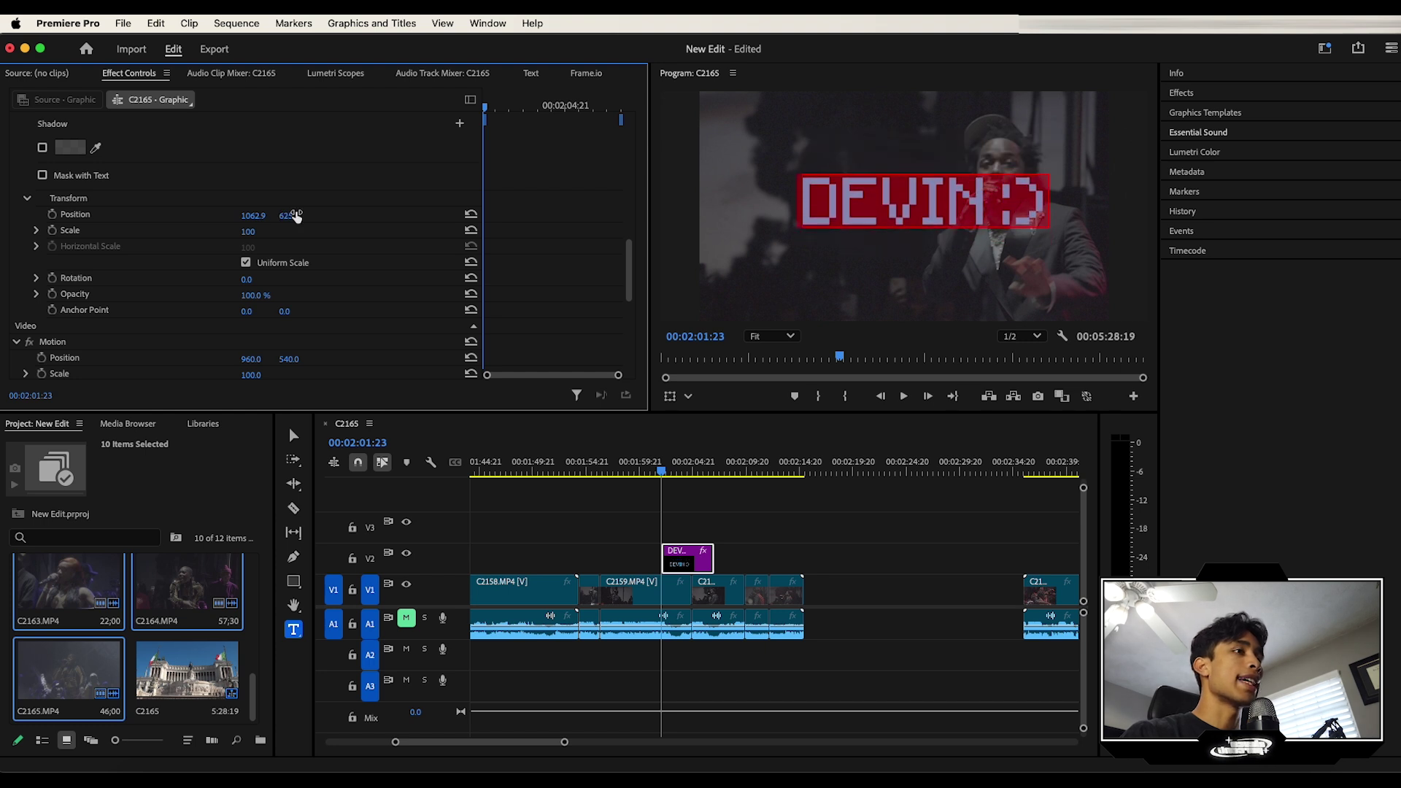
pyautogui.click(659, 469)
pyautogui.press('space')
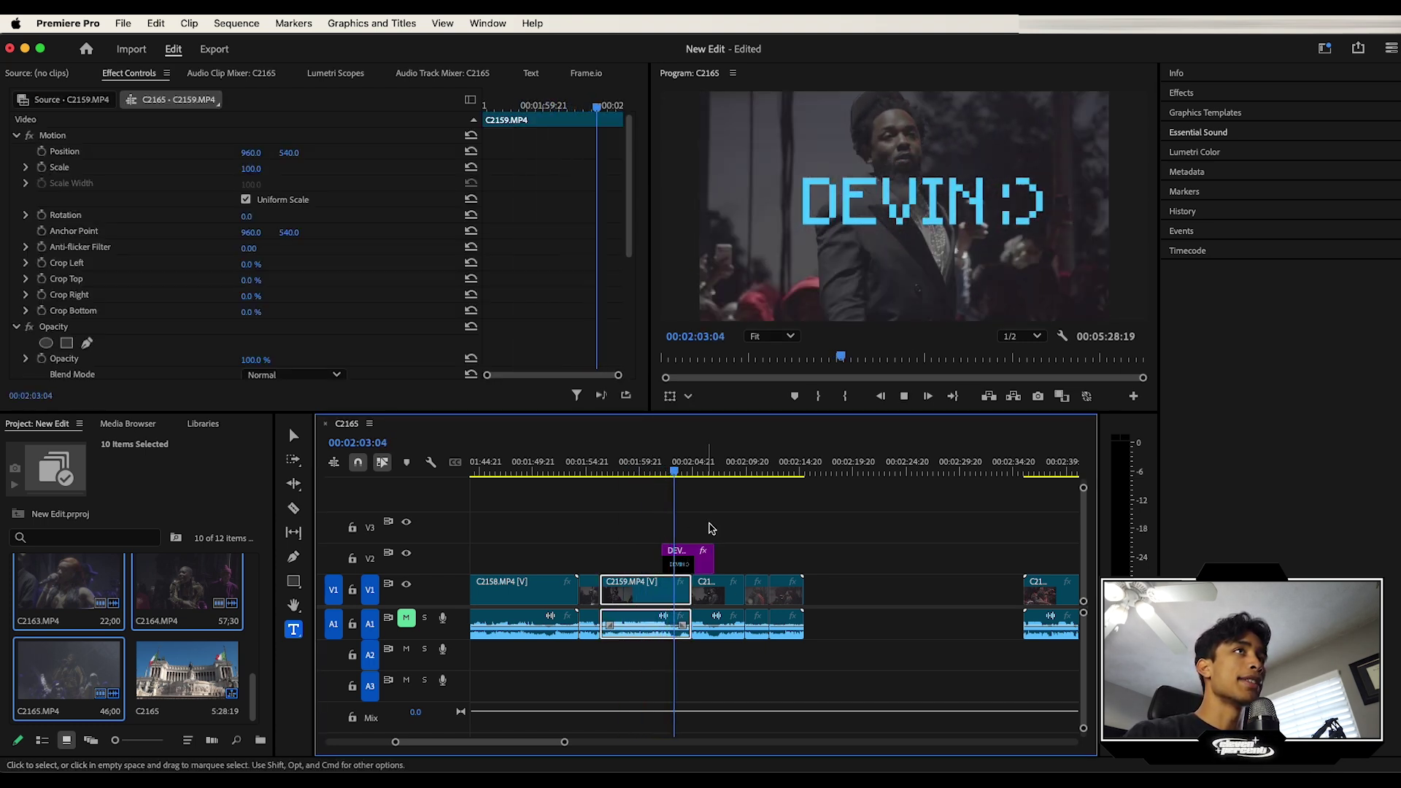
# Step: Replace the title text with the '> … has joined the game' line, then select clip C2159
pyautogui.click(825, 212)
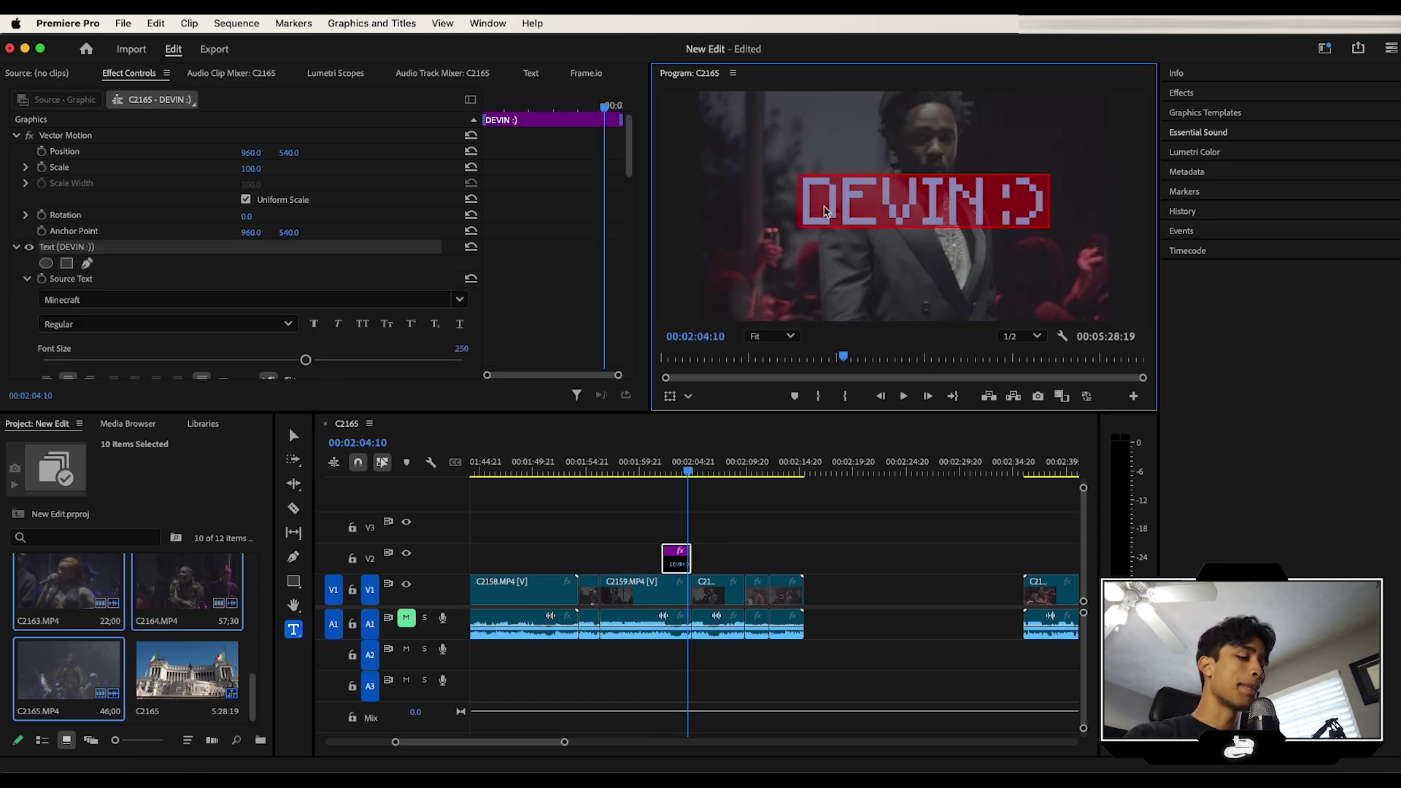
pyautogui.press('super+a')
pyautogui.write('Kendrick Lamar has joined the game')
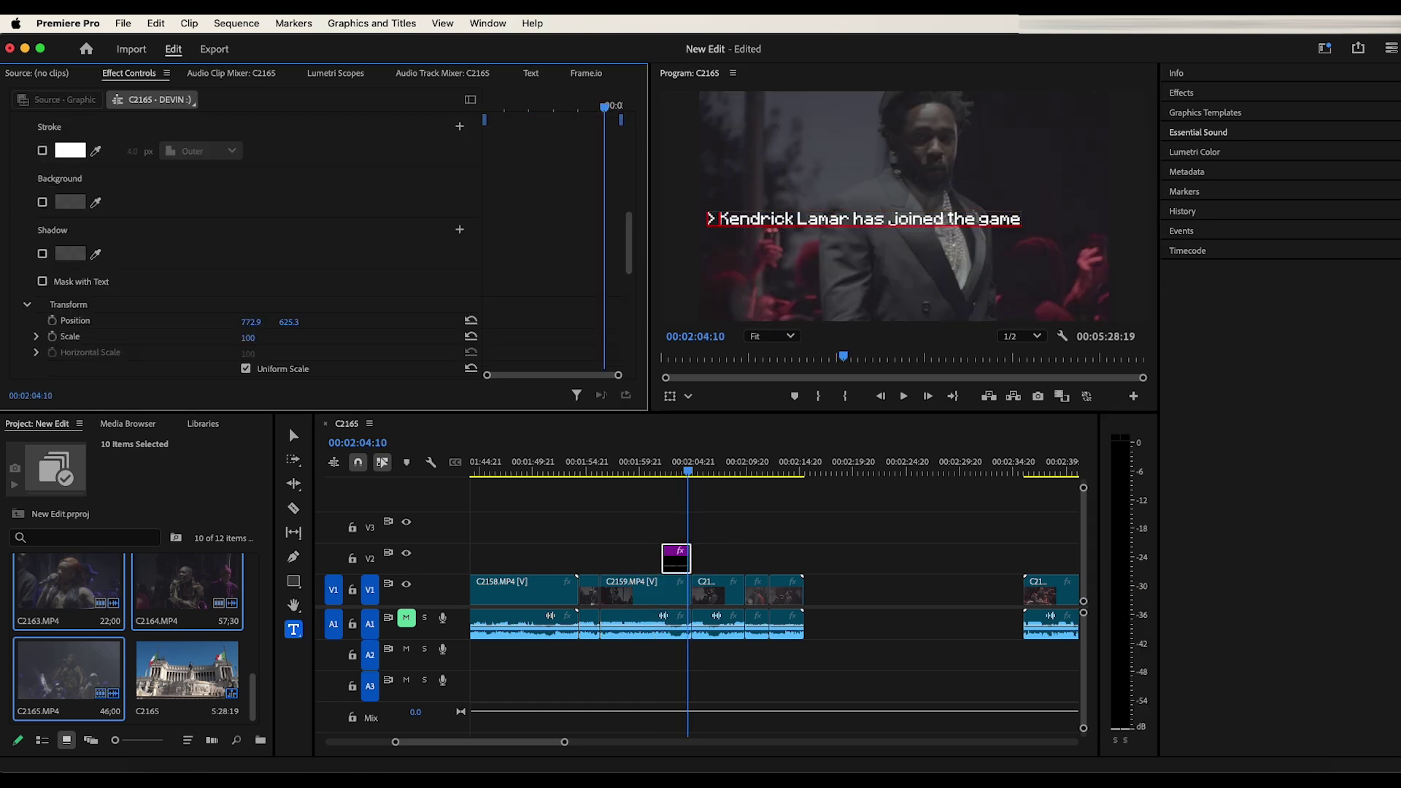
pyautogui.press('v')
pyautogui.click(670, 591)
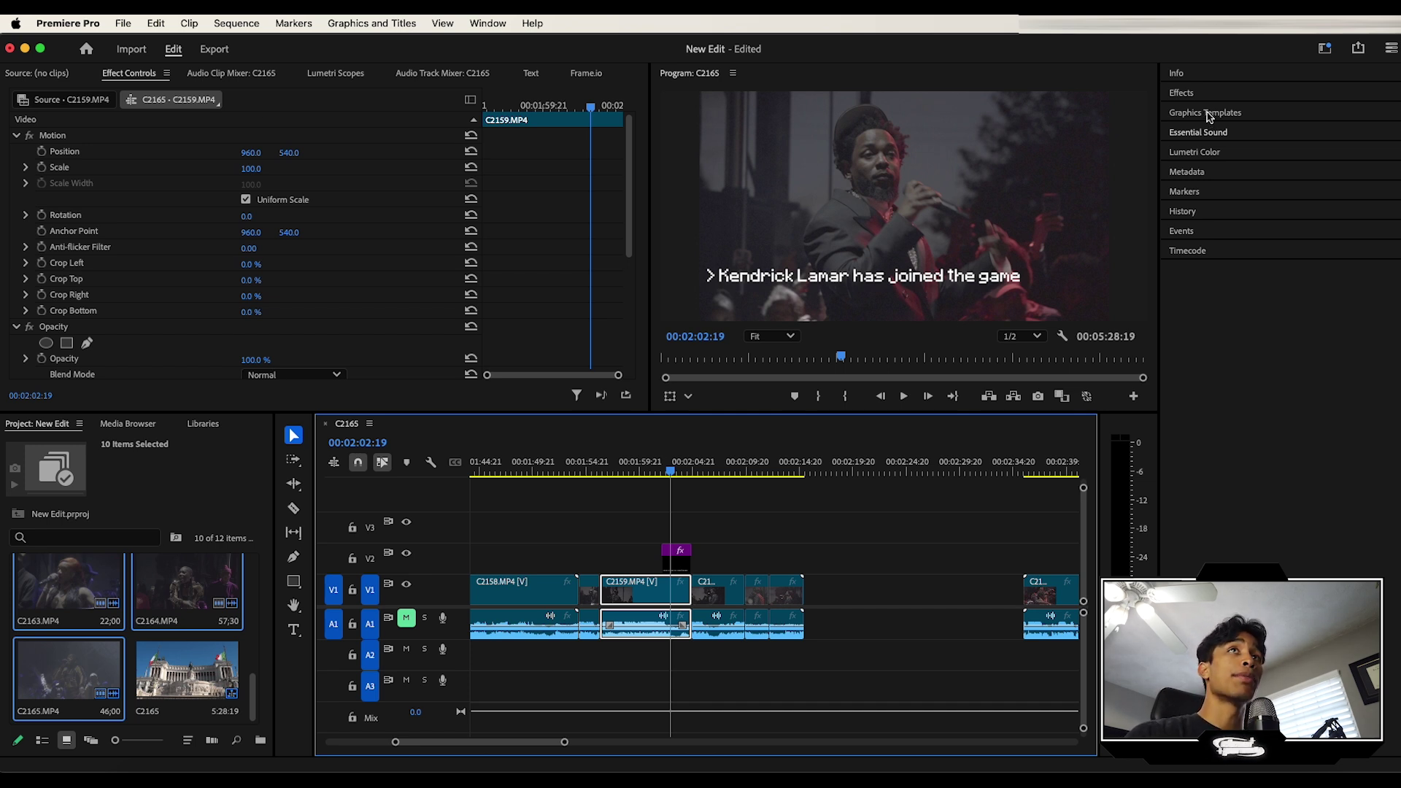
# Step: Search Essential Graphics for 'title' and drag the Title Card V2-1 template onto track V3
pyautogui.click(1191, 114)
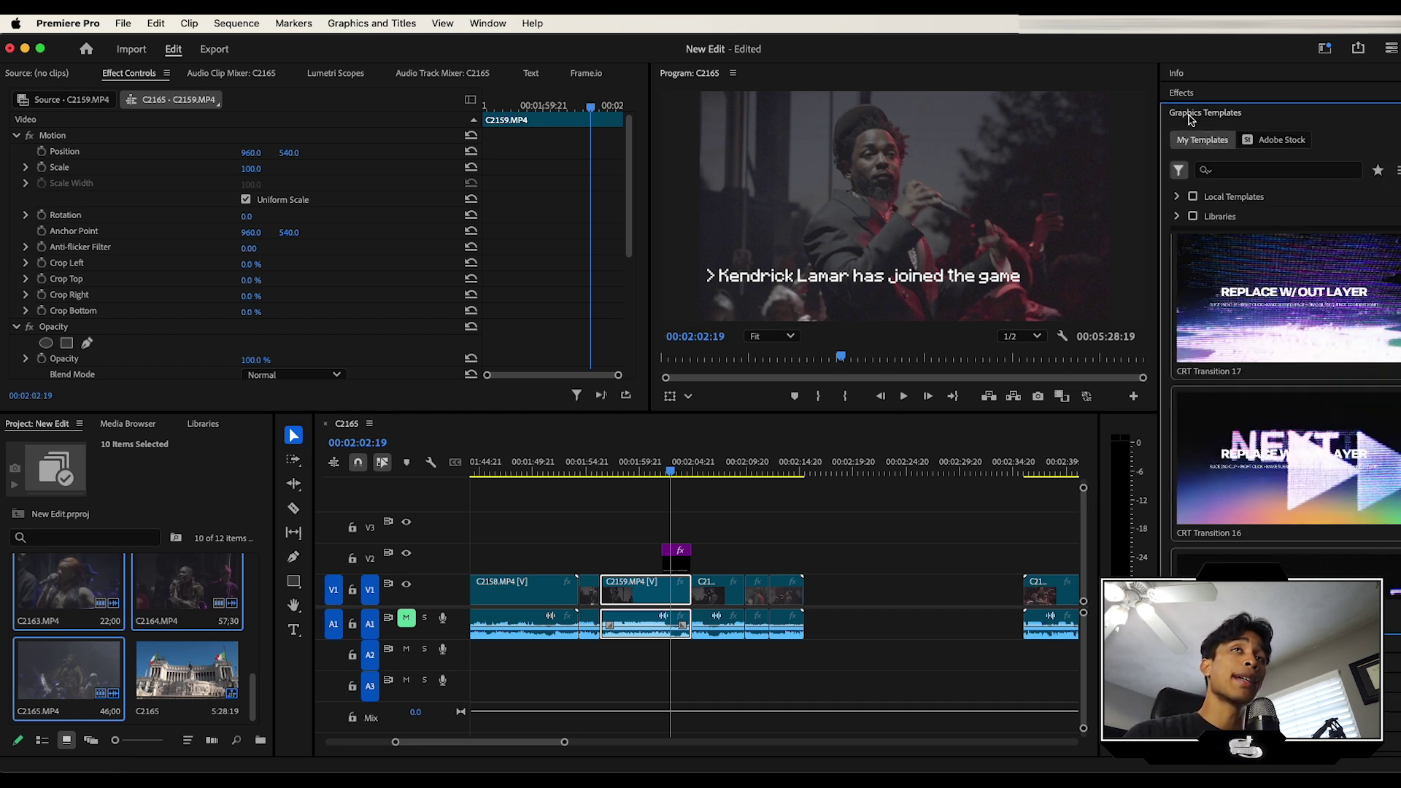
pyautogui.scroll(-5, 1252, 299)
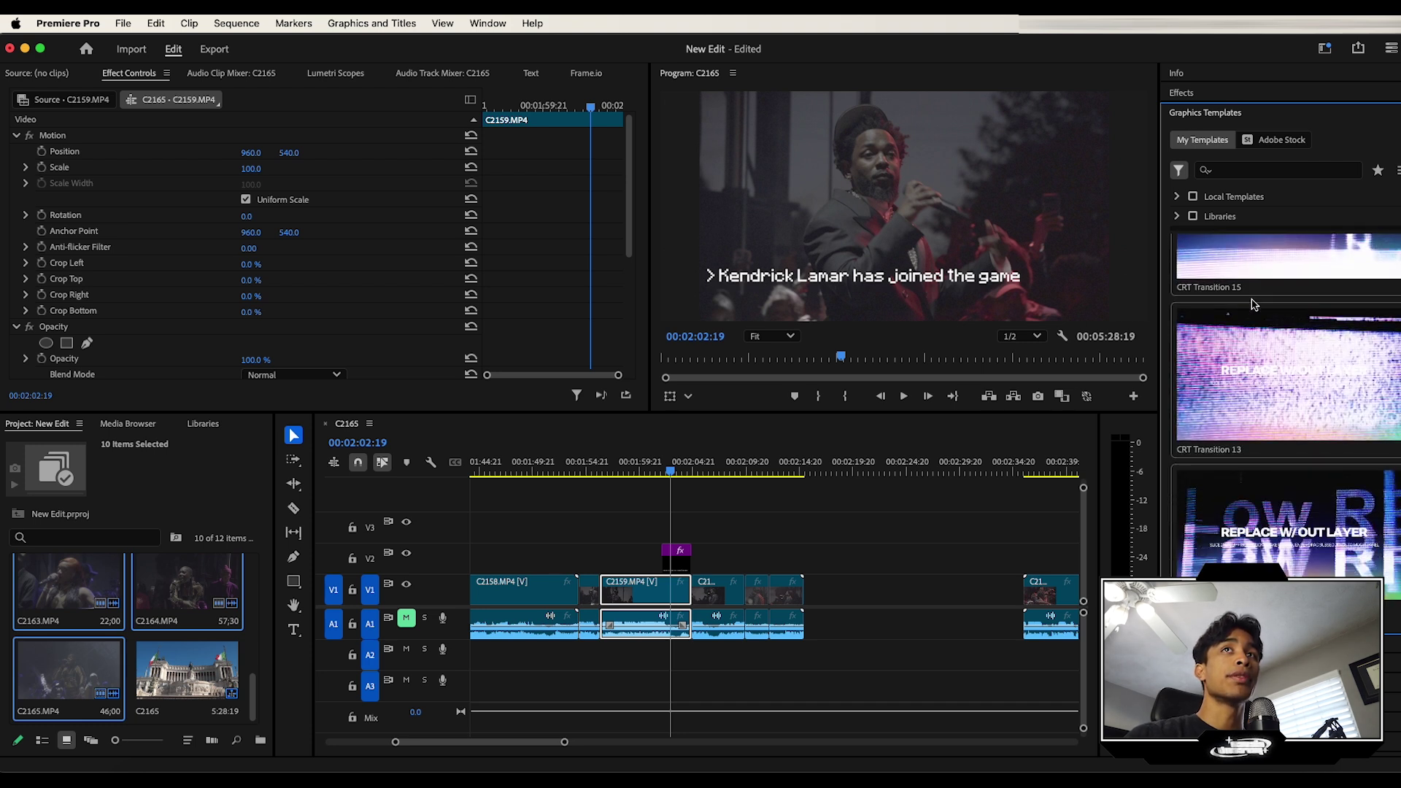
pyautogui.scroll(-15, 1285, 408)
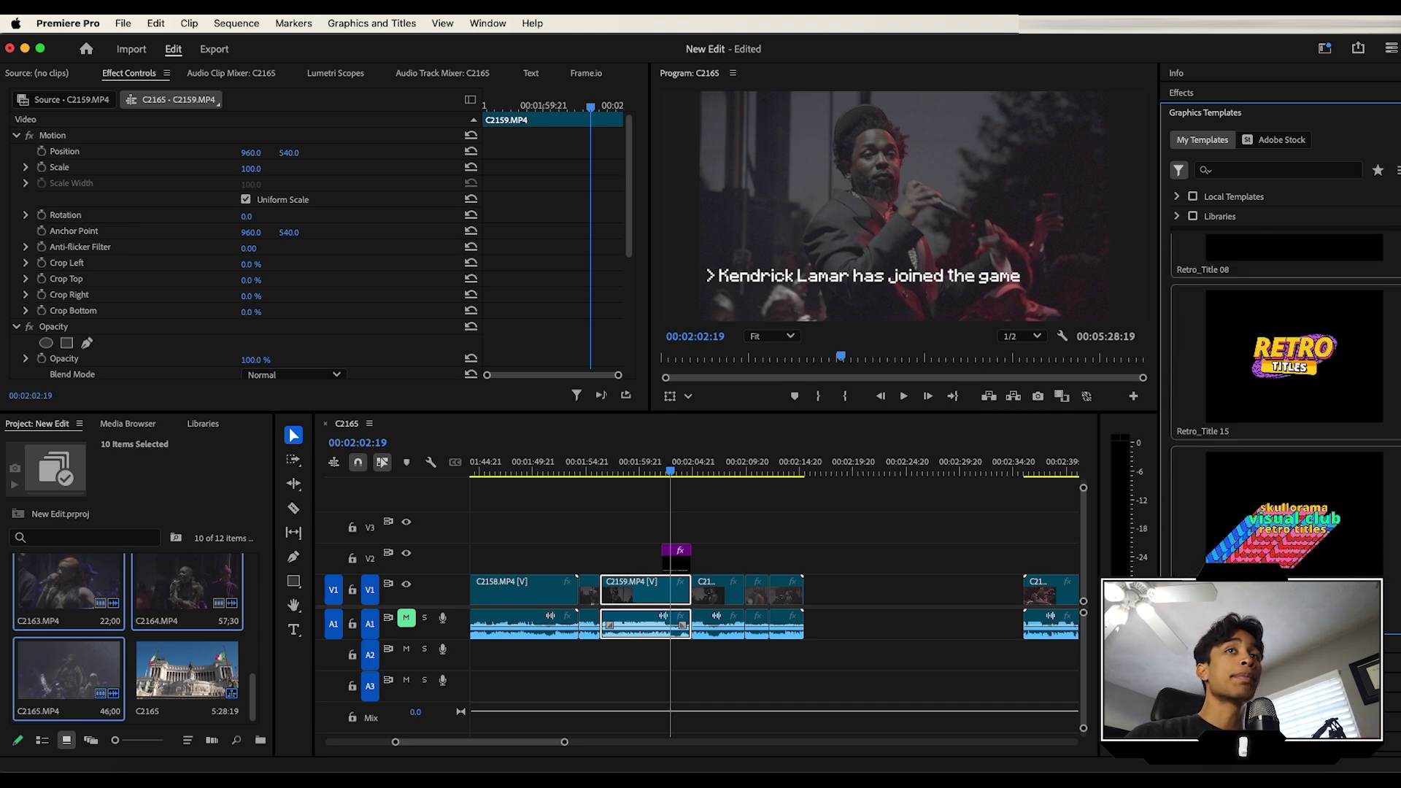
pyautogui.scroll(-15, 1285, 408)
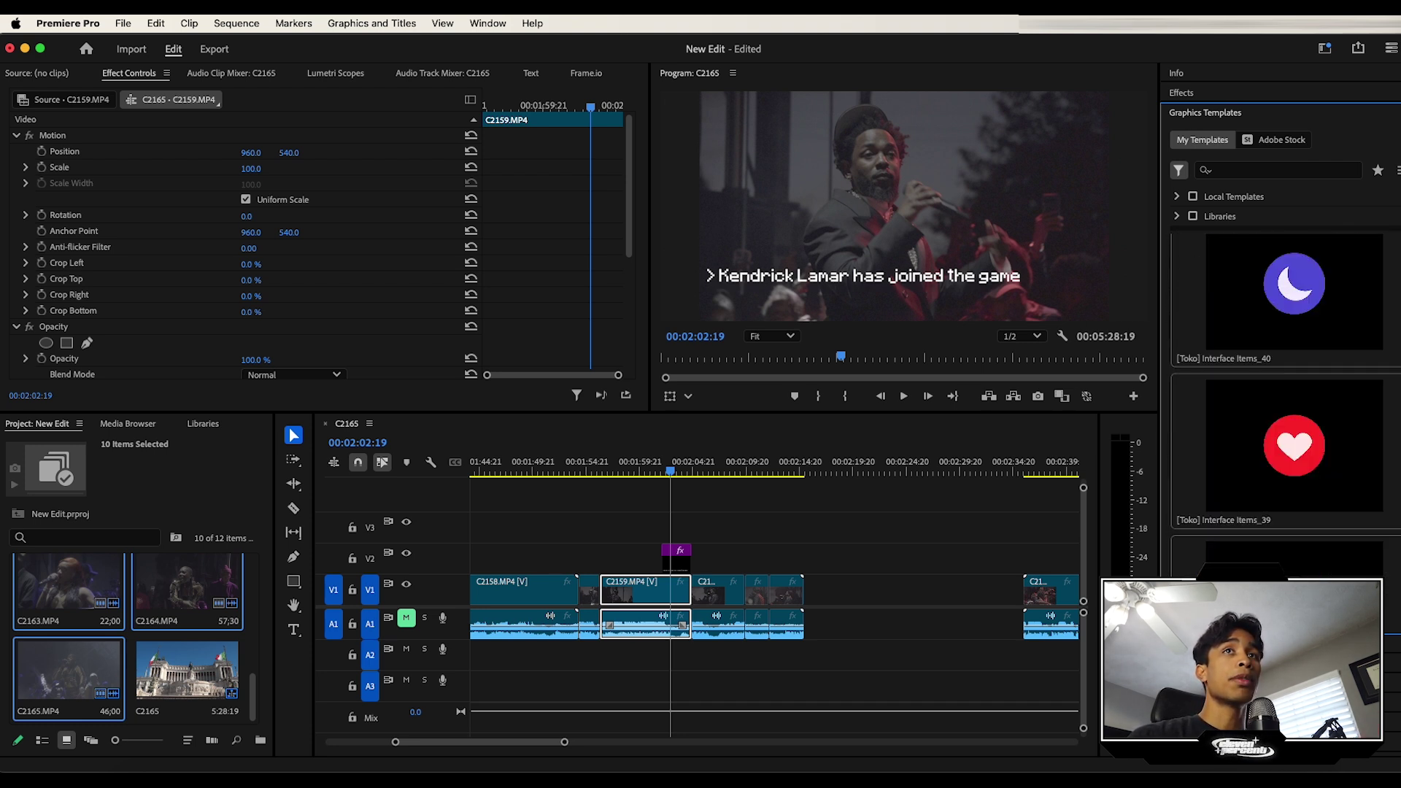
pyautogui.scroll(-15, 1284, 409)
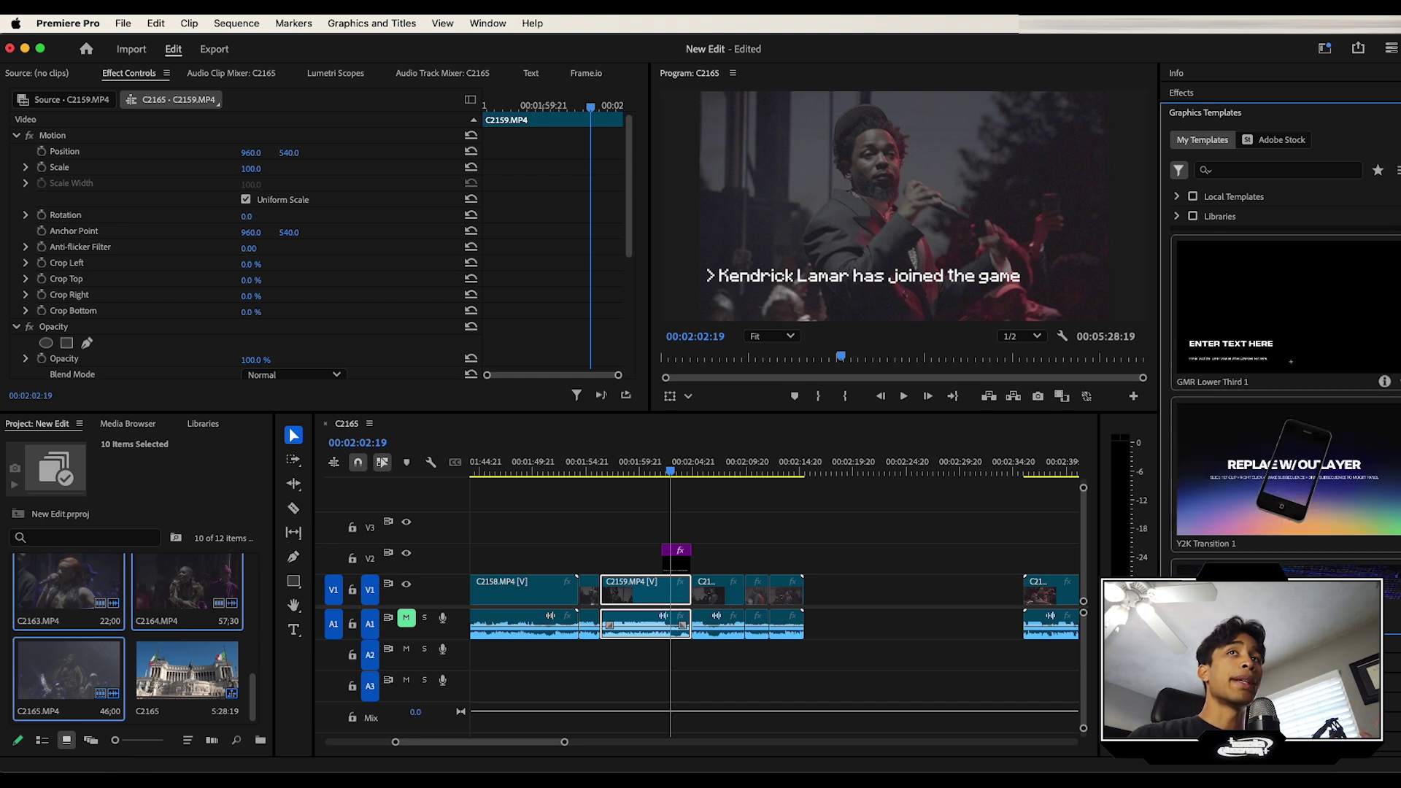
pyautogui.scroll(-4, 1284, 408)
pyautogui.scroll(-8, 1284, 408)
pyautogui.write('title')
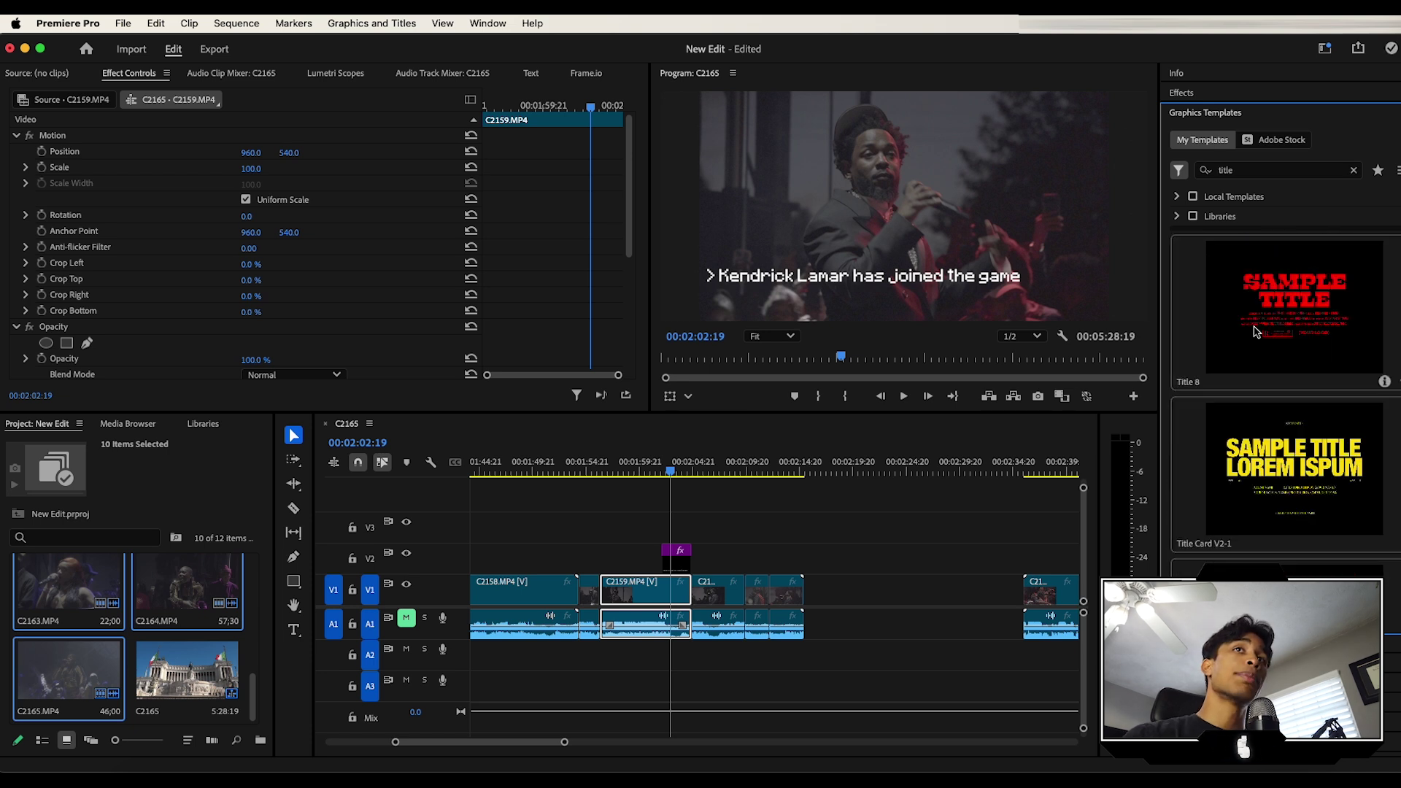
pyautogui.scroll(-2, 1273, 334)
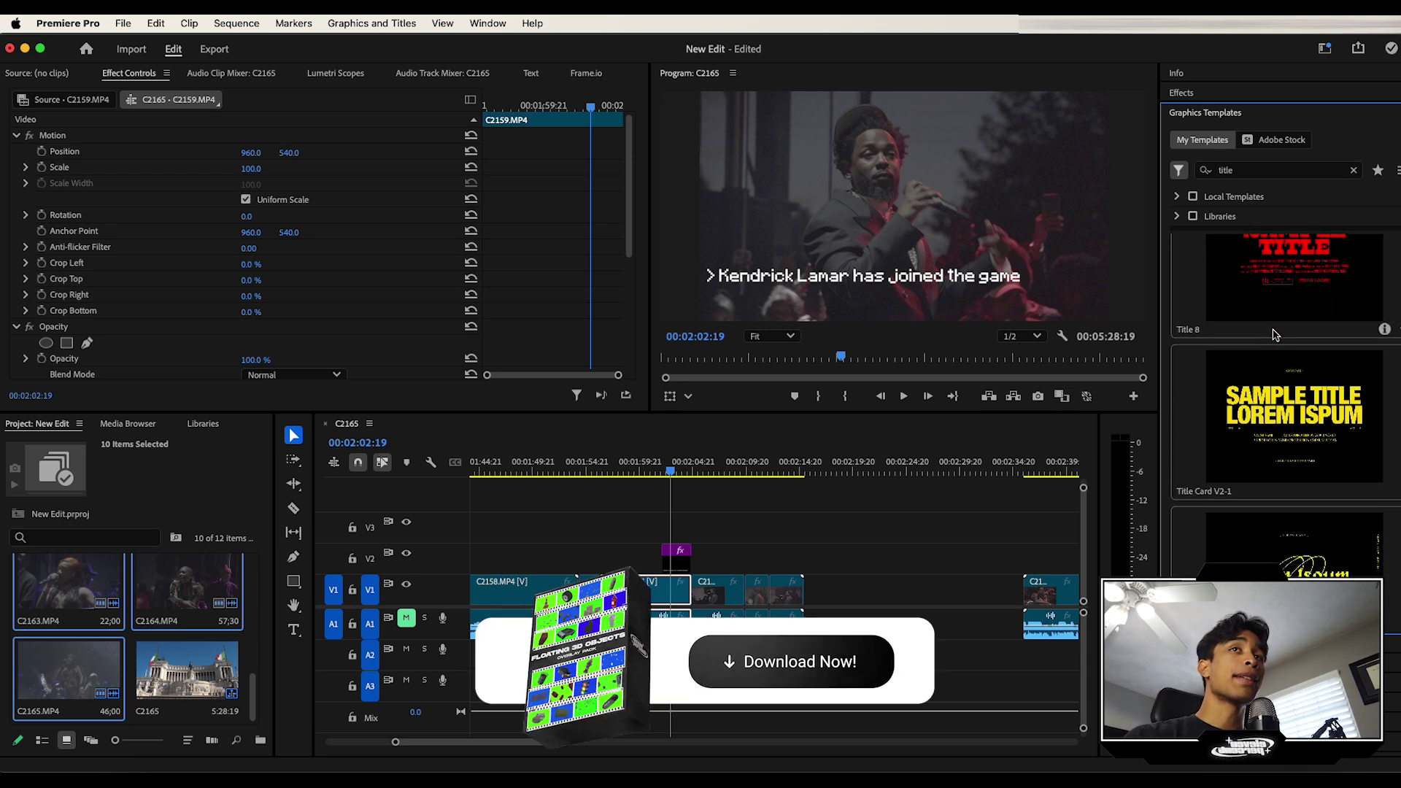
pyautogui.scroll(-5, 1321, 369)
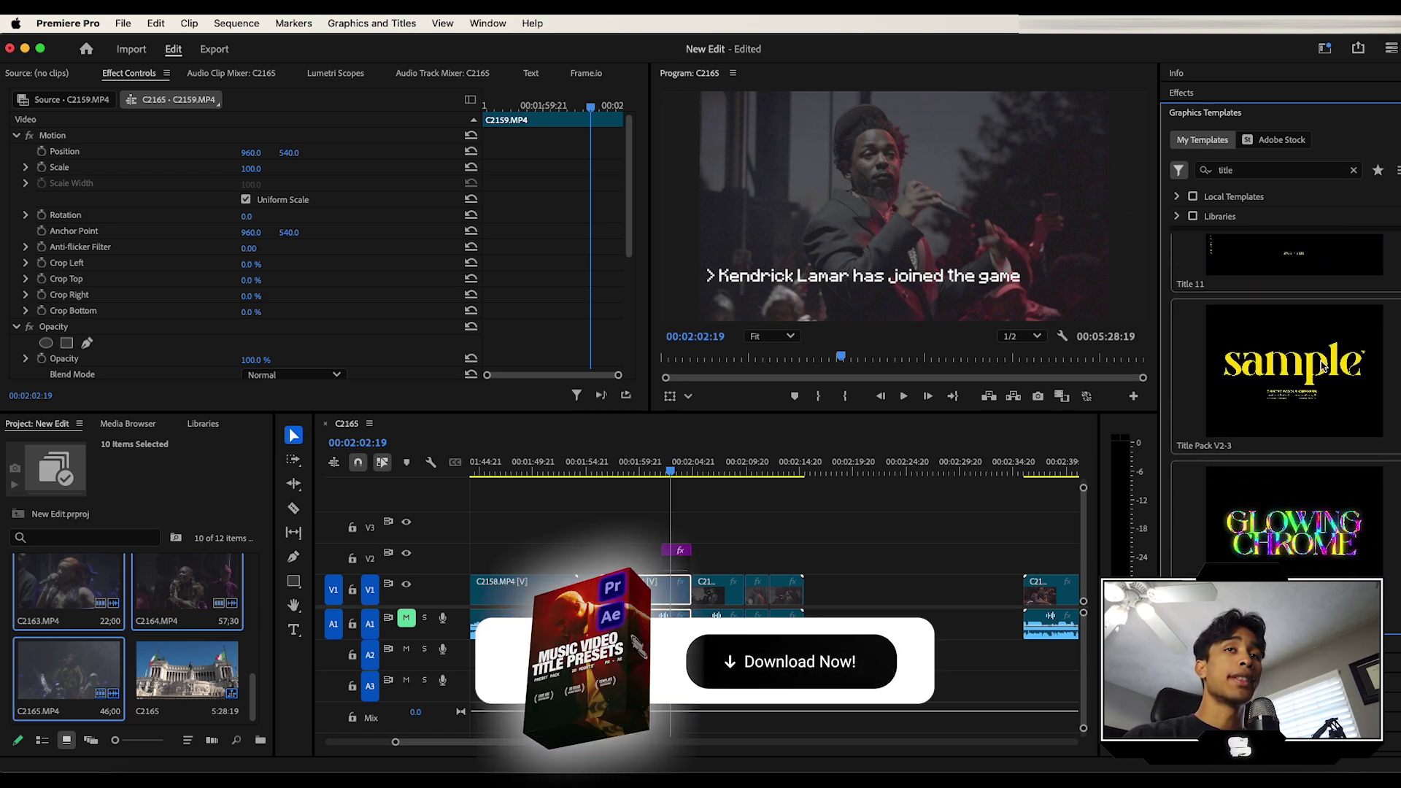
pyautogui.scroll(3, 1319, 374)
pyautogui.scroll(2, 1321, 375)
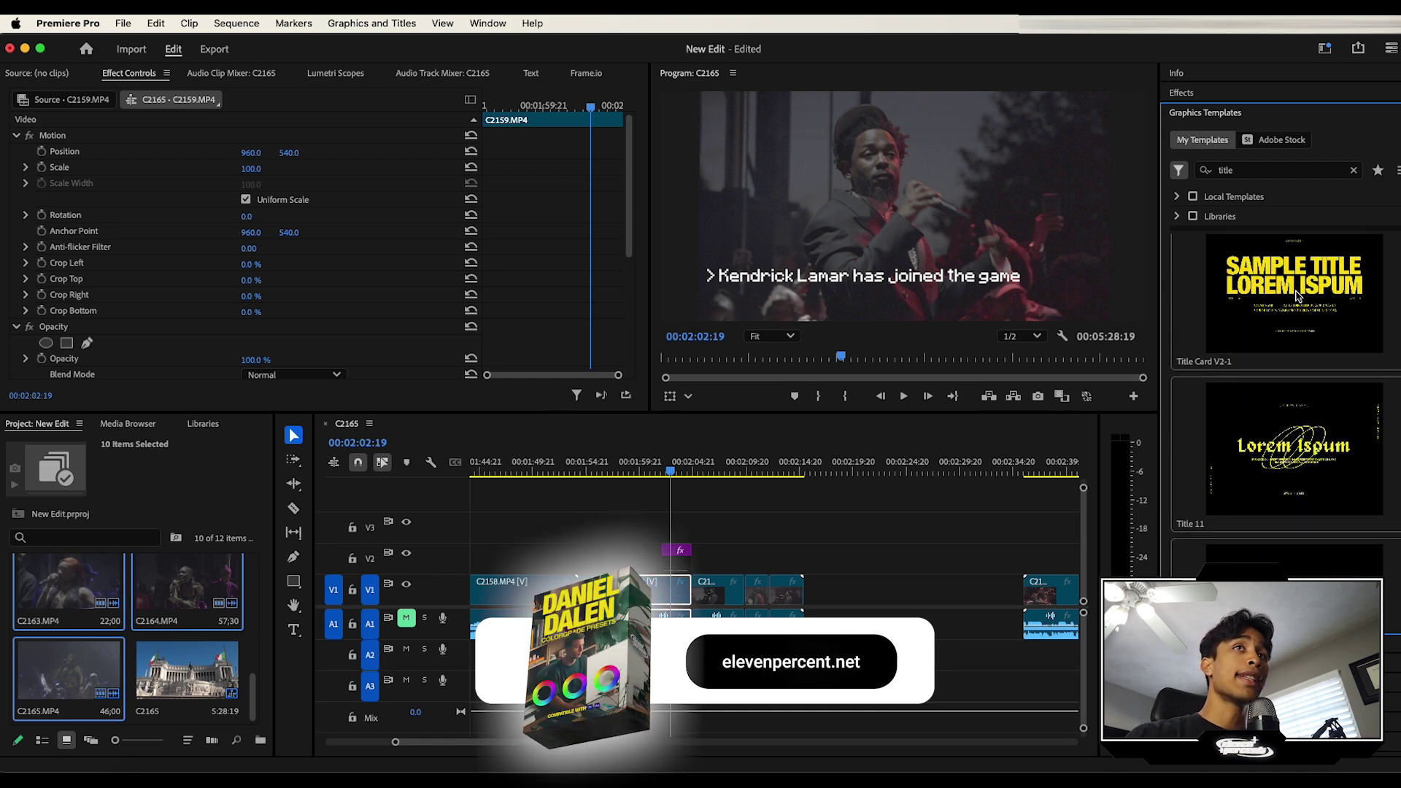
pyautogui.moveTo(1296, 310); pyautogui.dragTo(679, 476)
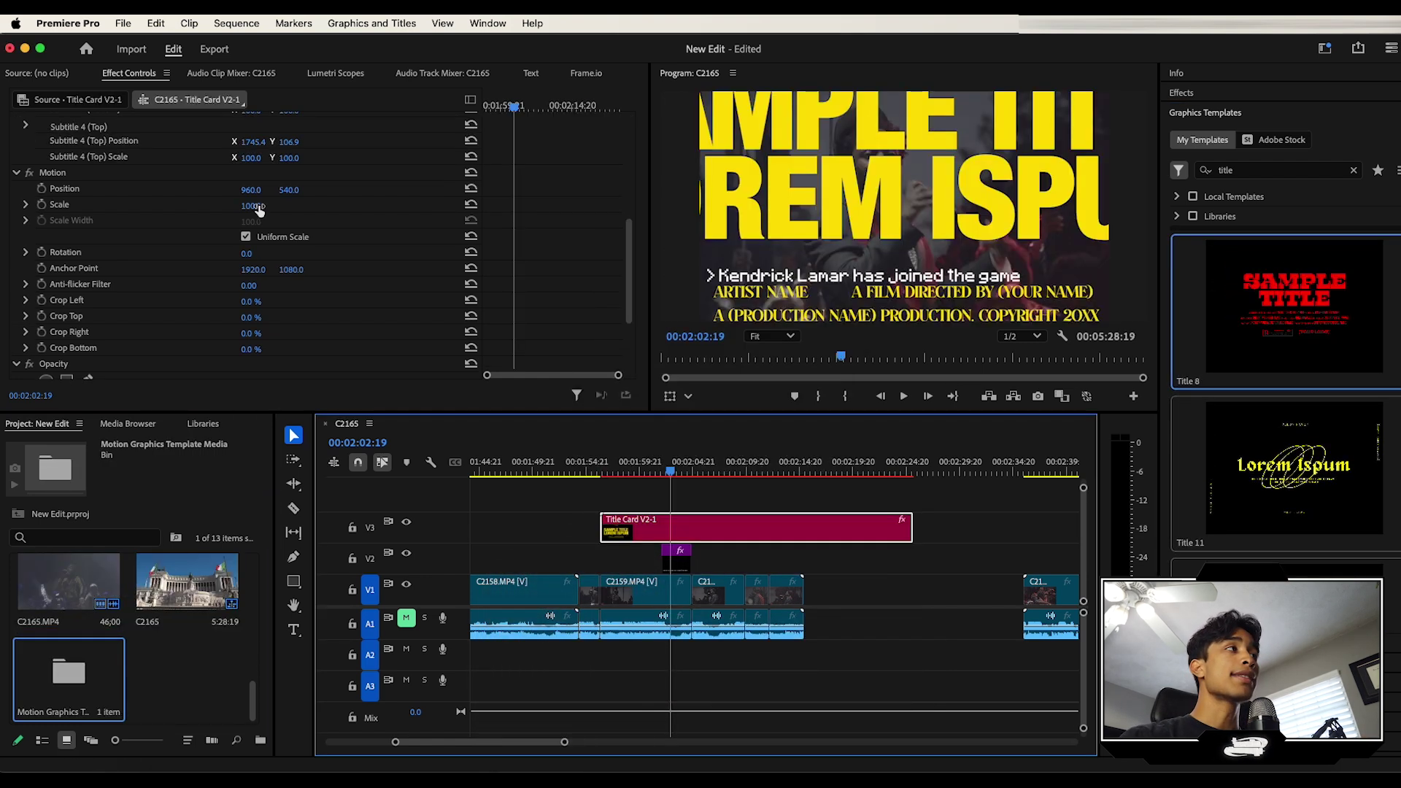
# Step: Scale the title card to 50 and hide the caption on track V2
pyautogui.click(262, 205)
pyautogui.press('Return')
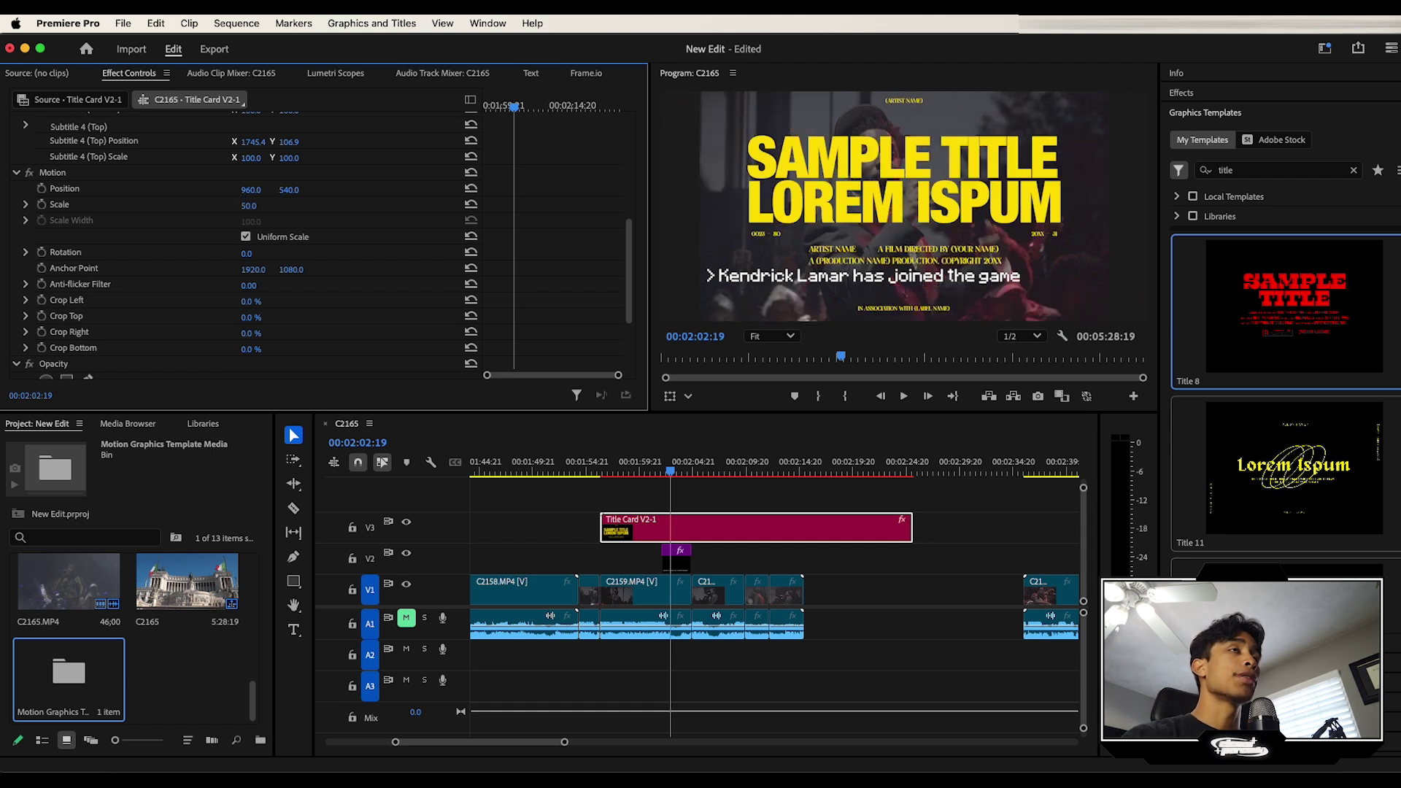
pyautogui.click(406, 553)
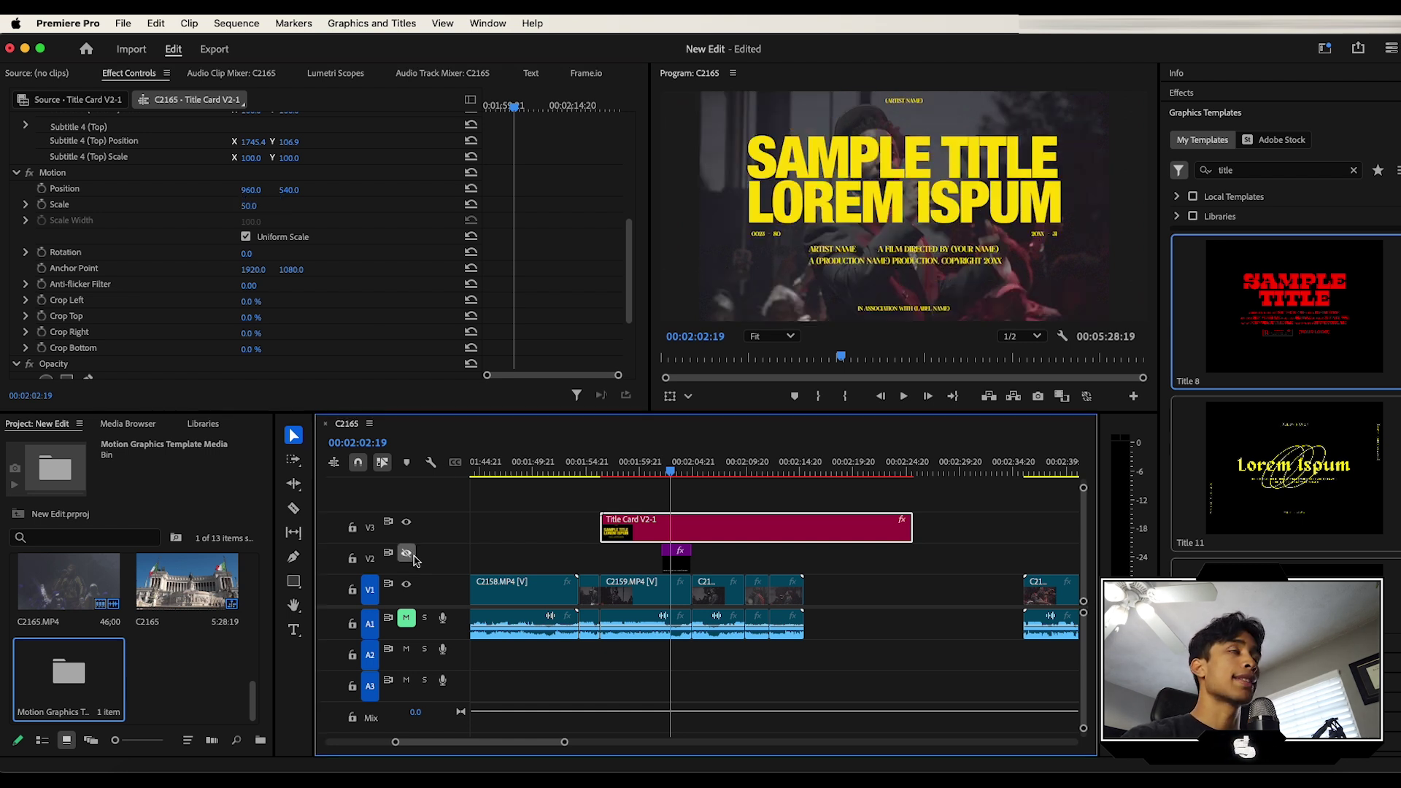
# Step: Replace the SAMPLE TITLE text with a name and trim the card to end with C2159
pyautogui.click(729, 532)
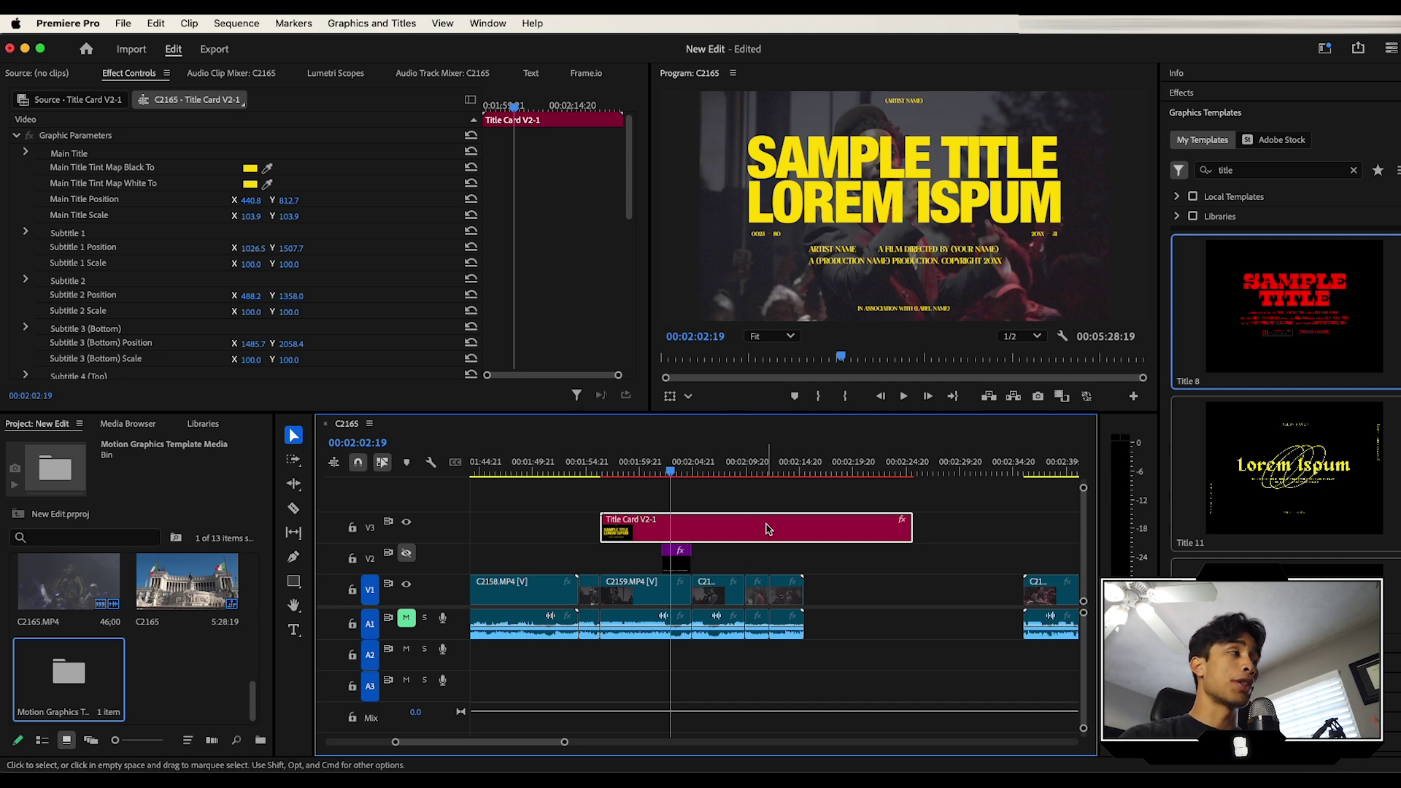
pyautogui.click(33, 180)
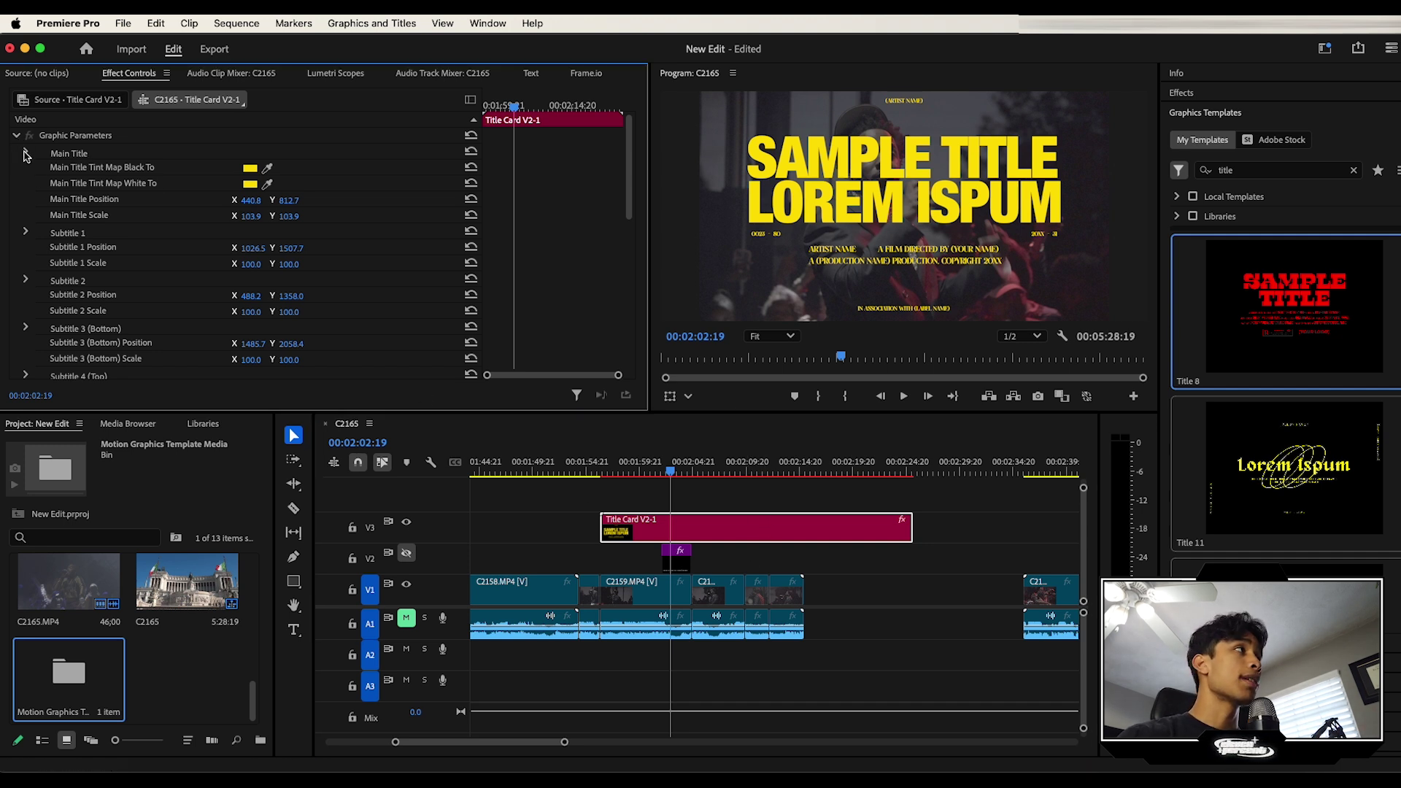
pyautogui.click(26, 153)
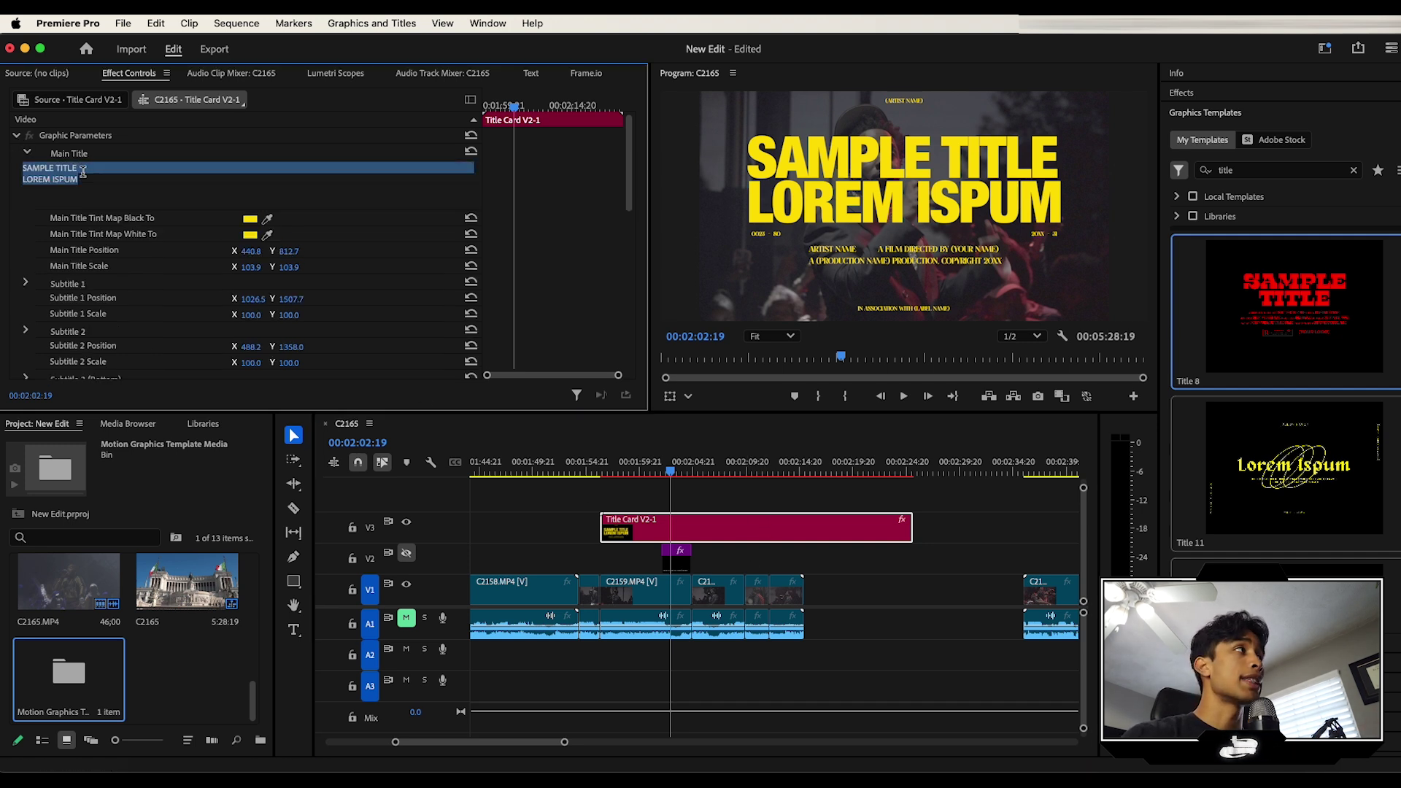
pyautogui.tripleClick(60, 169)
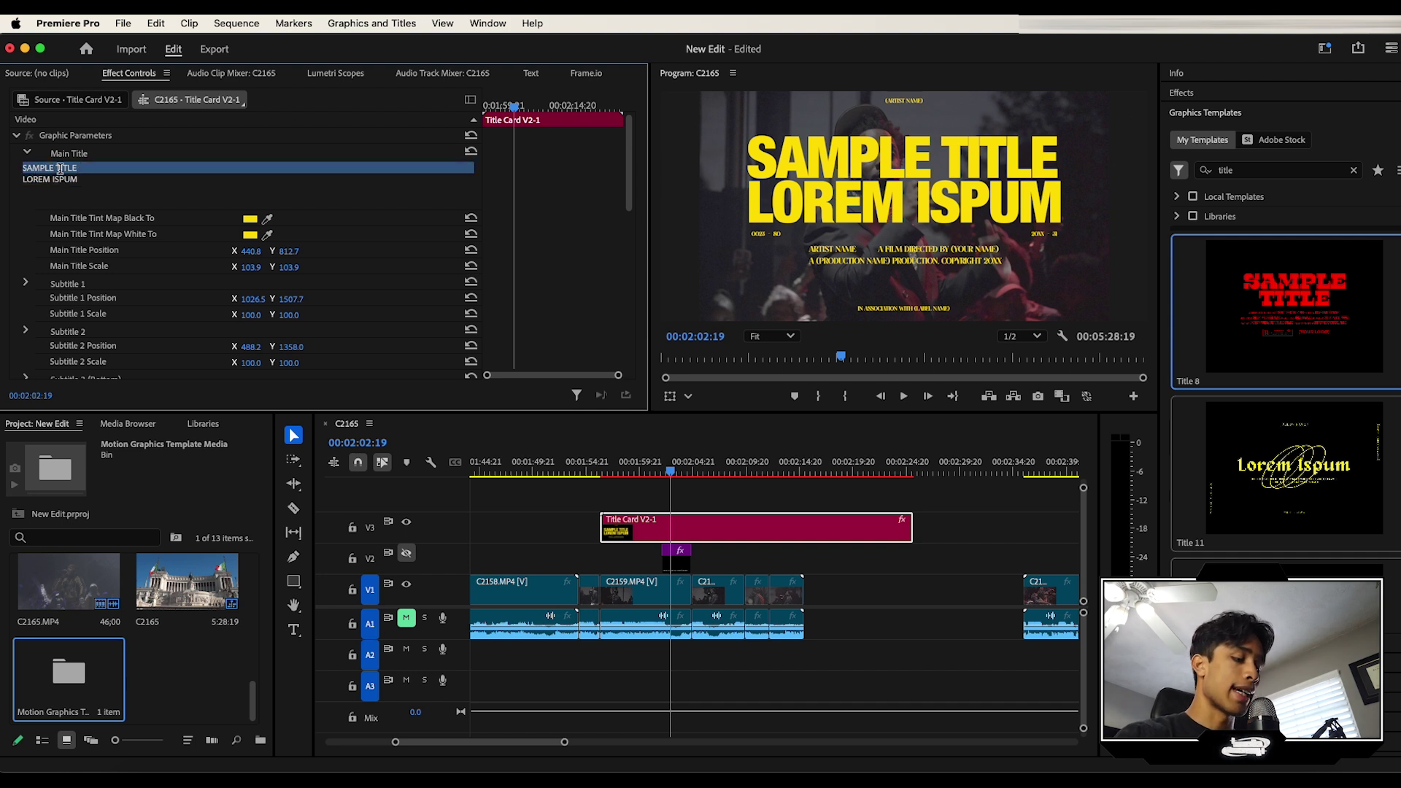
pyautogui.moveTo(667, 469); pyautogui.dragTo(651, 469)
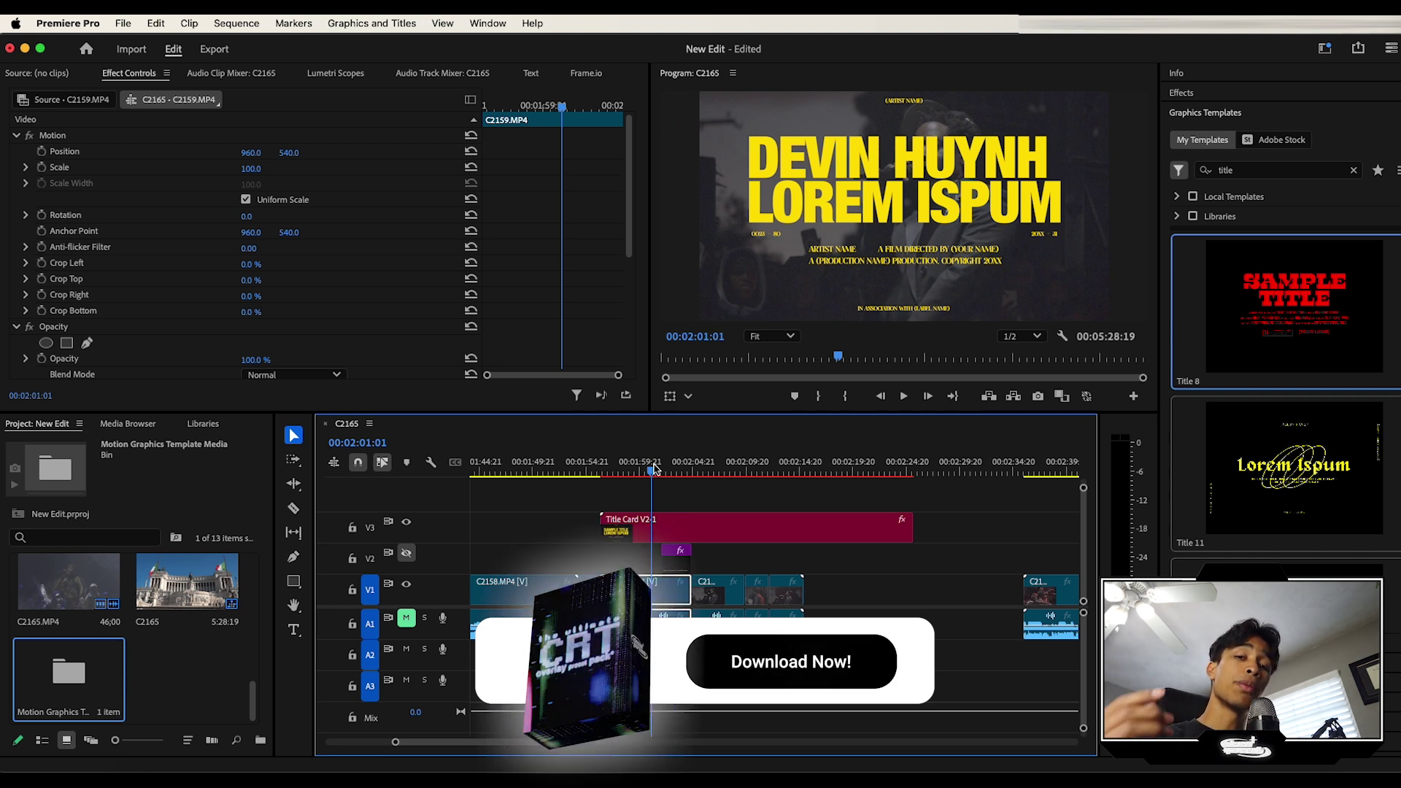
pyautogui.moveTo(912, 527); pyautogui.dragTo(690, 526)
# Step: Set the second C2158 clip to 50% speed in Speed/Duration and play it back
pyautogui.click(694, 467)
pyautogui.moveTo(693, 468); pyautogui.dragTo(709, 465)
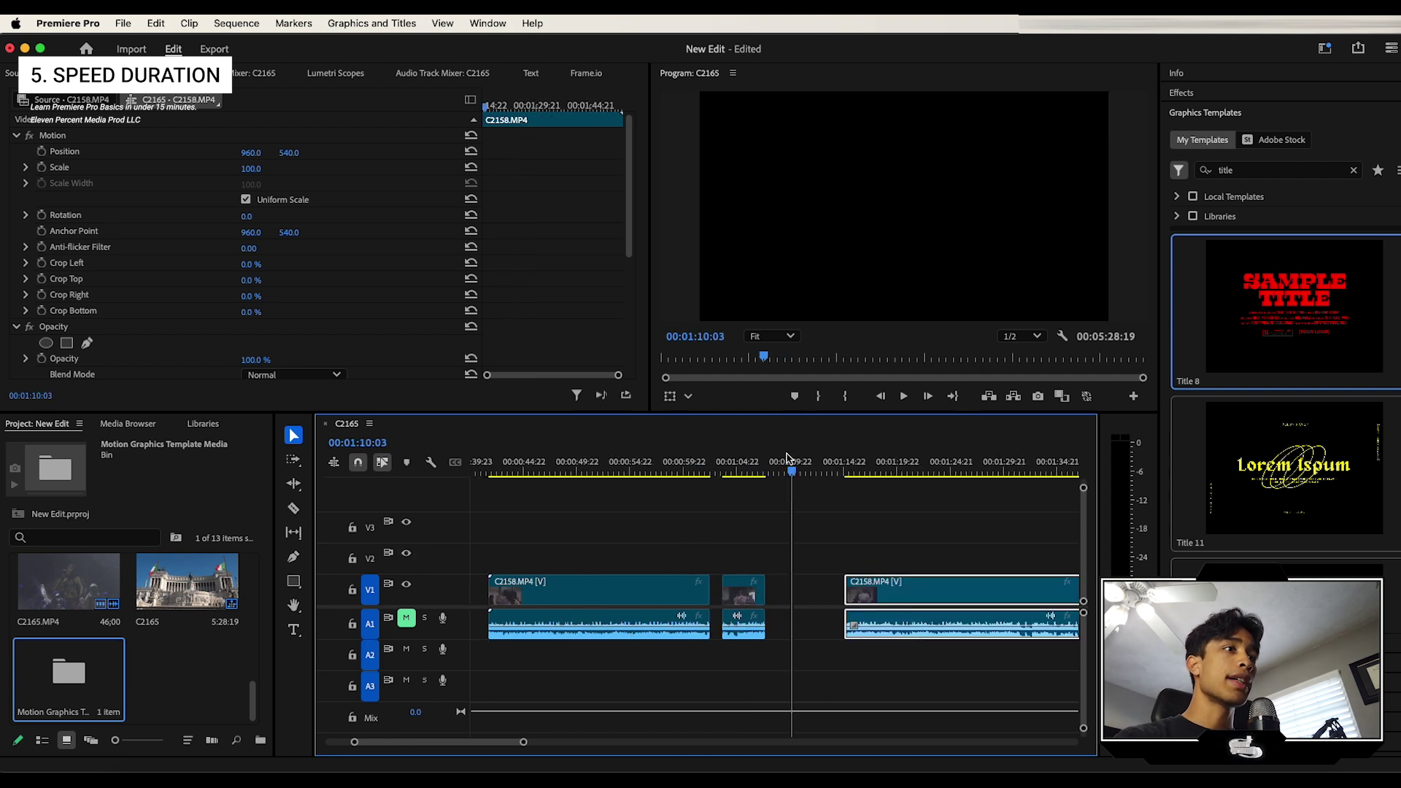
pyautogui.click(739, 461)
pyautogui.press('=')
pyautogui.press('=')
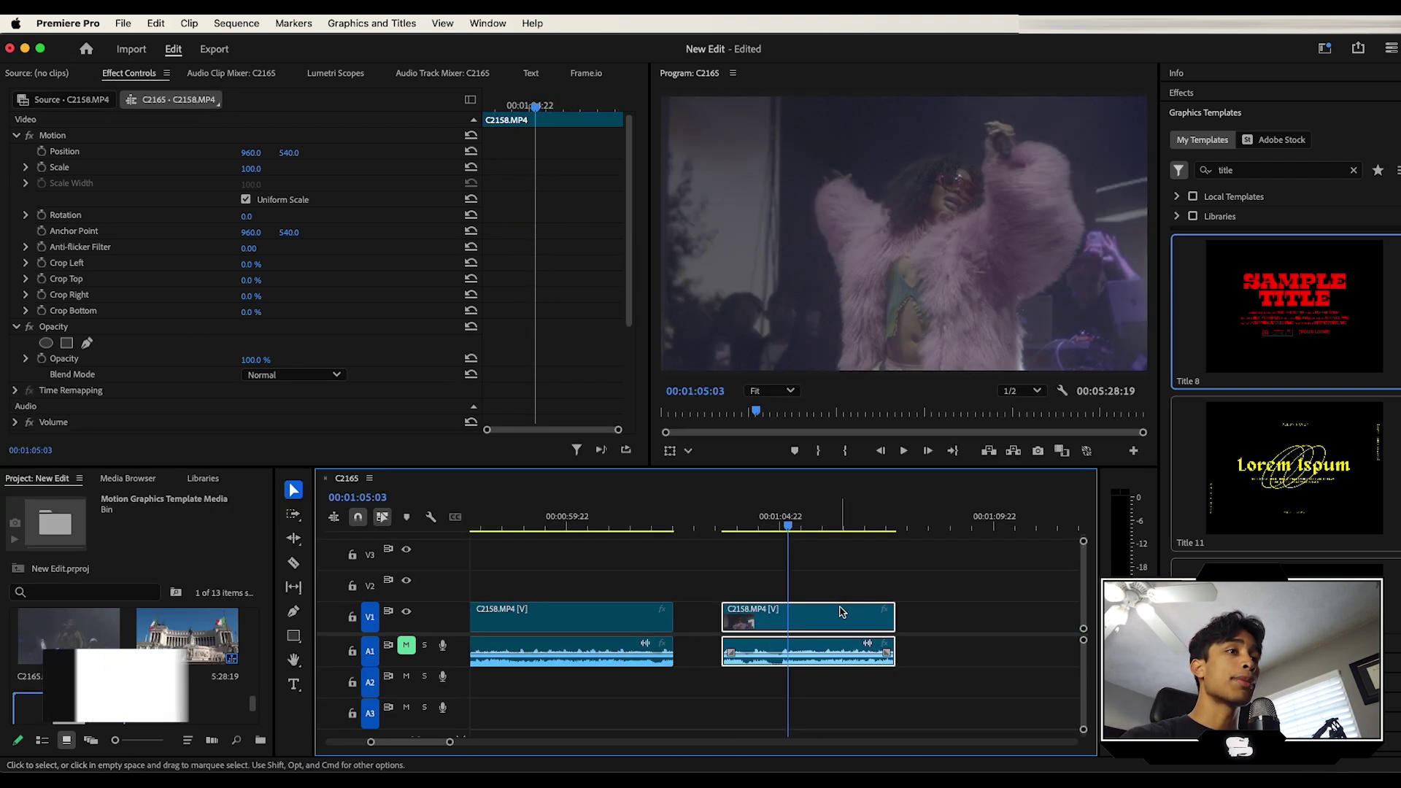
pyautogui.rightClick(831, 604)
pyautogui.scroll(-10, 903, 584)
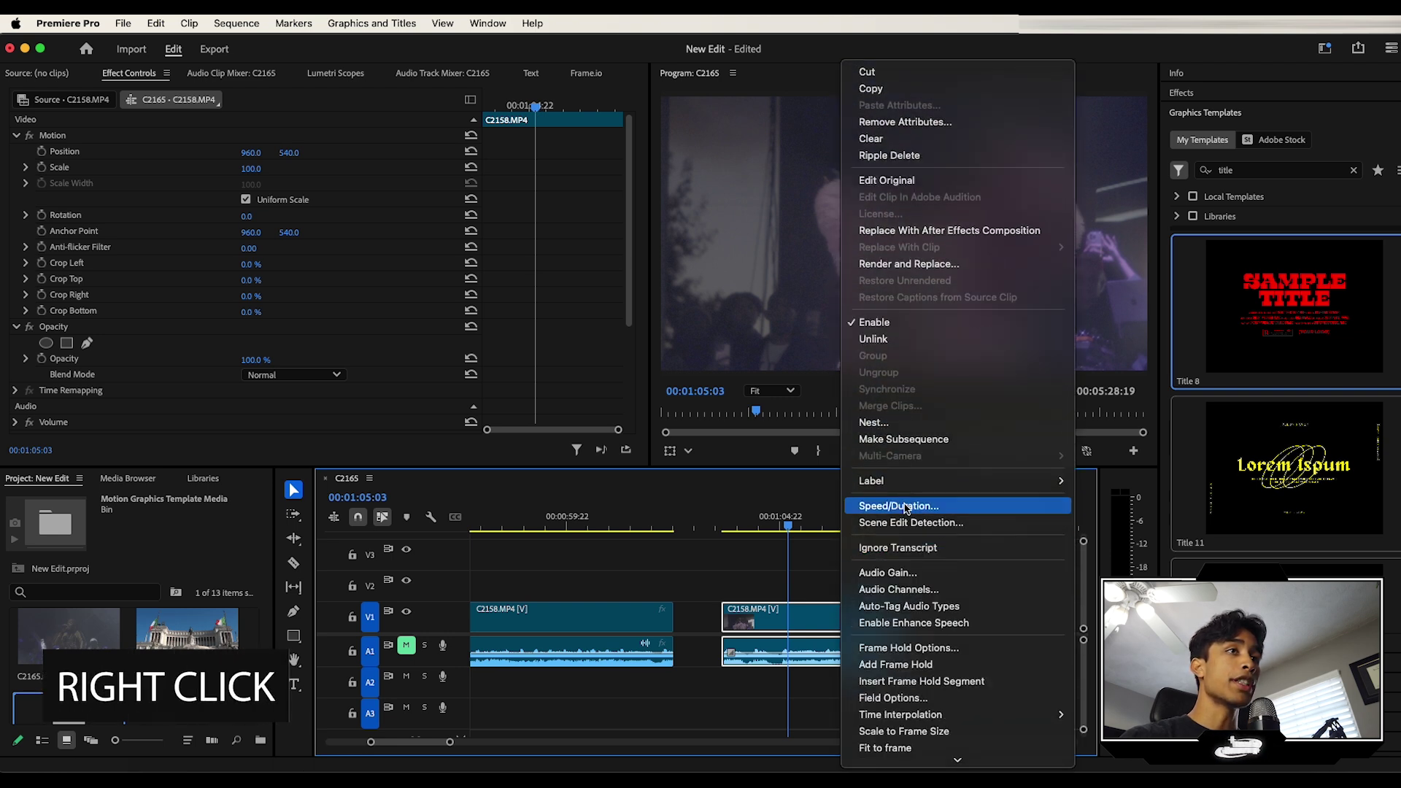
pyautogui.click(904, 504)
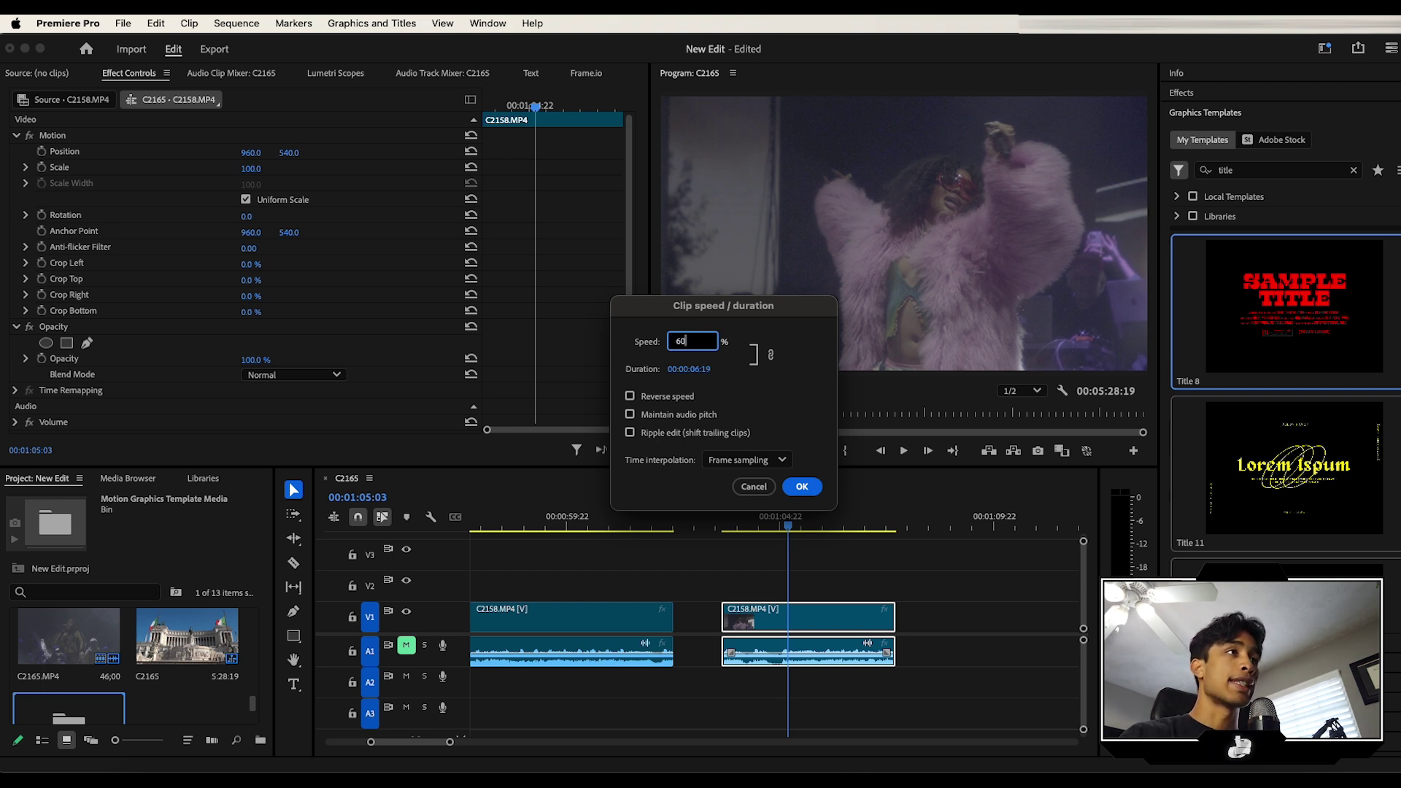
pyautogui.press('Return')
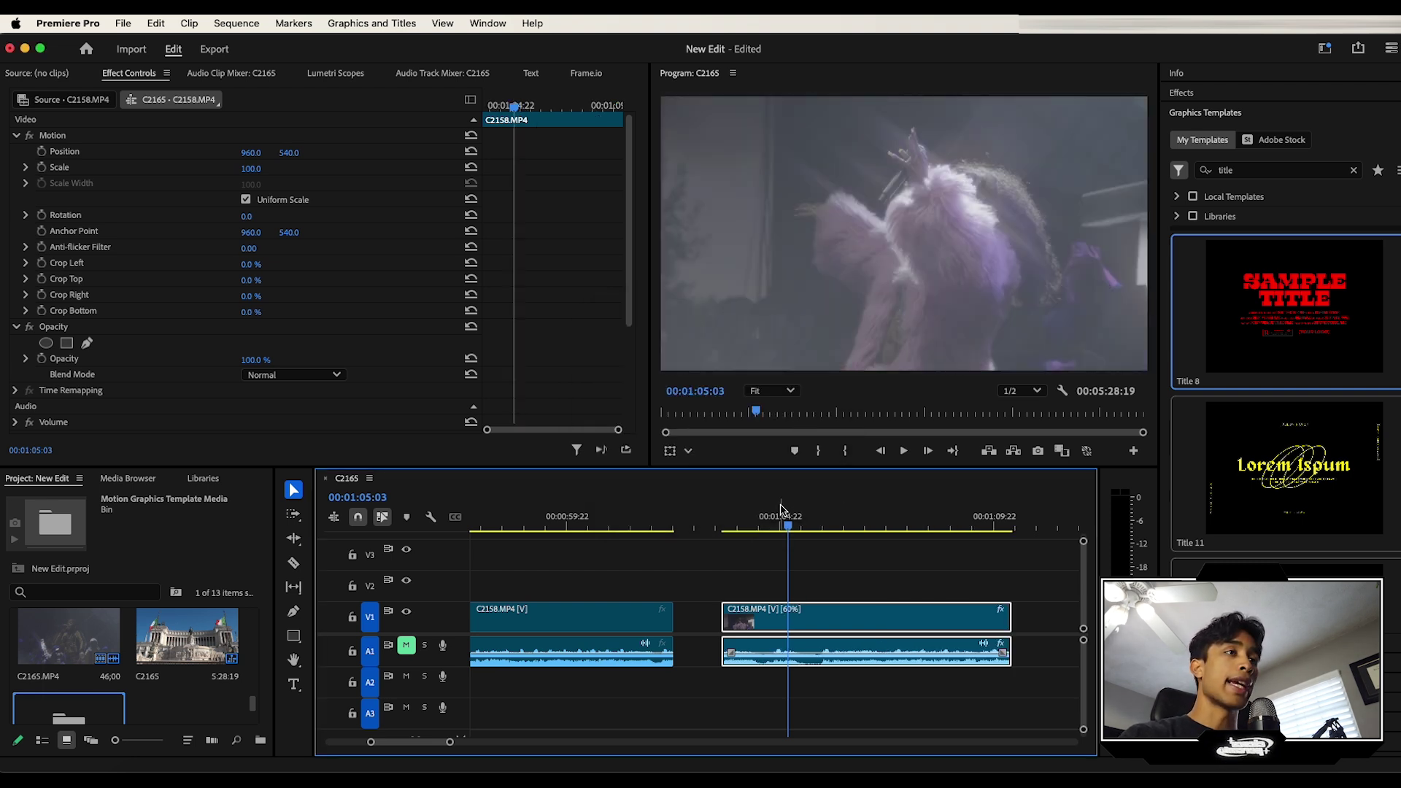
pyautogui.click(733, 514)
pyautogui.press('space')
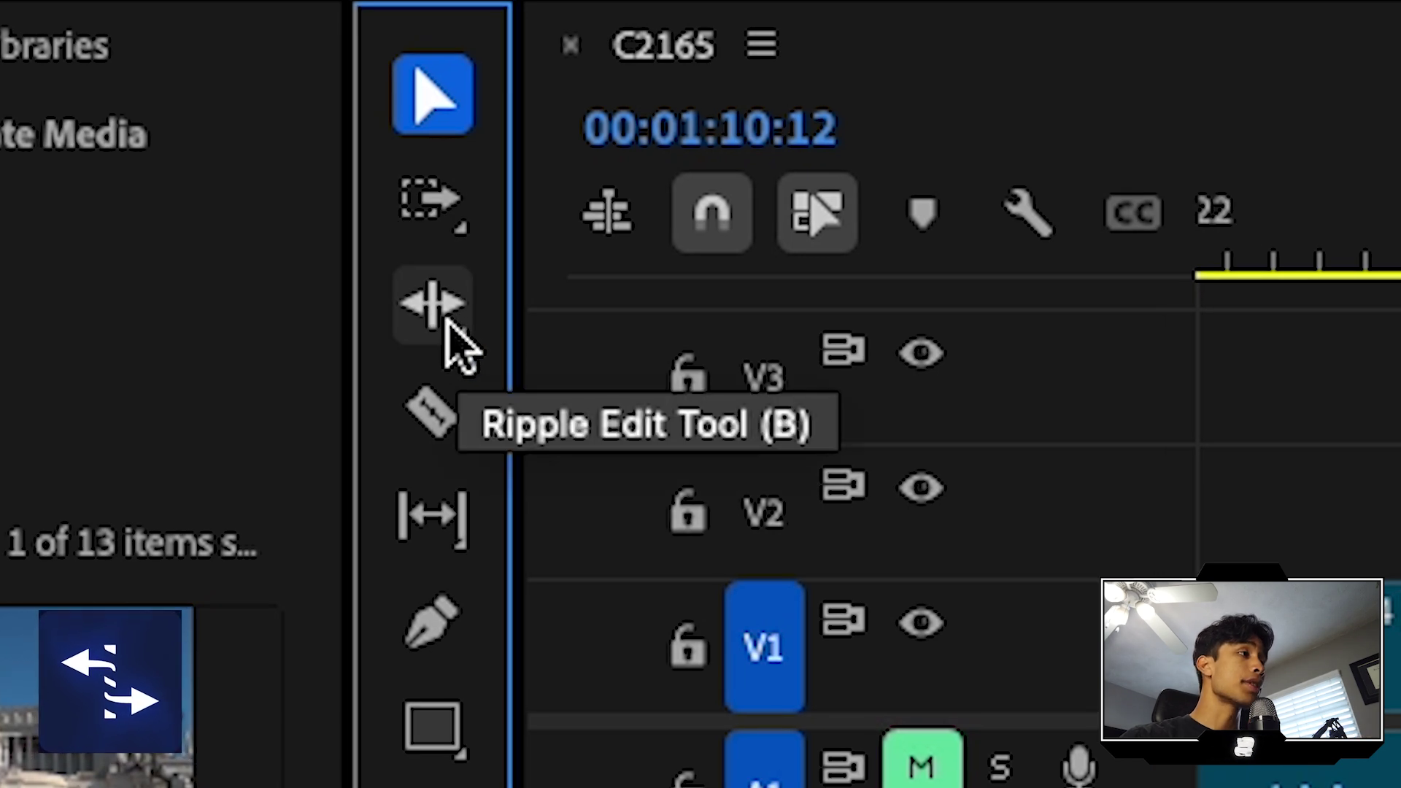
# Step: Rate-stretch the middle C2158 clip's ends outward to 32.45% speed, preview it, then undo
pyautogui.click(437, 314)
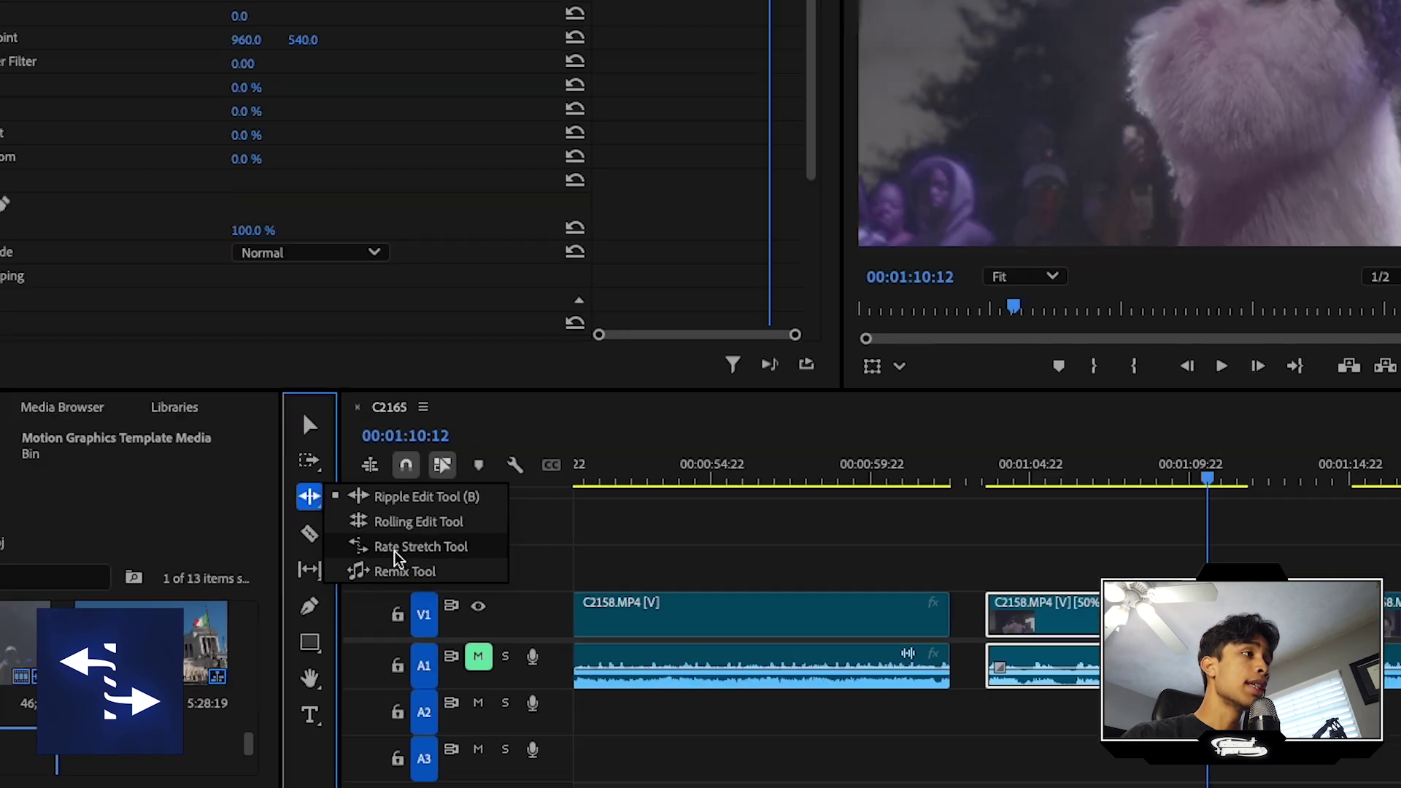
pyautogui.click(679, 463)
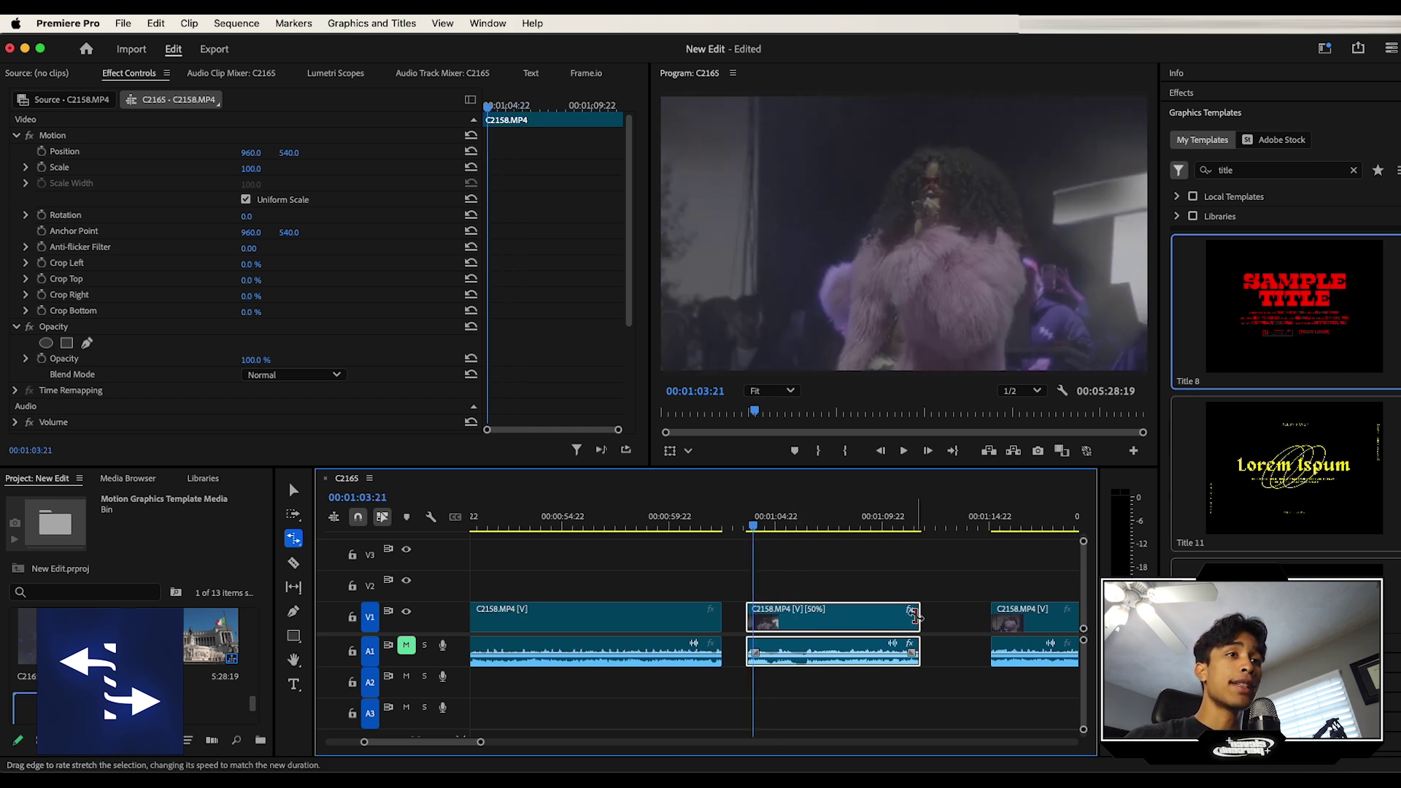
pyautogui.moveTo(915, 616); pyautogui.dragTo(990, 616)
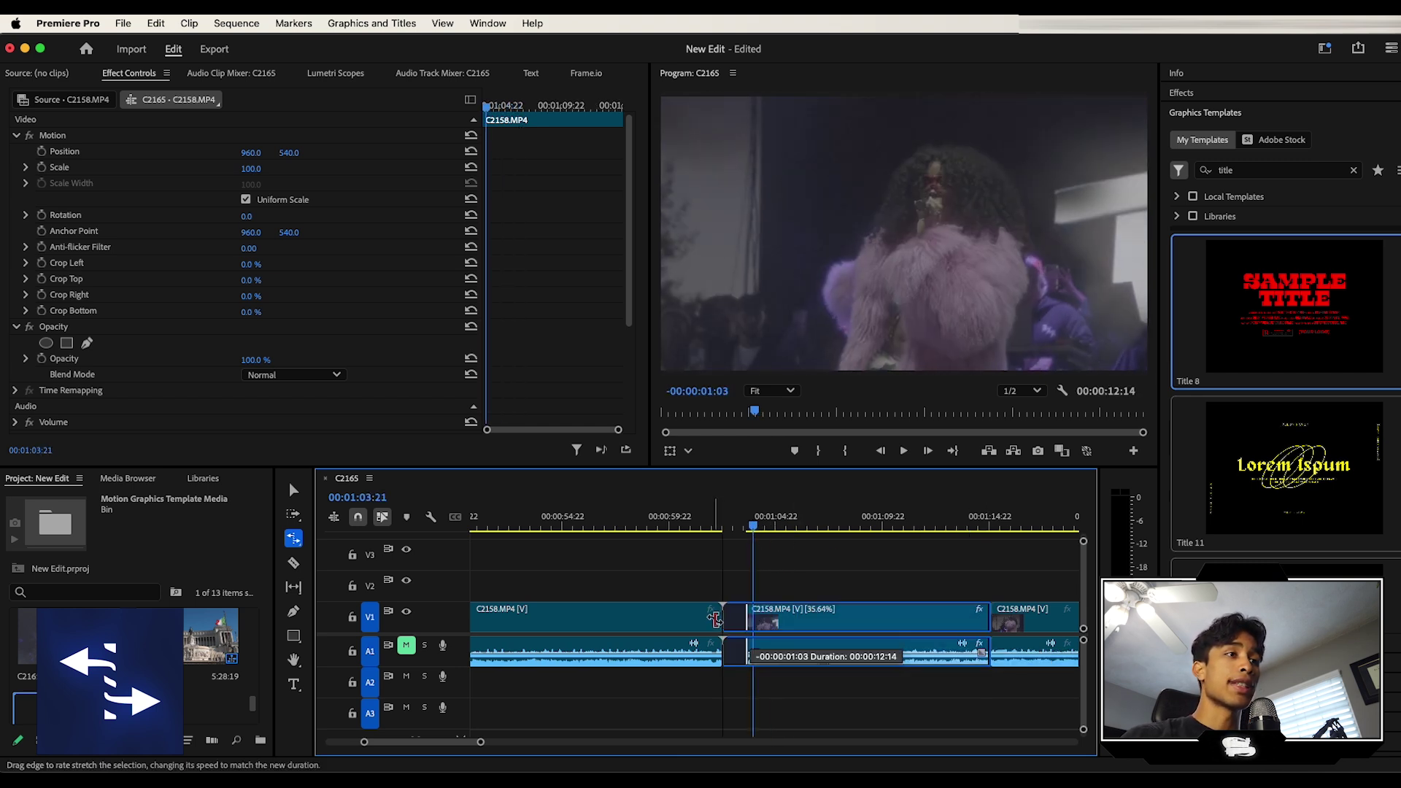
pyautogui.moveTo(748, 616); pyautogui.dragTo(725, 607)
pyautogui.press('v')
pyautogui.press('space')
pyautogui.hotkey('ctrl', 'z')
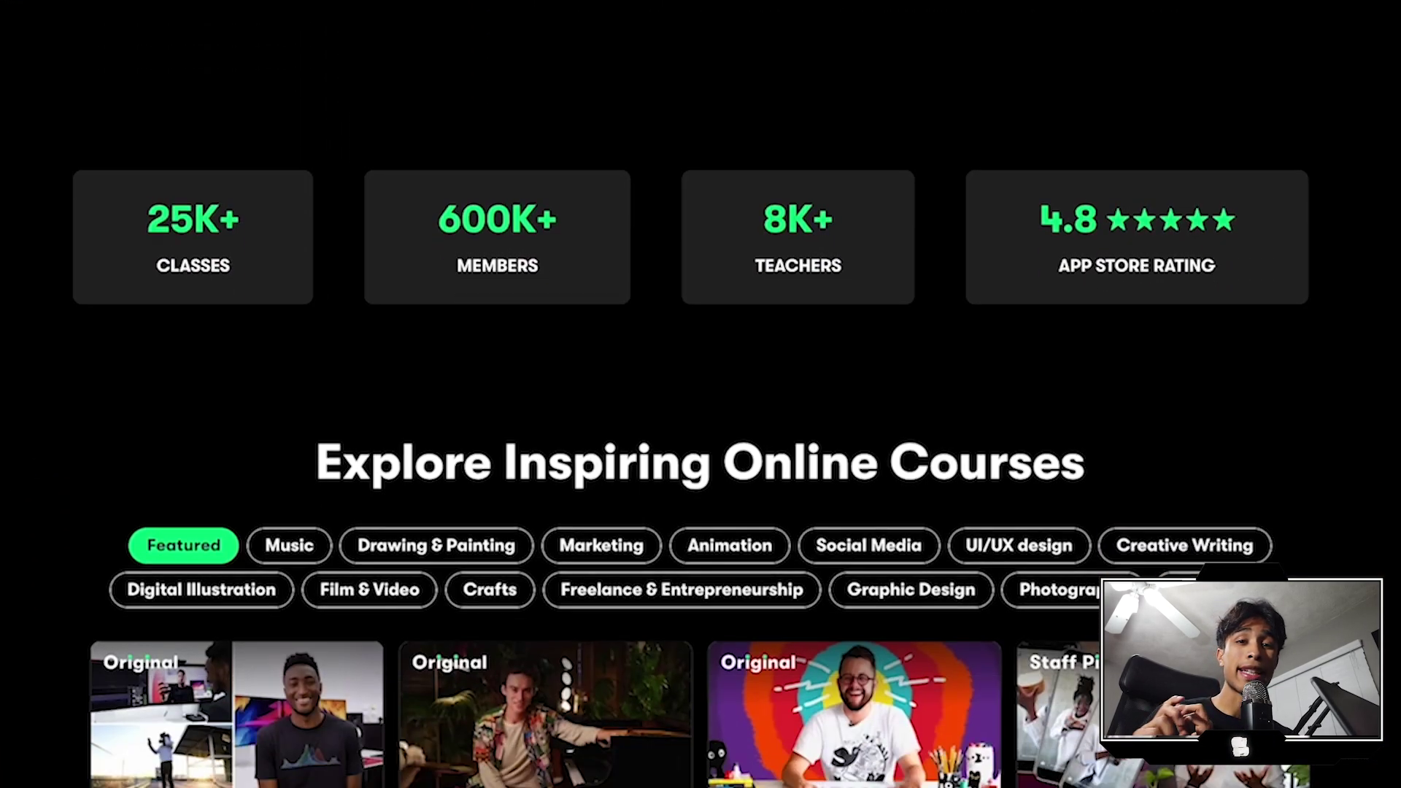
# Step: Scroll down the Skillshare homepage and open the list of class categories
pyautogui.scroll(-1, 700, 394)
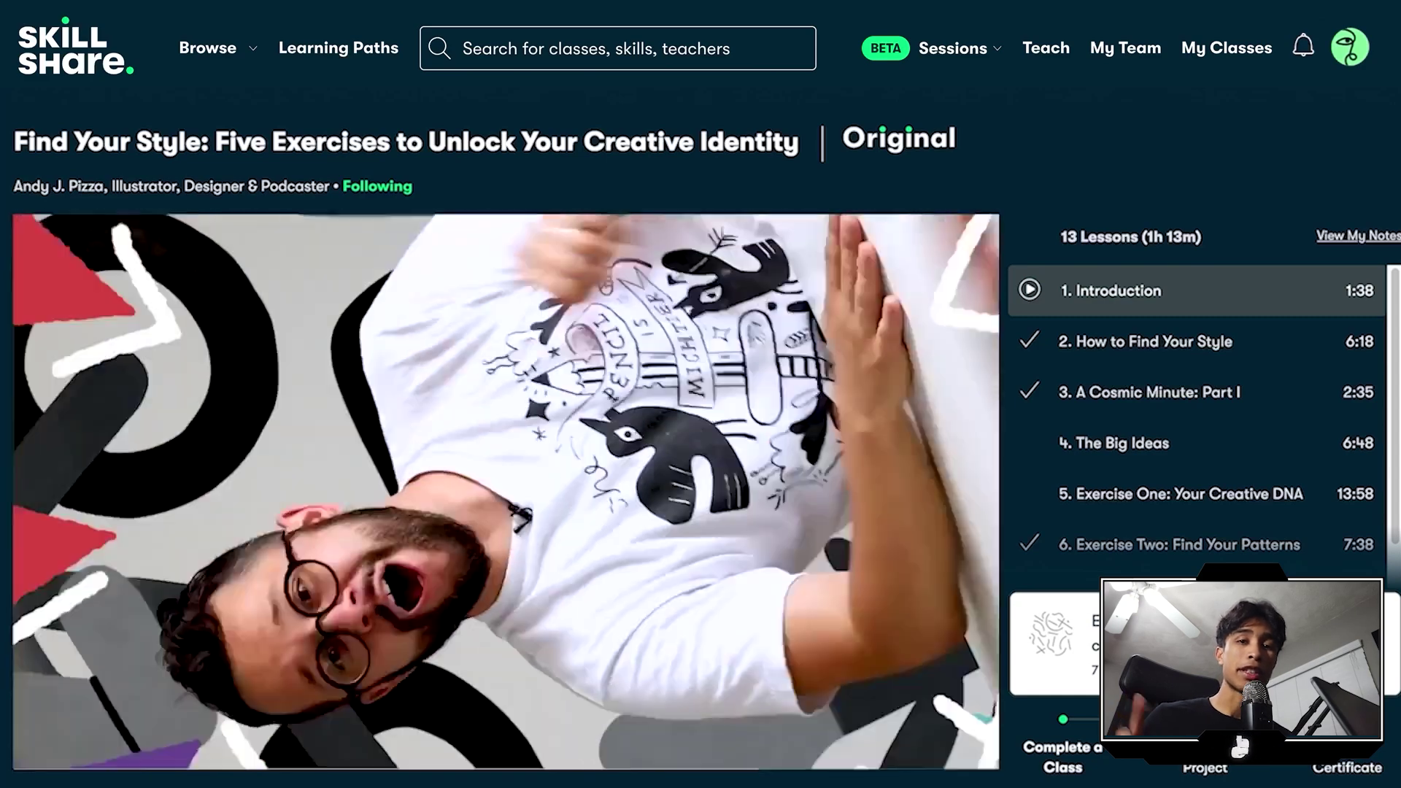
pyautogui.scroll(-7, 34, 354)
pyautogui.scroll(-1, 34, 354)
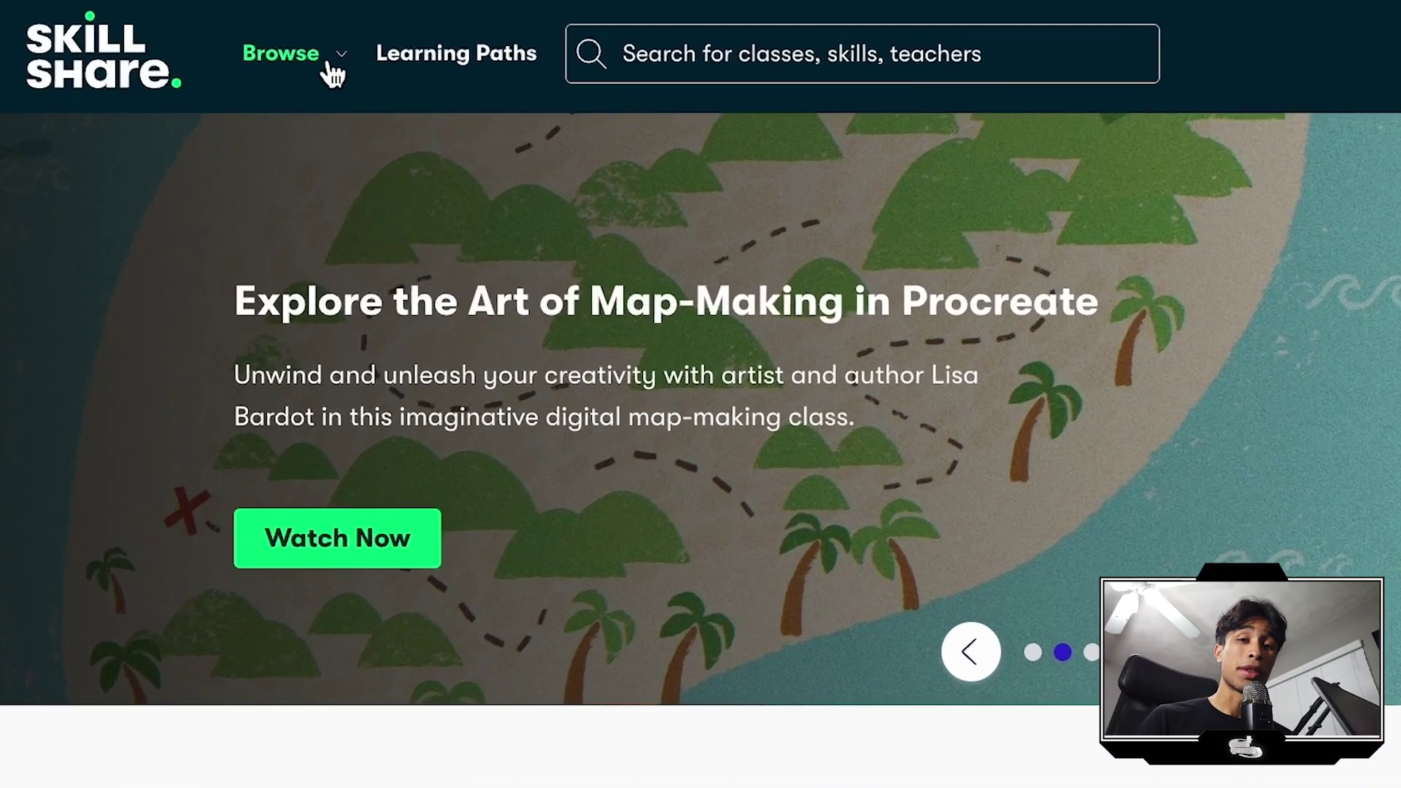
pyautogui.click(300, 52)
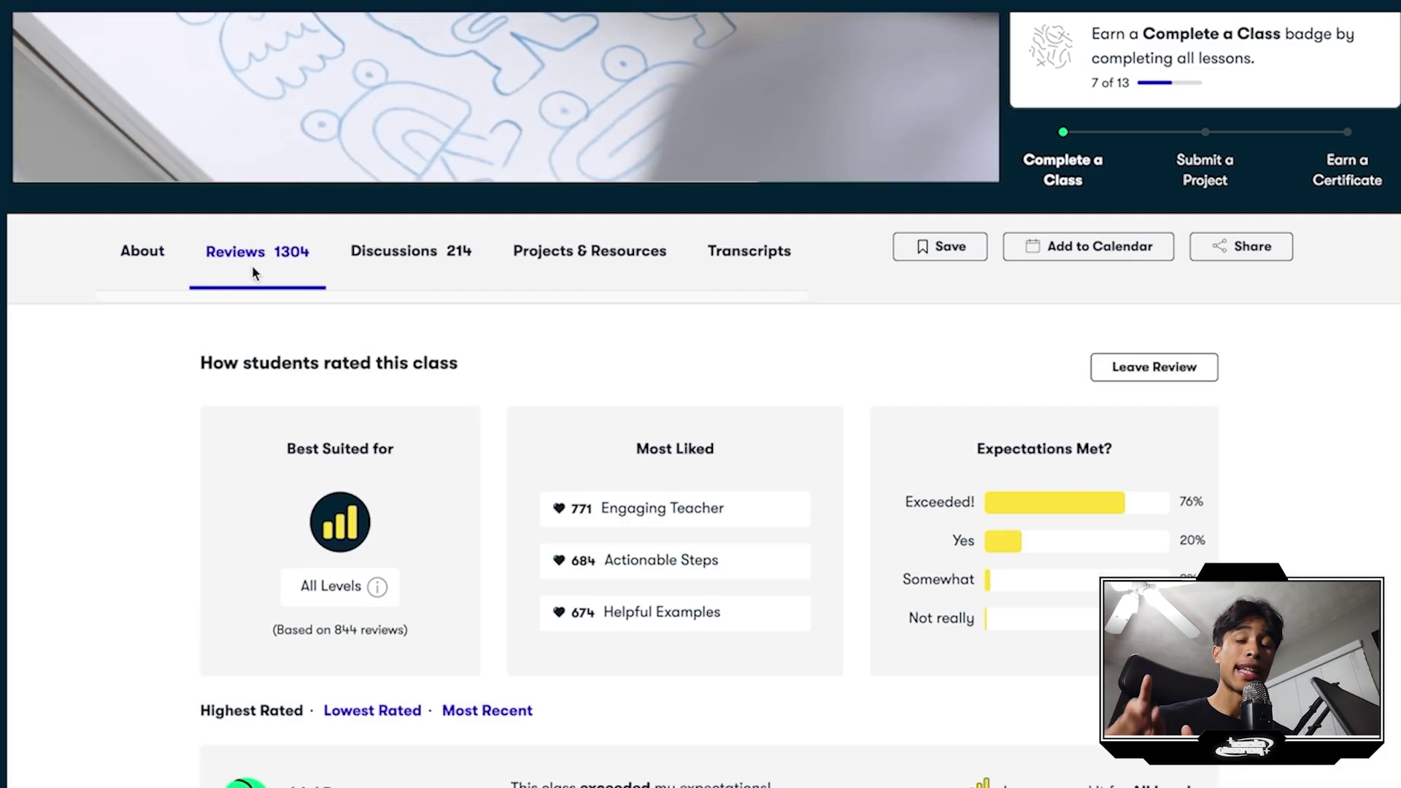
# Step: View the class's Discussions and Projects & Resources tabs and scroll through student projects
pyautogui.click(367, 282)
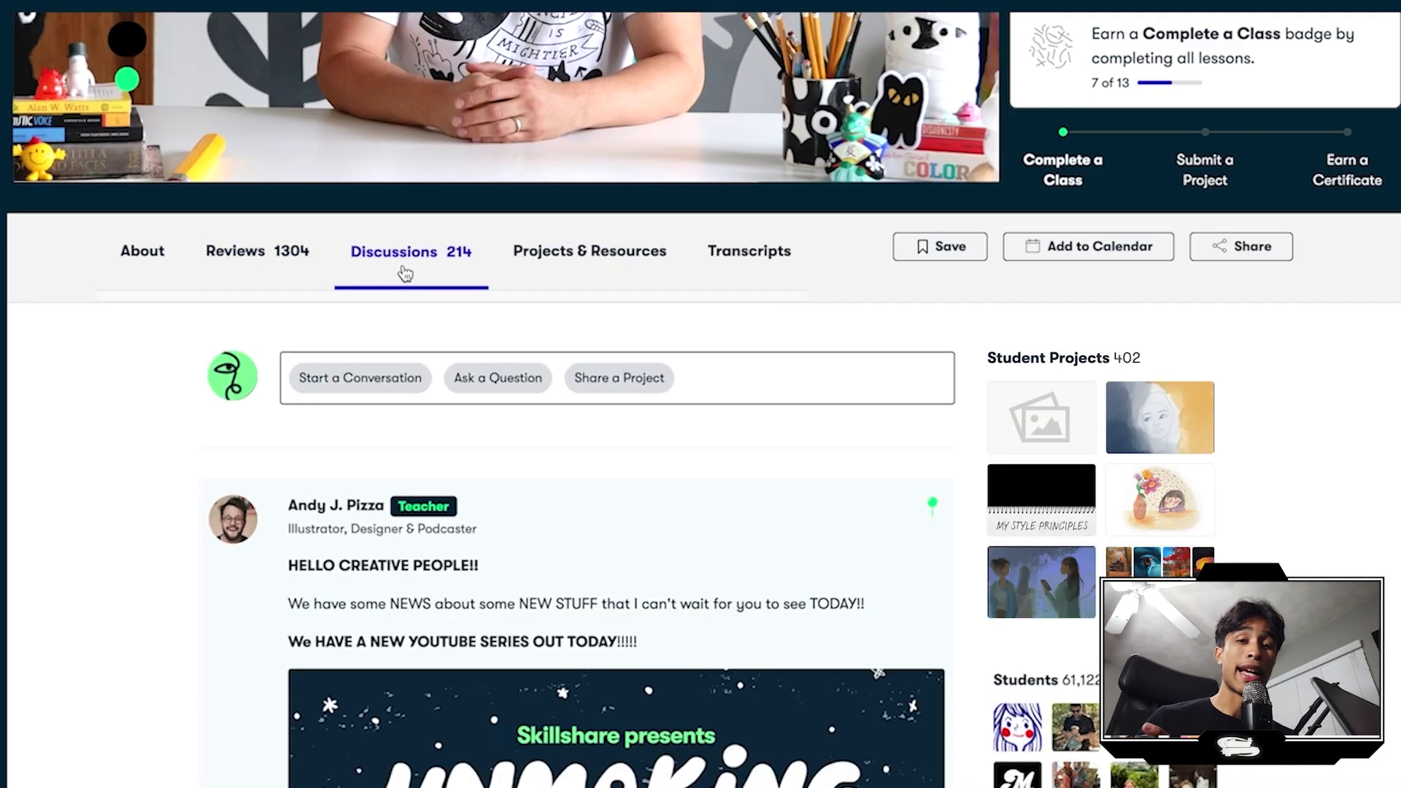
pyautogui.click(574, 290)
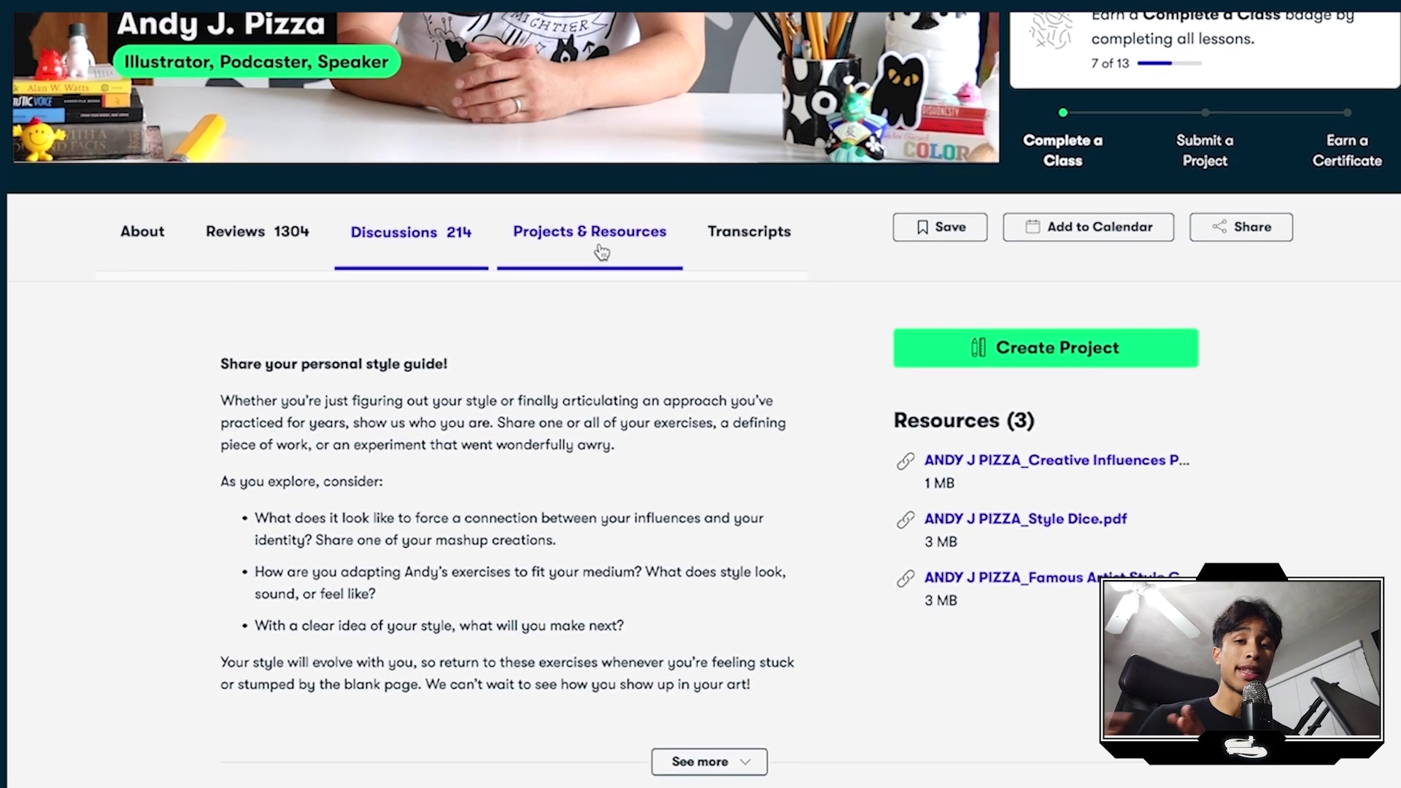
pyautogui.scroll(-3, 599, 241)
pyautogui.scroll(-7, 600, 87)
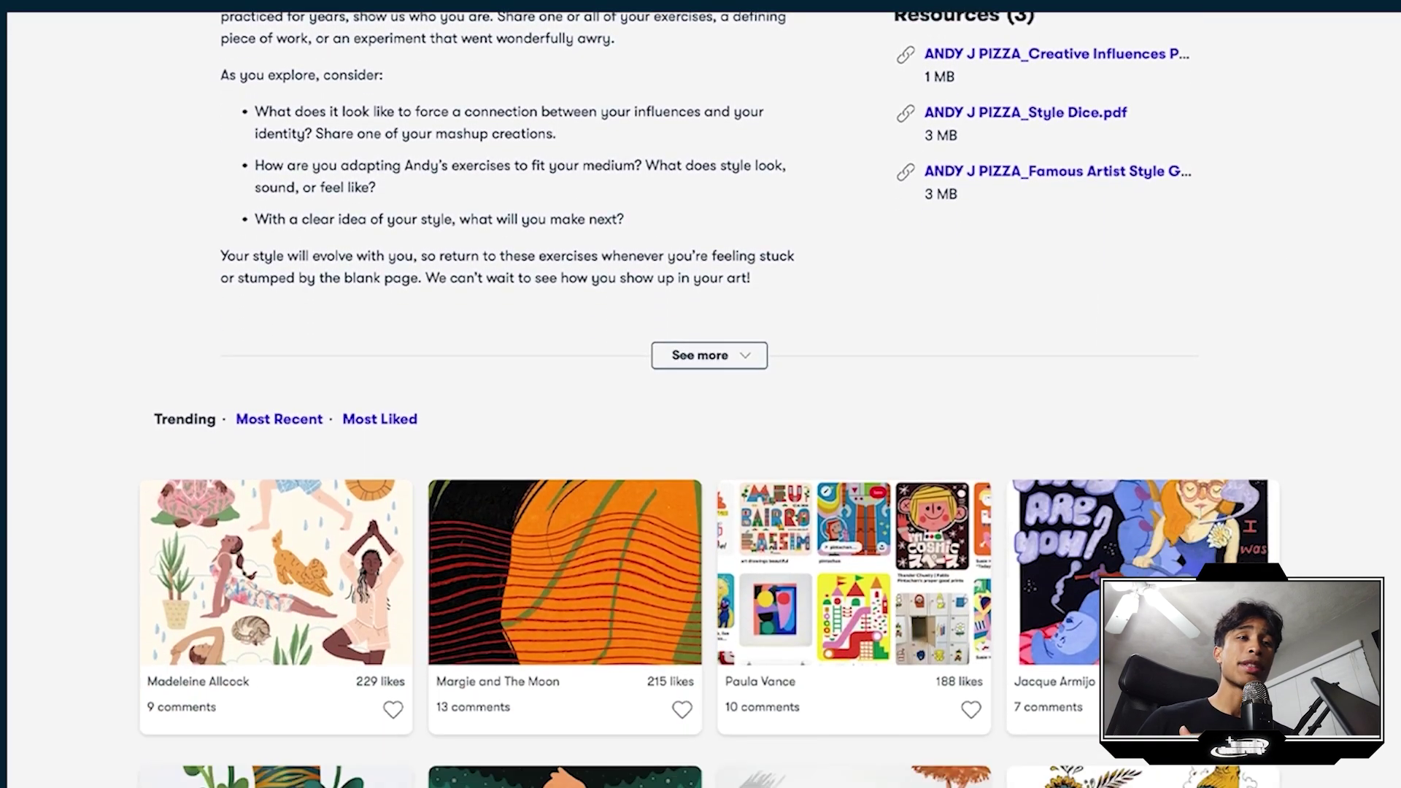
pyautogui.scroll(-5, 709, 400)
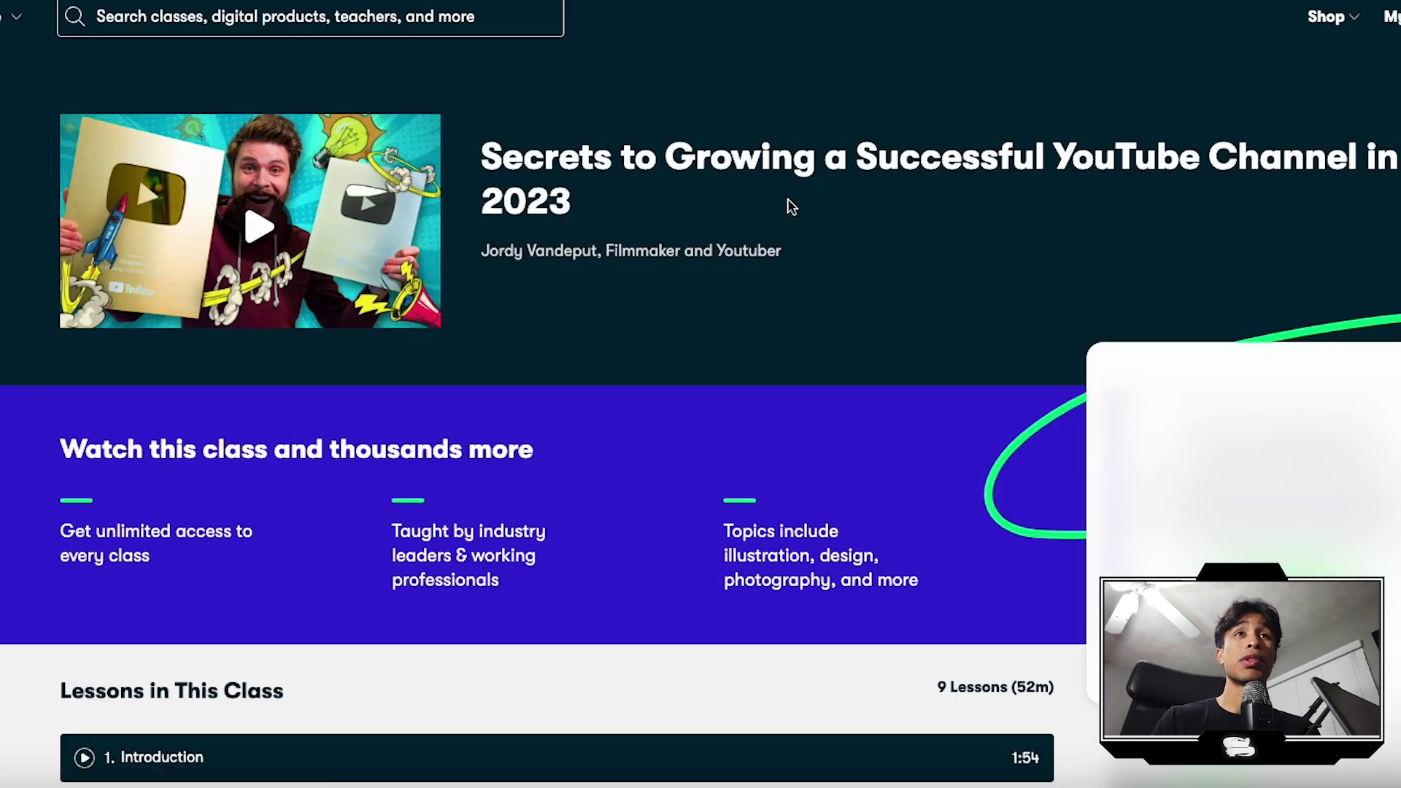
# Step: Scroll the music video class page and expand its full description
pyautogui.scroll(-4, 679, 317)
pyautogui.scroll(-8, 828, 427)
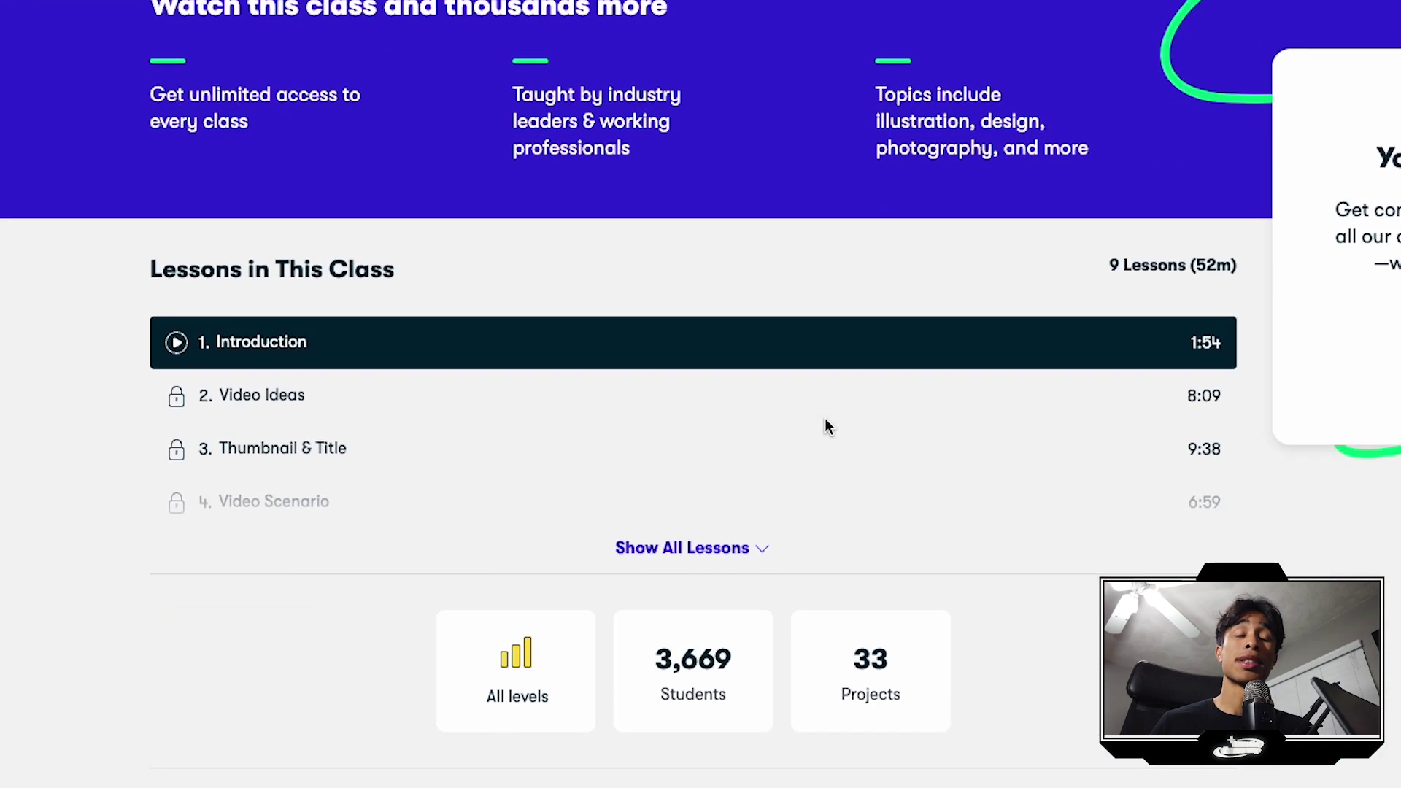
pyautogui.scroll(-5, 824, 419)
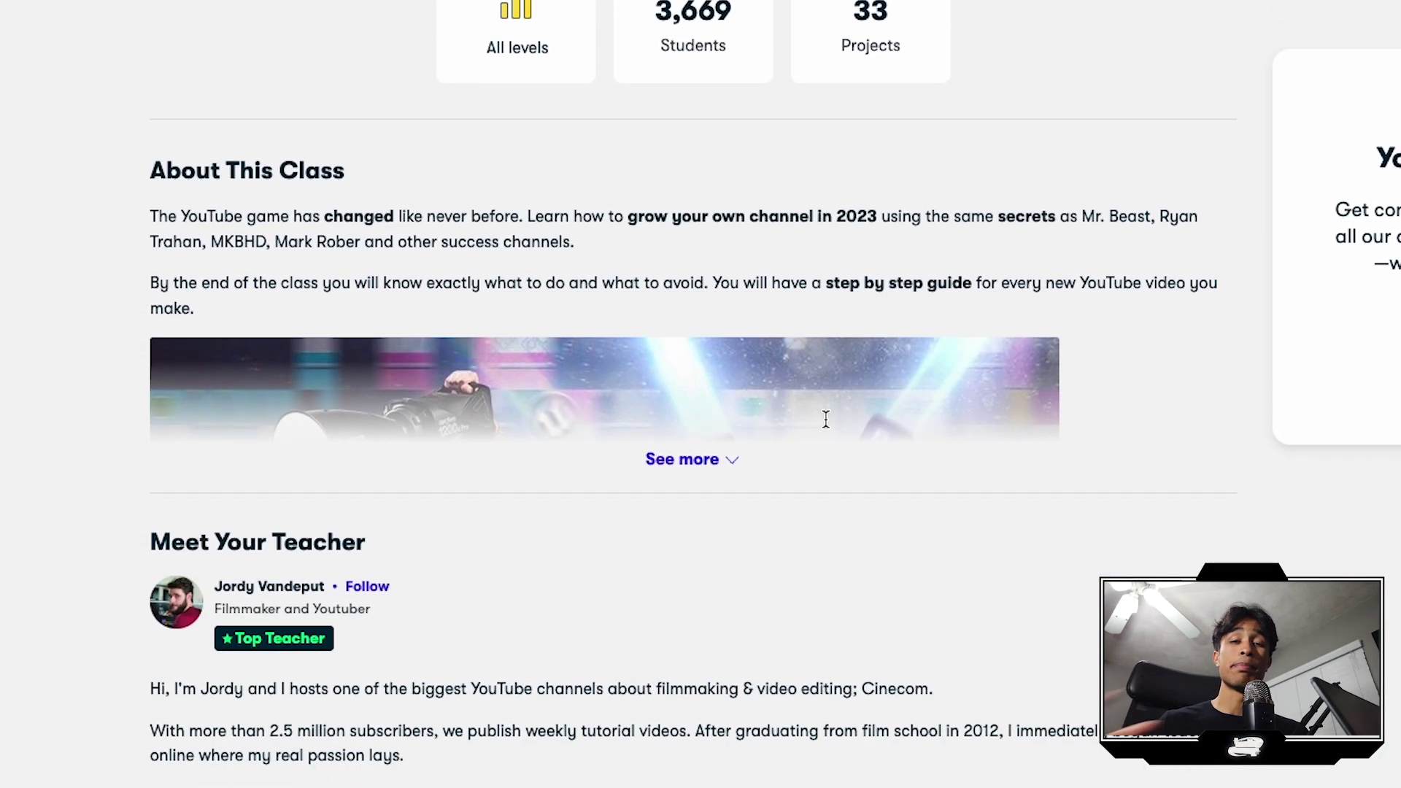
pyautogui.click(746, 418)
pyautogui.scroll(-15, 746, 413)
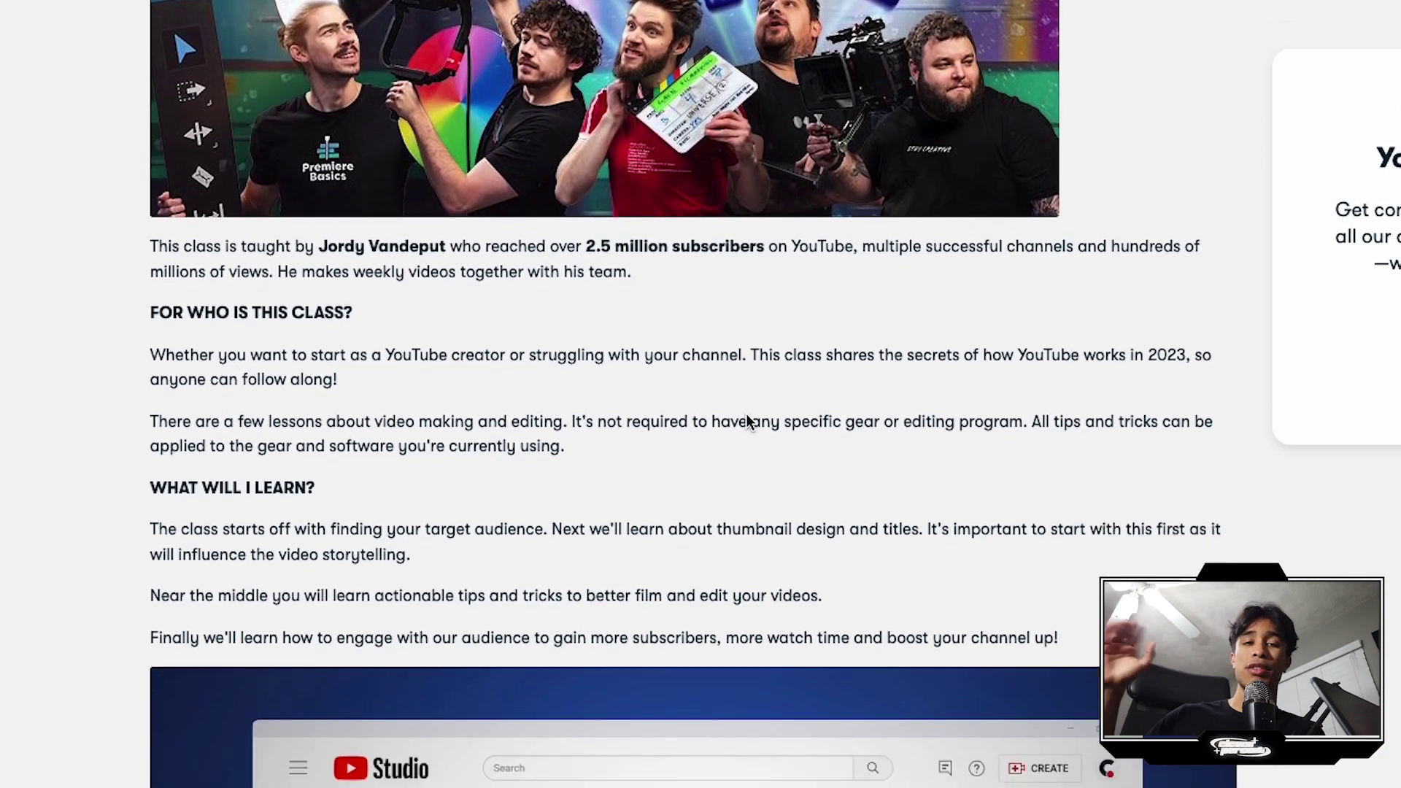
pyautogui.scroll(-11, 746, 413)
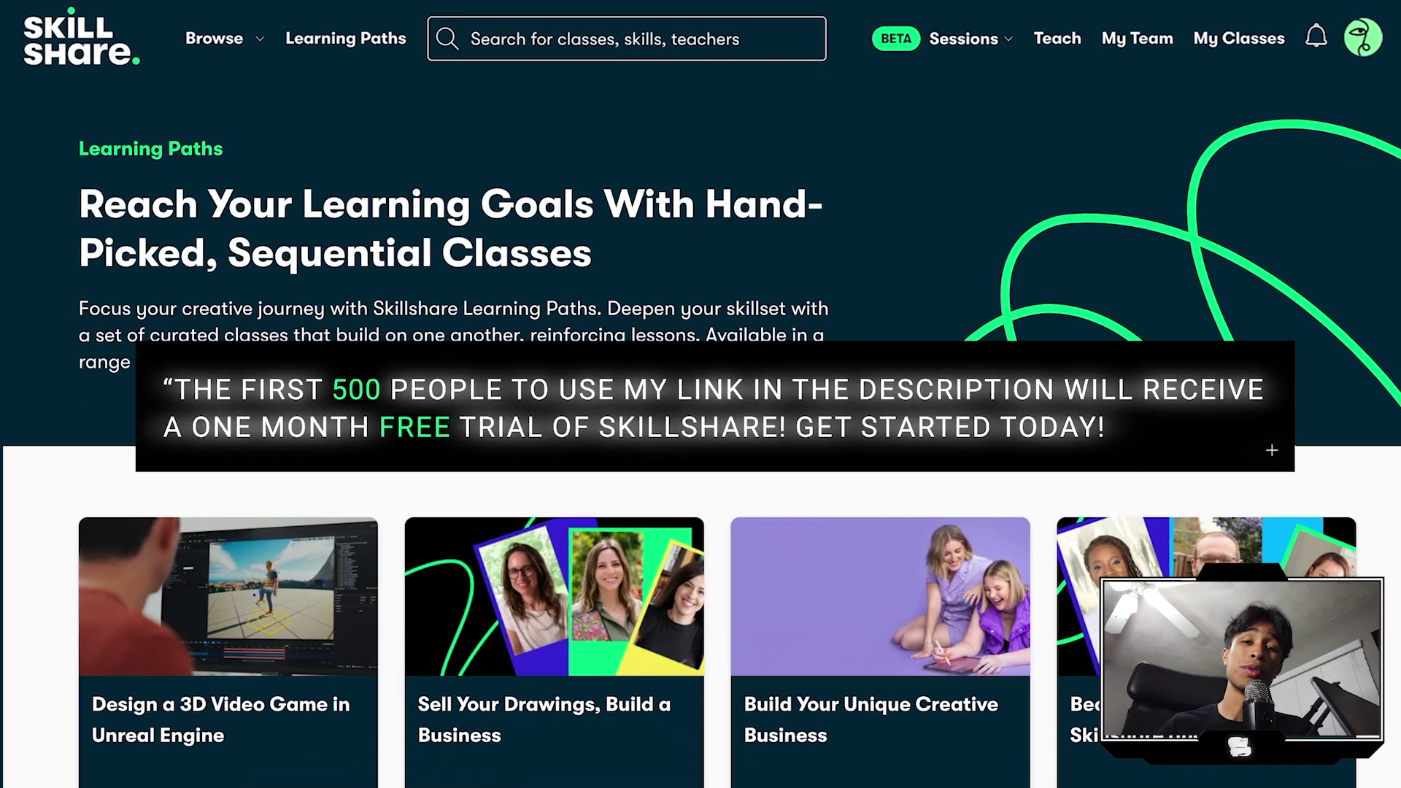
# Step: Scroll further down and show all 18 lessons of the class
pyautogui.scroll(-5, 700, 394)
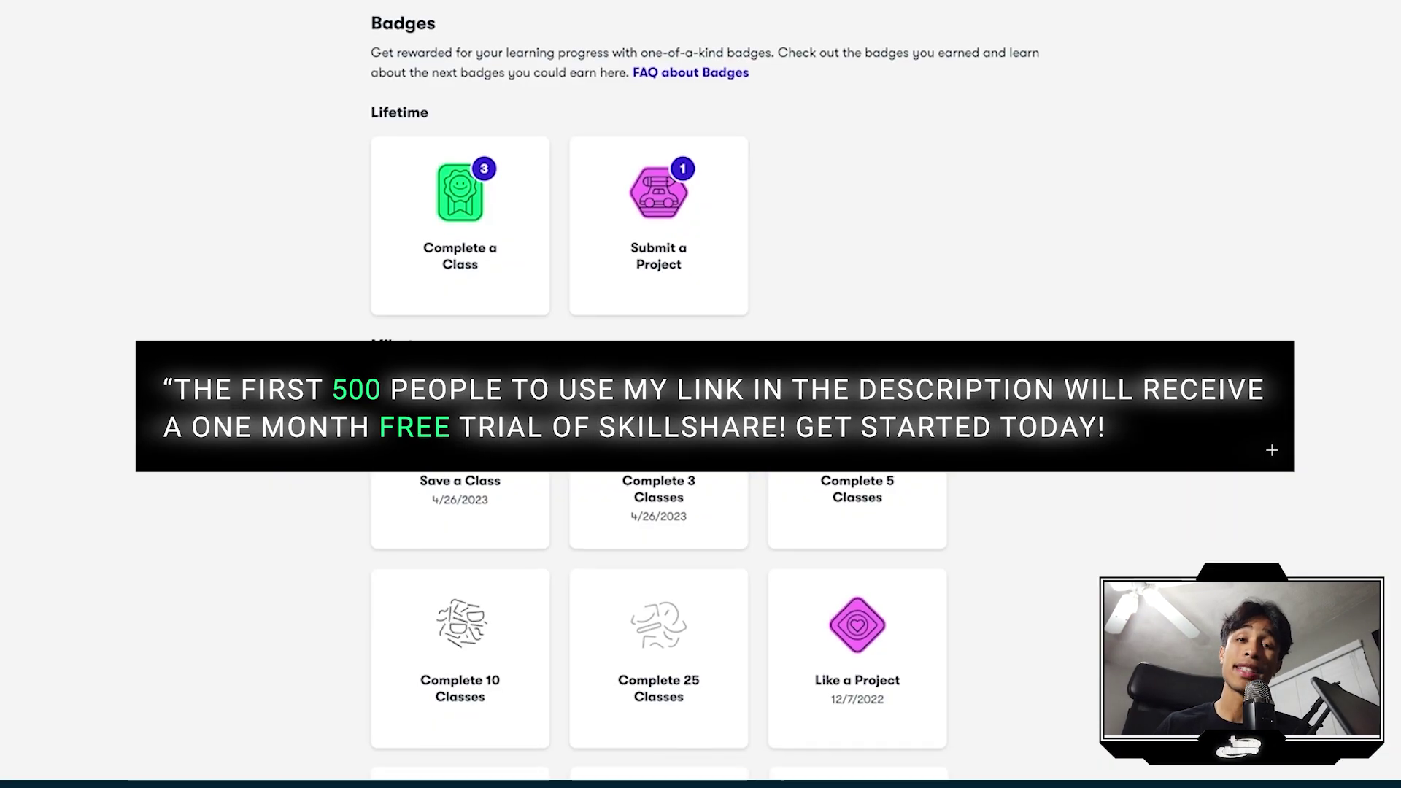
pyautogui.scroll(-3, 701, 394)
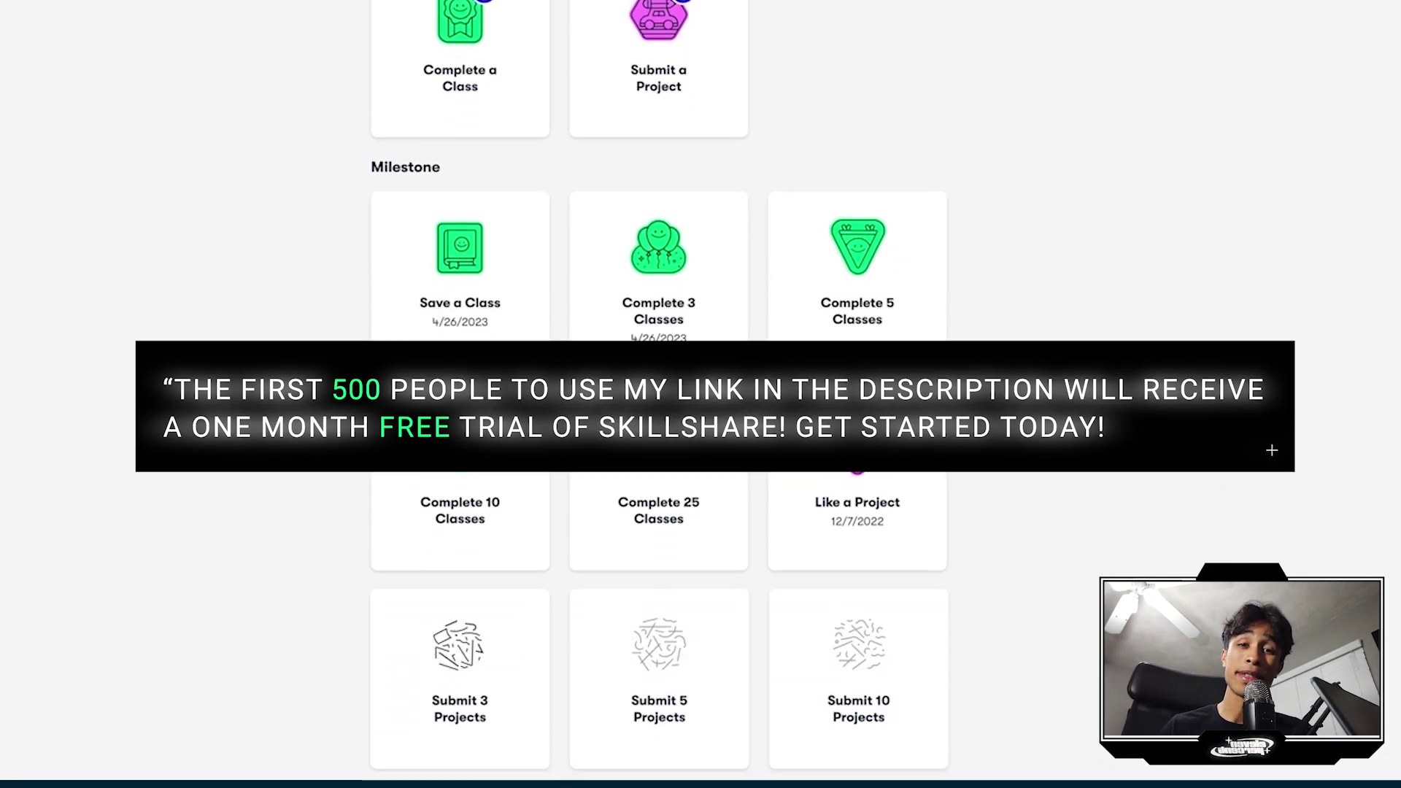
pyautogui.scroll(-7, 701, 394)
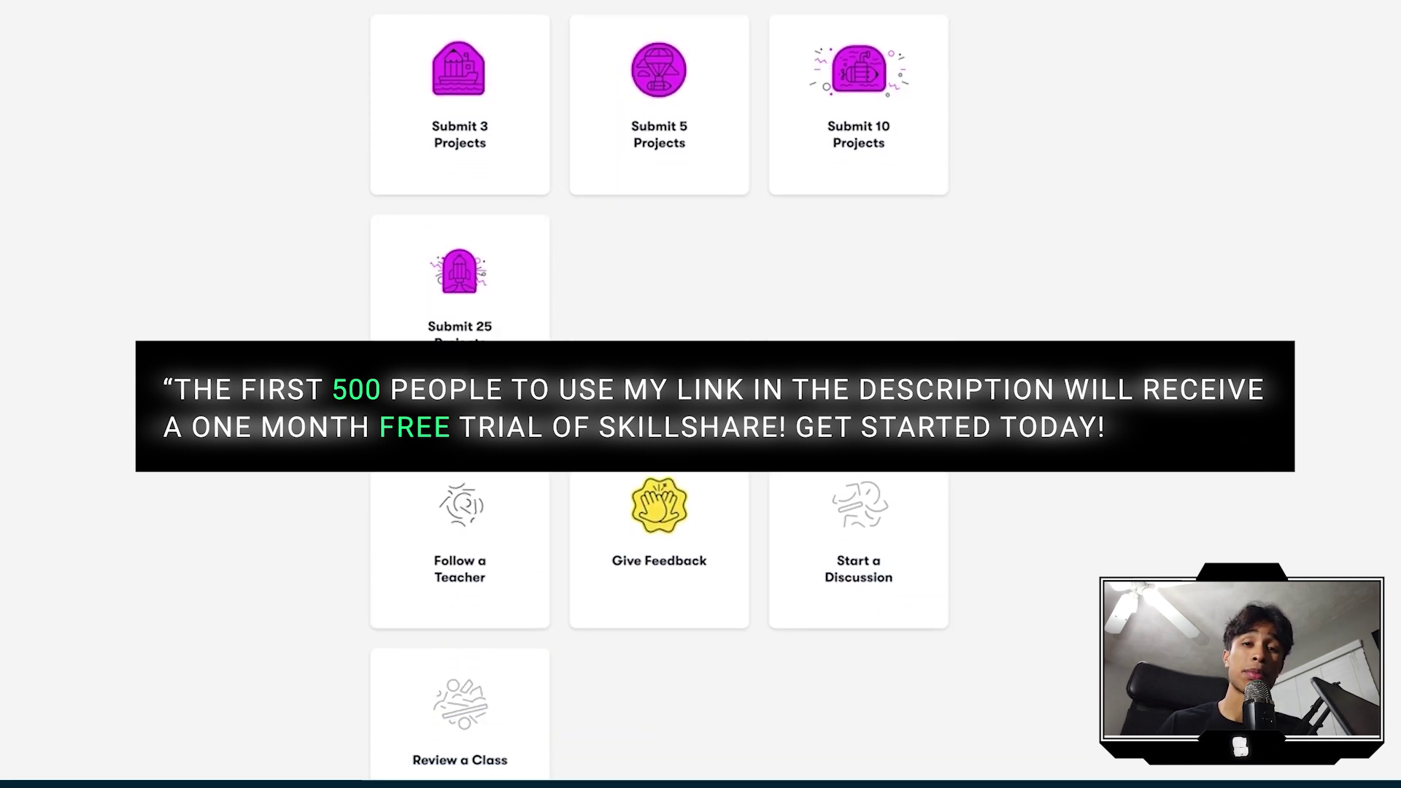
pyautogui.scroll(-1, 701, 394)
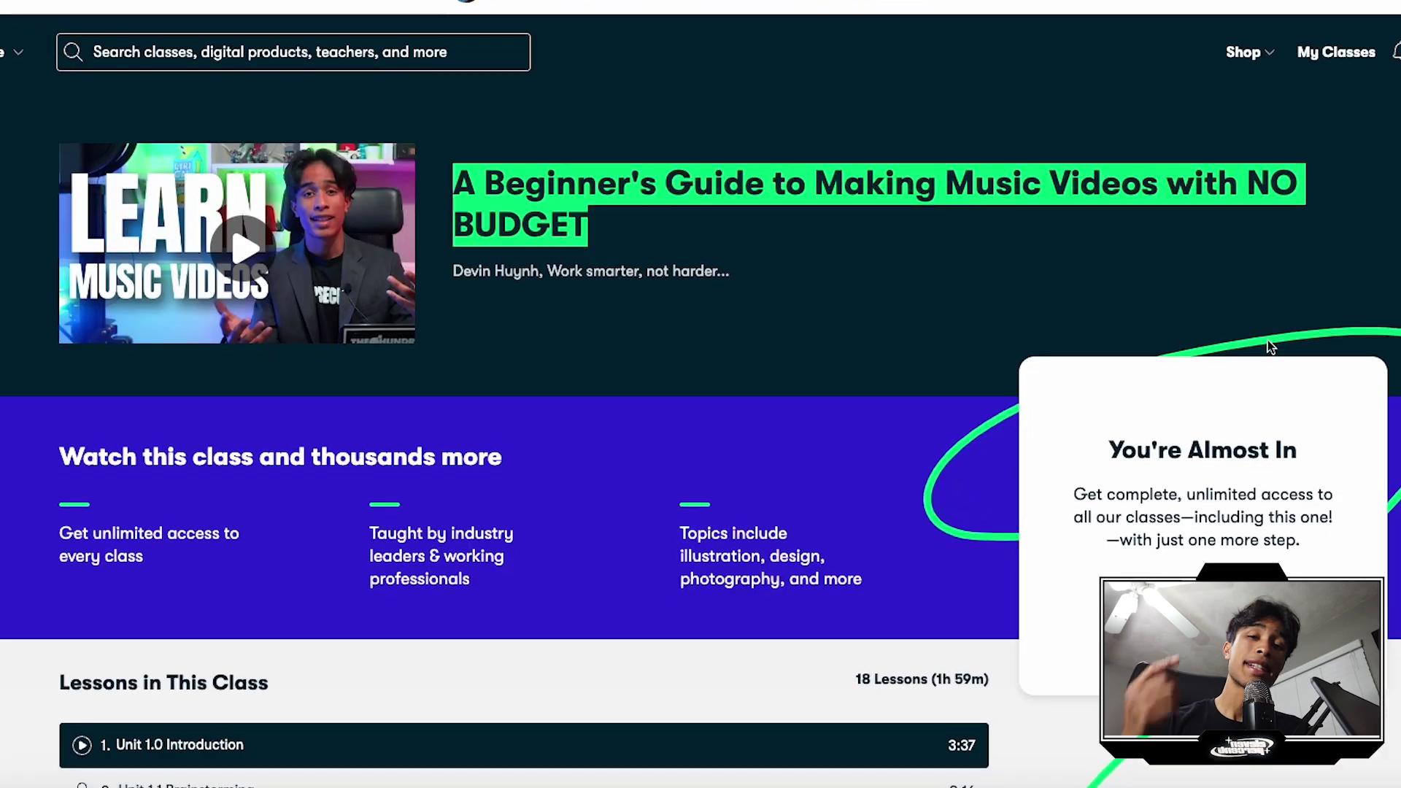
pyautogui.scroll(-4, 1267, 340)
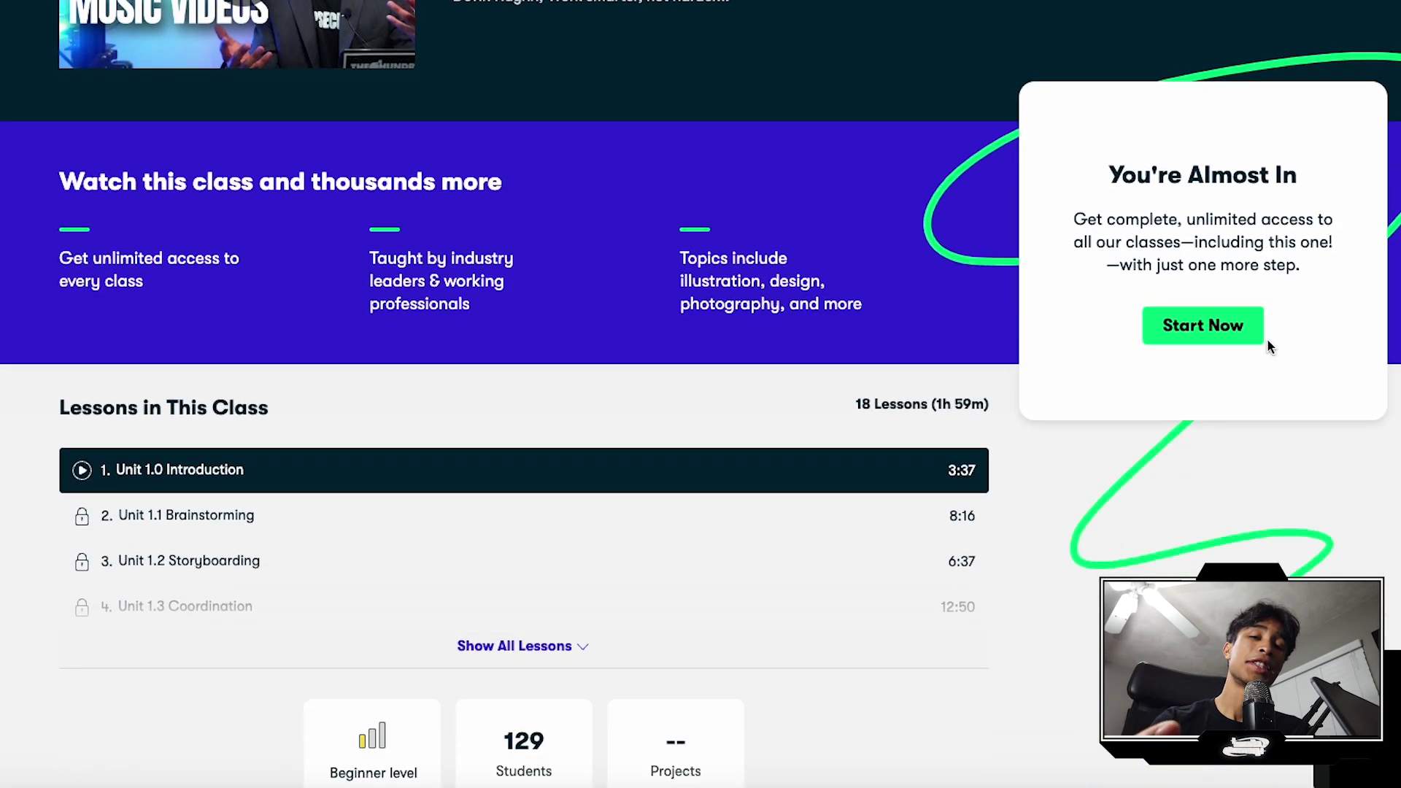
pyautogui.scroll(-5, 1267, 340)
pyautogui.click(531, 278)
pyautogui.scroll(-2, 694, 316)
pyautogui.scroll(-2, 698, 304)
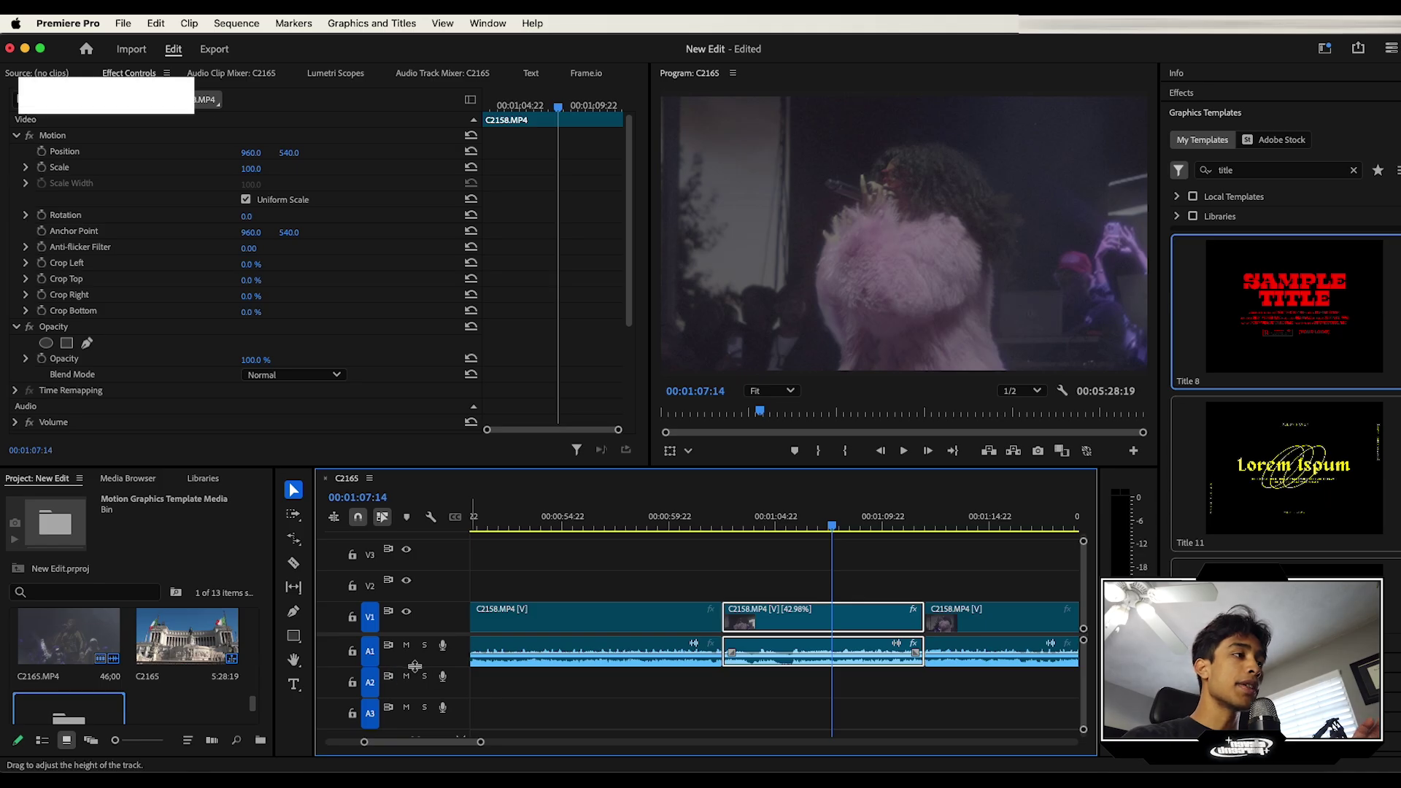
# Step: Lower C2158's volume rubber band on a taller A1 track to about -7.5 dB, then open Essential Sound
pyautogui.moveTo(415, 666); pyautogui.dragTo(415, 686)
pyautogui.press('space')
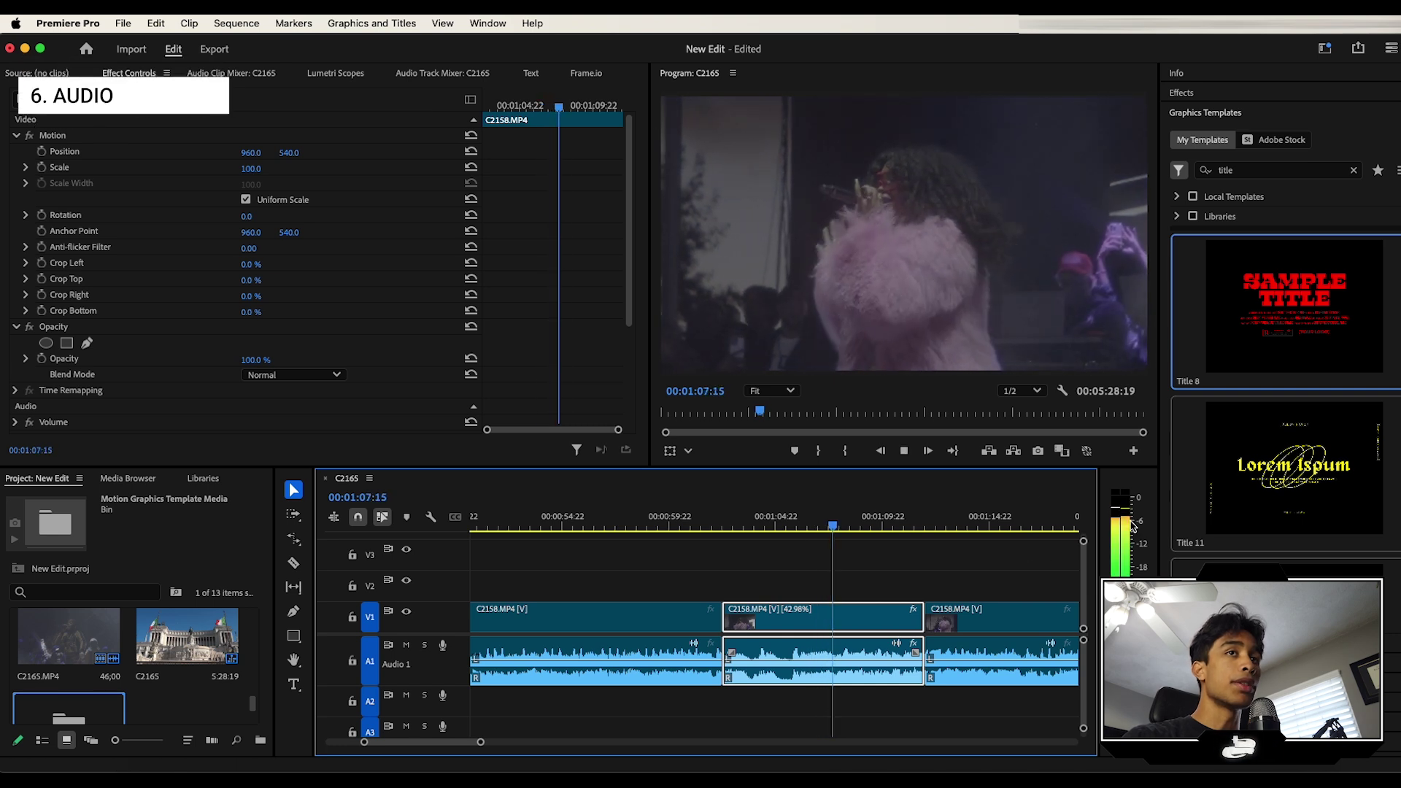
pyautogui.press('space')
pyautogui.press('space')
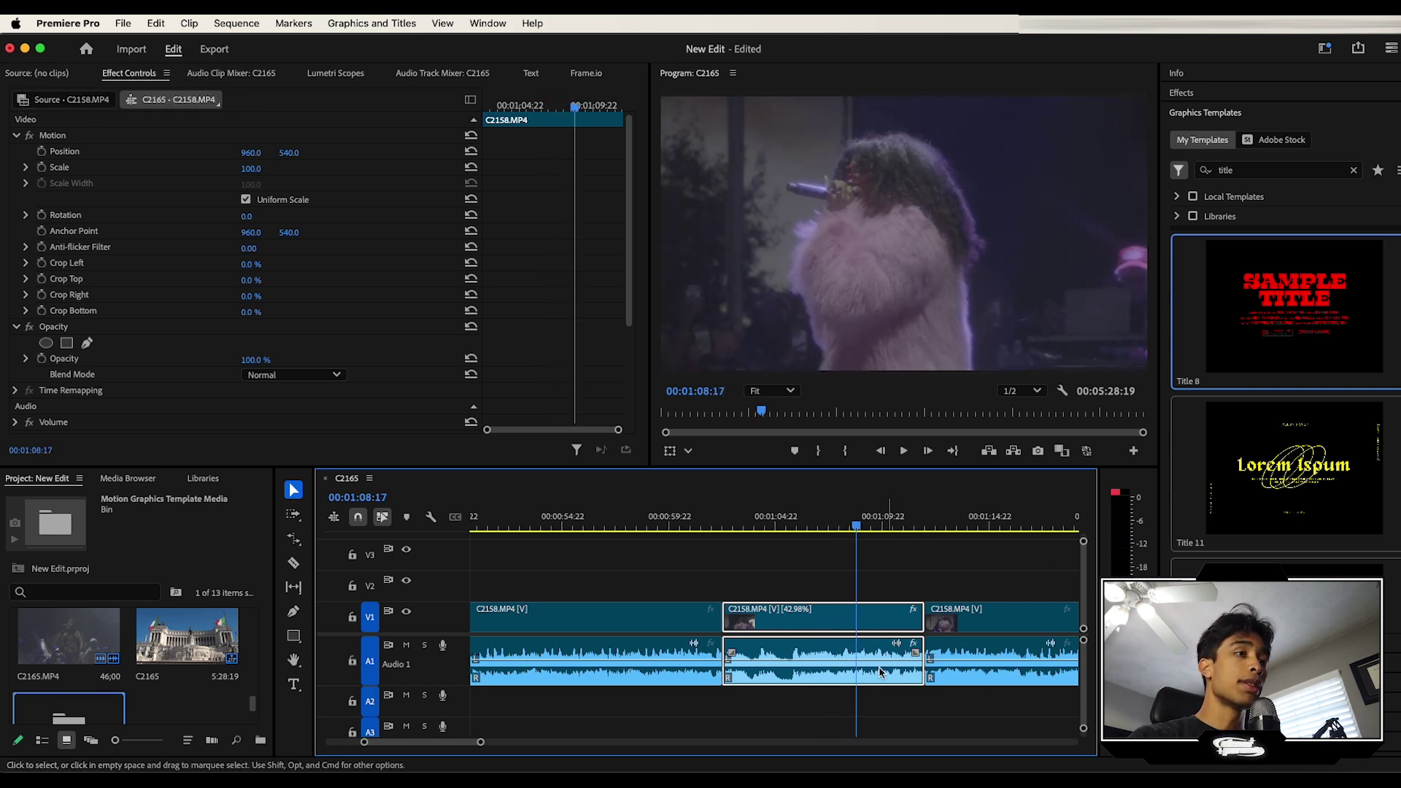
pyautogui.moveTo(808, 664); pyautogui.dragTo(808, 669)
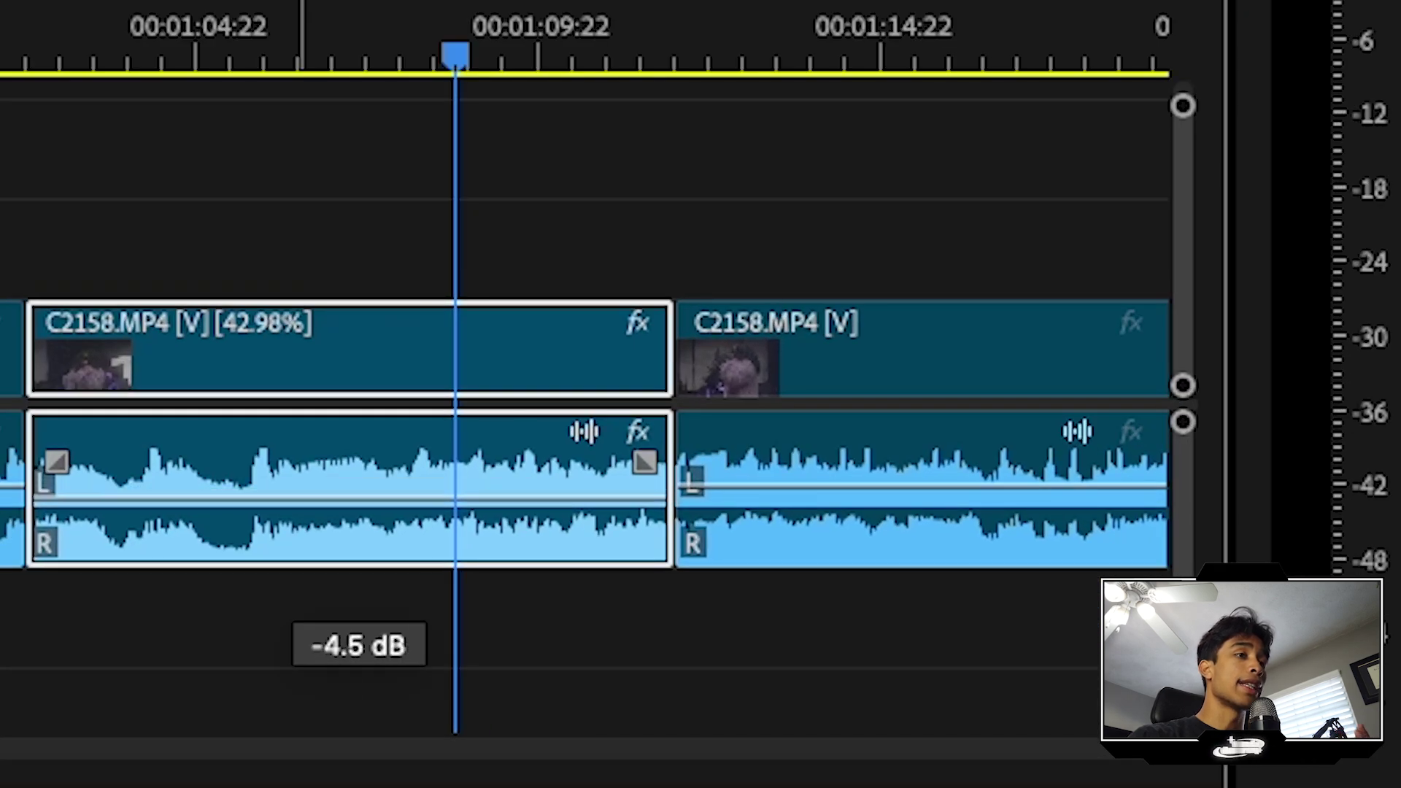
pyautogui.moveTo(358, 498); pyautogui.dragTo(358, 505)
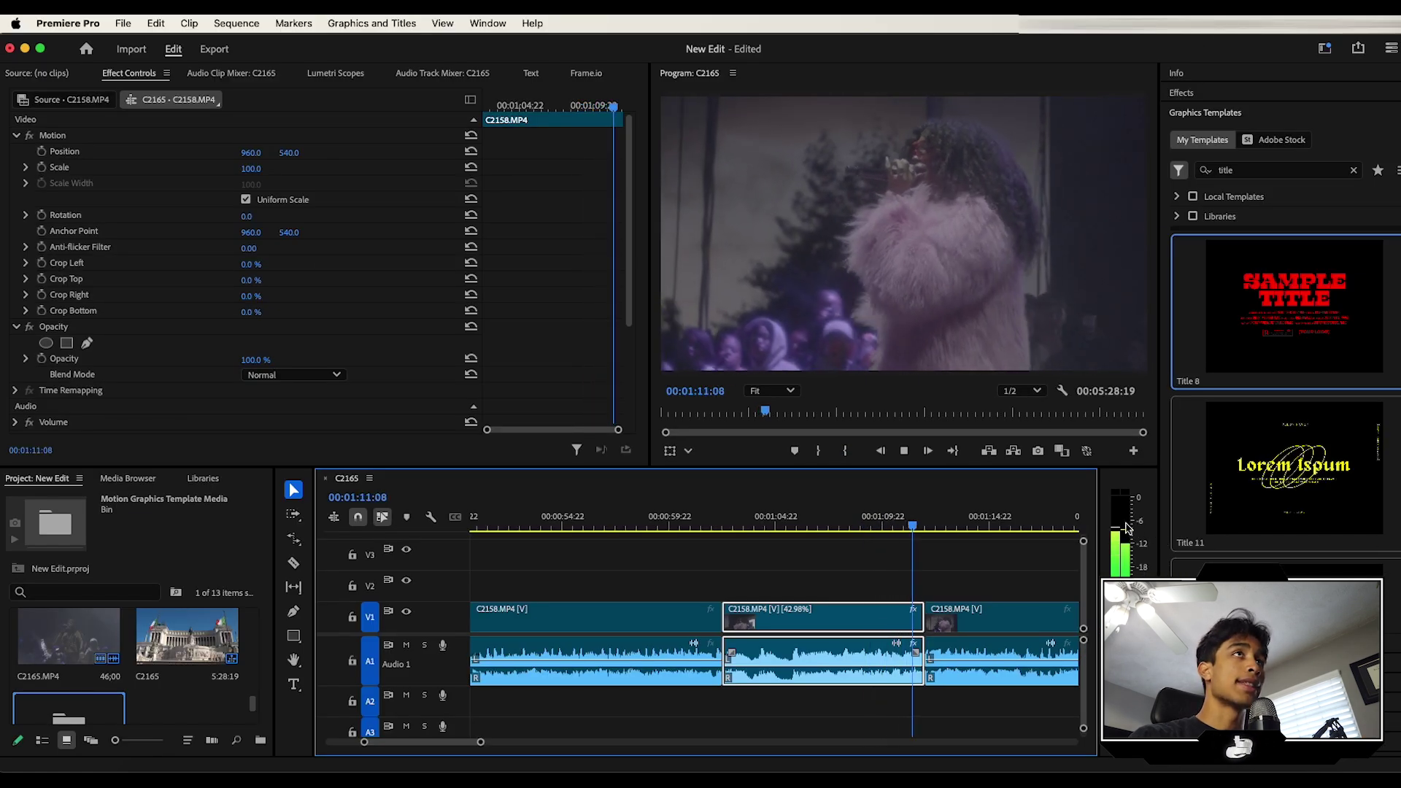
pyautogui.press('space')
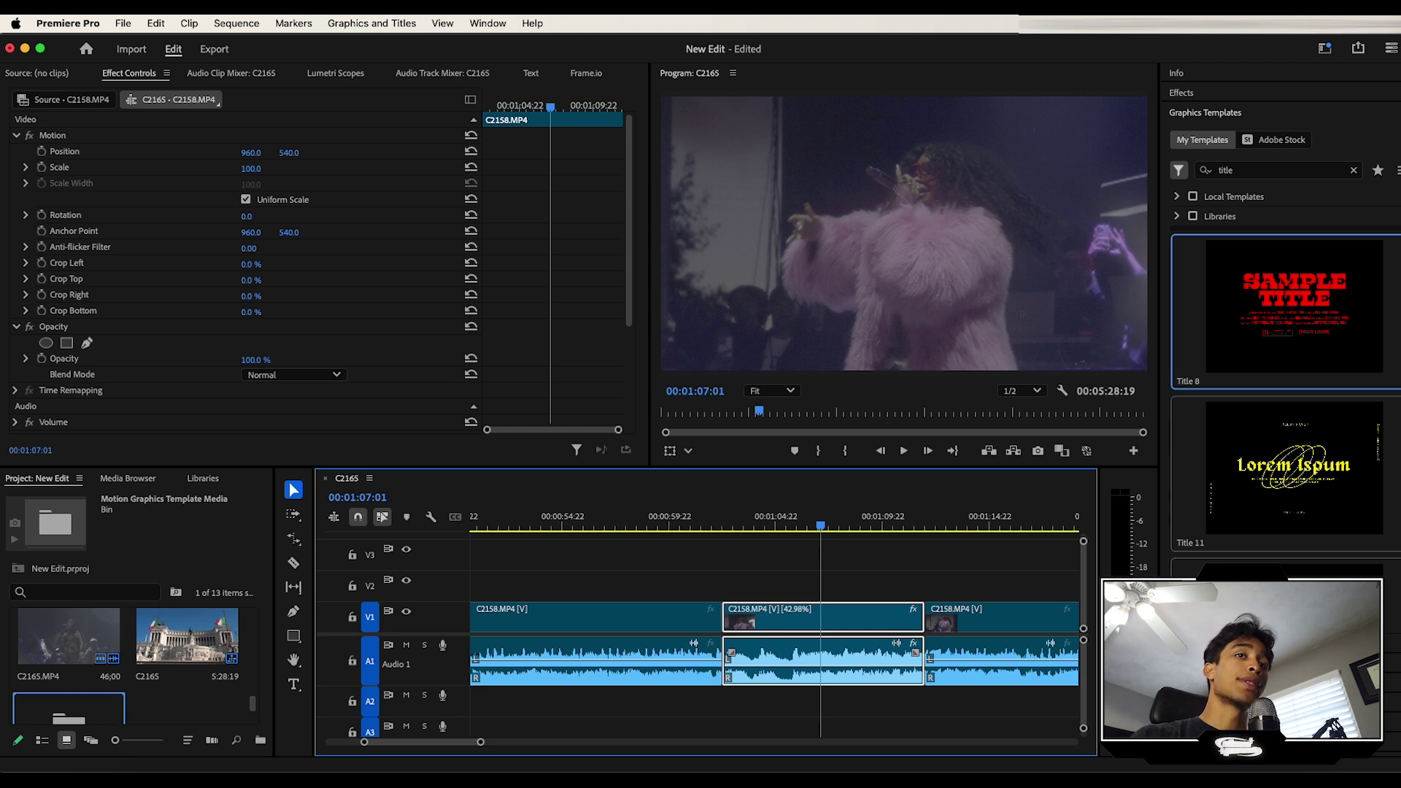
pyautogui.click(1196, 704)
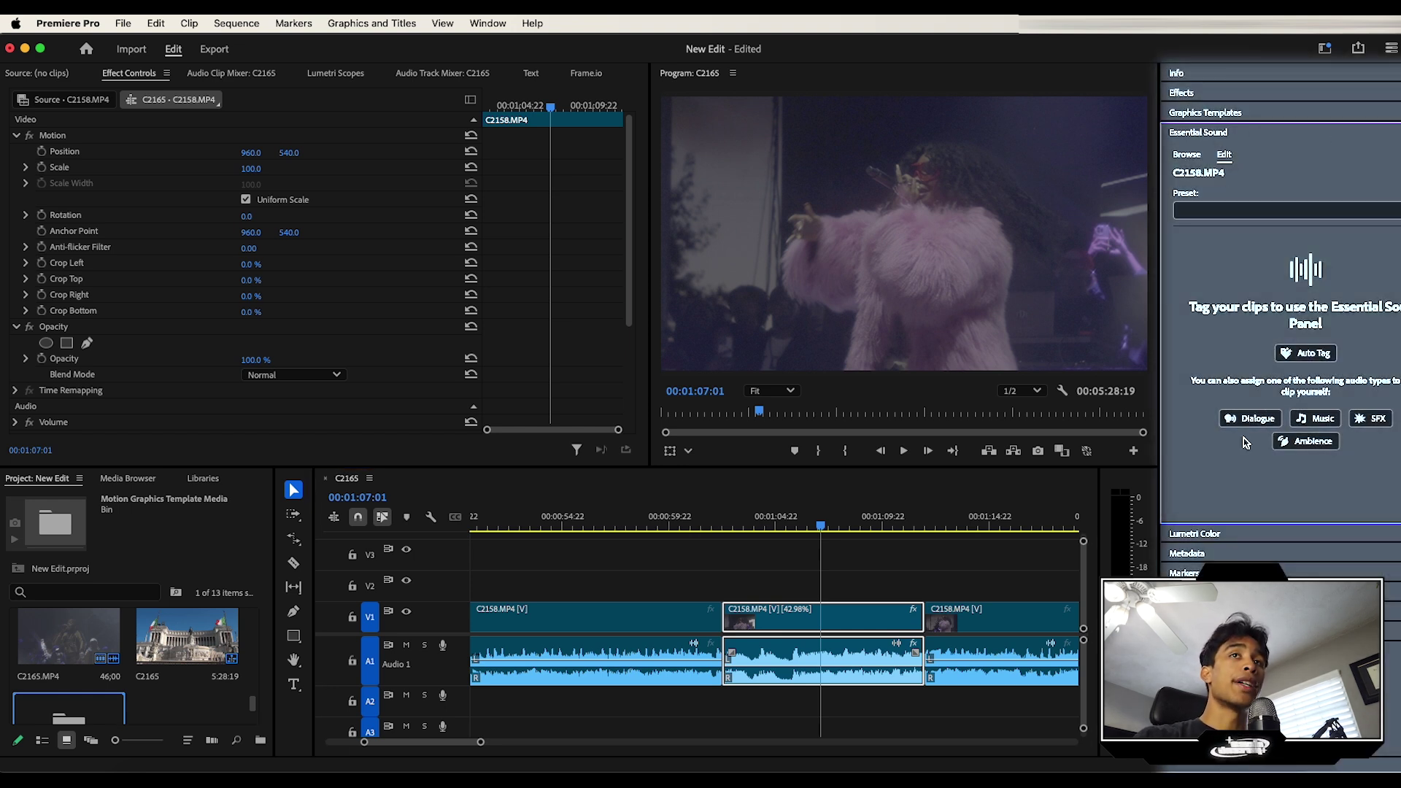
# Step: Tag C2158's audio as Dialogue instead of Music and apply Enhance Speech
pyautogui.click(1314, 419)
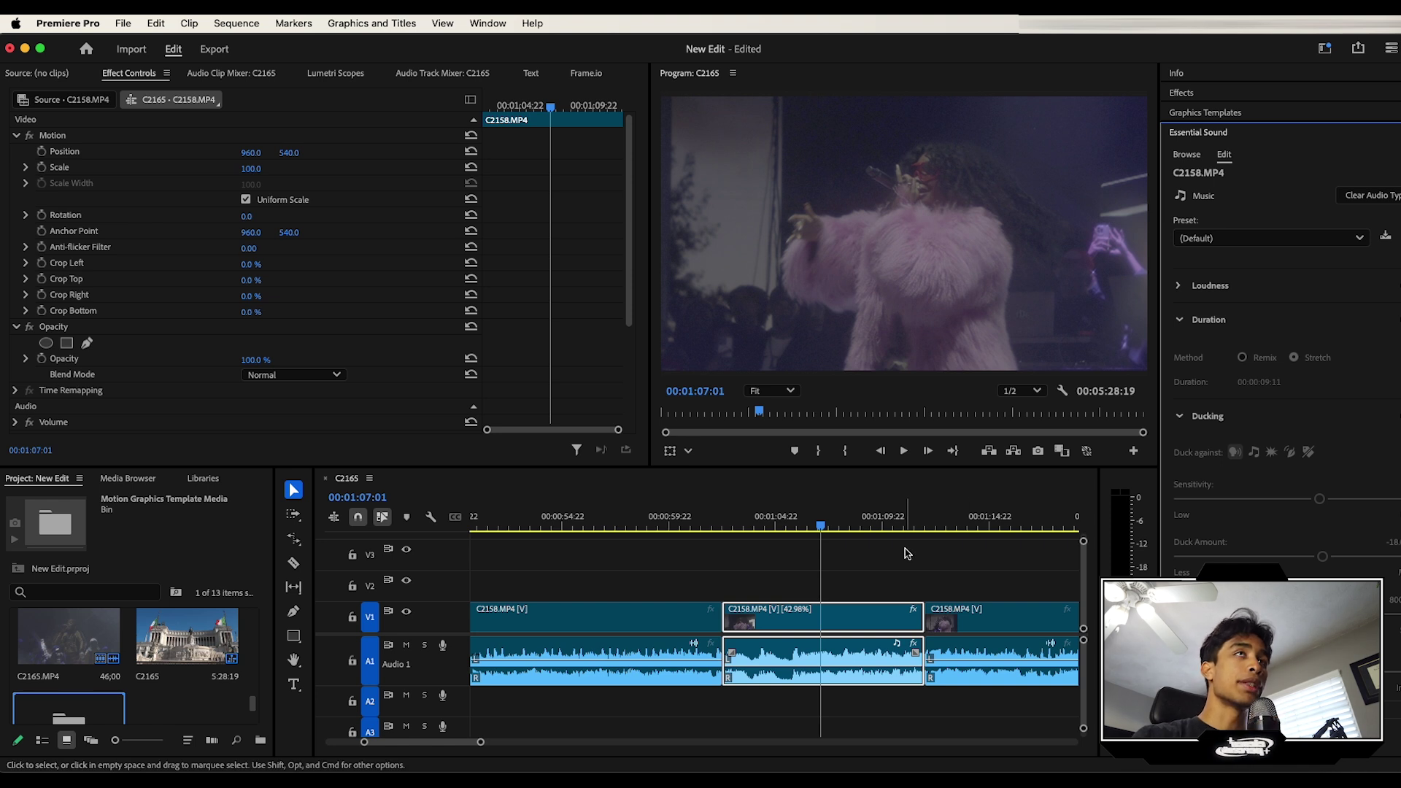
pyautogui.press('super+z')
pyautogui.click(1247, 417)
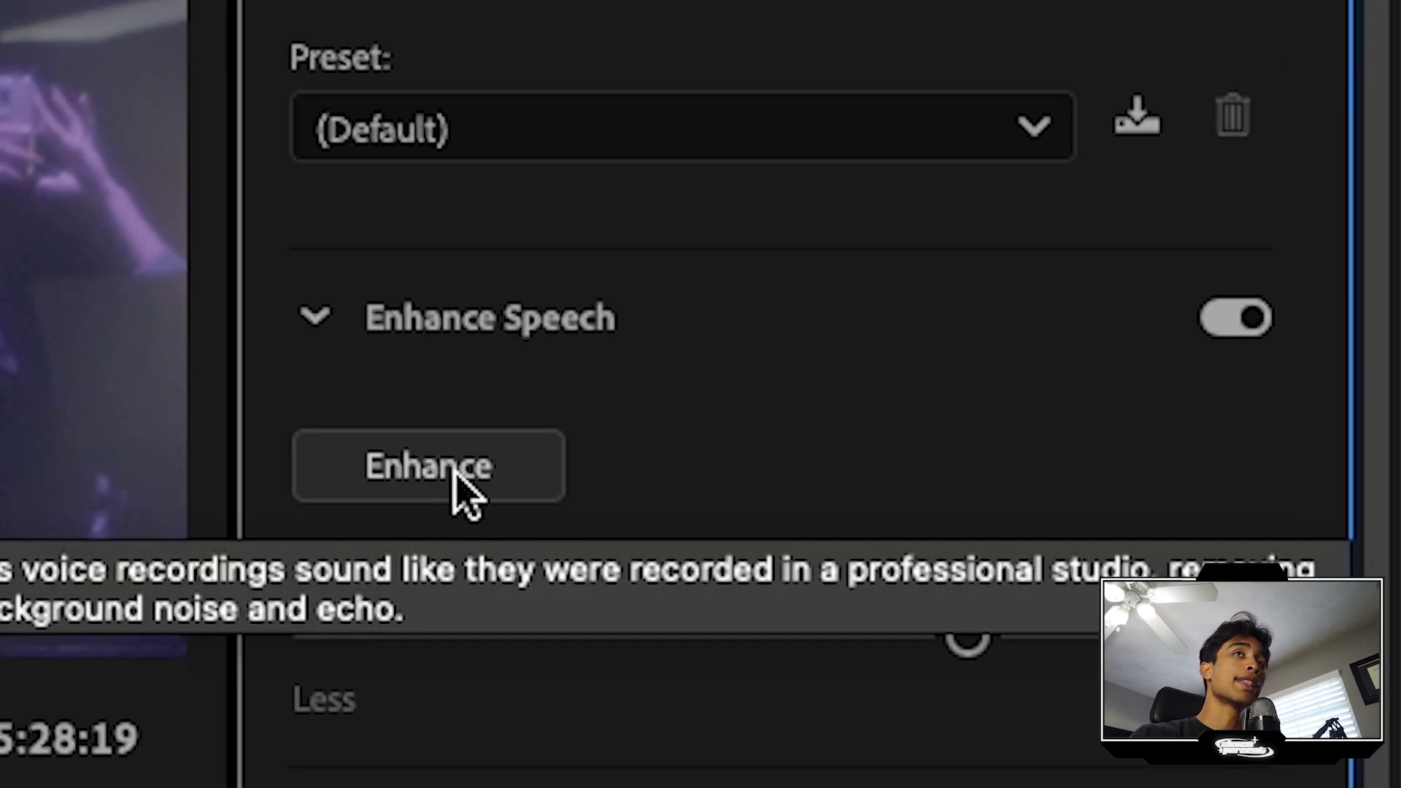
pyautogui.click(454, 473)
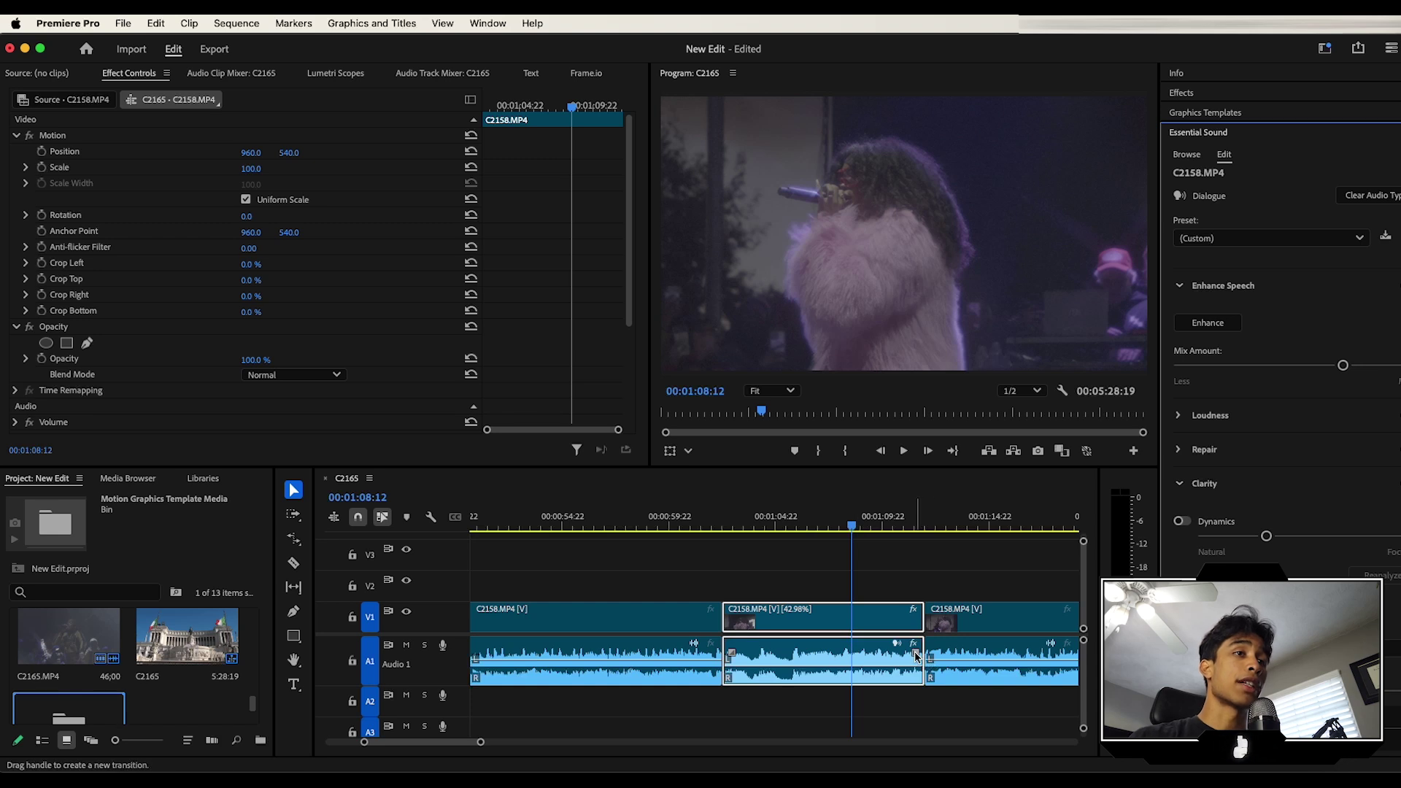
# Step: Drag an audio crossfade across the C2158 edit point on A1 and scrub to preview it
pyautogui.click(918, 657)
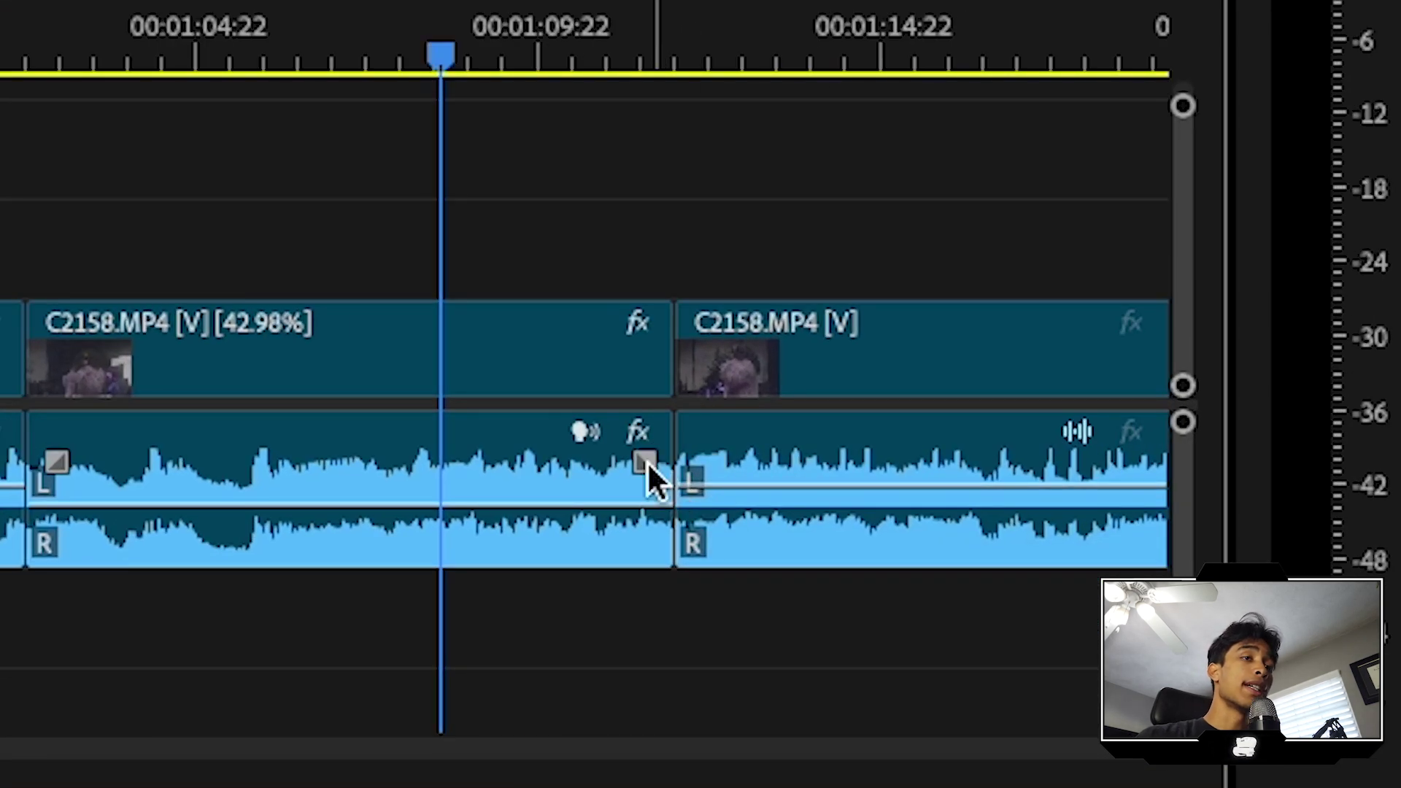
pyautogui.moveTo(647, 461); pyautogui.dragTo(756, 456)
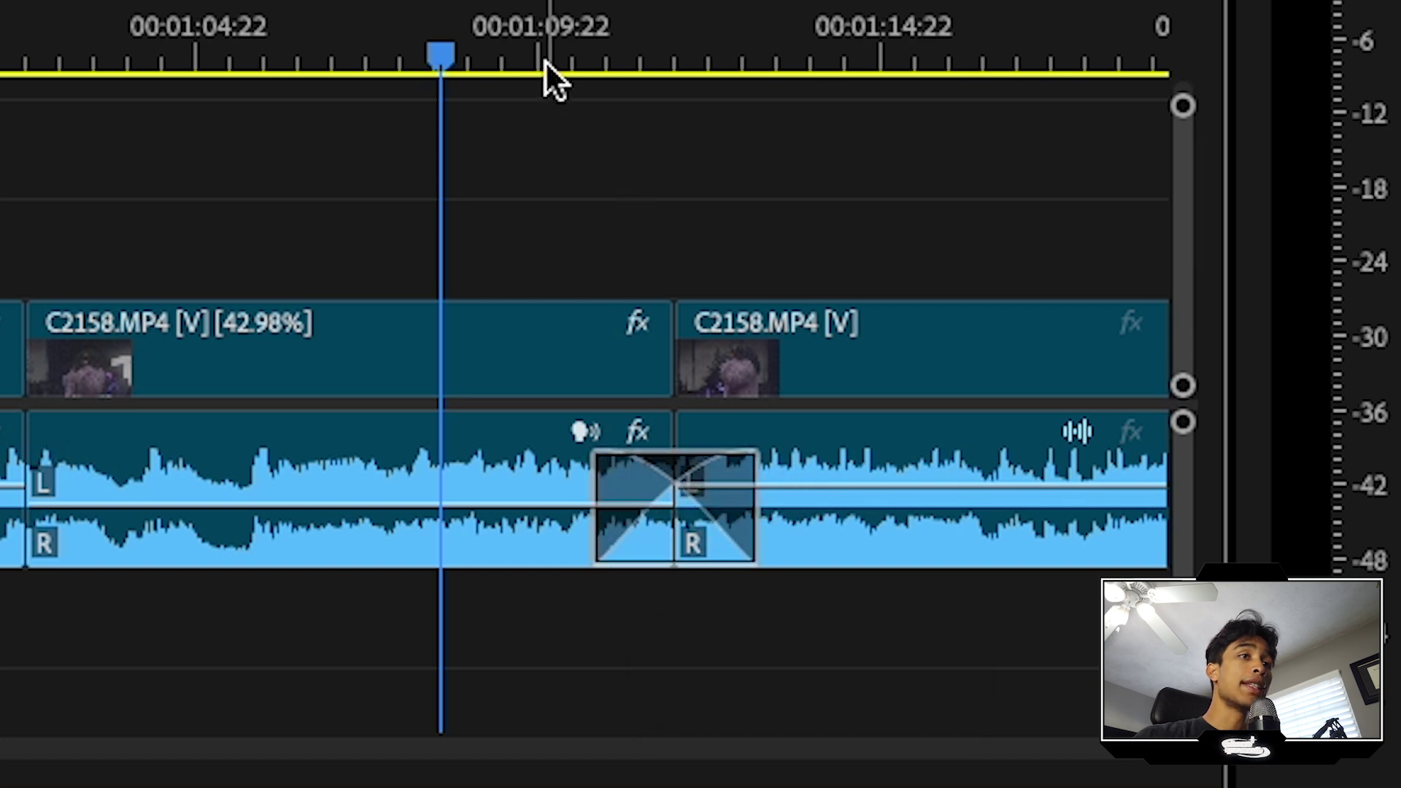
pyautogui.moveTo(545, 60); pyautogui.dragTo(678, 62)
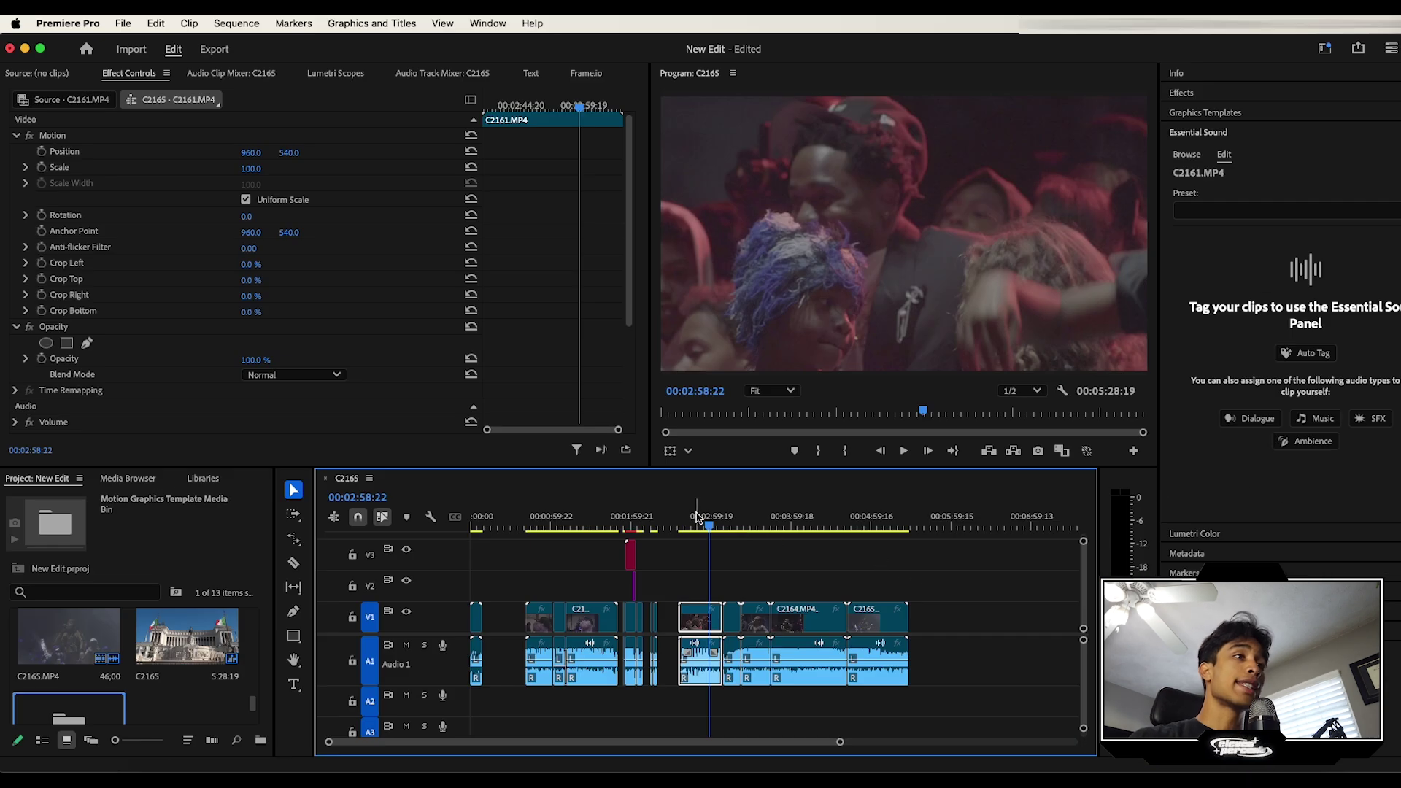
# Step: Marquee-select the five later clips and nest them into a sequence named 'clip'
pyautogui.click(716, 516)
pyautogui.moveTo(719, 516); pyautogui.dragTo(714, 544)
pyautogui.moveTo(981, 576); pyautogui.dragTo(698, 621)
pyautogui.rightClick(698, 621)
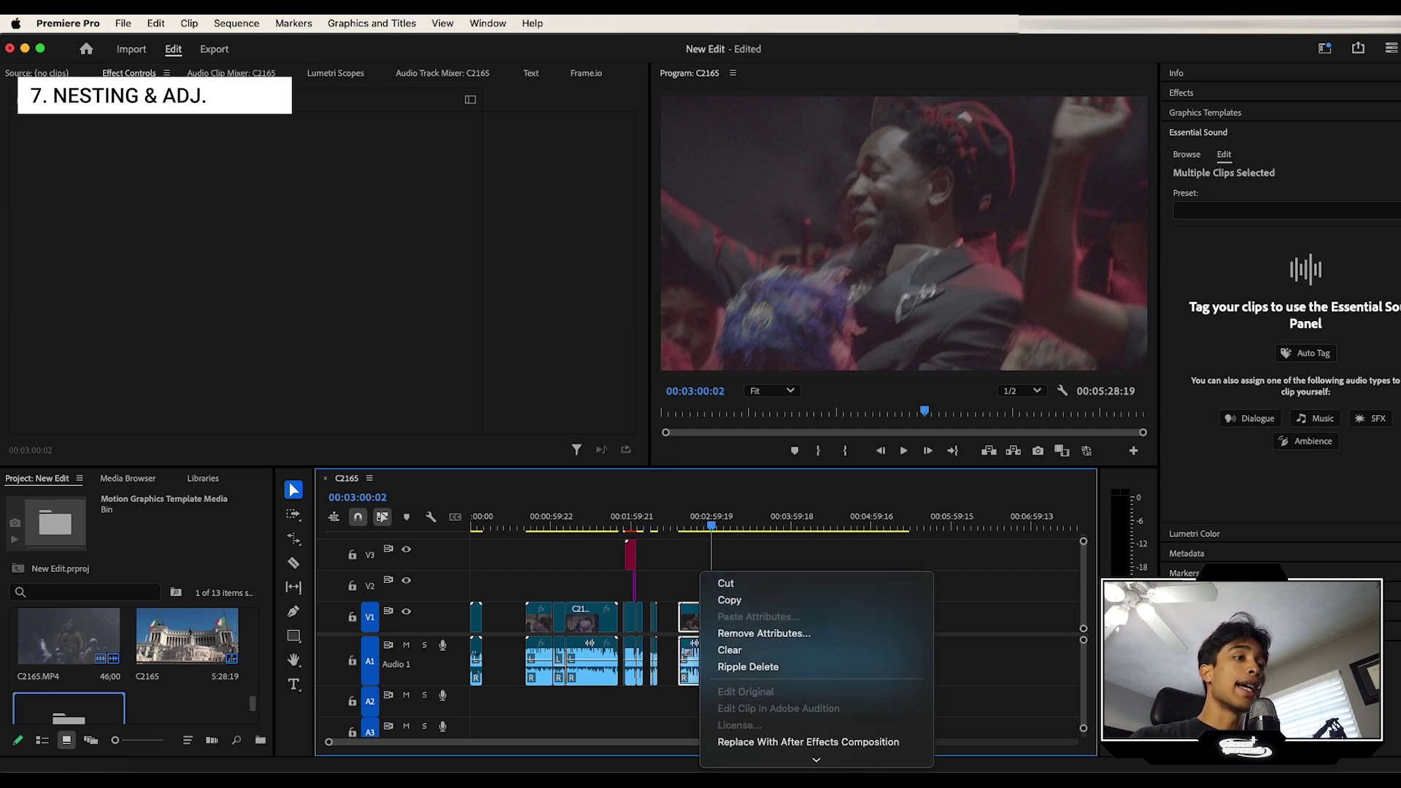
pyautogui.scroll(-5, 763, 511)
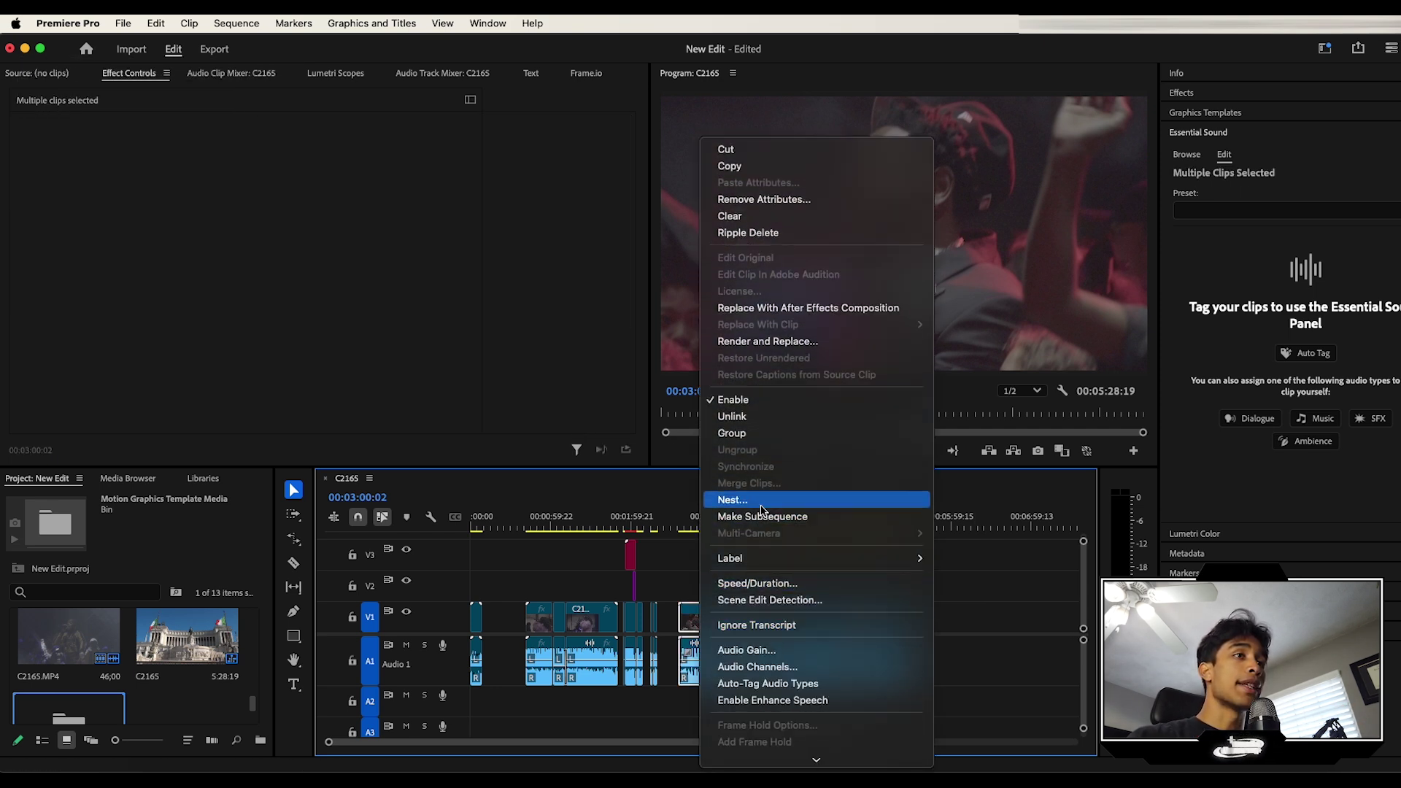
pyautogui.click(762, 507)
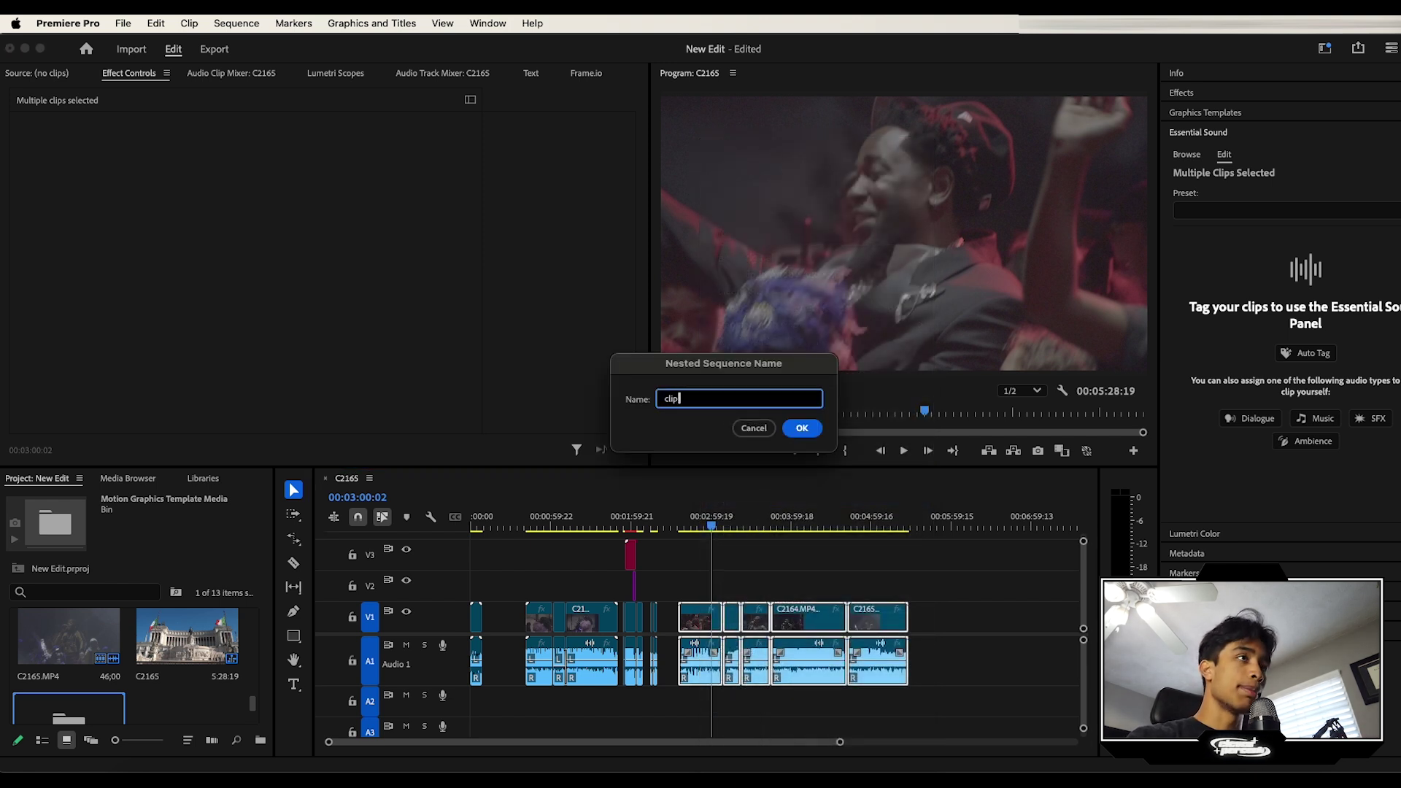
pyautogui.press('Return')
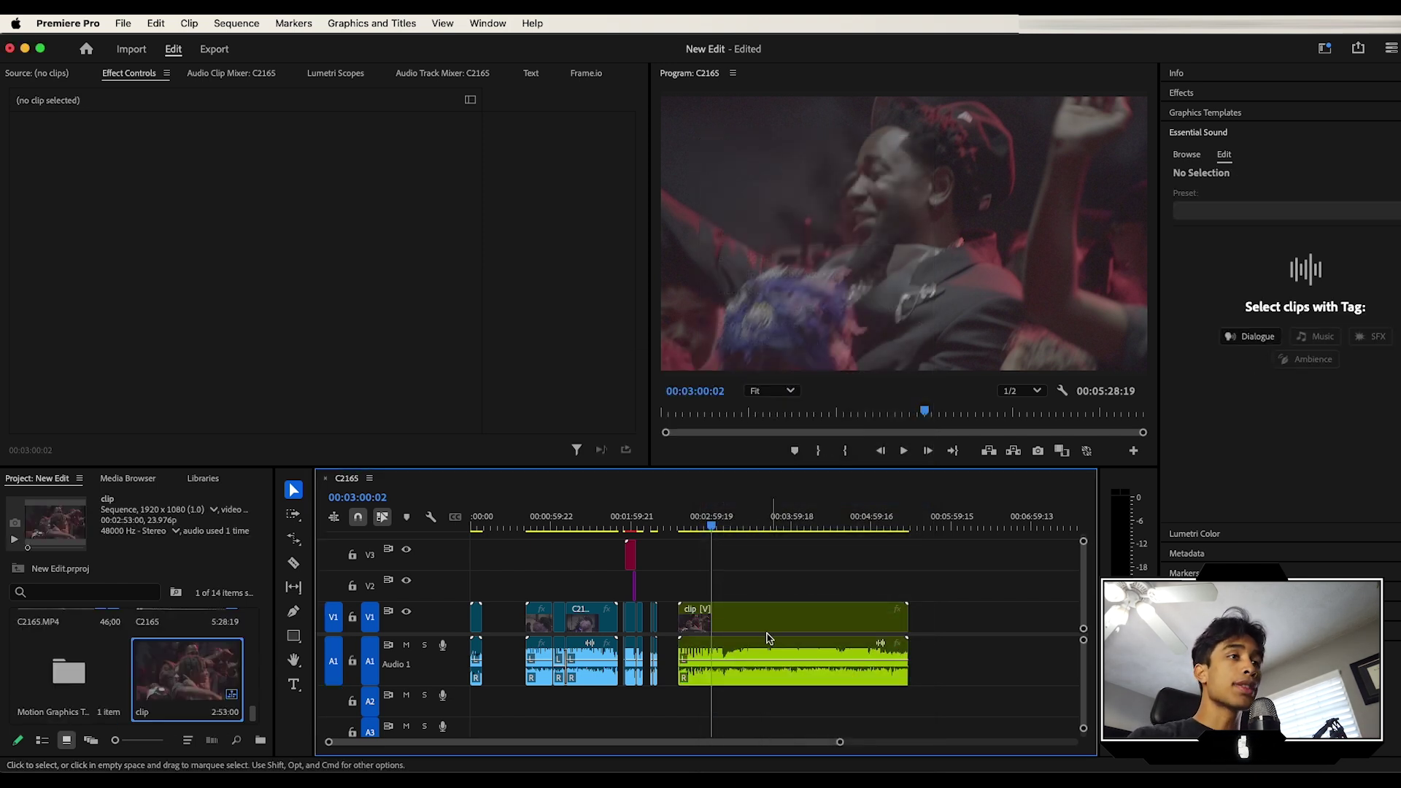
# Step: Rate-stretch the nested 'clip' by dragging its end edge, then return to the Selection tool
pyautogui.click(849, 632)
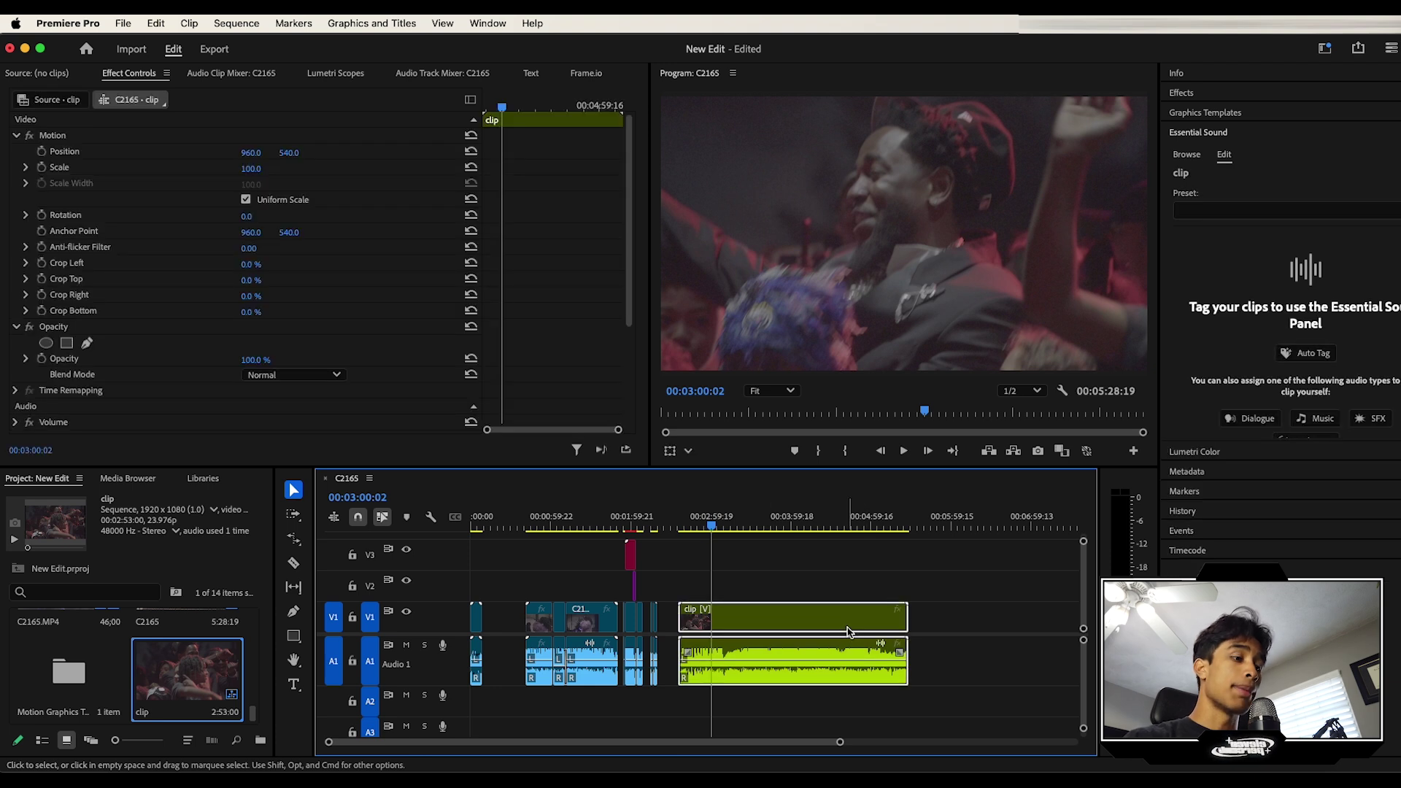
pyautogui.click(294, 540)
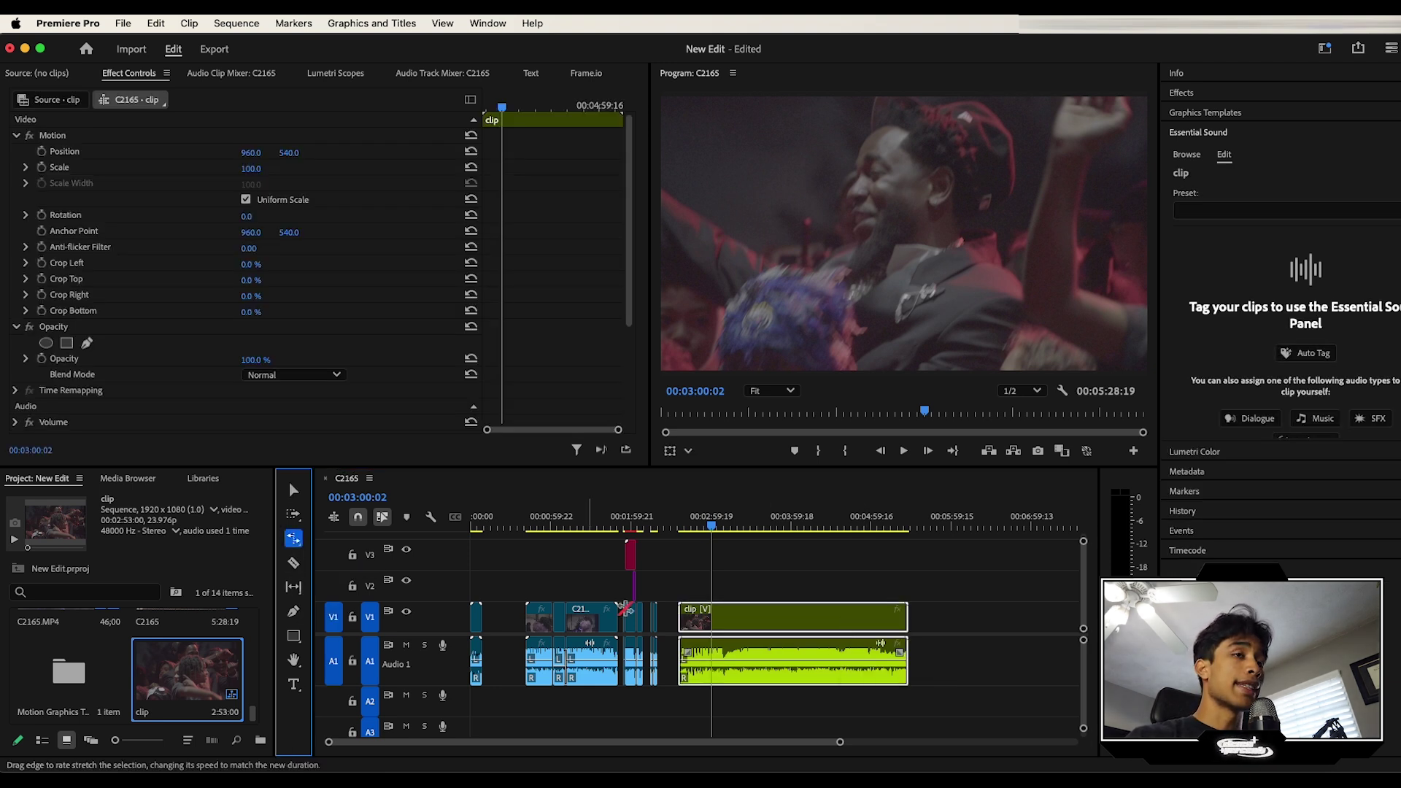
pyautogui.moveTo(905, 618); pyautogui.dragTo(805, 618)
pyautogui.click(716, 519)
pyautogui.click(720, 520)
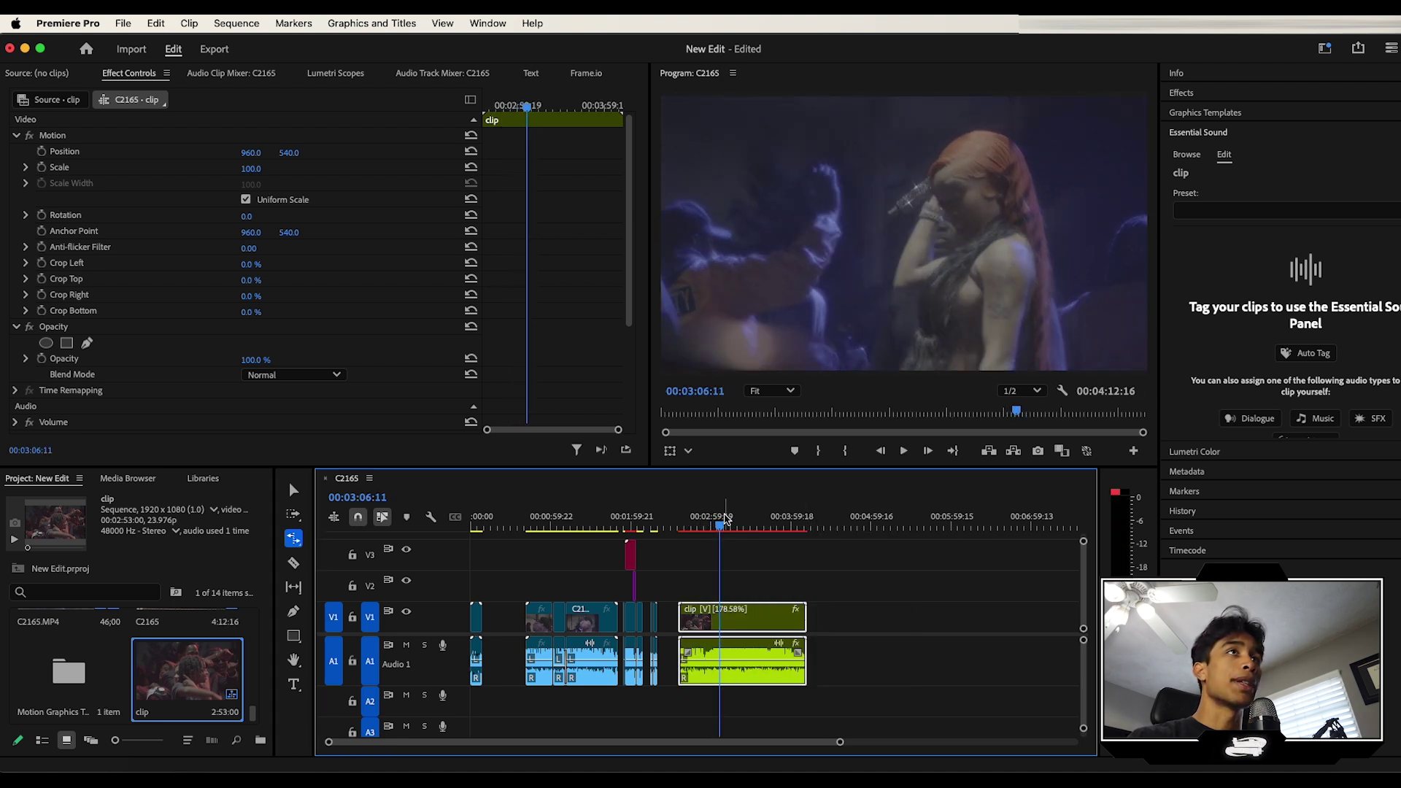
pyautogui.press('v')
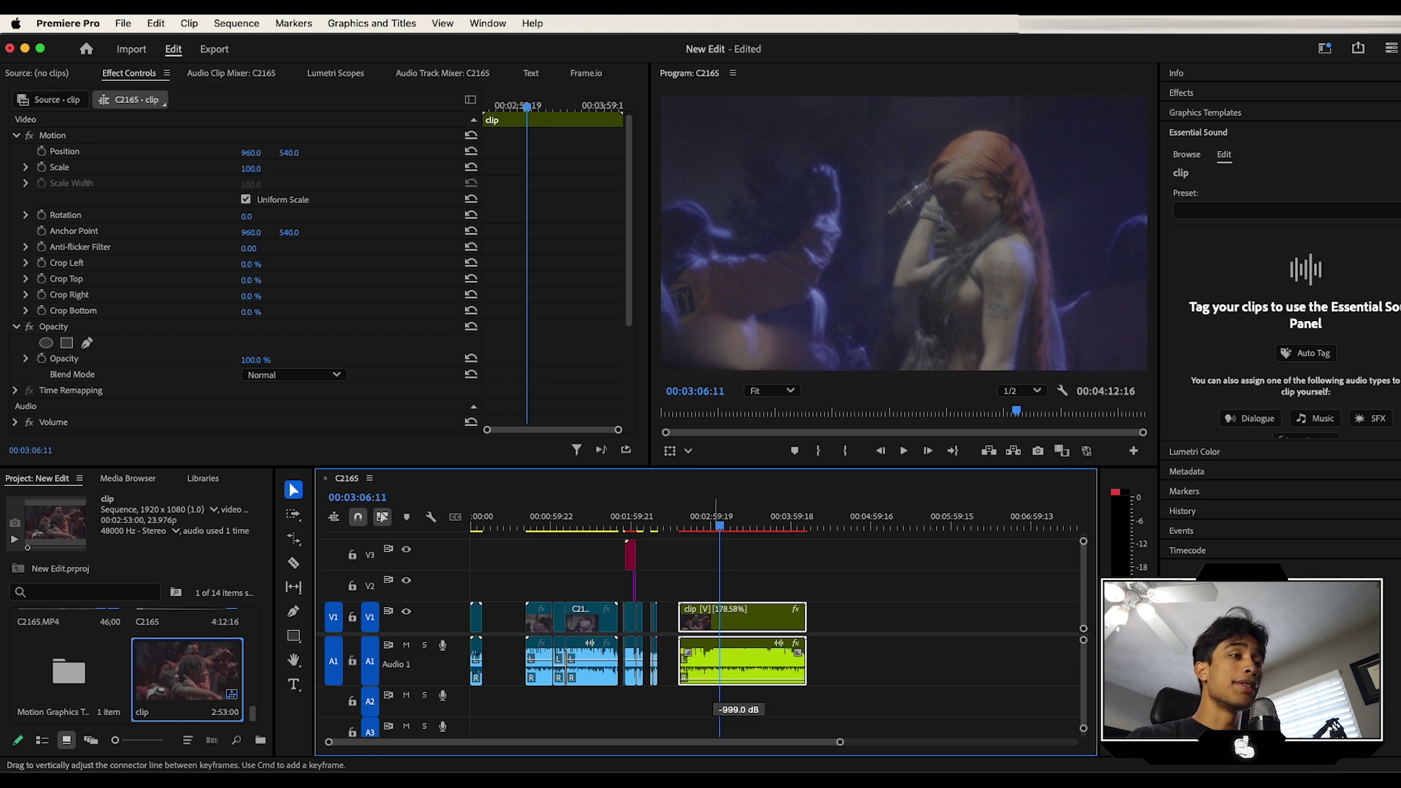
# Step: Play back the retimed clip from around 00:03:20
pyautogui.click(737, 519)
pyautogui.press('space')
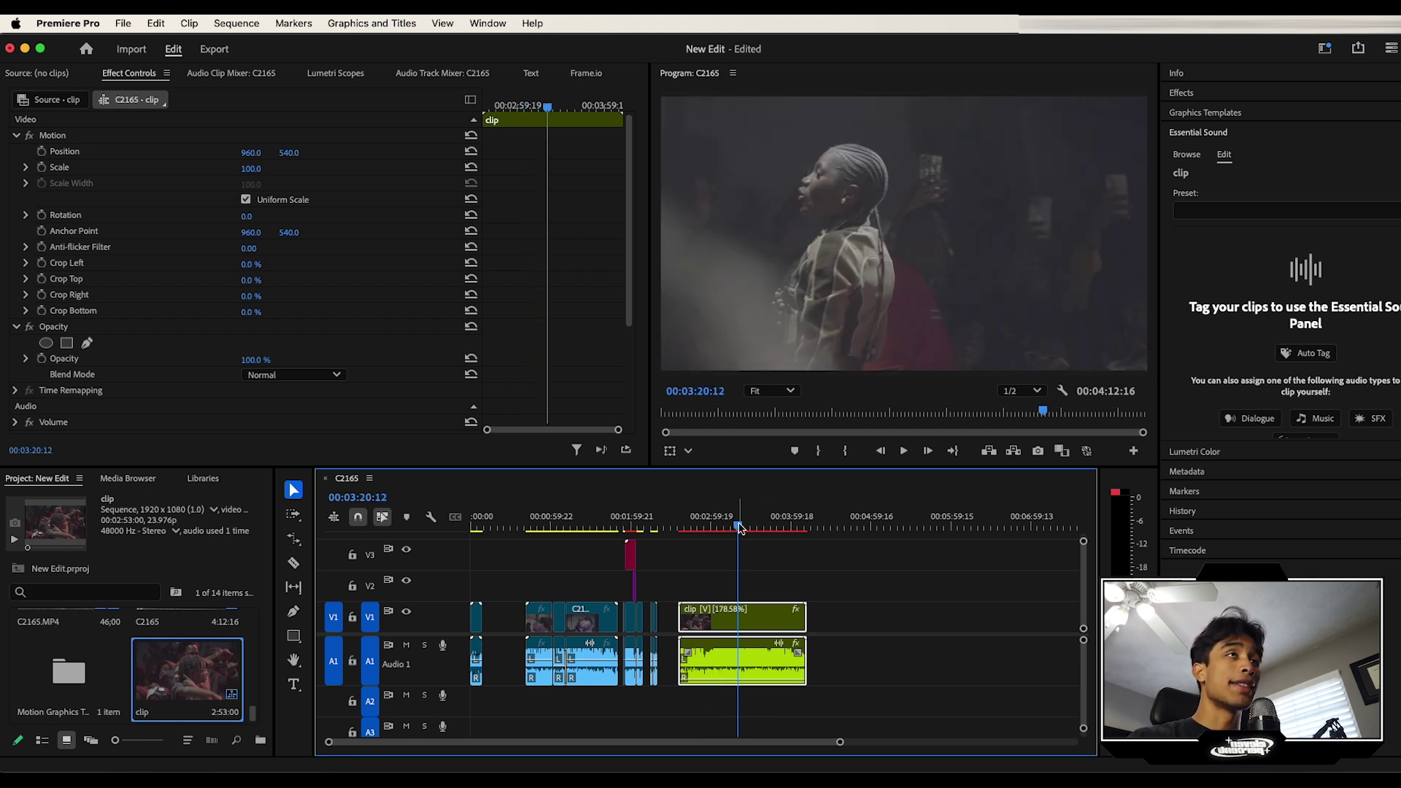
pyautogui.press('space')
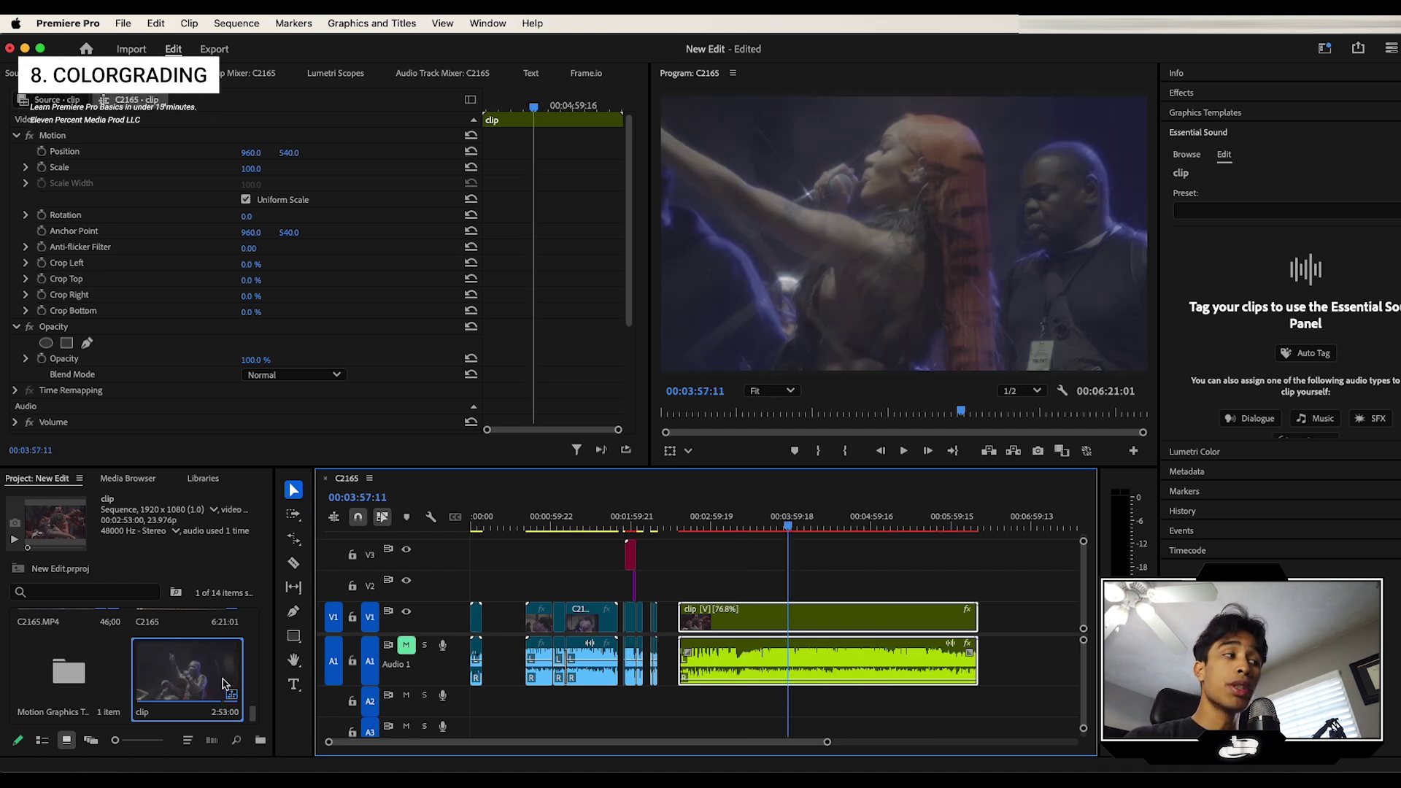
# Step: Create a 1920×1080 Adjustment Layer and place it on V2 above the nested clip
pyautogui.moveTo(276, 736); pyautogui.dragTo(291, 742)
pyautogui.click(287, 740)
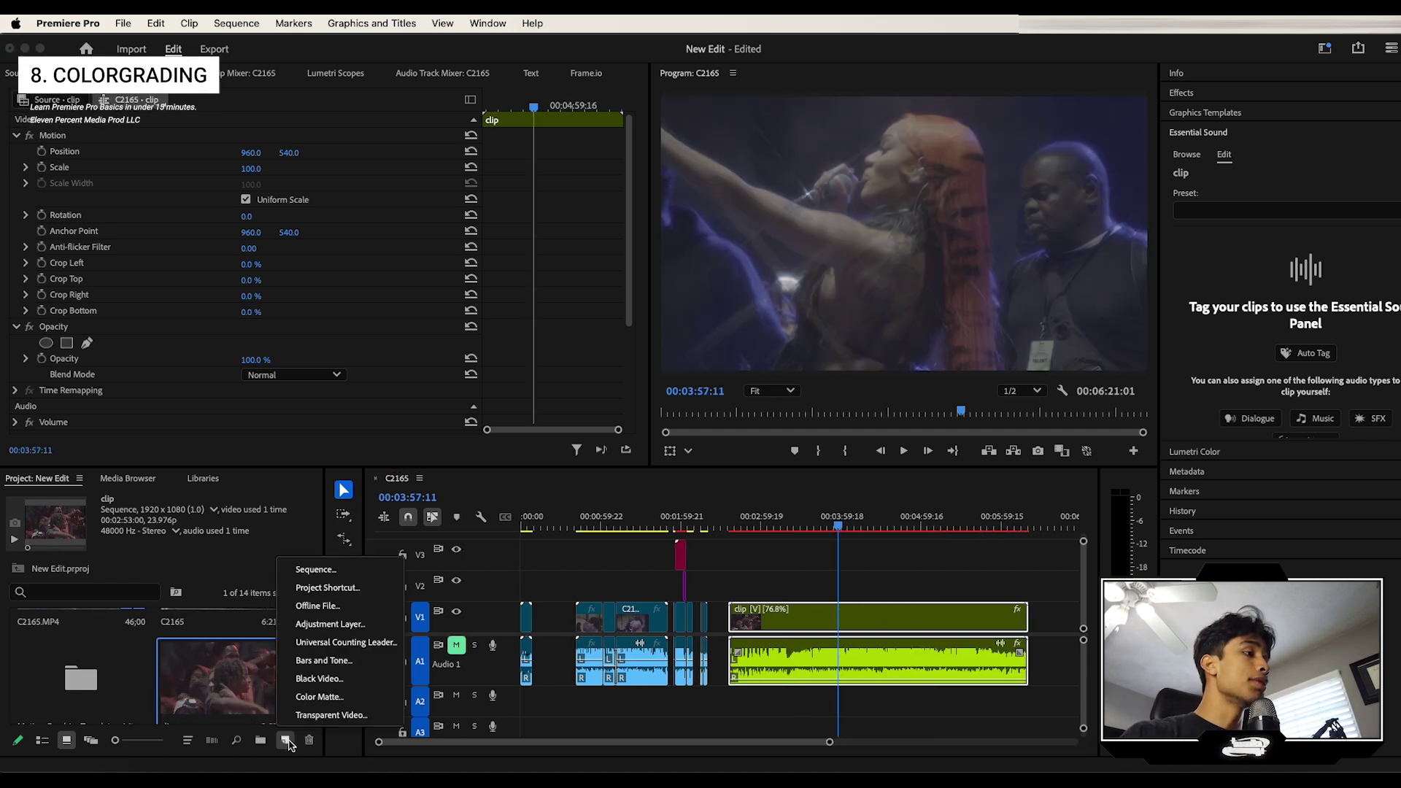
pyautogui.click(329, 625)
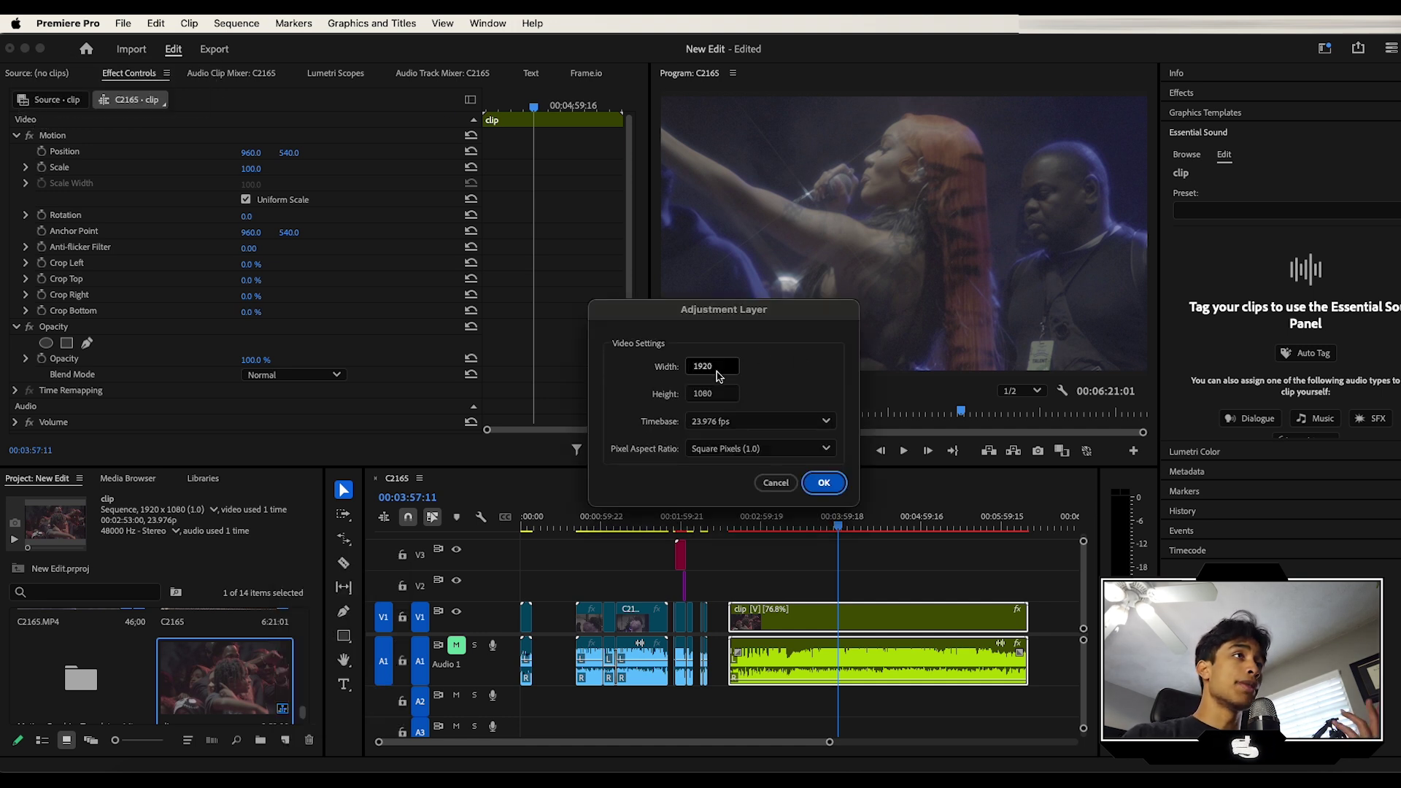
pyautogui.click(823, 484)
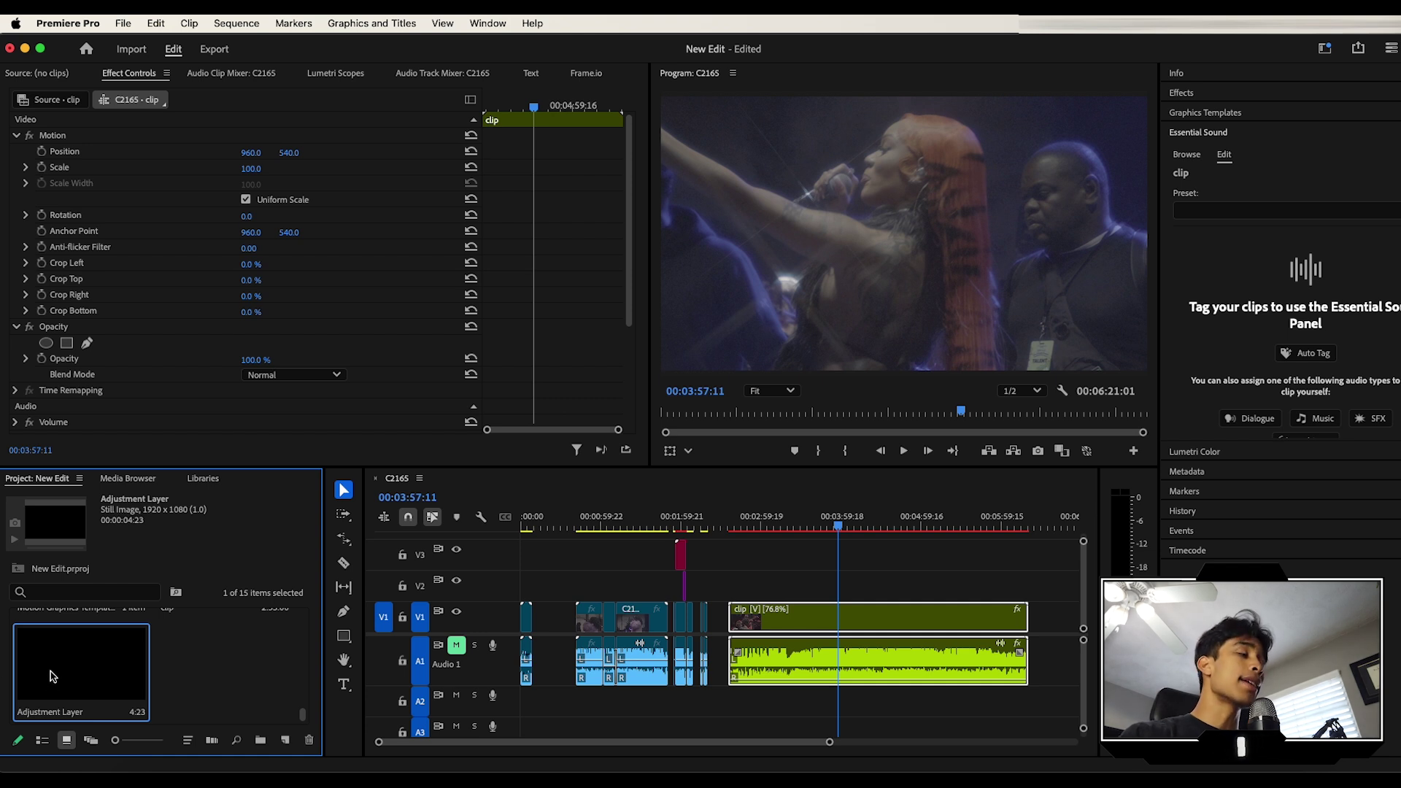
pyautogui.moveTo(51, 675); pyautogui.dragTo(1028, 586)
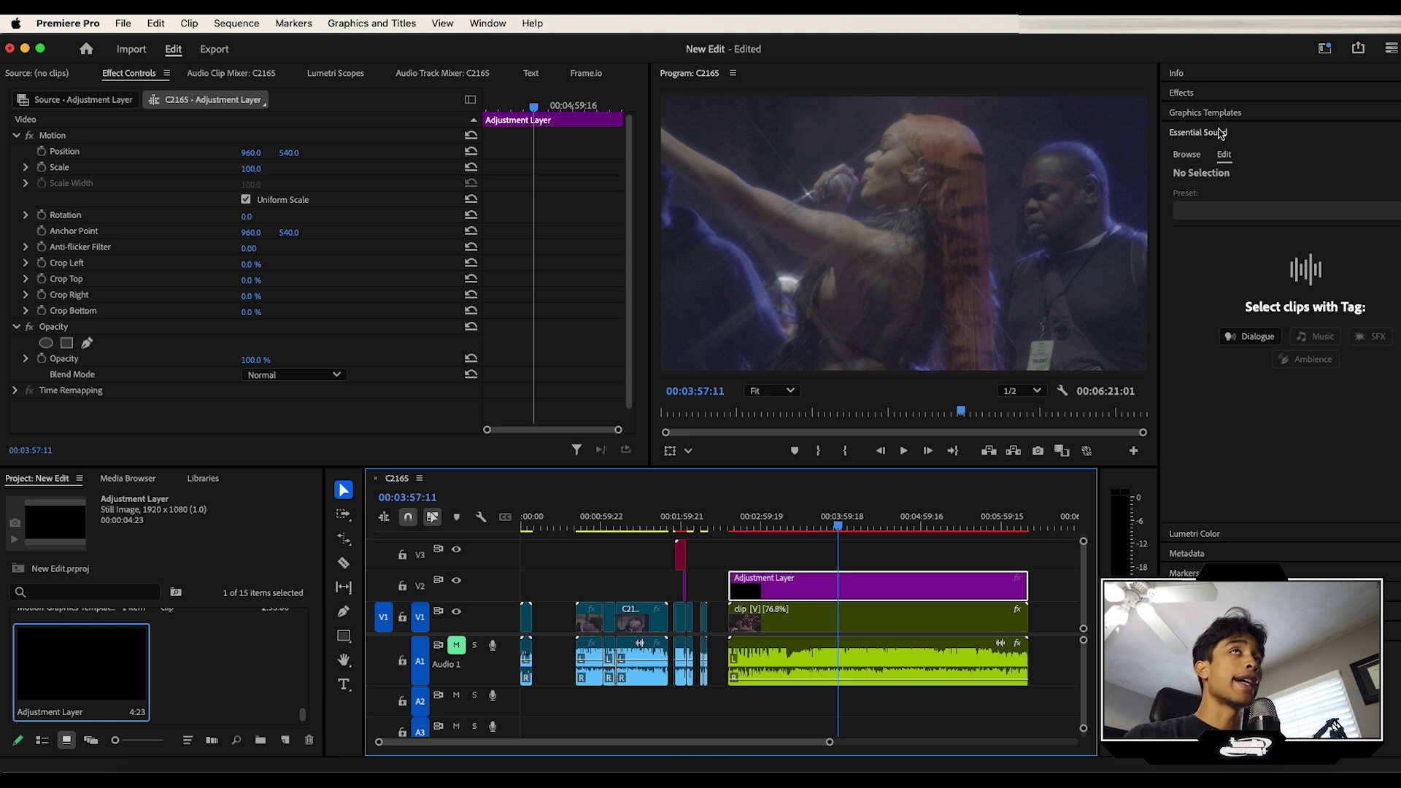
# Step: Apply the CineSpace2383sRGB6bit Creative look to the V1 clip in Lumetri Color
pyautogui.click(918, 617)
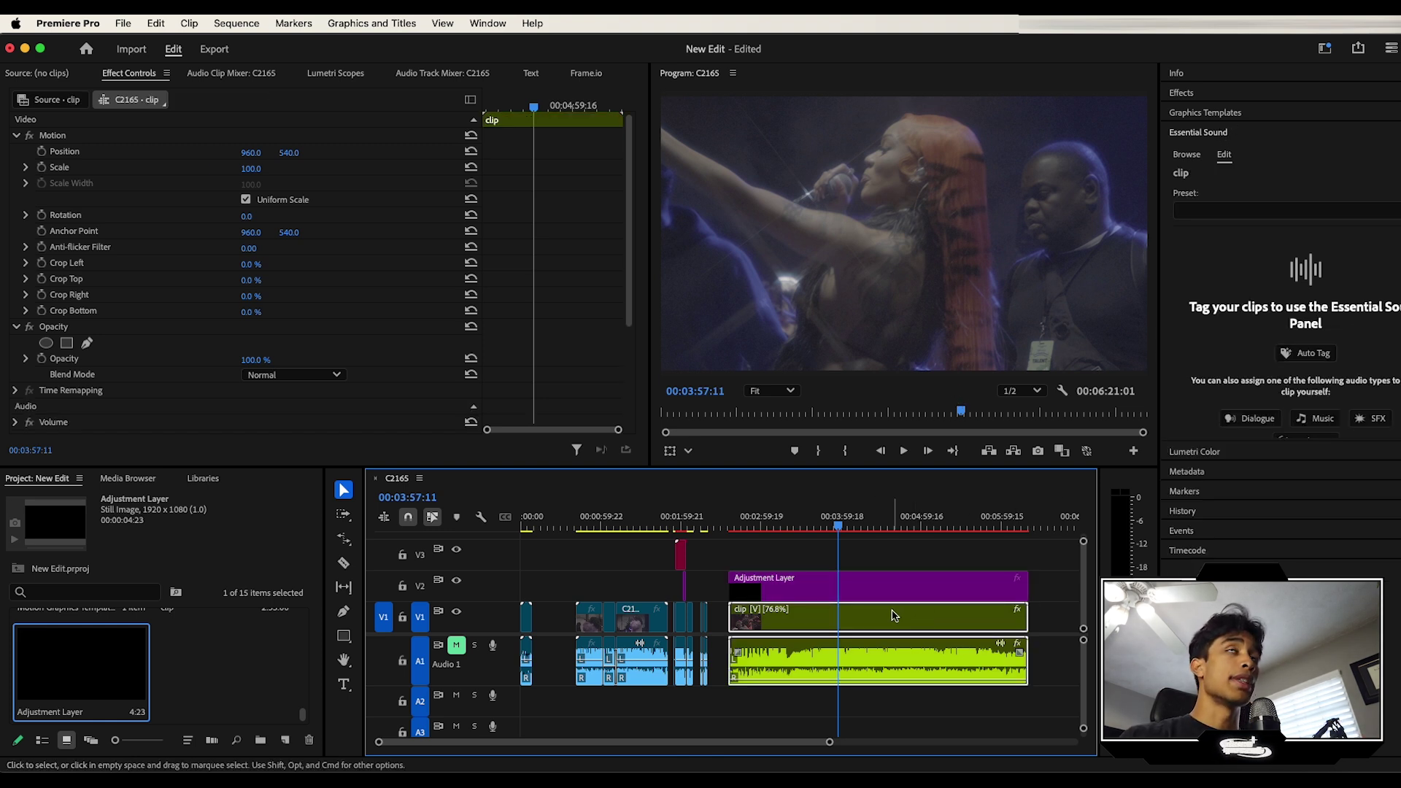
pyautogui.click(1230, 93)
pyautogui.click(1204, 152)
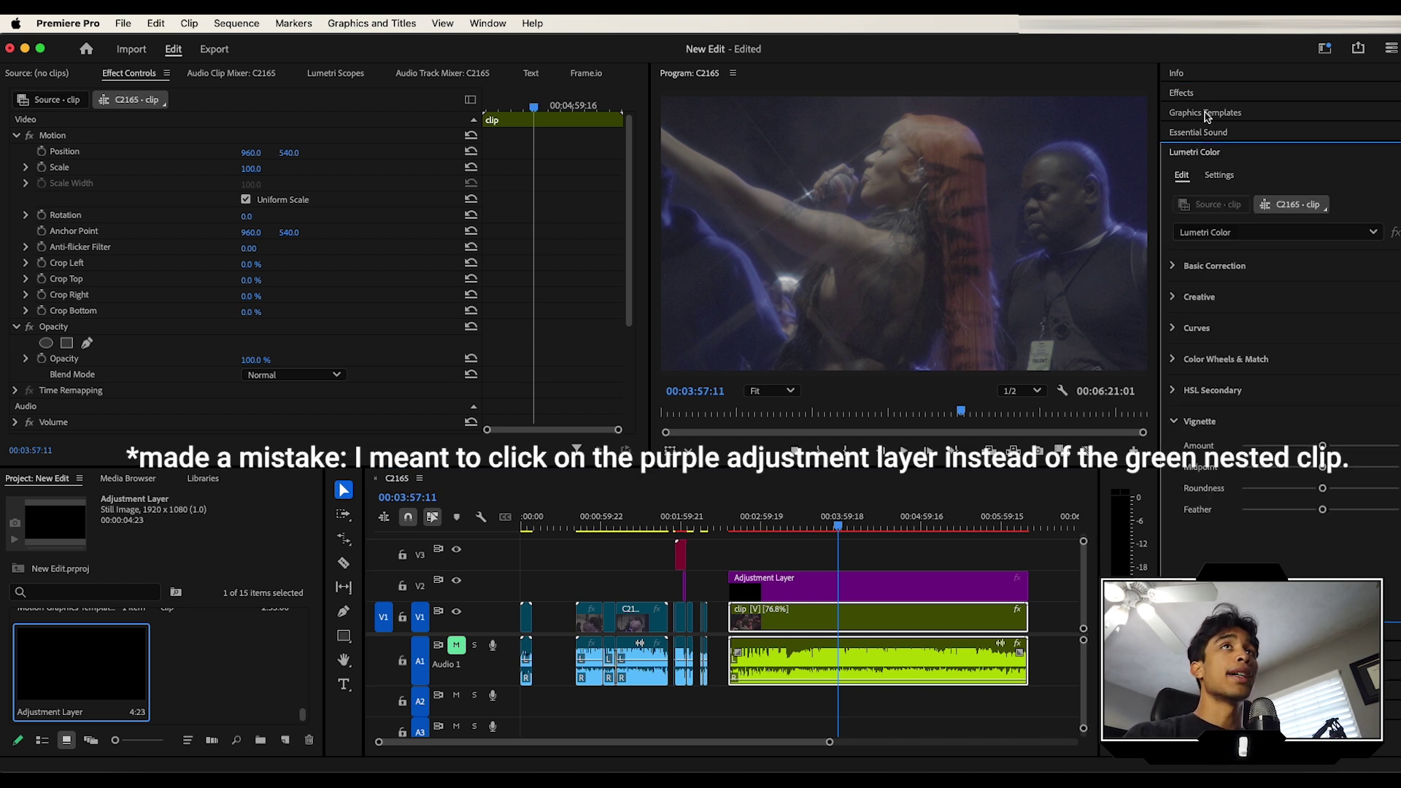
pyautogui.click(1197, 297)
pyautogui.click(1248, 323)
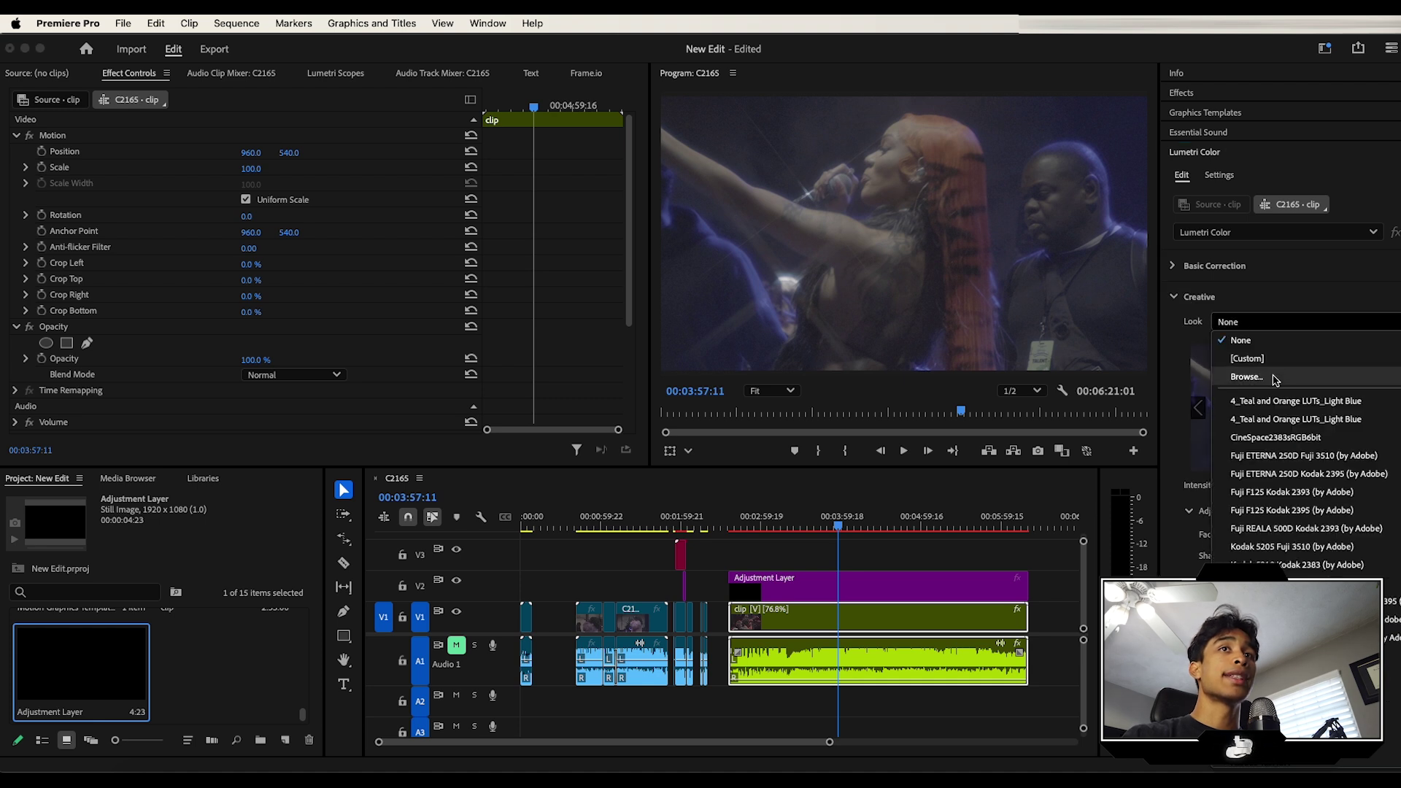
pyautogui.click(1277, 438)
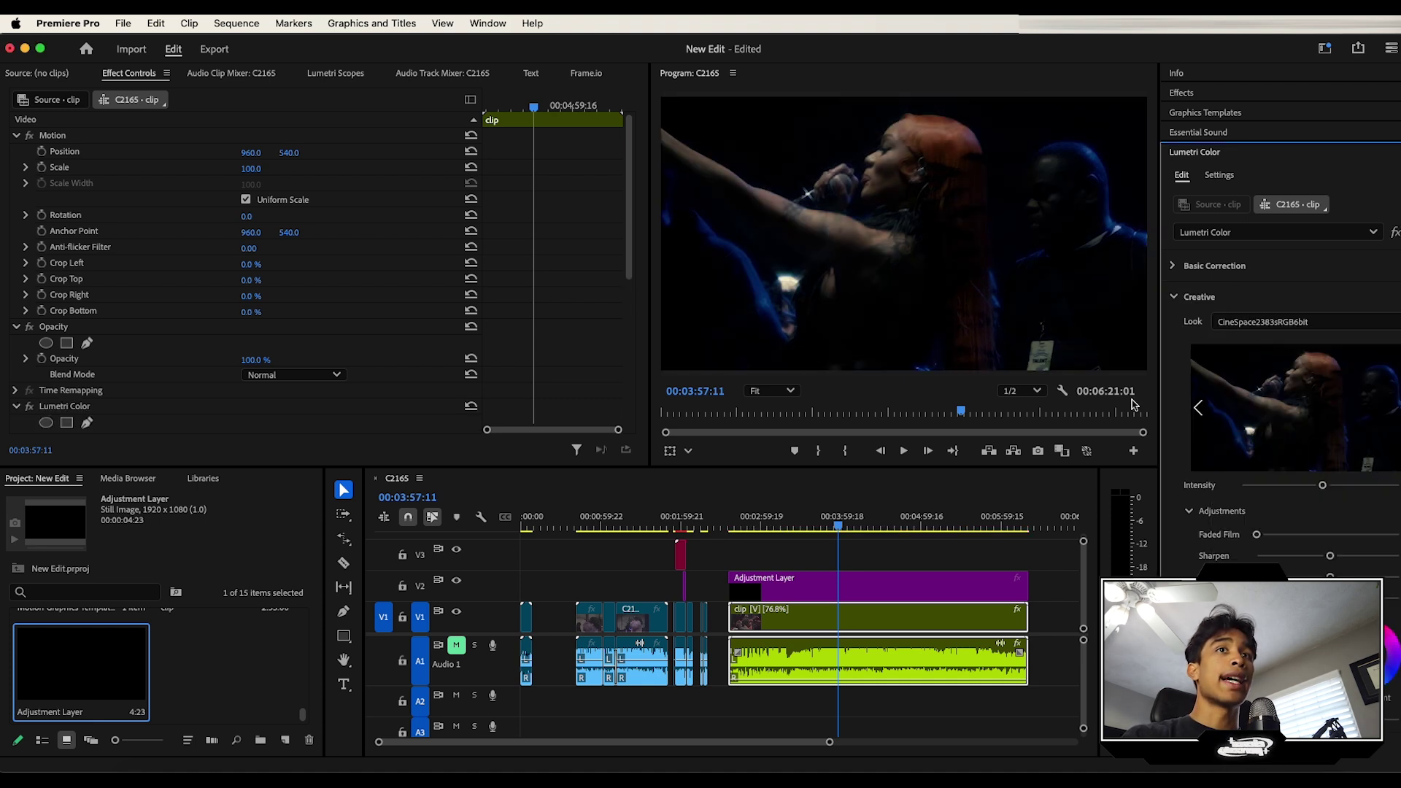
# Step: In Basic Correction raise Exposure, increase Contrast and lower Highlights while previewing the grade
pyautogui.click(1197, 266)
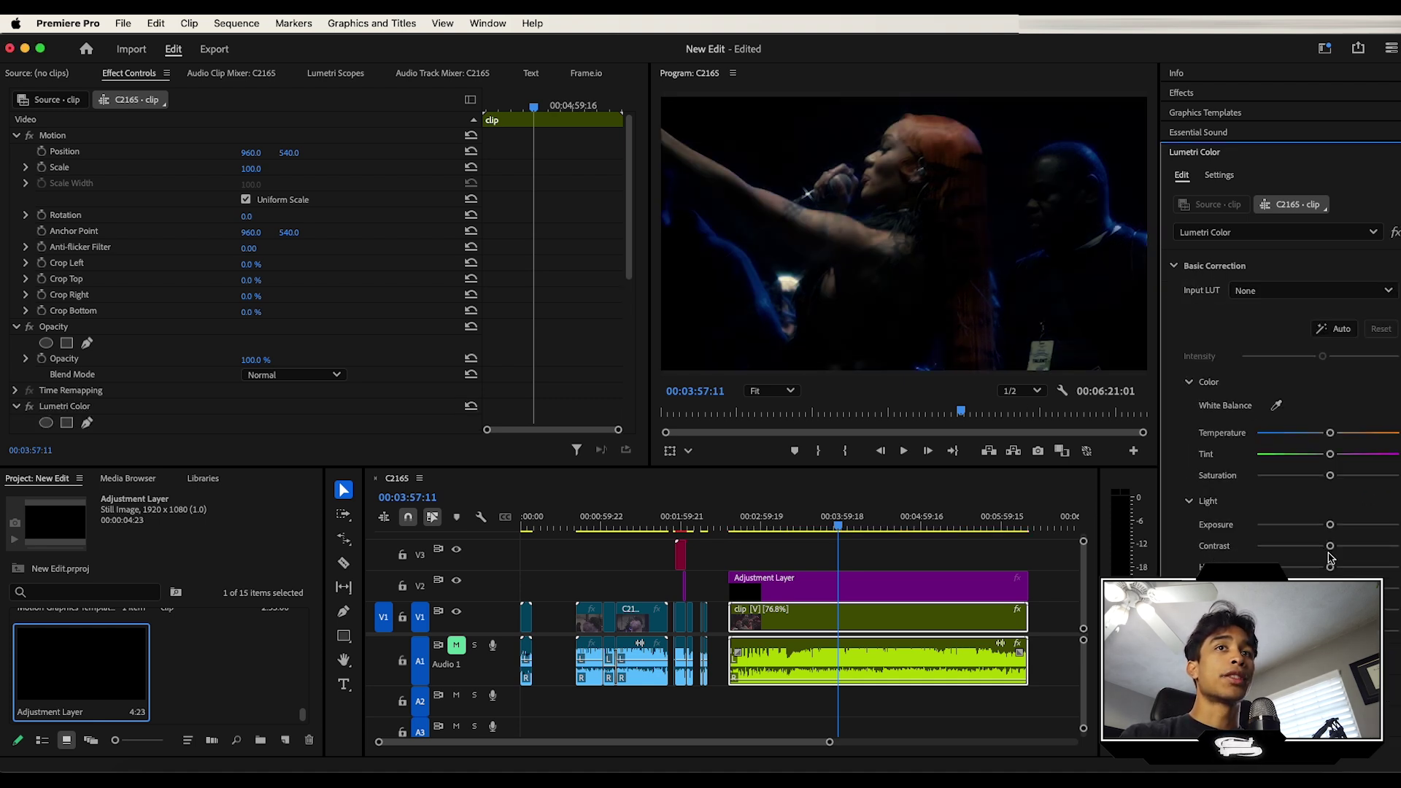
pyautogui.moveTo(1332, 525); pyautogui.dragTo(1345, 525)
pyautogui.moveTo(840, 523); pyautogui.dragTo(865, 526)
pyautogui.press('space')
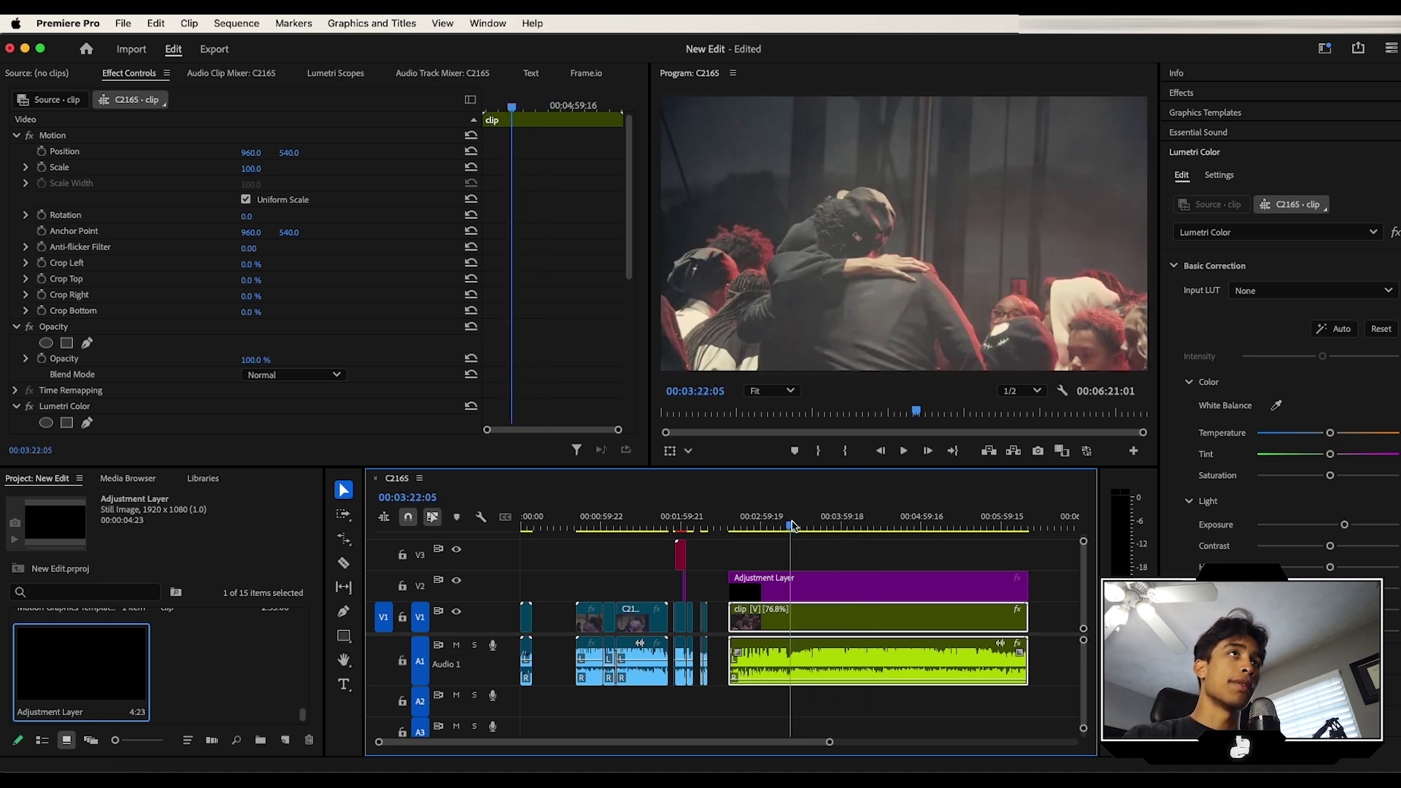
pyautogui.click(1194, 153)
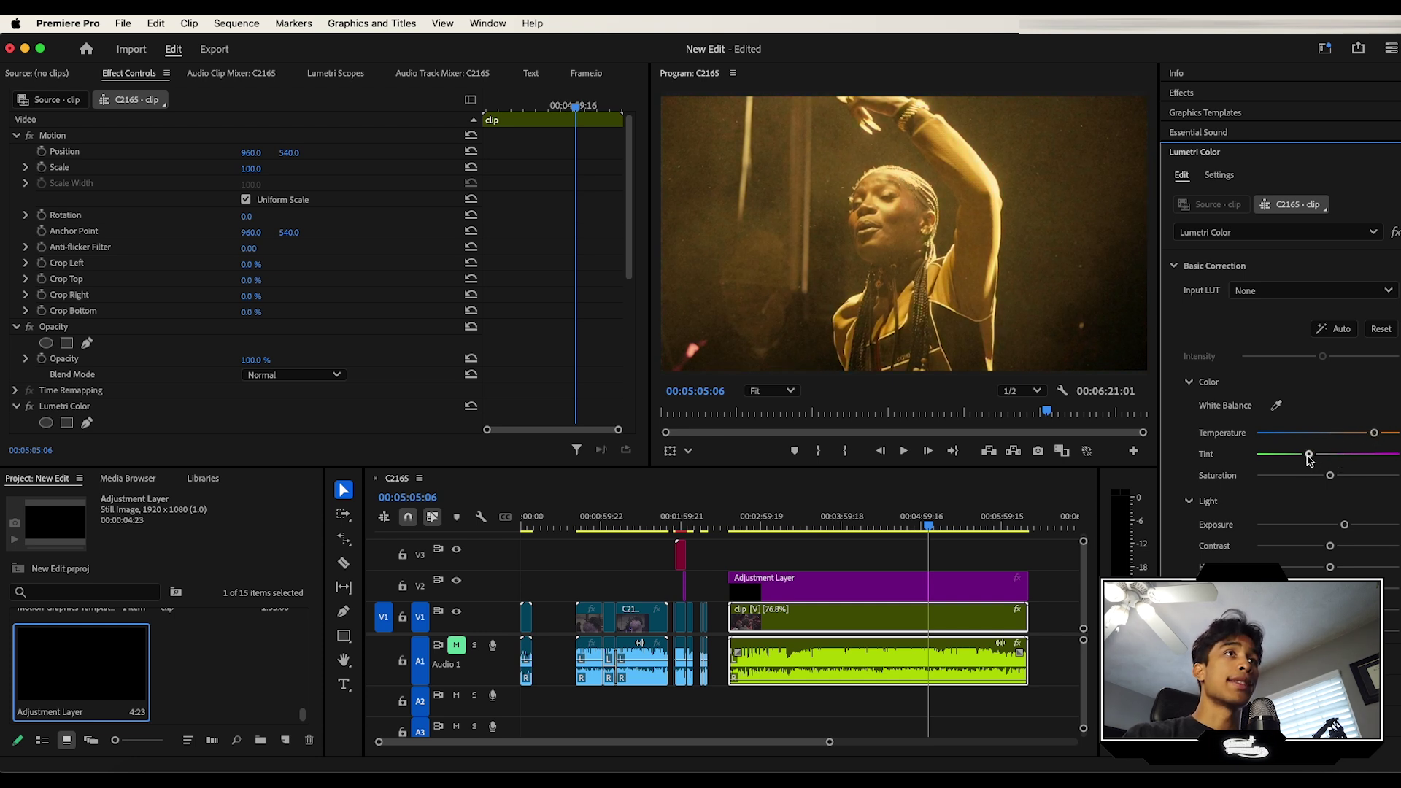
pyautogui.moveTo(1329, 546); pyautogui.dragTo(1352, 546)
pyautogui.moveTo(1329, 567); pyautogui.dragTo(1314, 567)
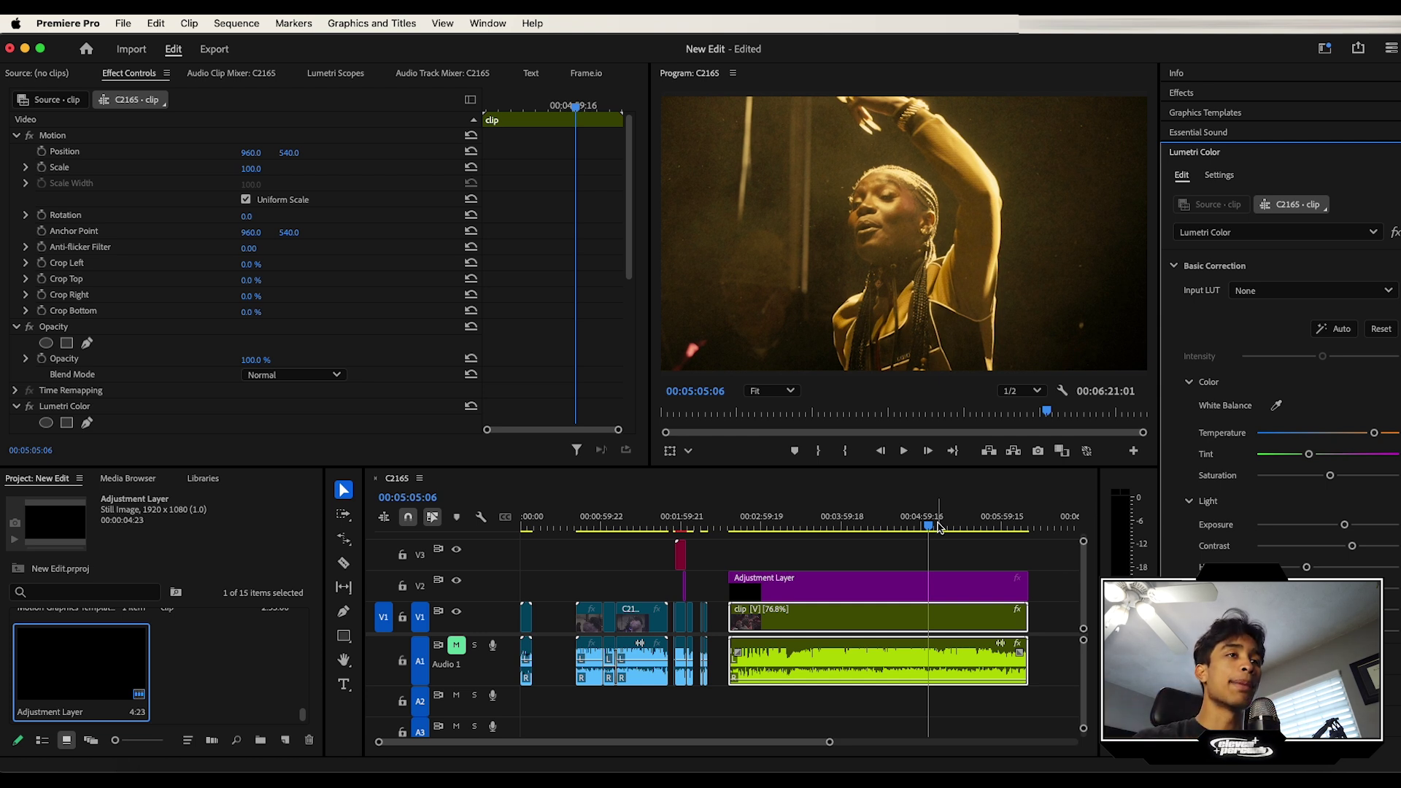
pyautogui.moveTo(941, 527); pyautogui.dragTo(844, 527)
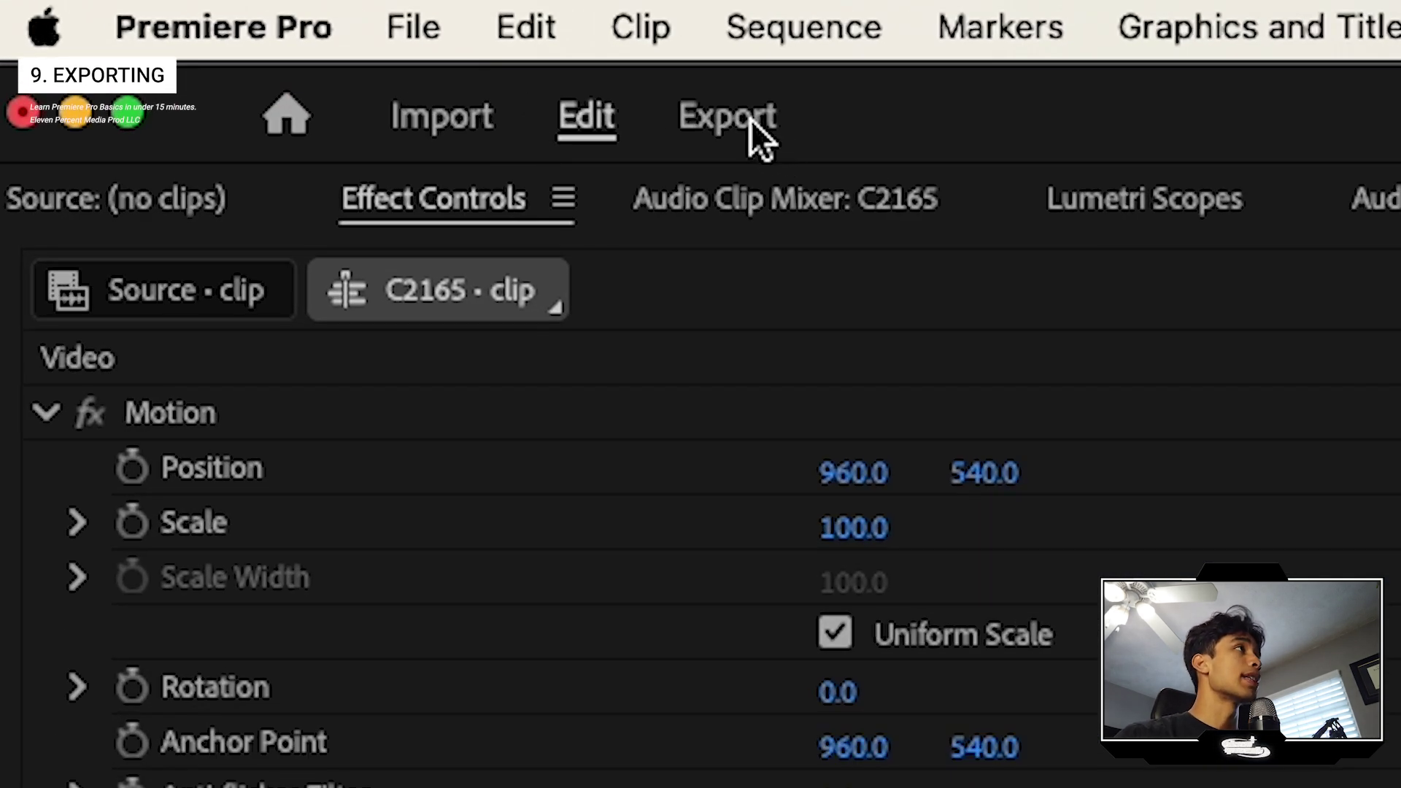
# Step: Name the export 'My First Edit' and save it to the Youtube Screen Recordings folder
pyautogui.click(751, 119)
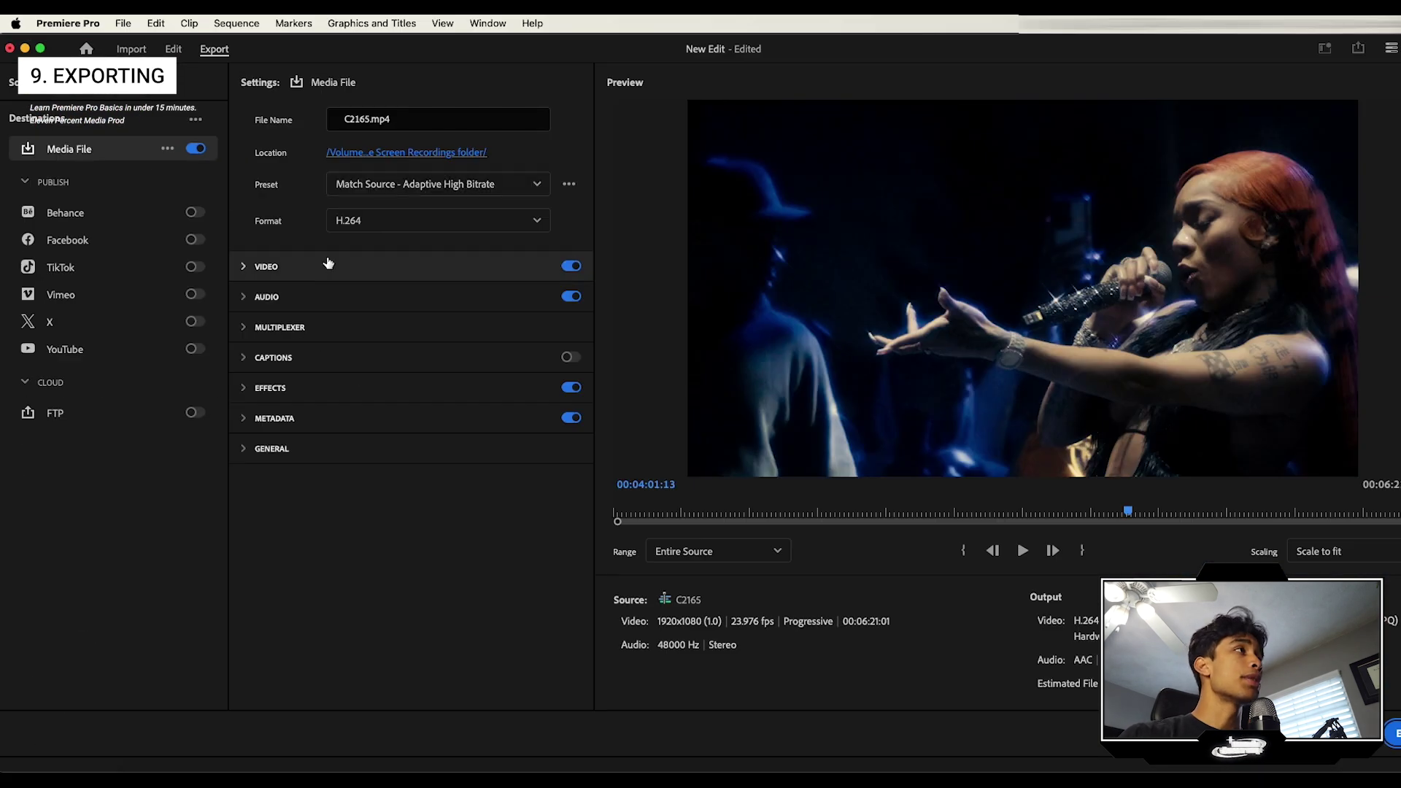
pyautogui.moveTo(365, 119); pyautogui.dragTo(346, 120)
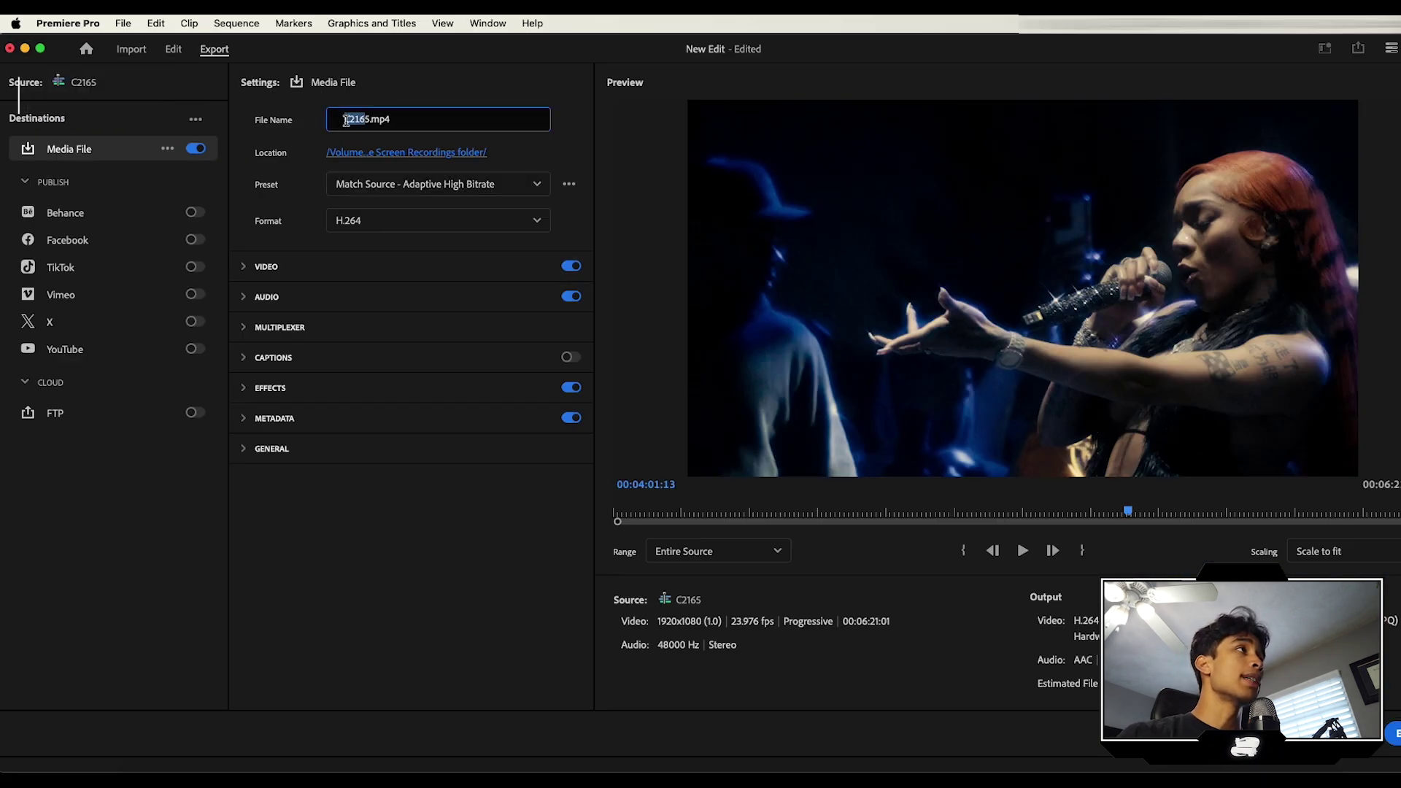
pyautogui.write('My First Edit')
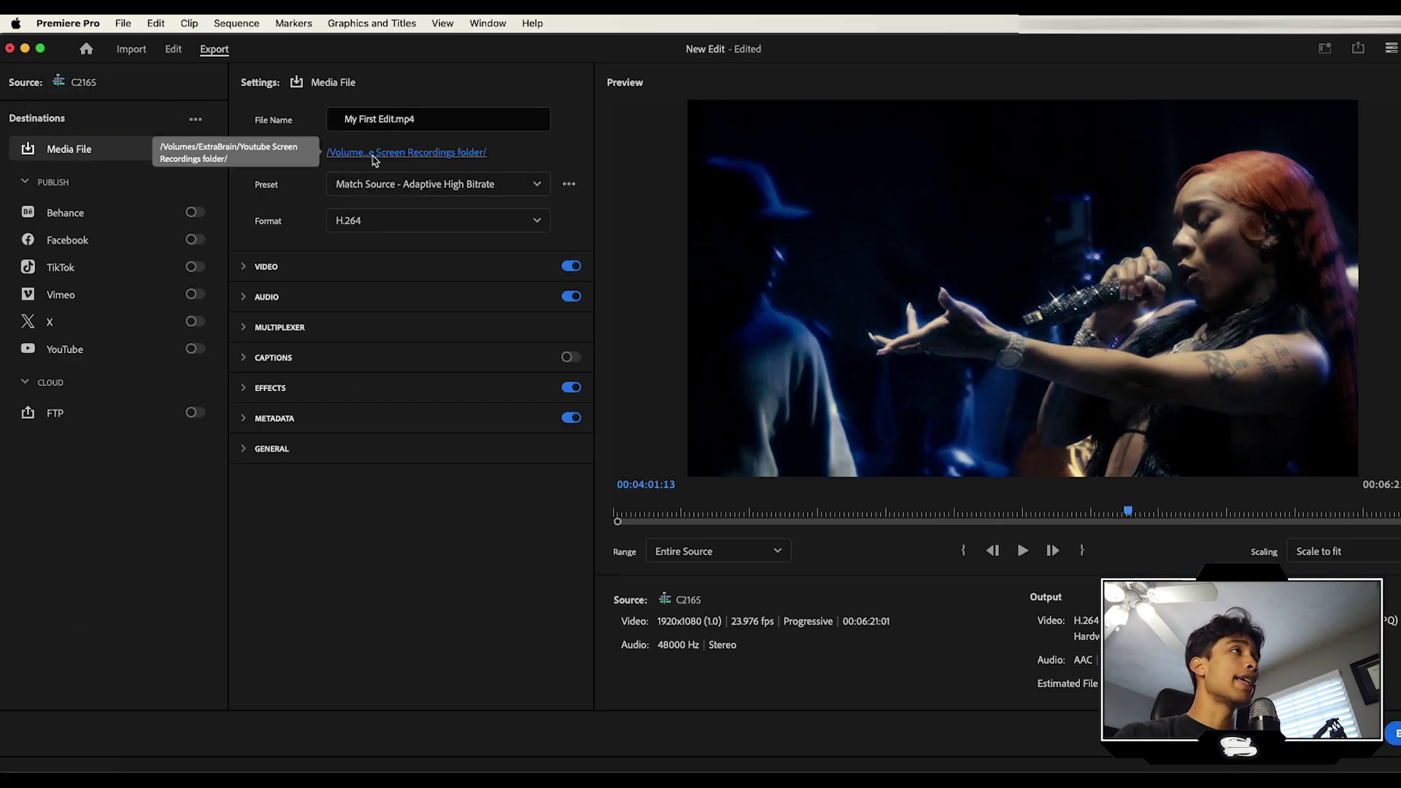
pyautogui.click(374, 160)
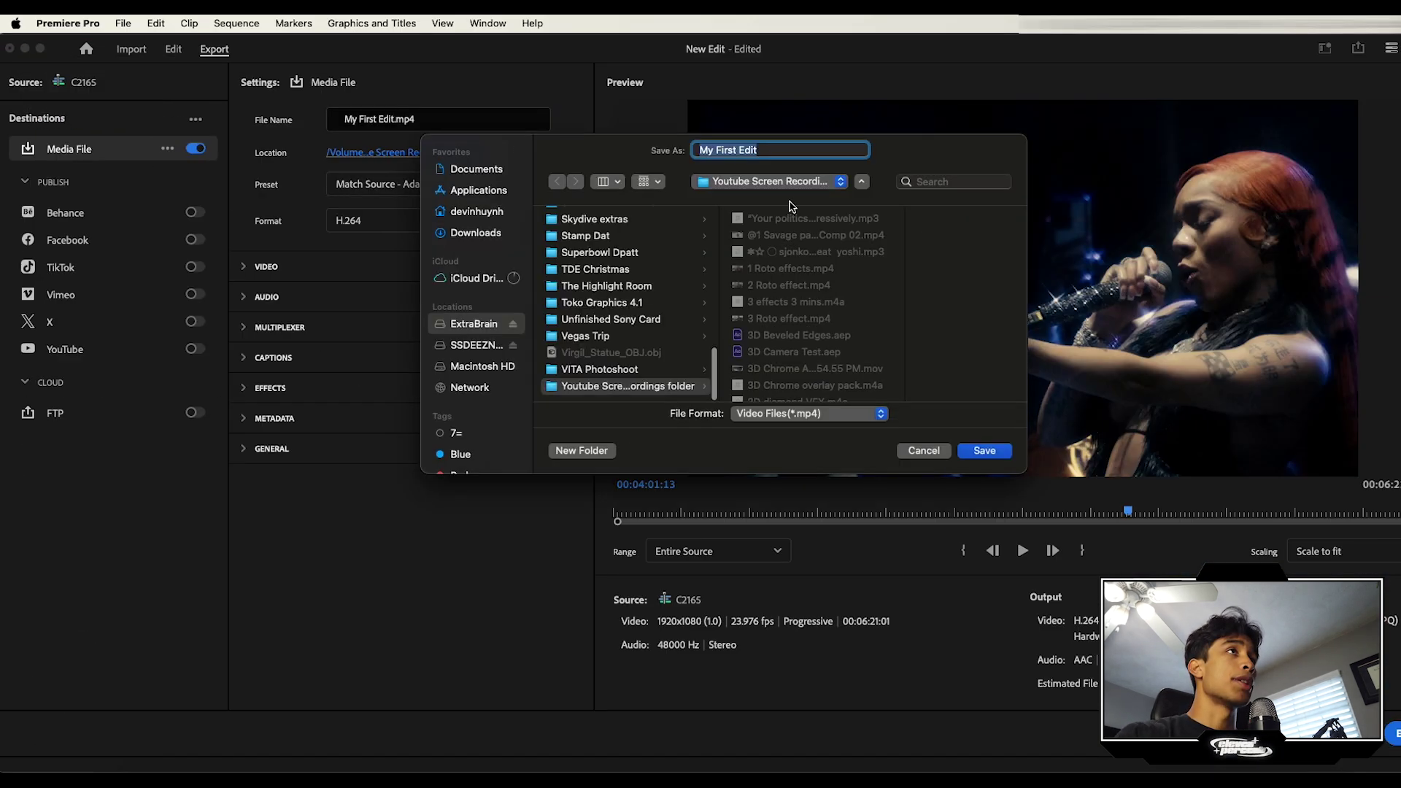
pyautogui.click(985, 450)
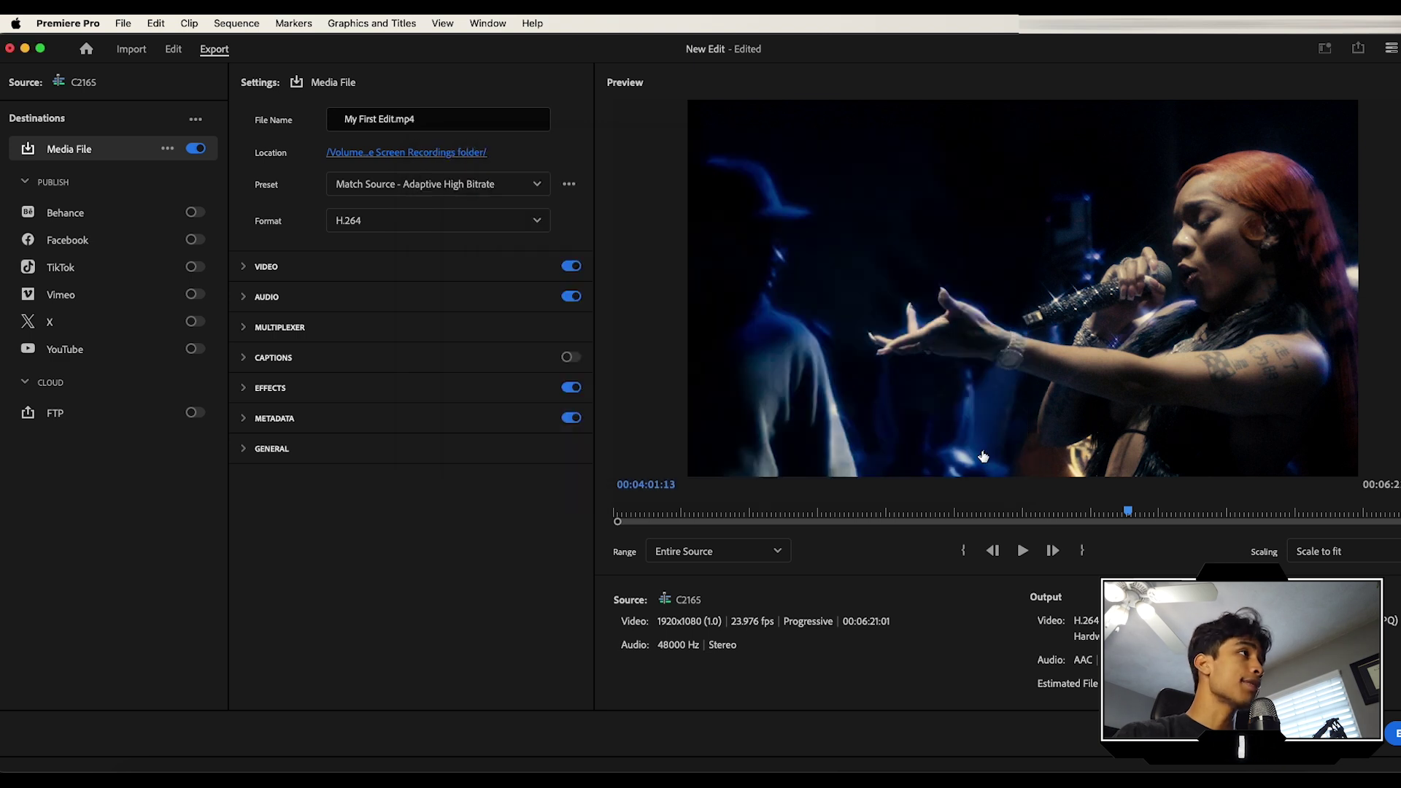
pyautogui.click(337, 226)
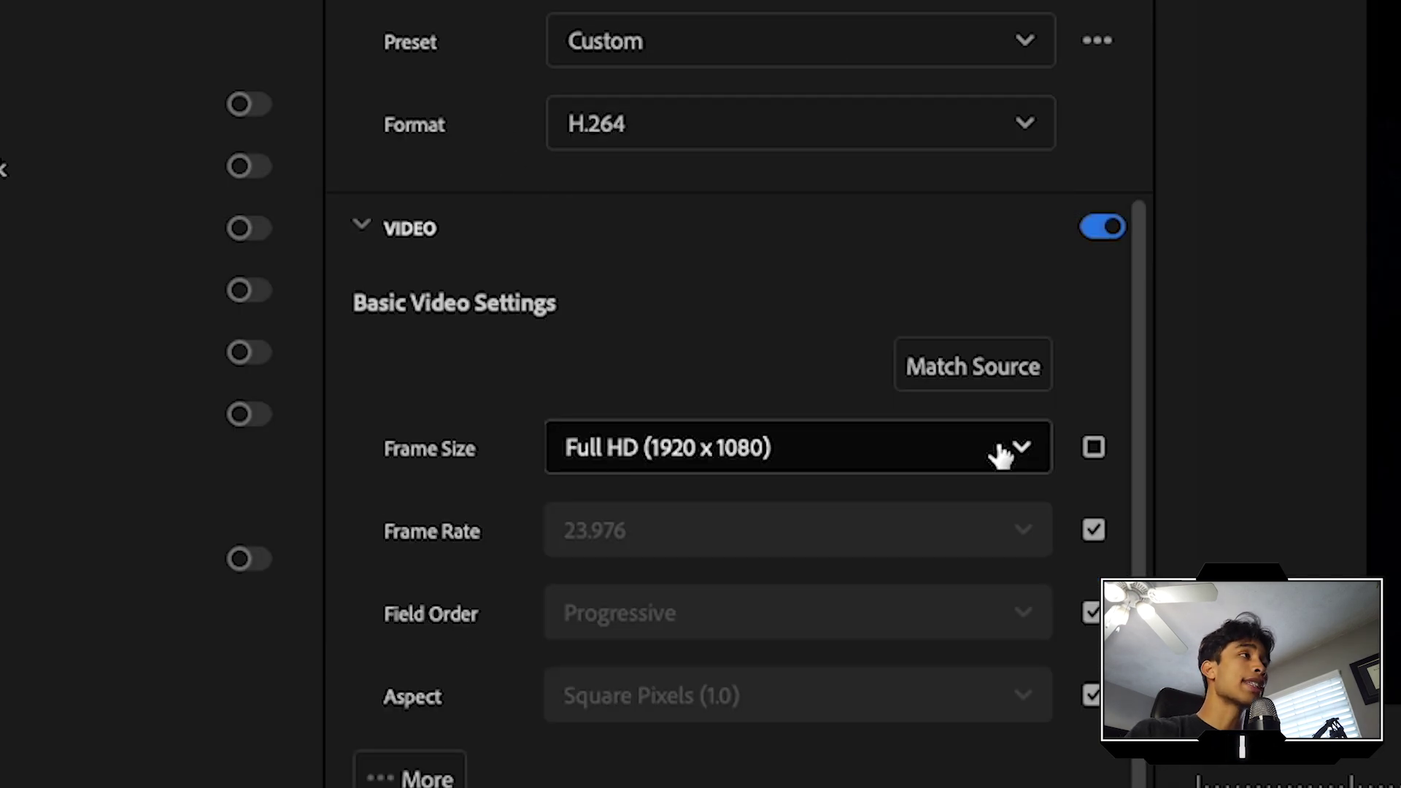
# Step: Keep H.264 format, match the source frame size, and keep the frame rate at 23.976
pyautogui.click(998, 450)
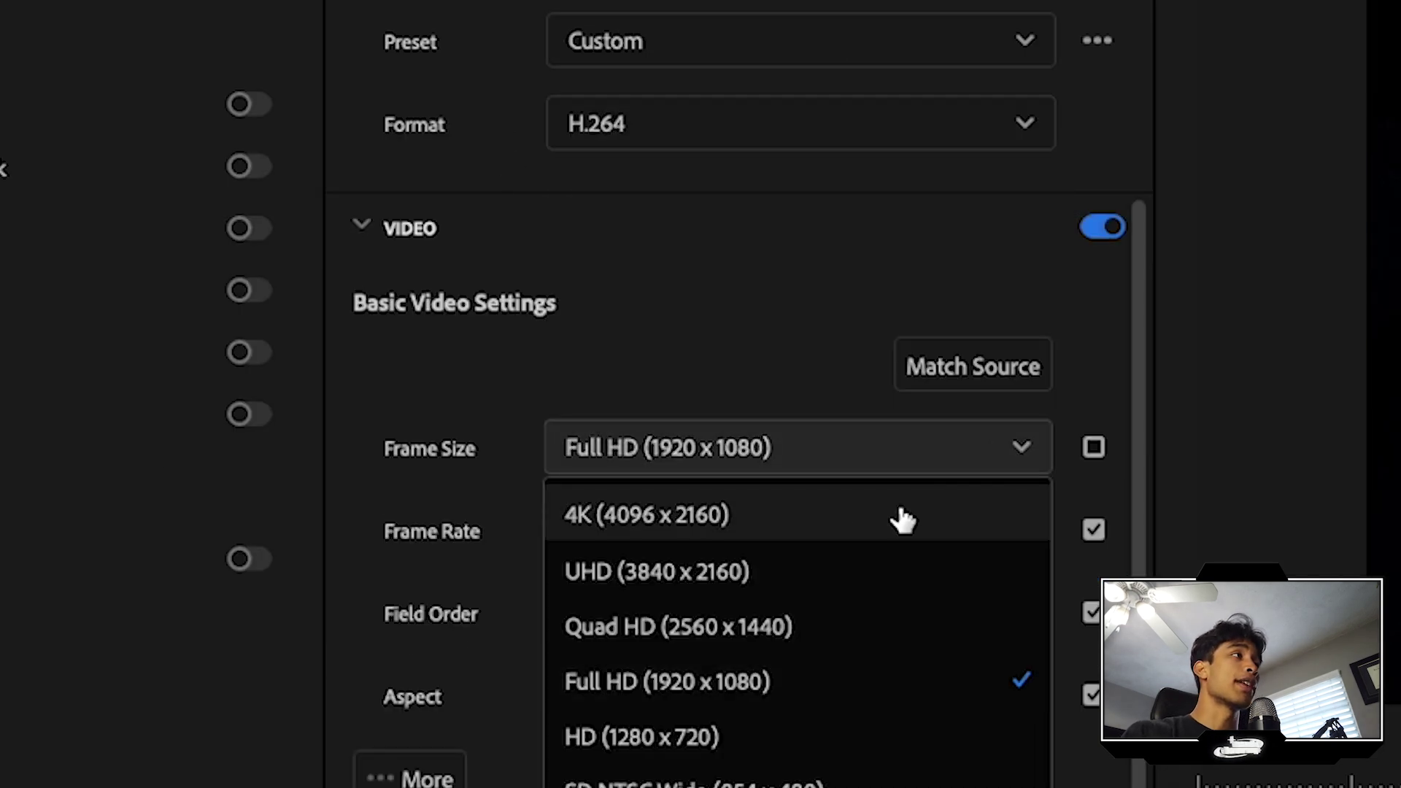
pyautogui.click(1094, 454)
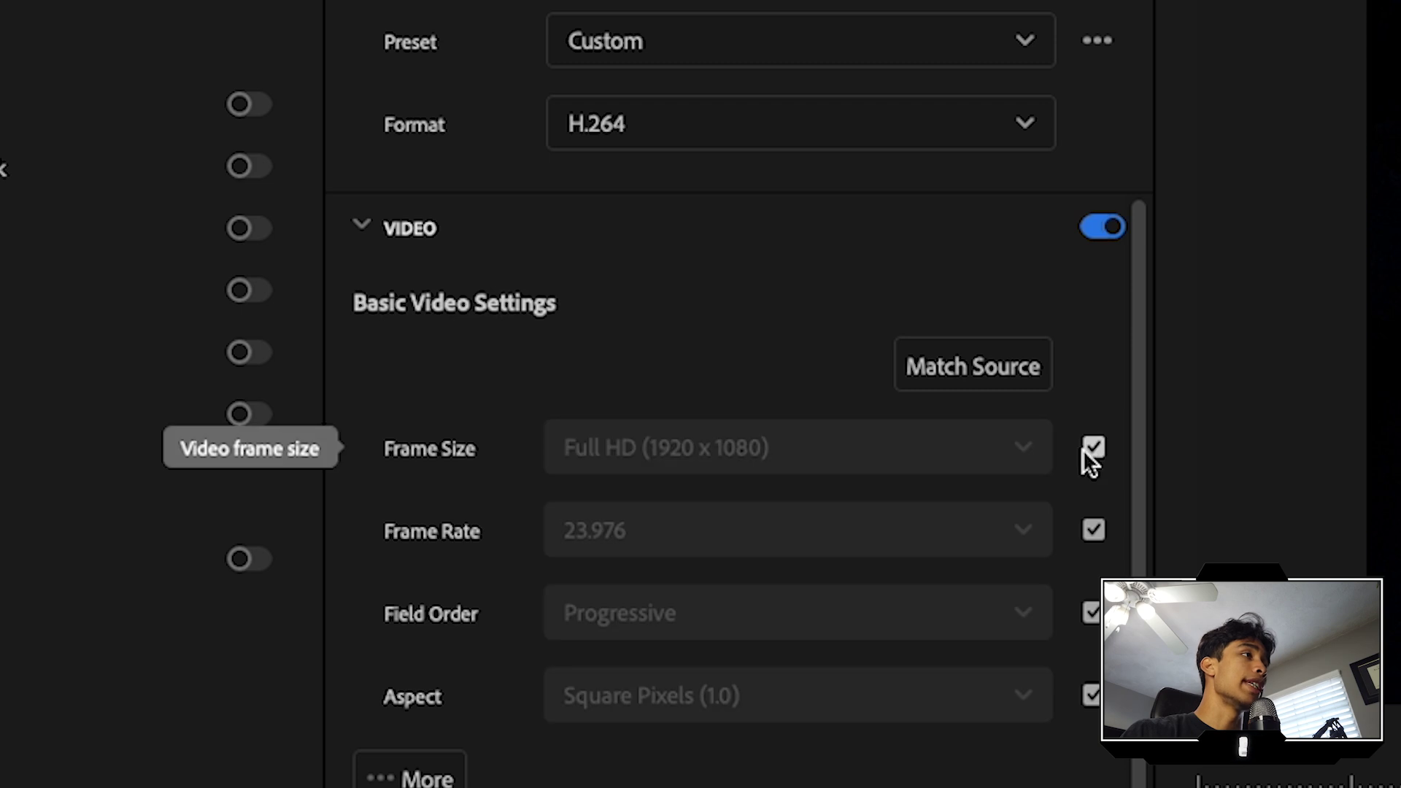
pyautogui.click(1092, 531)
pyautogui.click(641, 533)
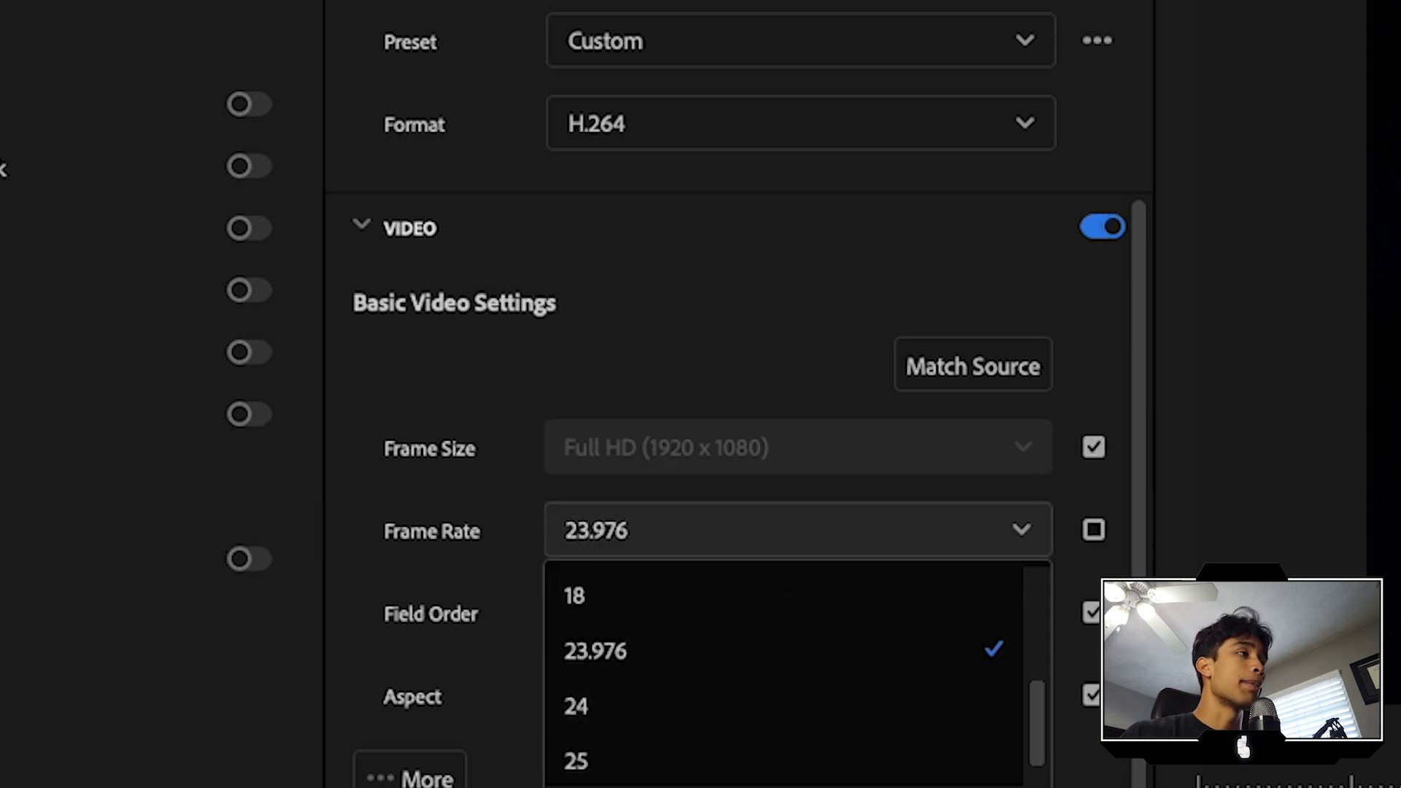
pyautogui.scroll(1, 664, 775)
pyautogui.scroll(-5, 664, 775)
pyautogui.scroll(2, 664, 775)
pyautogui.click(646, 516)
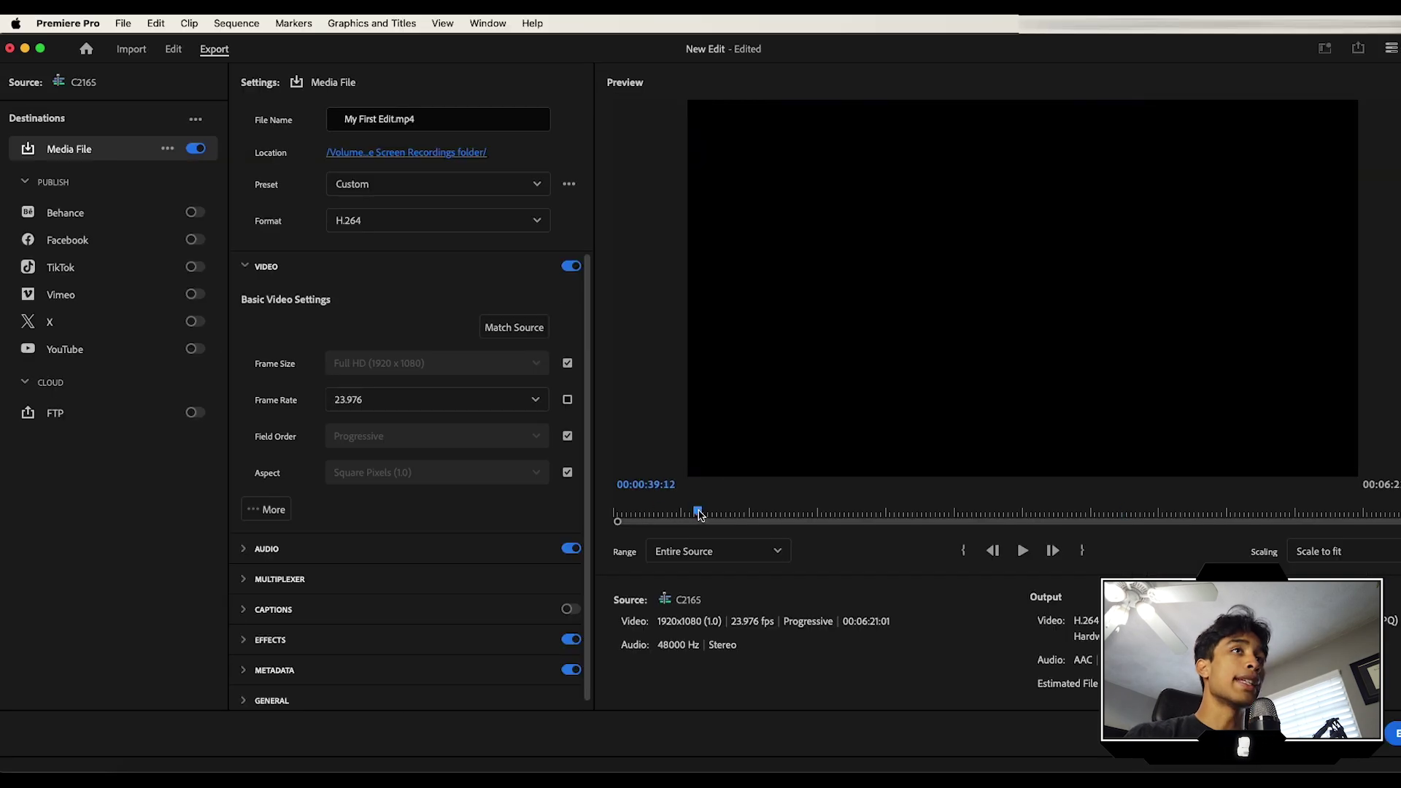
# Step: Set the export range to Entire Source and start the export
pyautogui.moveTo(699, 514); pyautogui.dragTo(912, 515)
pyautogui.press('i')
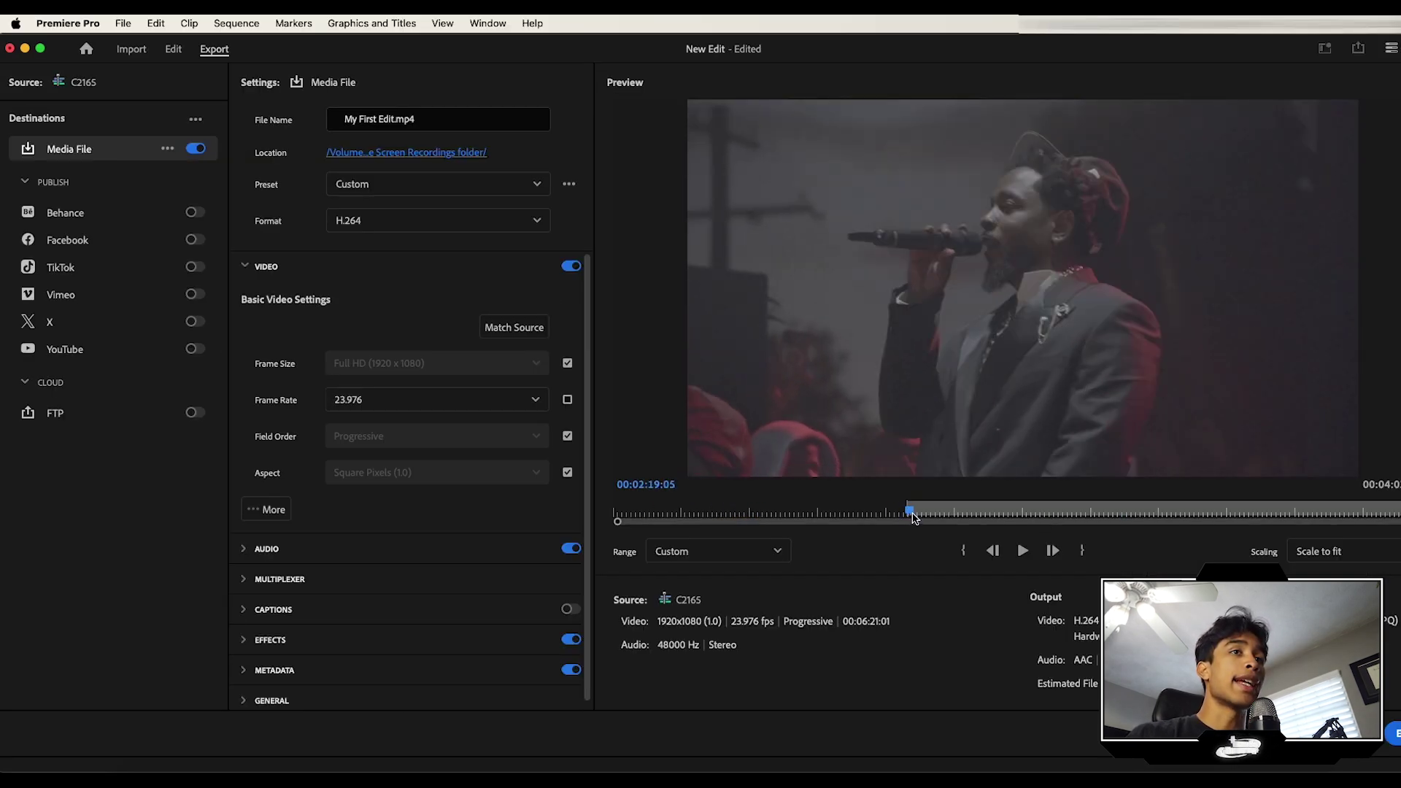
pyautogui.click(1082, 555)
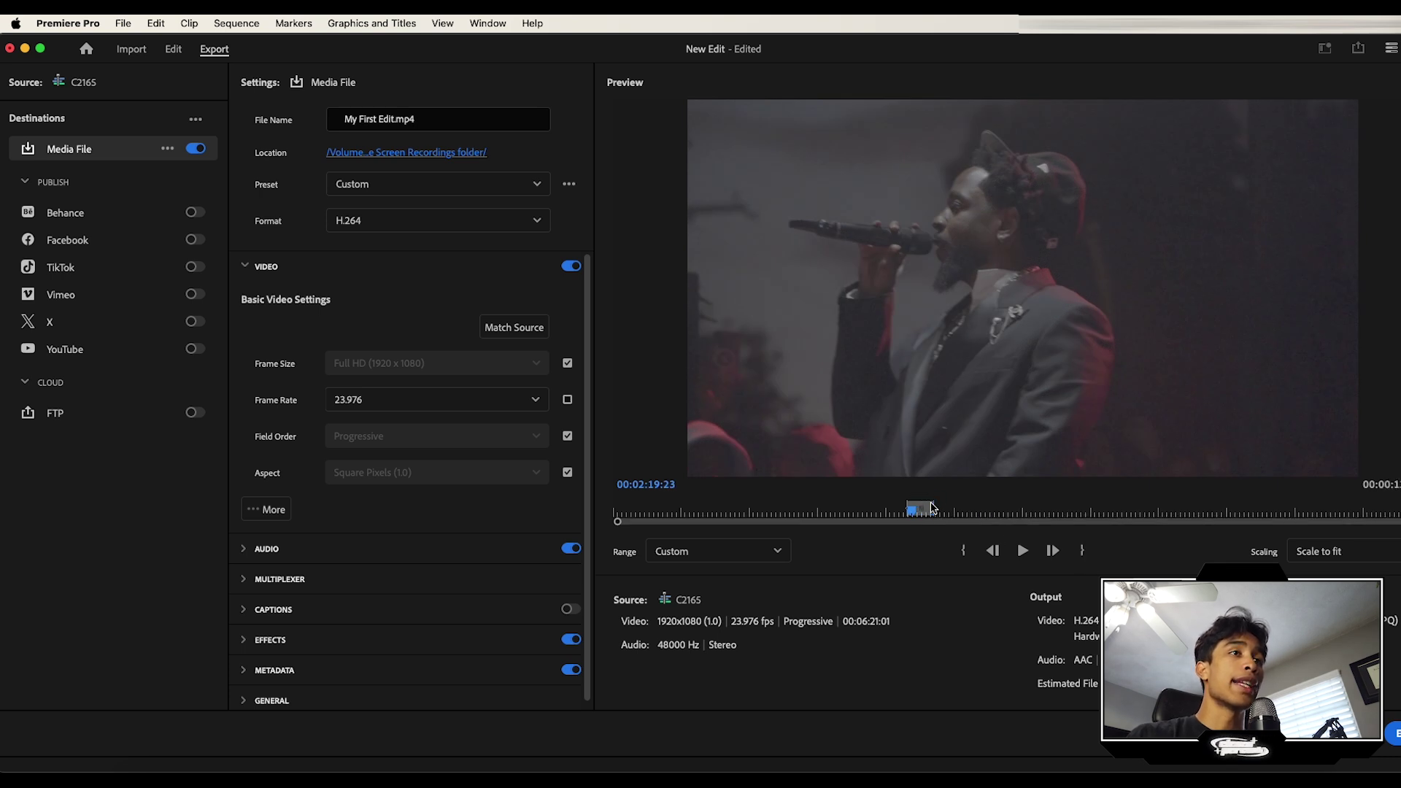
pyautogui.click(696, 551)
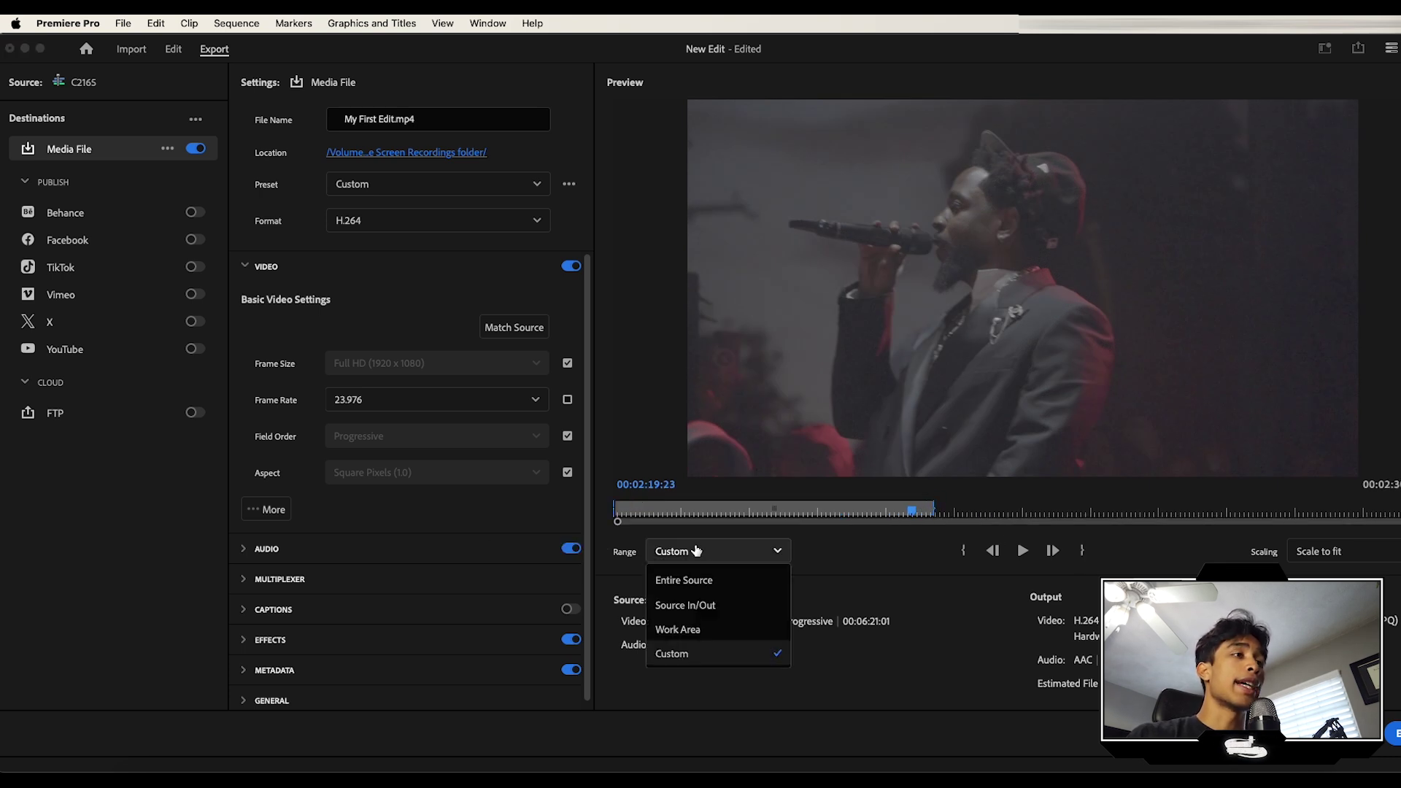
pyautogui.click(712, 581)
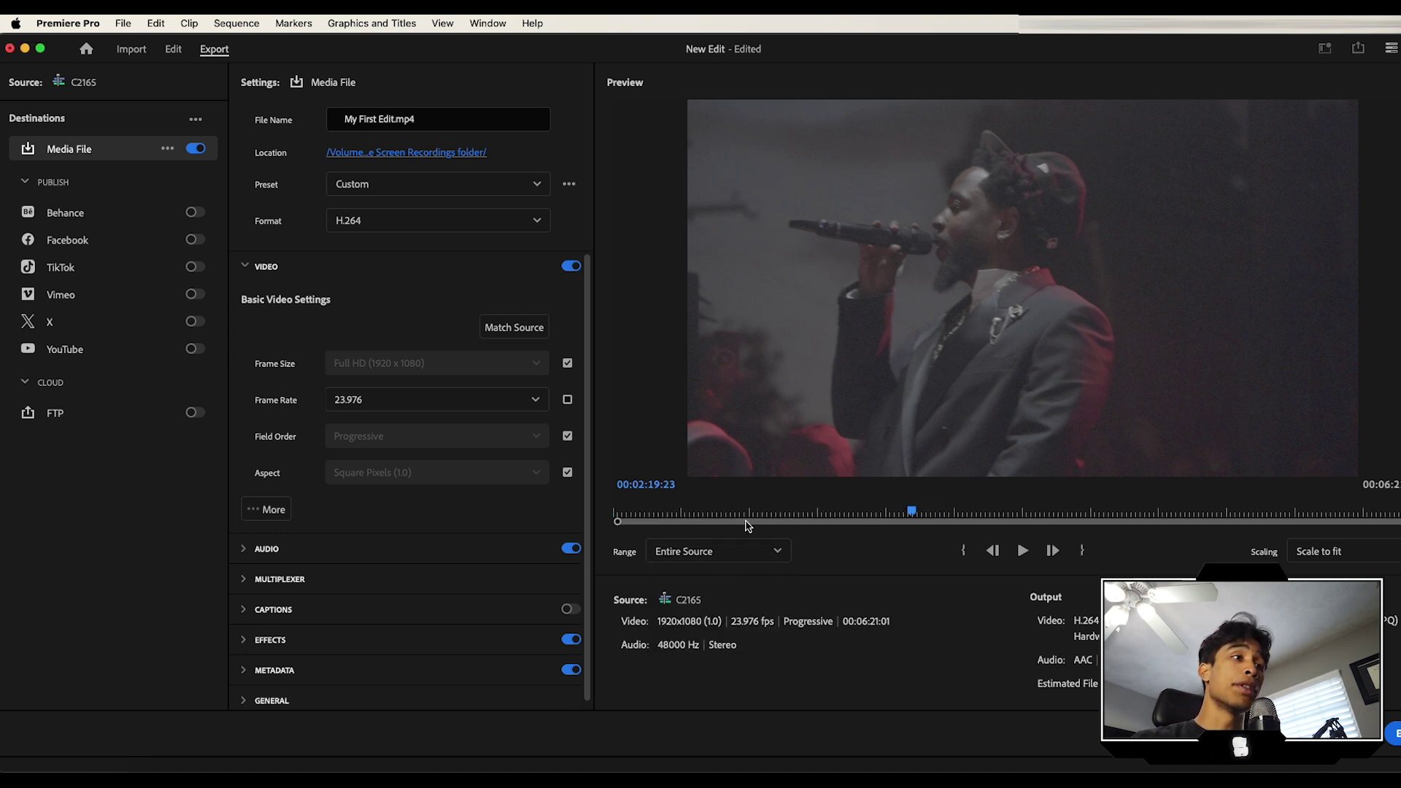
pyautogui.click(1394, 734)
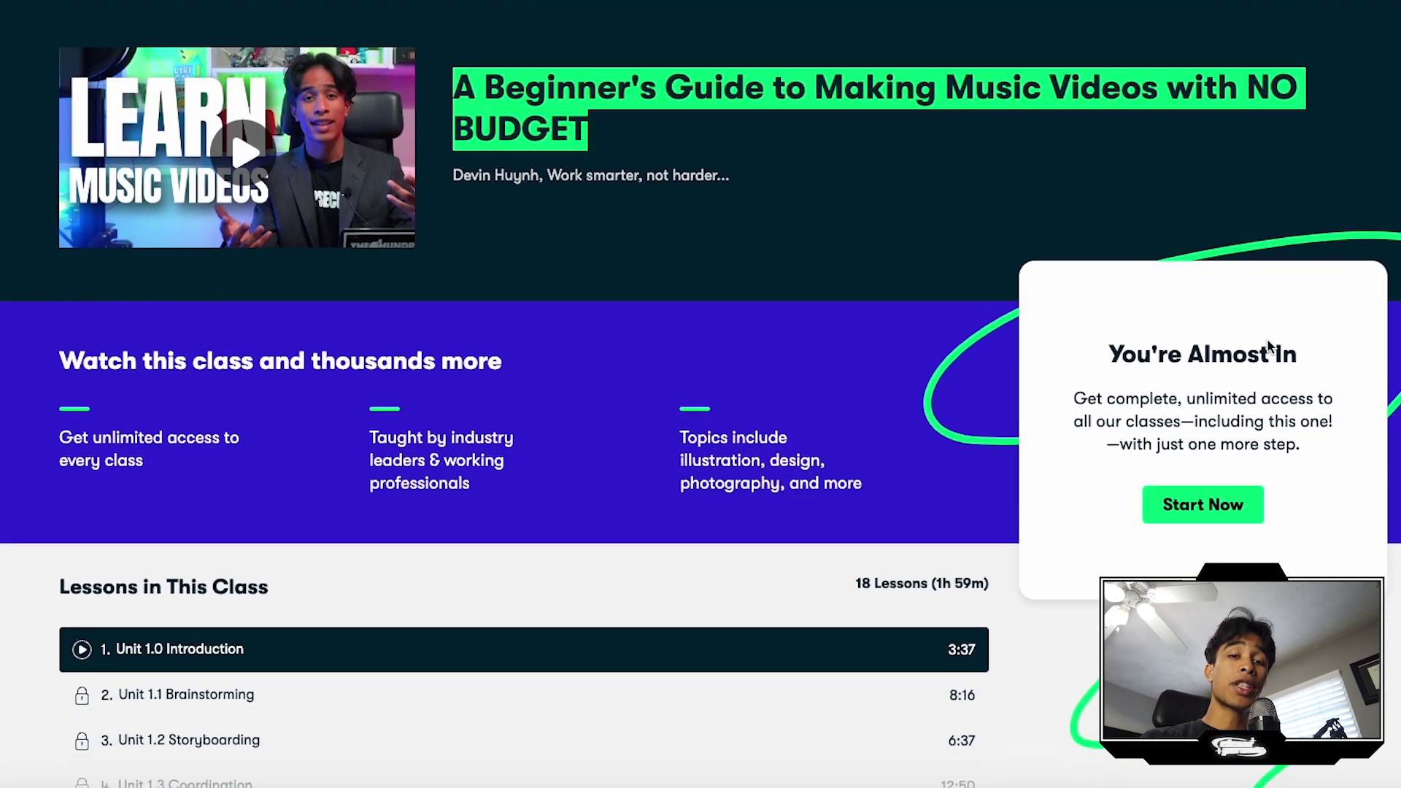
# Step: Expand Show All Lessons on the Skillshare class page to list all 18 lessons
pyautogui.scroll(-6, 1269, 343)
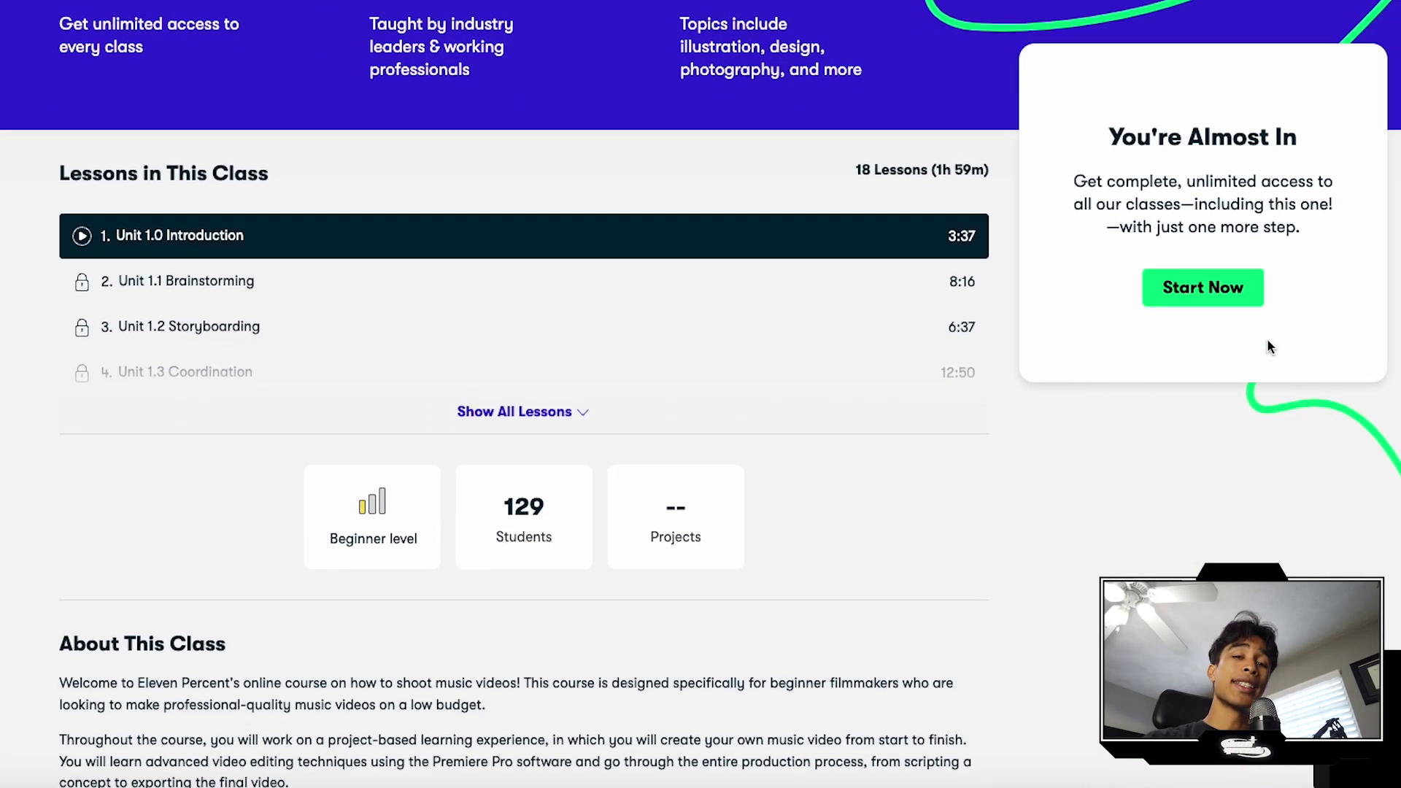
pyautogui.scroll(-2, 1268, 341)
pyautogui.click(531, 275)
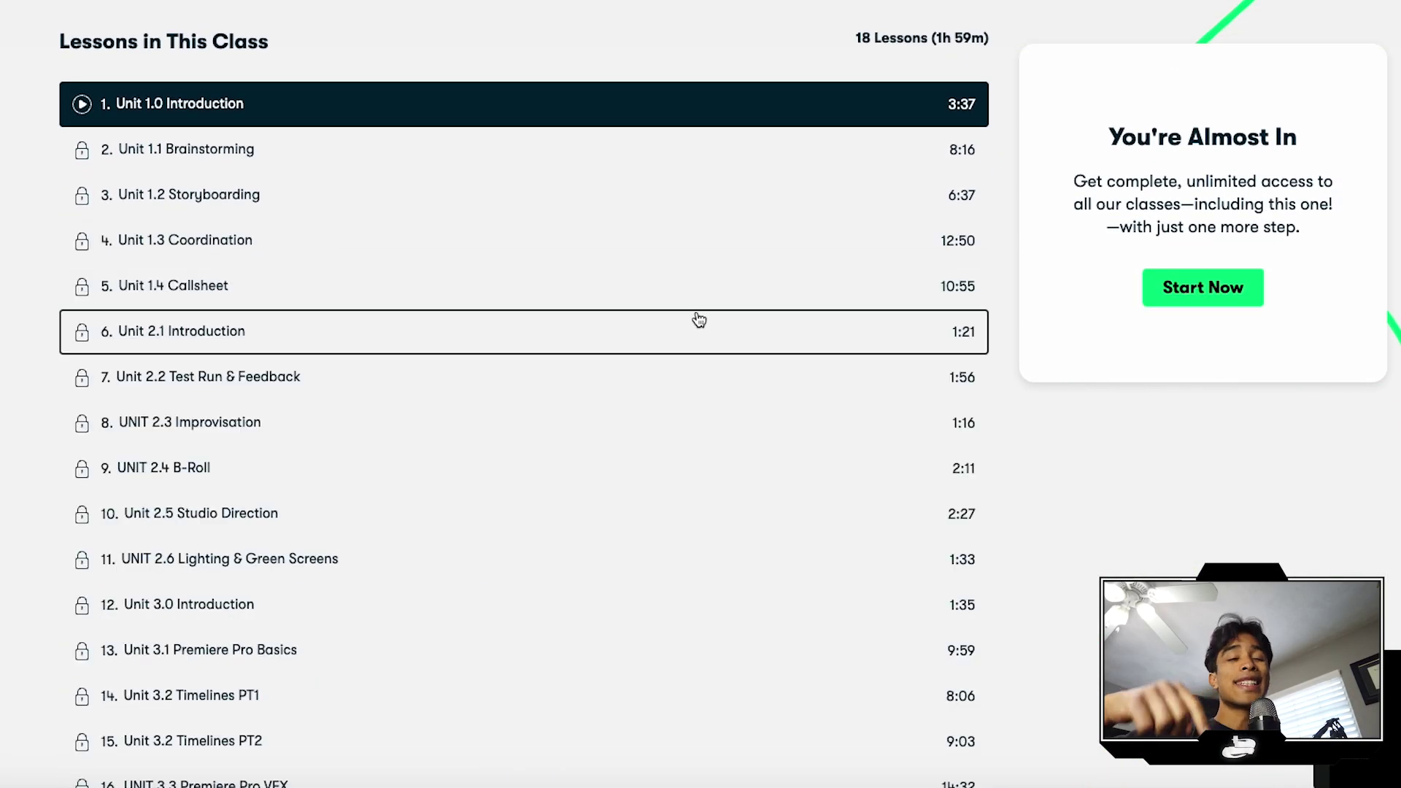
pyautogui.scroll(-3, 698, 316)
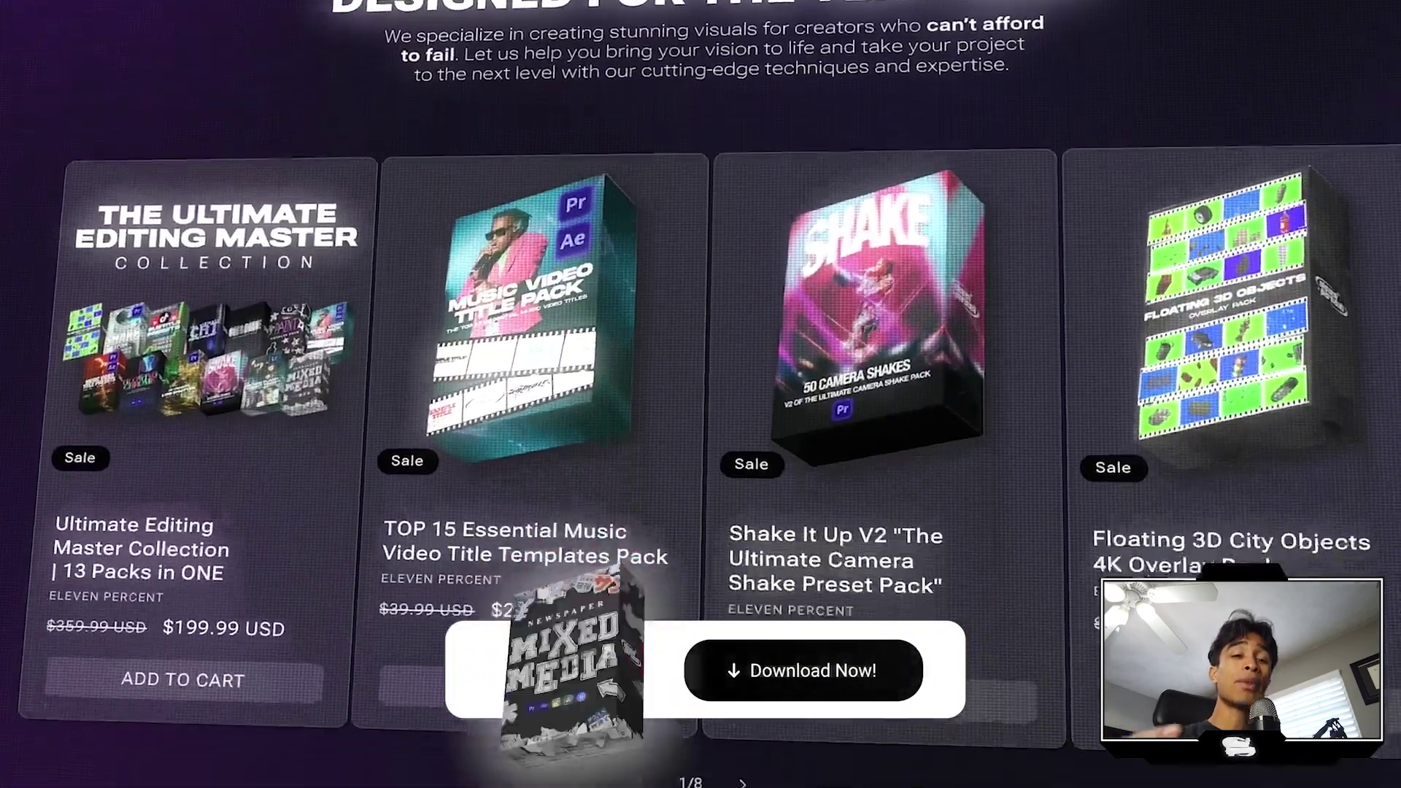
pyautogui.scroll(-10, 700, 394)
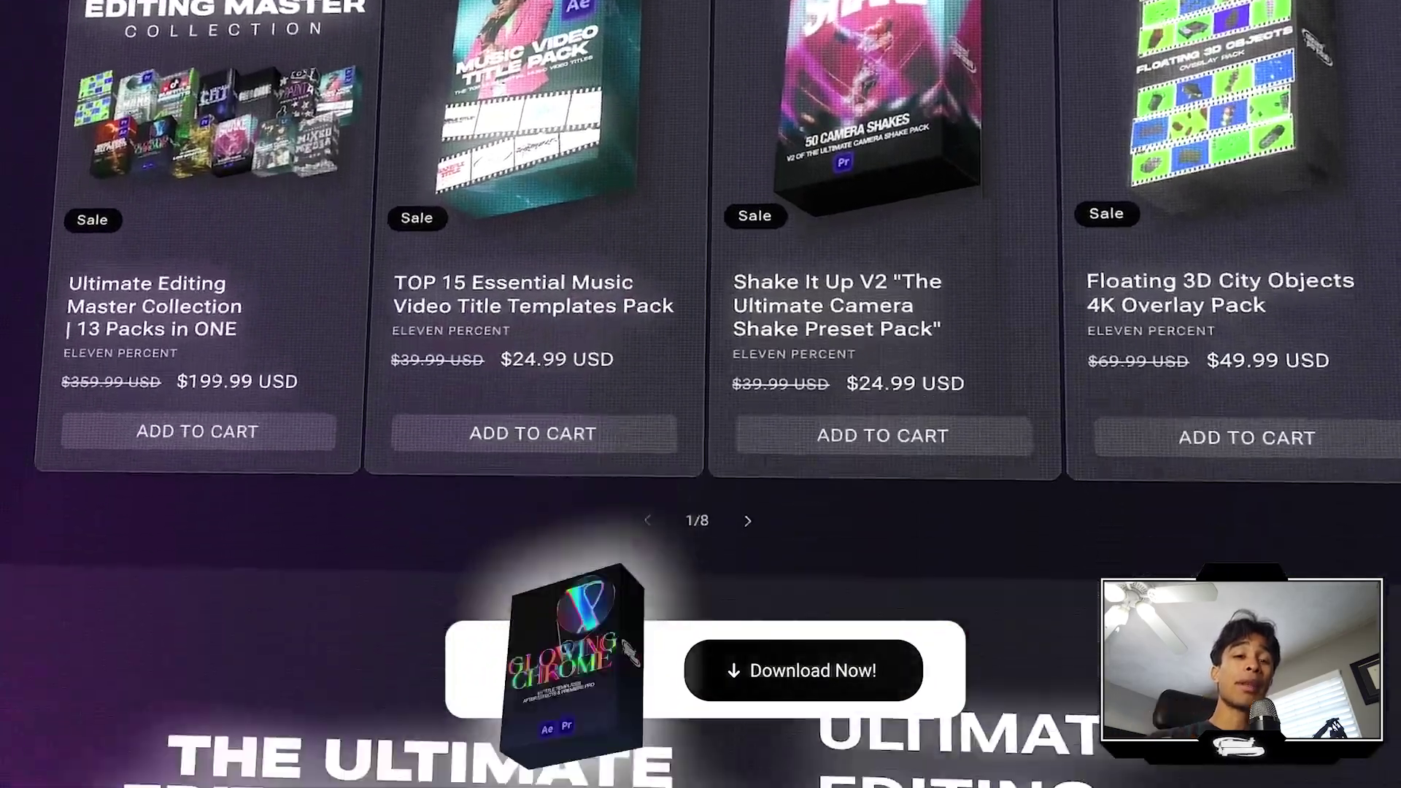